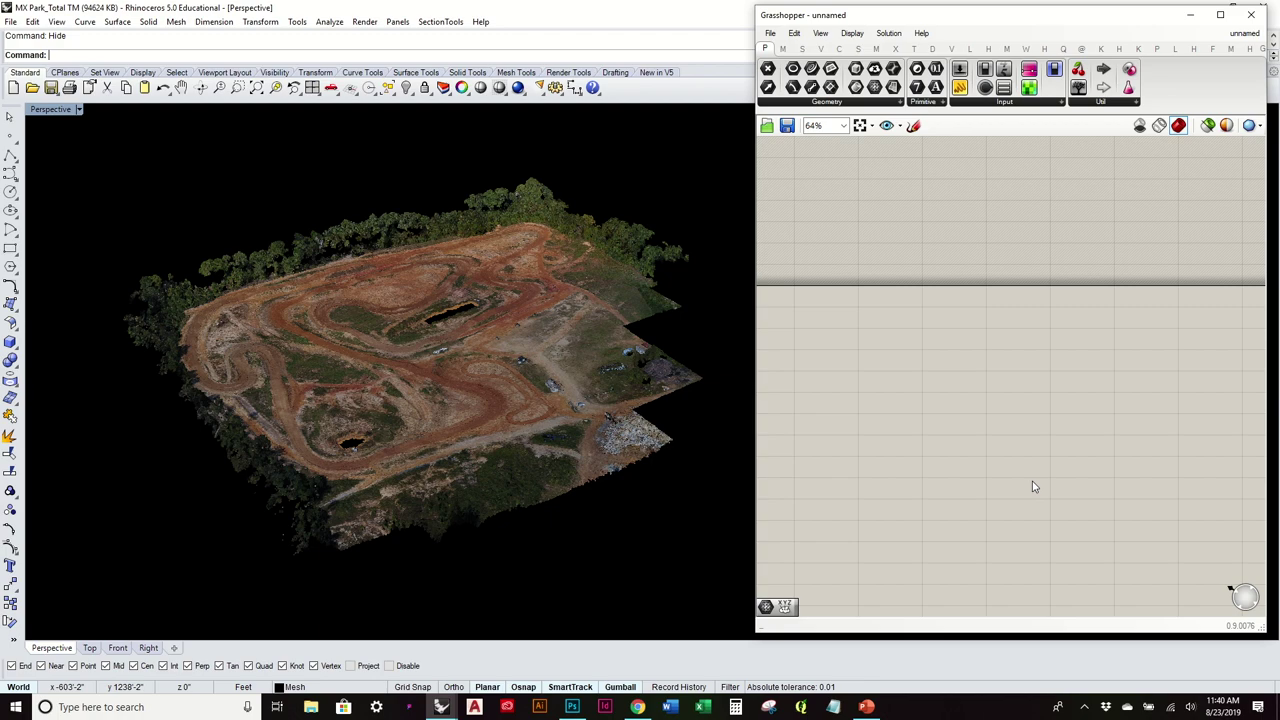
# Examine the coloured point cloud of the motocross park up close and as a whole
pyautogui.moveTo(368, 312)
pyautogui.mouseDown(button='right')
pyautogui.moveTo(395, 333)
pyautogui.moveTo(349, 317)
pyautogui.mouseUp(button='right')
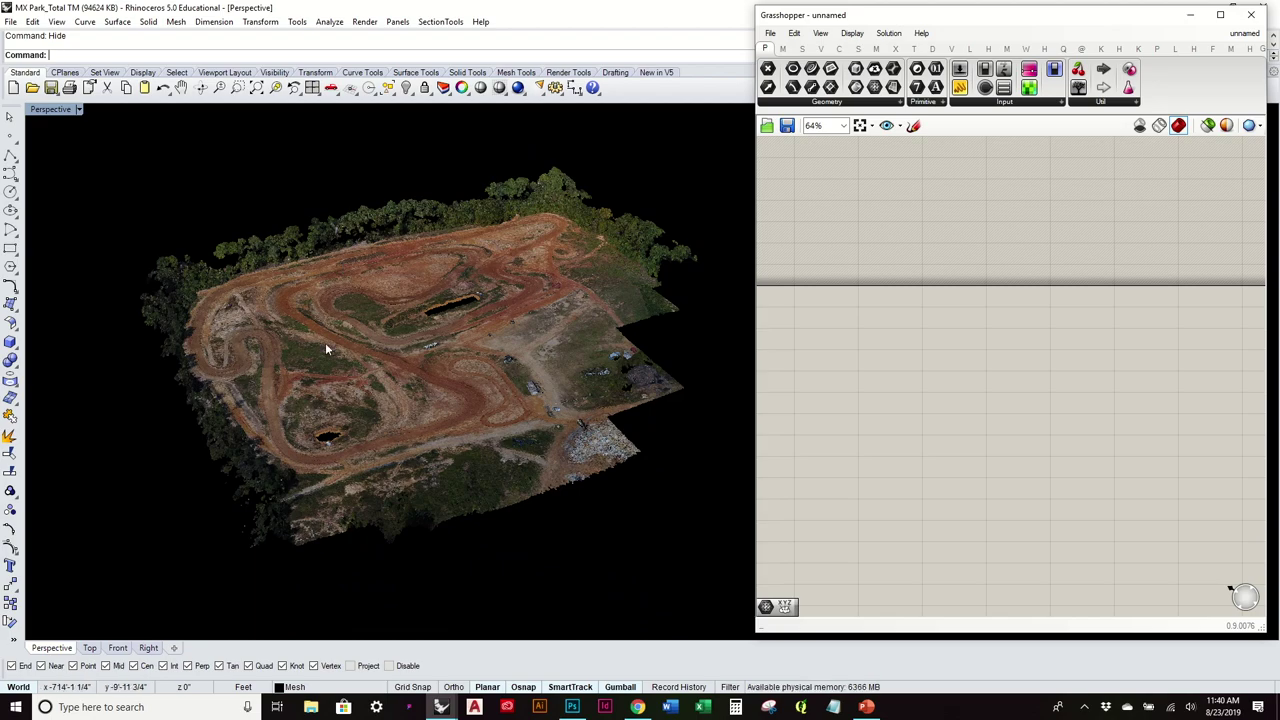
pyautogui.scroll(5, 325, 345)
pyautogui.scroll(3, 326, 344)
pyautogui.scroll(-2, 326, 344)
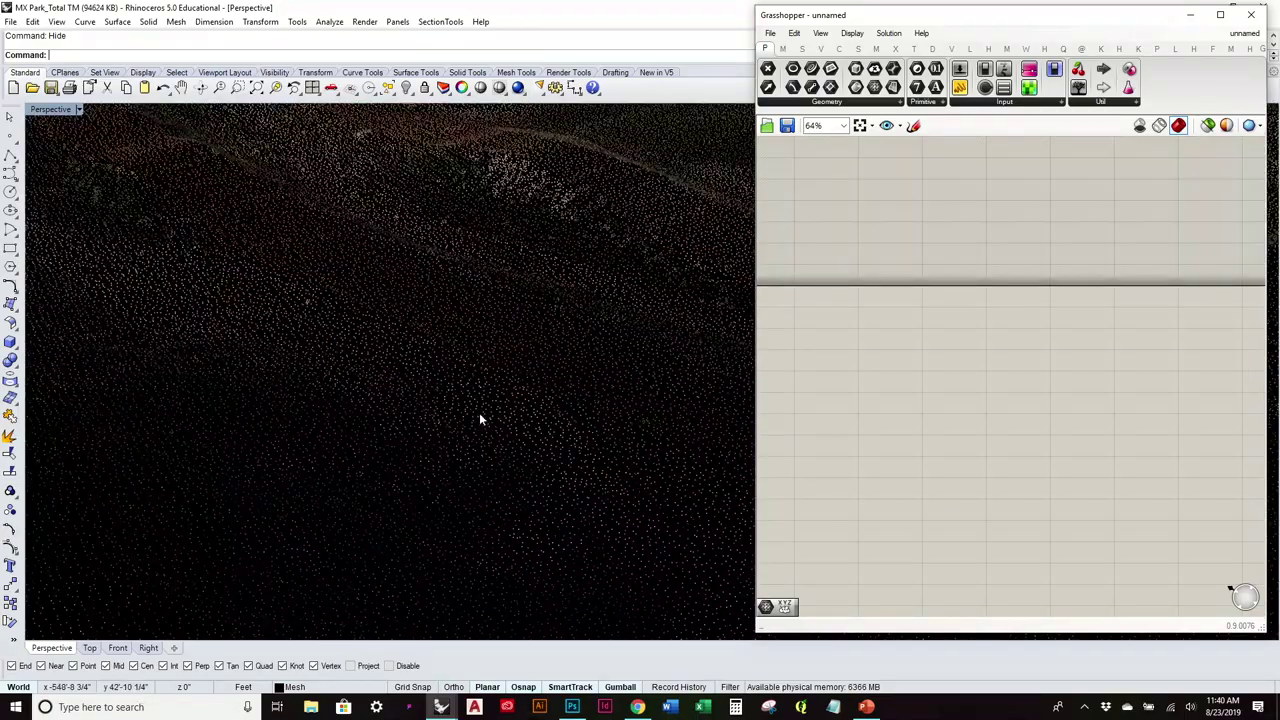
pyautogui.moveTo(480, 414); pyautogui.dragTo(458, 301, button='right')
pyautogui.scroll(-3, 418, 402)
pyautogui.scroll(3, 417, 309)
pyautogui.scroll(-6, 417, 309)
pyautogui.scroll(4, 408, 270)
pyautogui.scroll(-4, 318, 214)
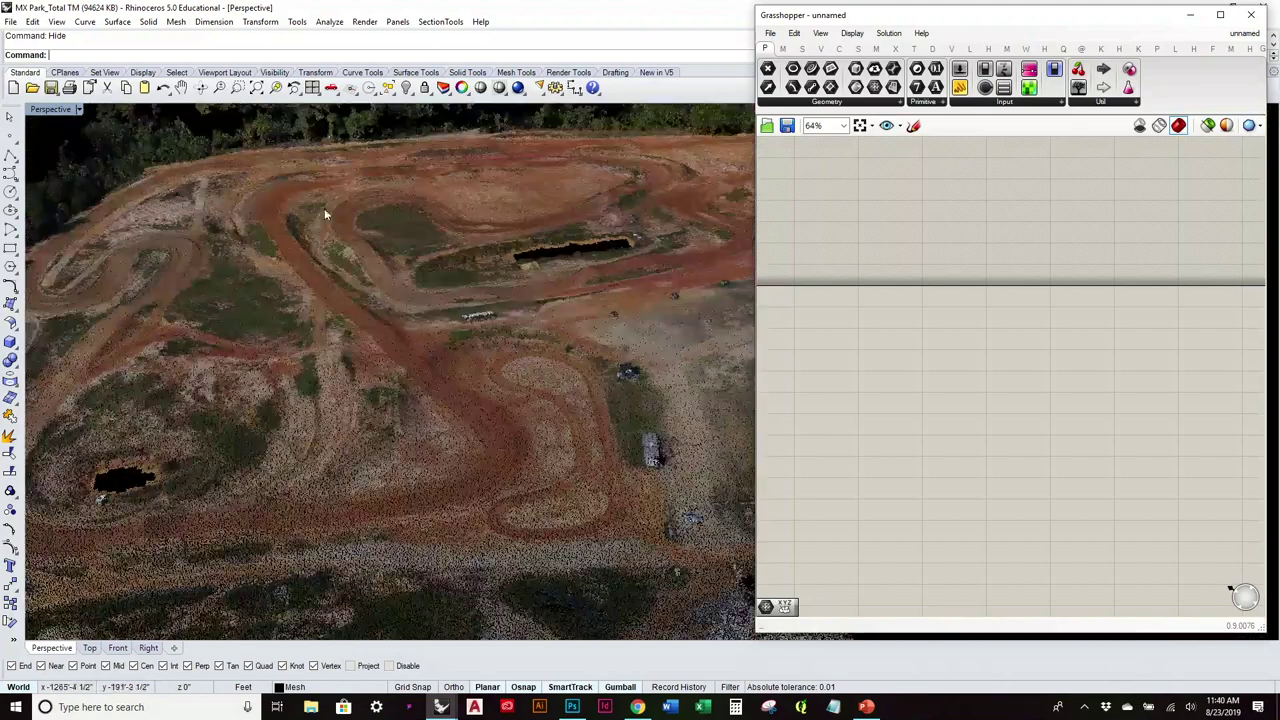
pyautogui.moveTo(325, 210); pyautogui.dragTo(432, 342, button='right')
pyautogui.scroll(-3, 341, 298)
pyautogui.scroll(-3, 432, 341)
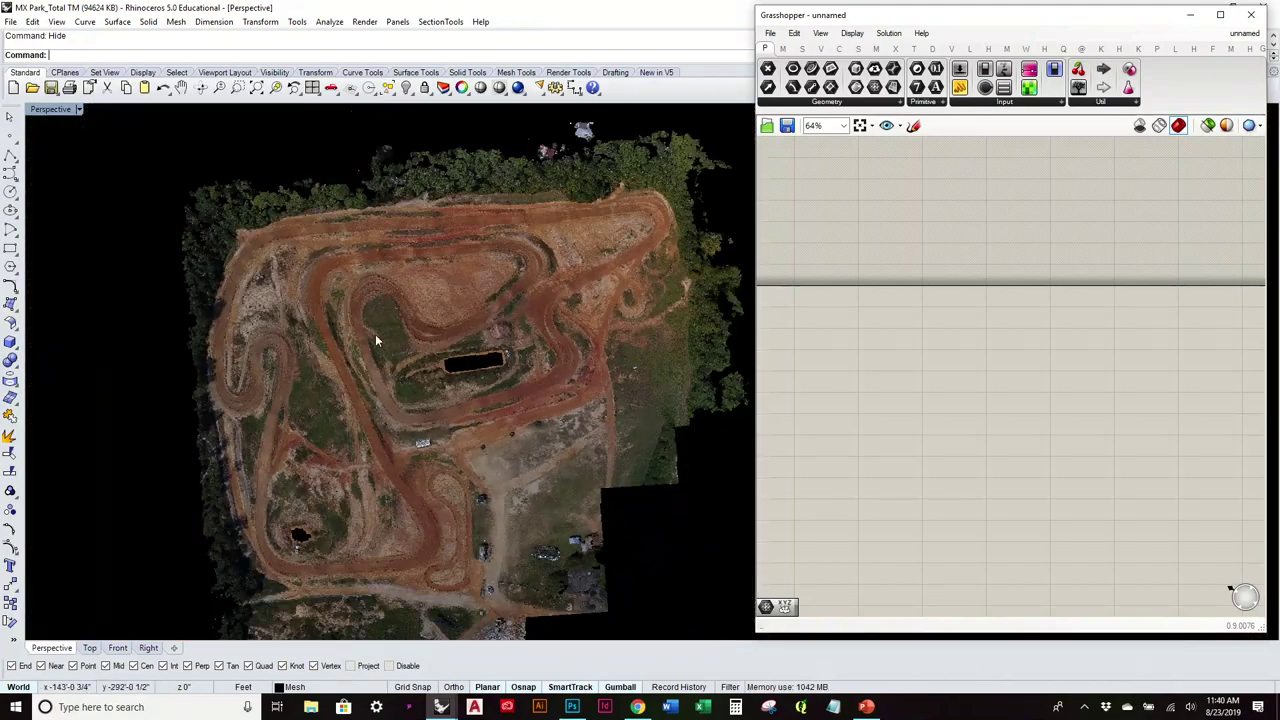
# Inspect the track layout, ponds and parking area of the point cloud from above
pyautogui.scroll(5, 411, 289)
pyautogui.scroll(-3, 411, 289)
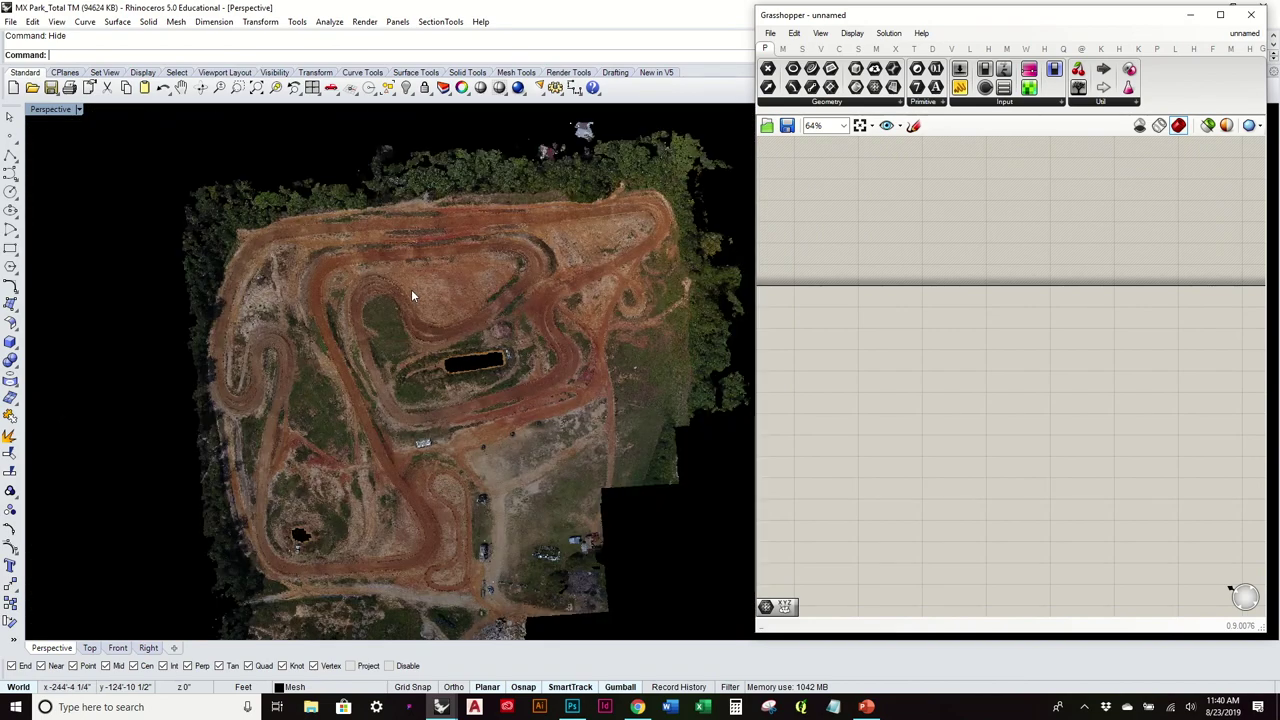
pyautogui.scroll(1, 442, 336)
pyautogui.moveTo(430, 446); pyautogui.dragTo(426, 410, button='right')
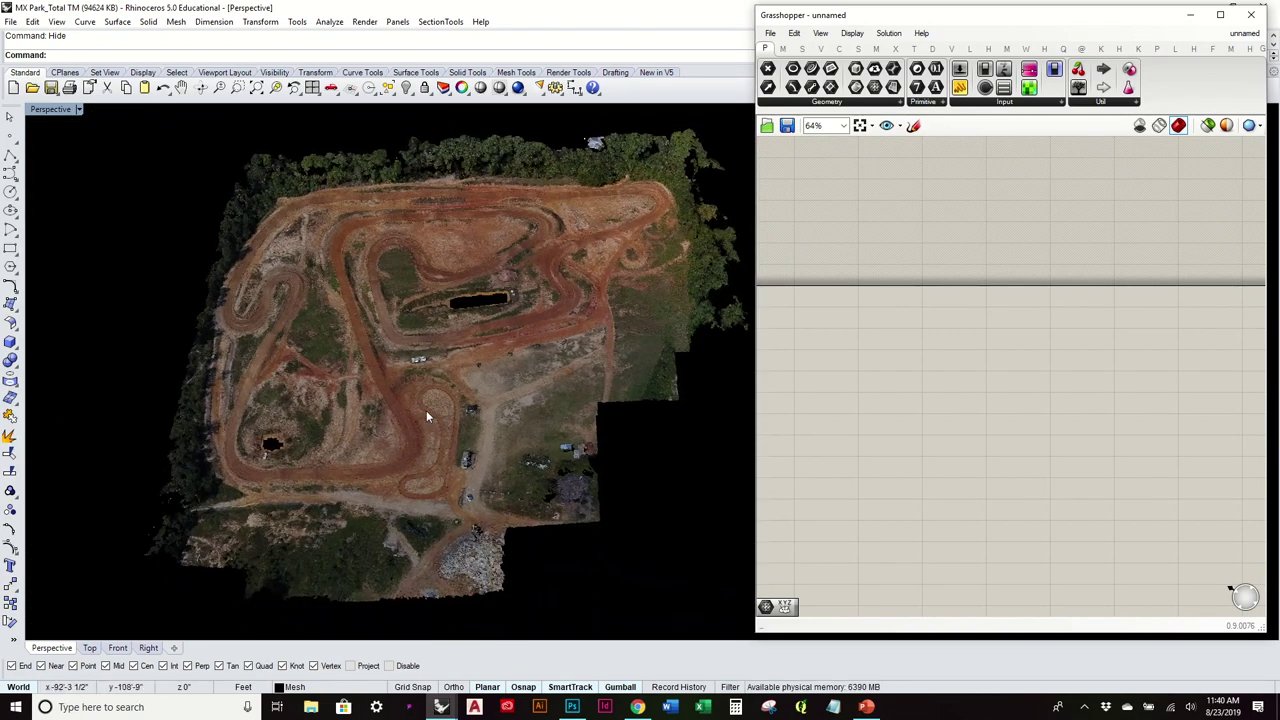
pyautogui.scroll(4, 442, 442)
pyautogui.scroll(3, 414, 440)
pyautogui.scroll(-5, 414, 435)
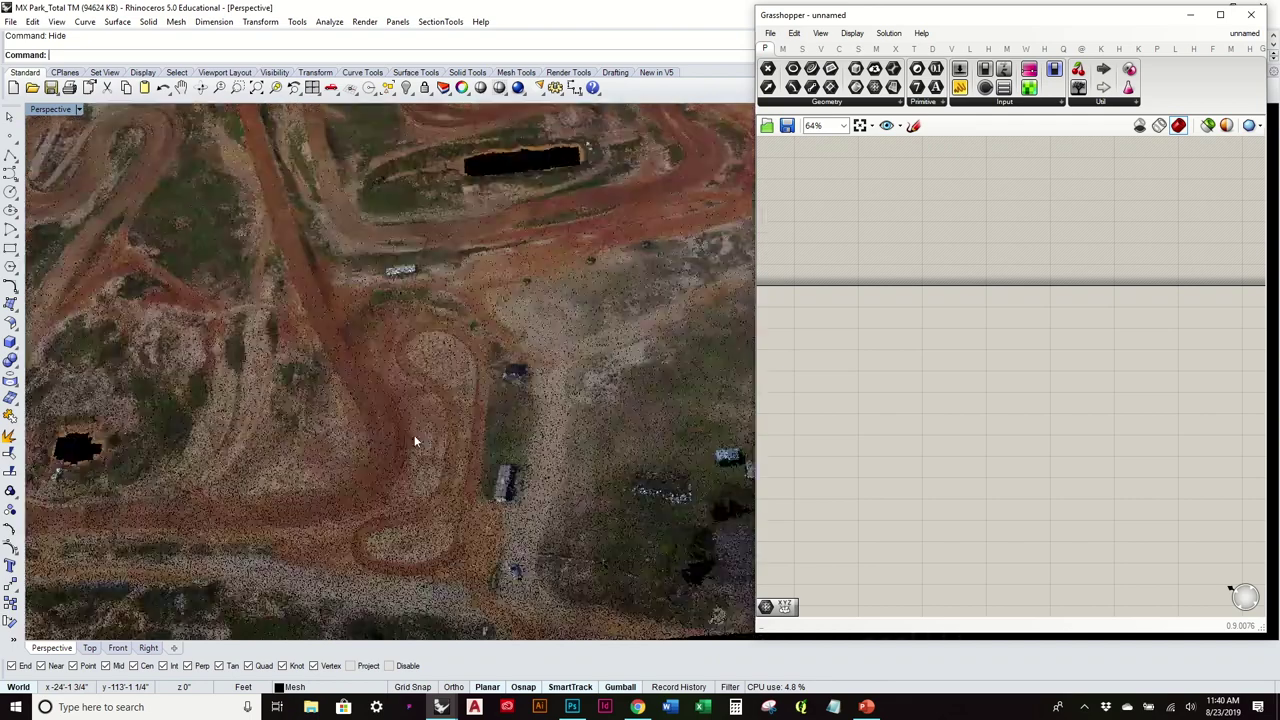
pyautogui.scroll(2, 400, 410)
pyautogui.moveTo(380, 380); pyautogui.dragTo(384, 400, button='right')
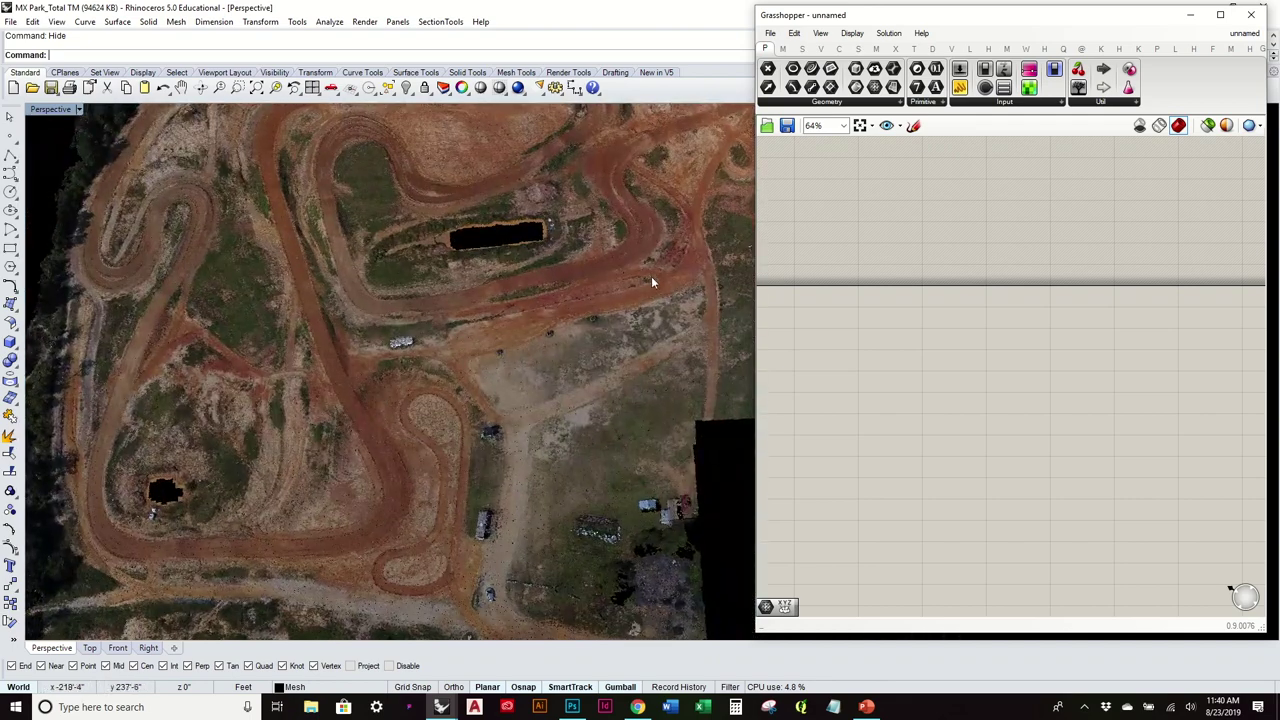
pyautogui.moveTo(594, 276); pyautogui.dragTo(590, 310, button='right')
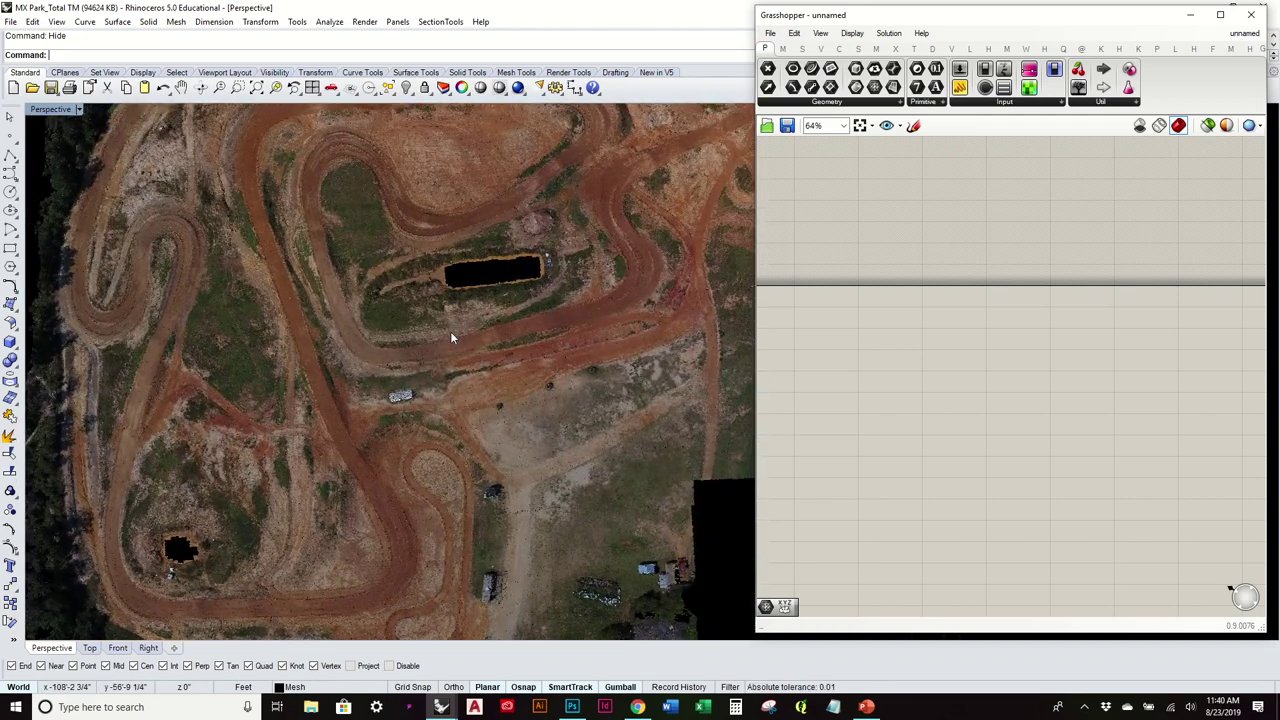
pyautogui.scroll(-2, 450, 331)
pyautogui.scroll(-4, 460, 385)
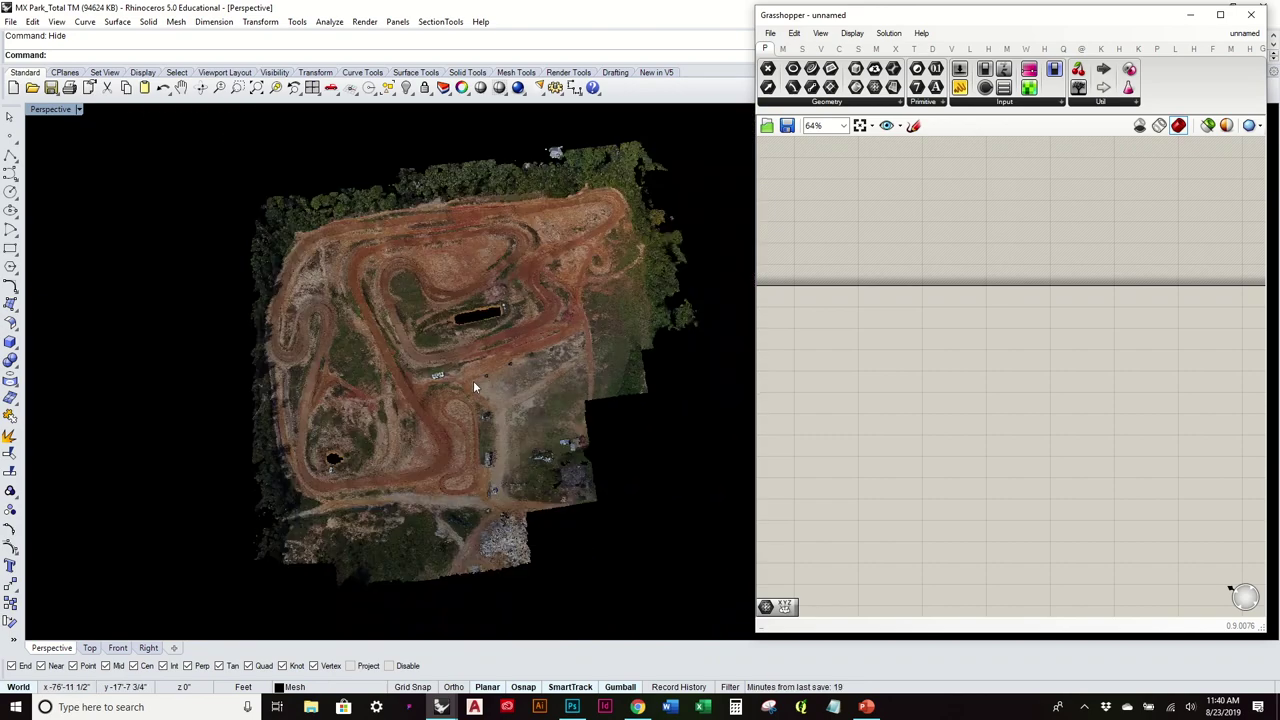
# View the whole motocross park point cloud from several oblique angles
pyautogui.moveTo(473, 380); pyautogui.dragTo(516, 311, button='right')
pyautogui.scroll(5, 513, 311)
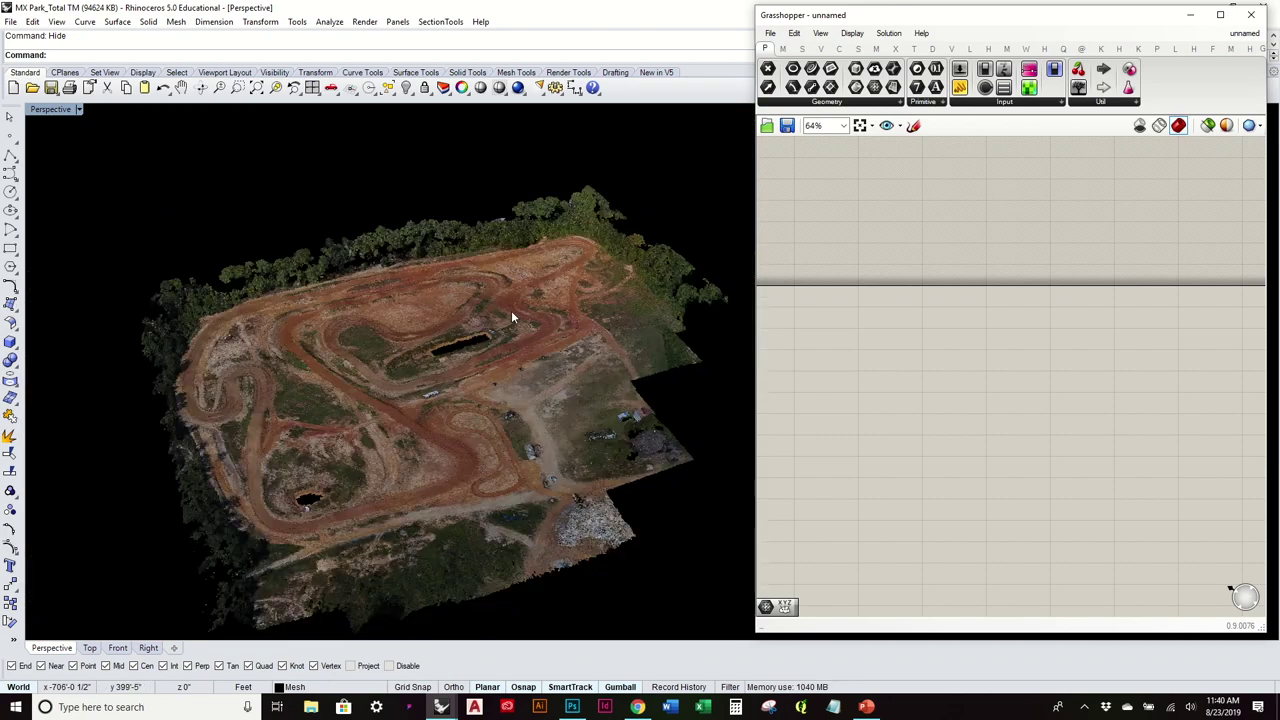
pyautogui.scroll(-2, 511, 312)
pyautogui.moveTo(511, 312)
pyautogui.mouseDown(button='right')
pyautogui.moveTo(506, 368)
pyautogui.moveTo(522, 327)
pyautogui.mouseUp(button='right')
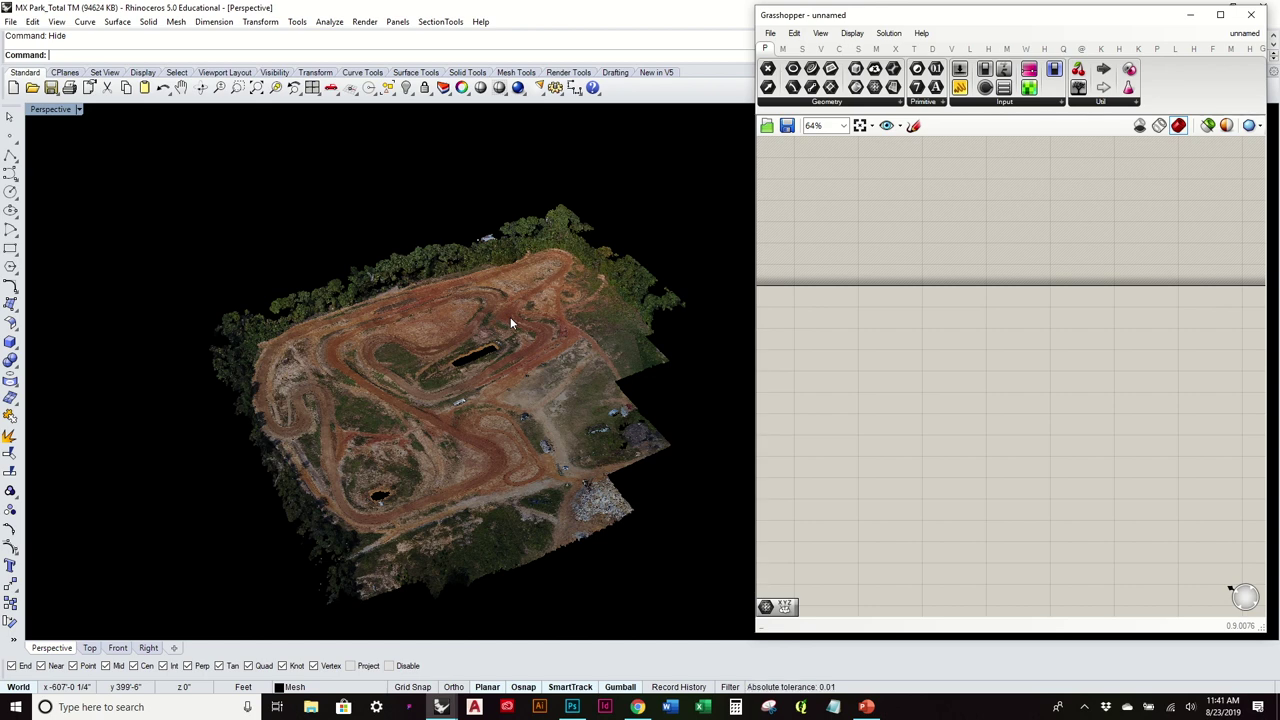
pyautogui.moveTo(544, 394); pyautogui.dragTo(540, 377, button='right')
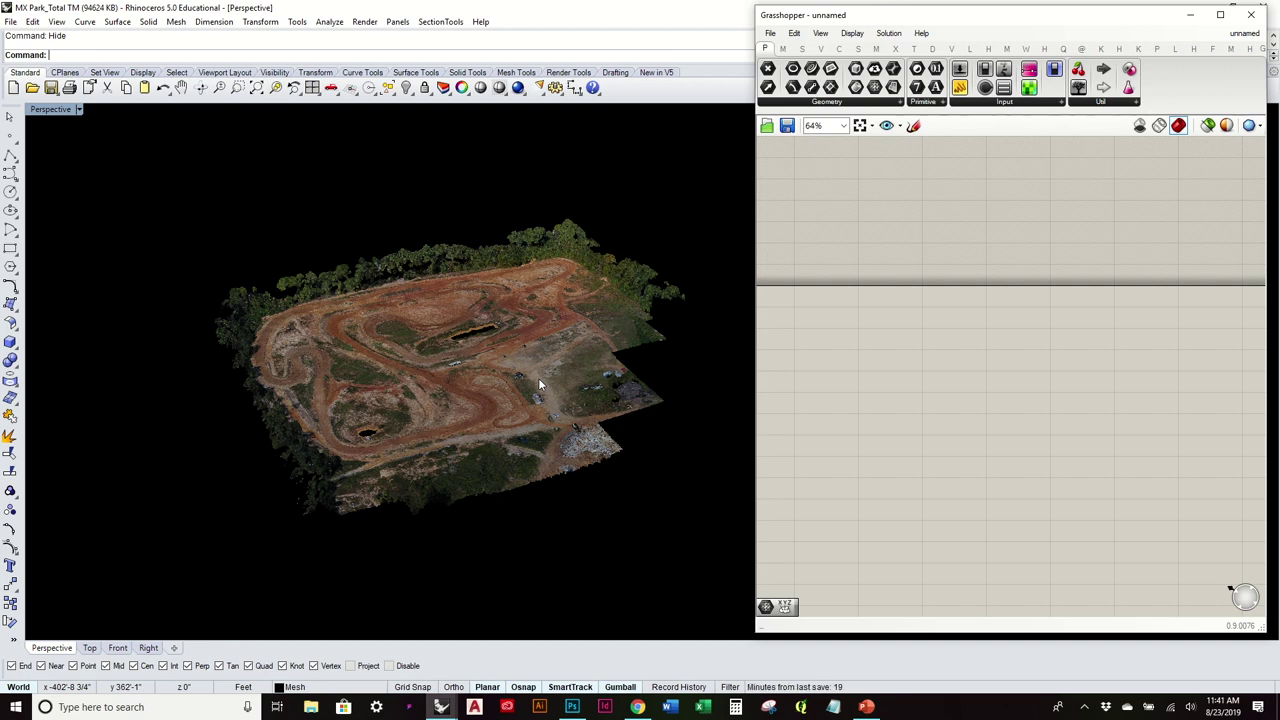
pyautogui.keyDown('shift'); pyautogui.moveTo(538, 378); pyautogui.dragTo(450, 302, button='right'); pyautogui.keyUp('shift')
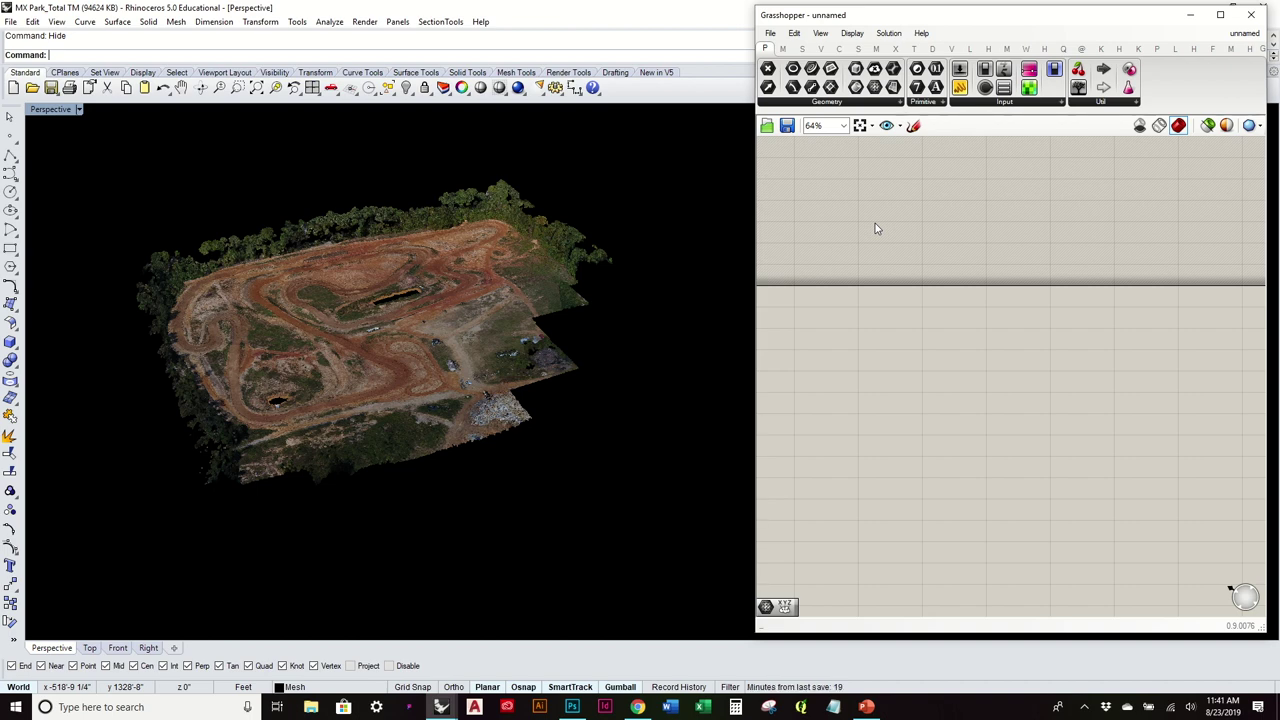
pyautogui.moveTo(574, 252)
pyautogui.mouseDown(button='right')
pyautogui.moveTo(574, 286)
pyautogui.moveTo(560, 260)
pyautogui.mouseUp(button='right')
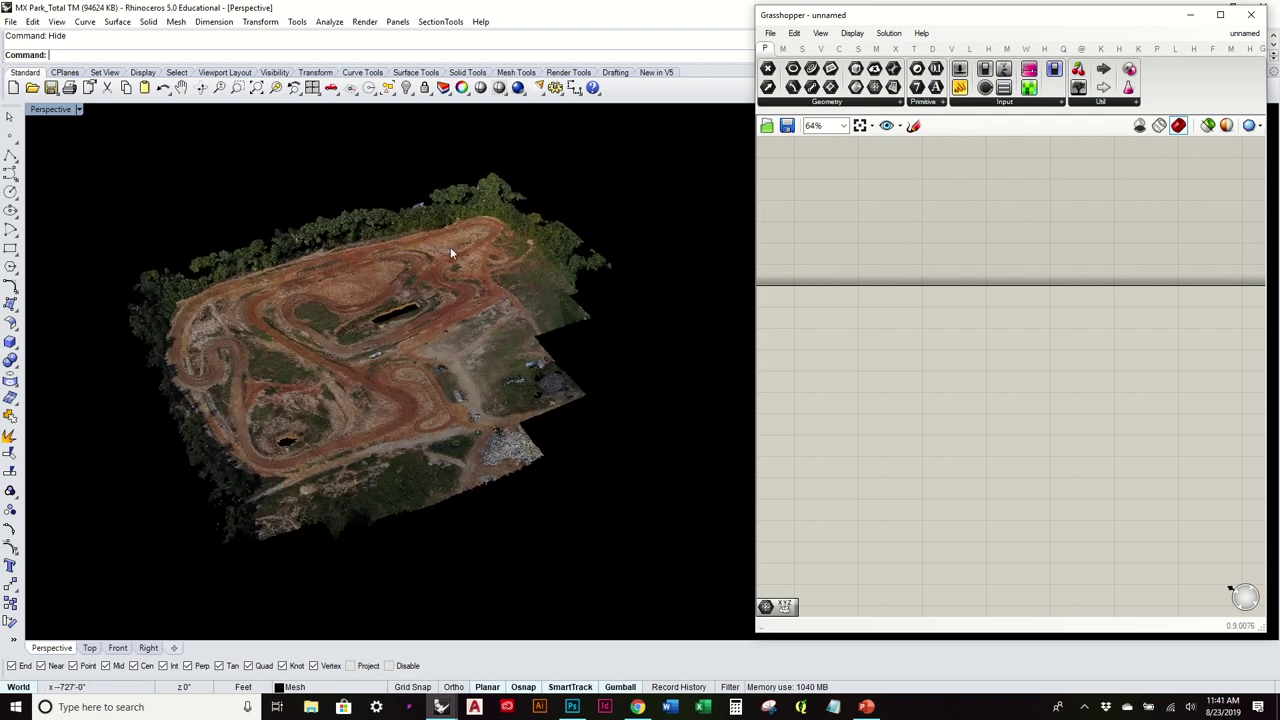
# Highlight the ground cloud and the never-classified vegetation cloud in turn to compare their coverage, and clear the selection
pyautogui.click(434, 295)
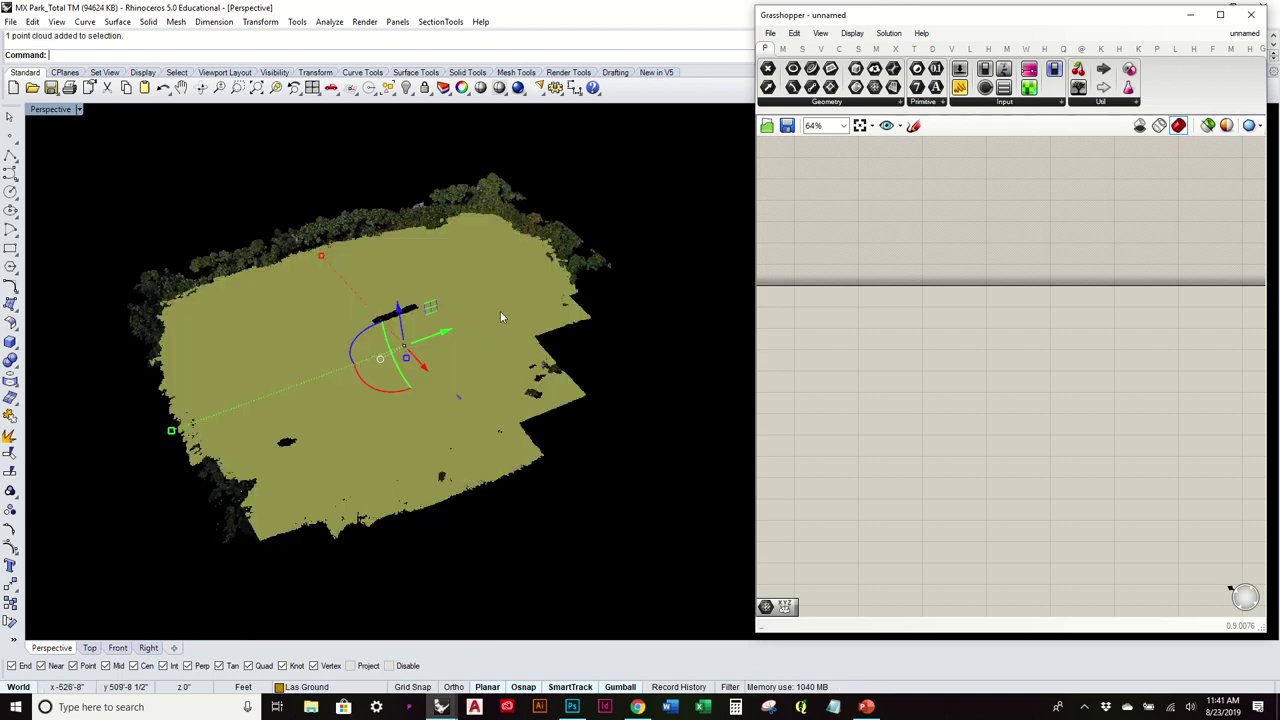
pyautogui.moveTo(501, 317); pyautogui.dragTo(484, 241, button='right')
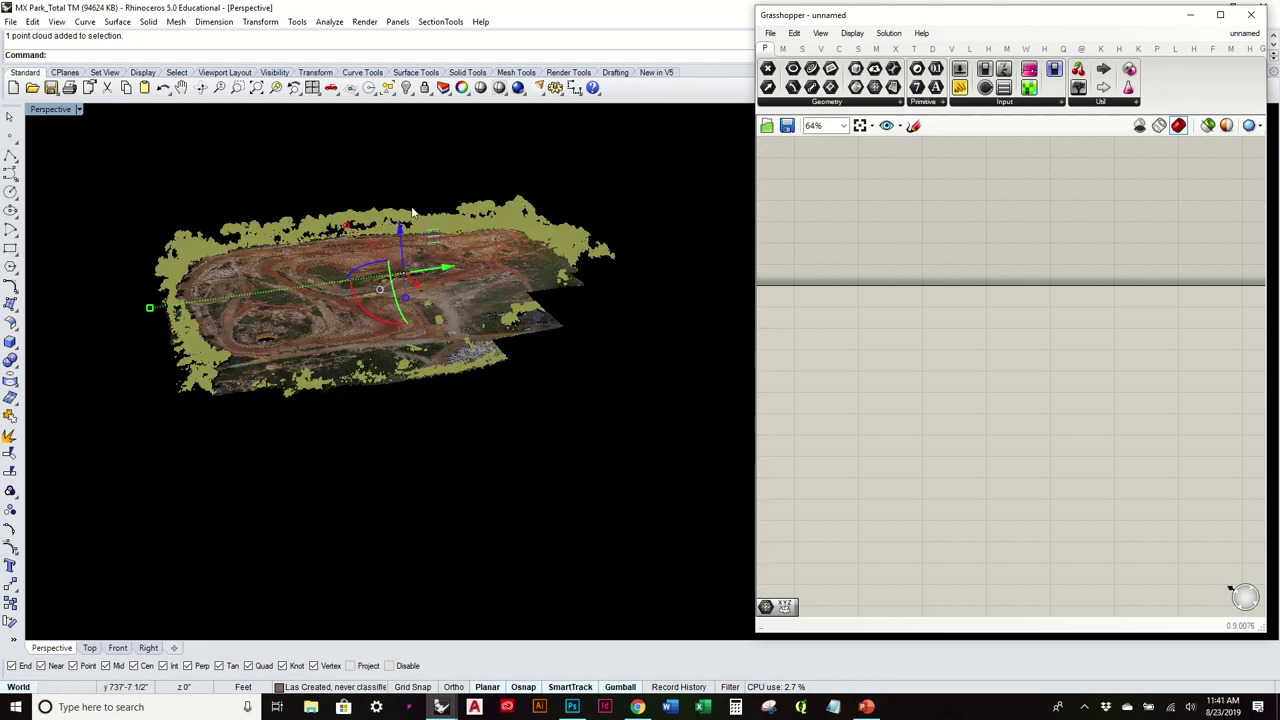
pyautogui.moveTo(412, 211); pyautogui.dragTo(493, 481, button='right')
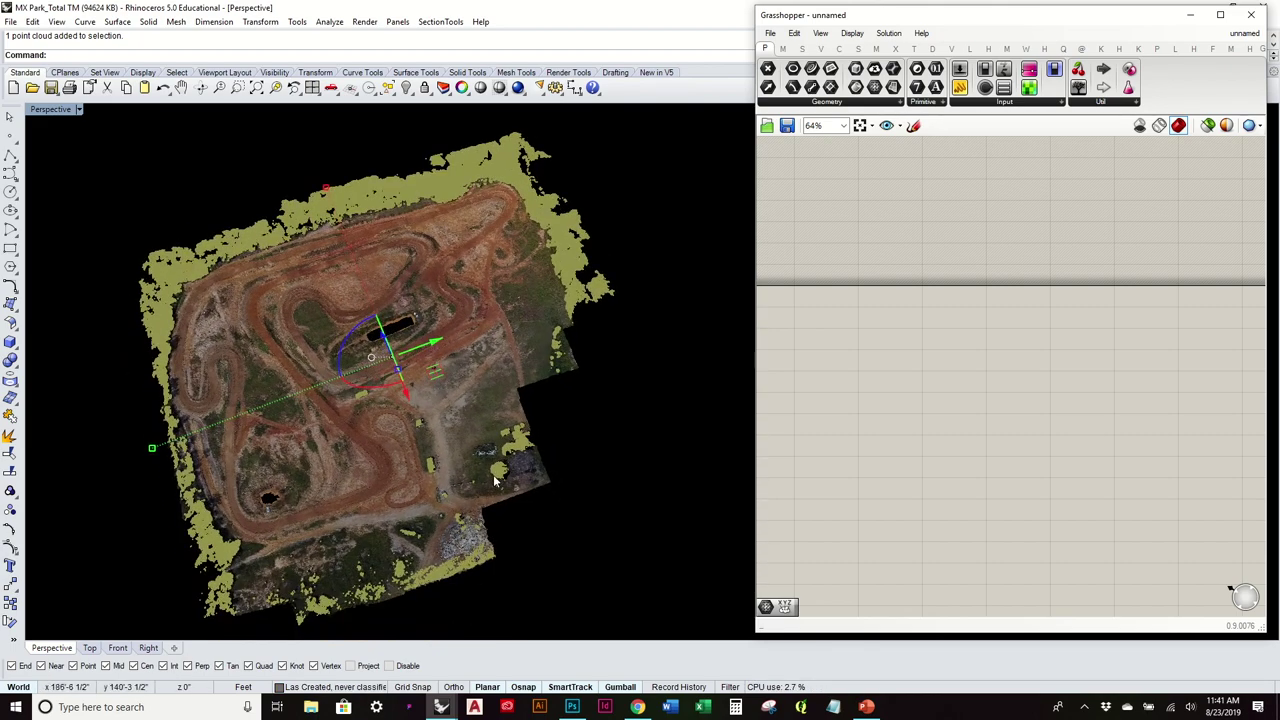
pyautogui.scroll(5, 488, 465)
pyautogui.scroll(-3, 495, 450)
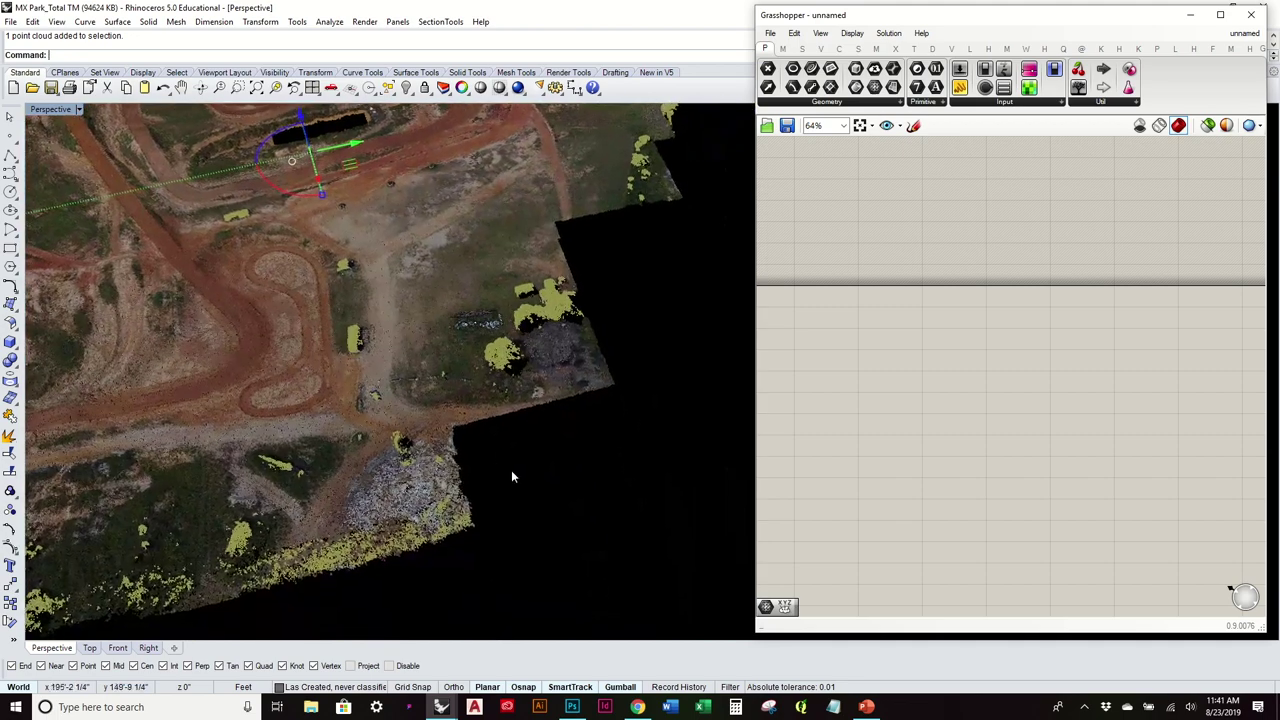
pyautogui.click(512, 471)
pyautogui.moveTo(474, 411); pyautogui.dragTo(540, 462, button='right')
pyautogui.scroll(-4, 486, 394)
pyautogui.click(507, 400)
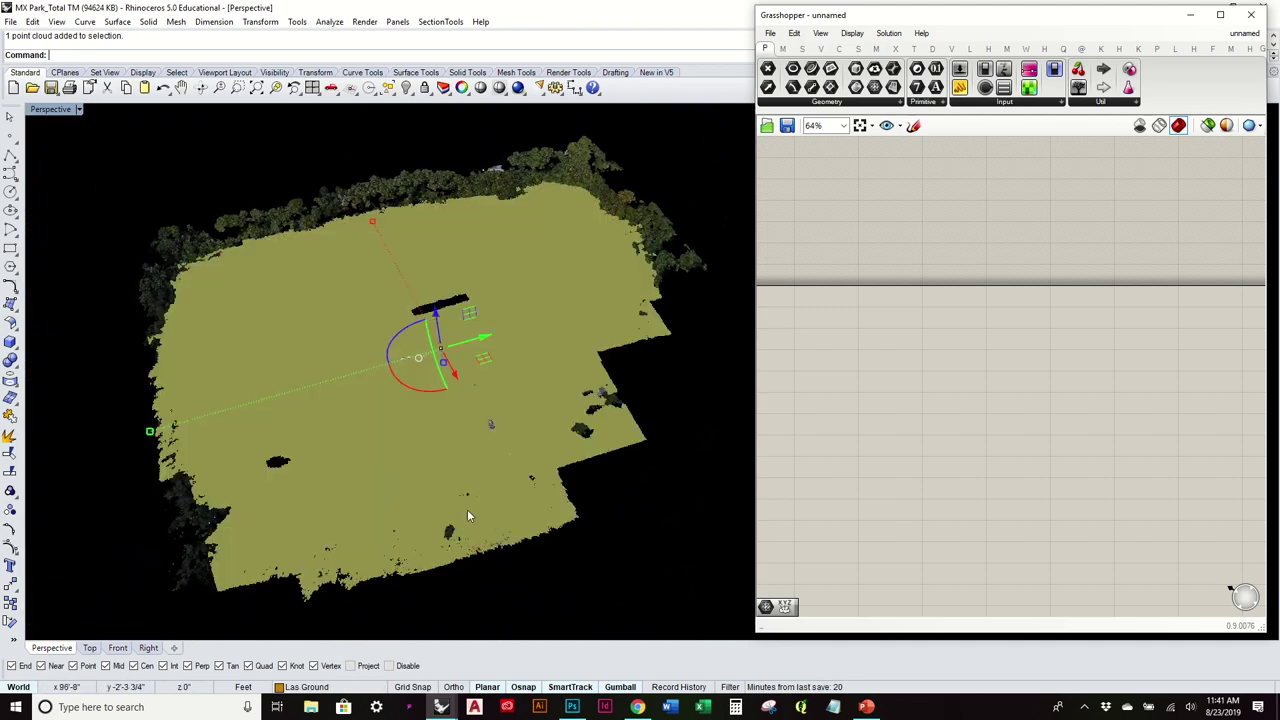
pyautogui.moveTo(467, 516); pyautogui.dragTo(600, 478, button='right')
pyautogui.click(606, 476)
pyautogui.moveTo(554, 443); pyautogui.dragTo(575, 490, button='right')
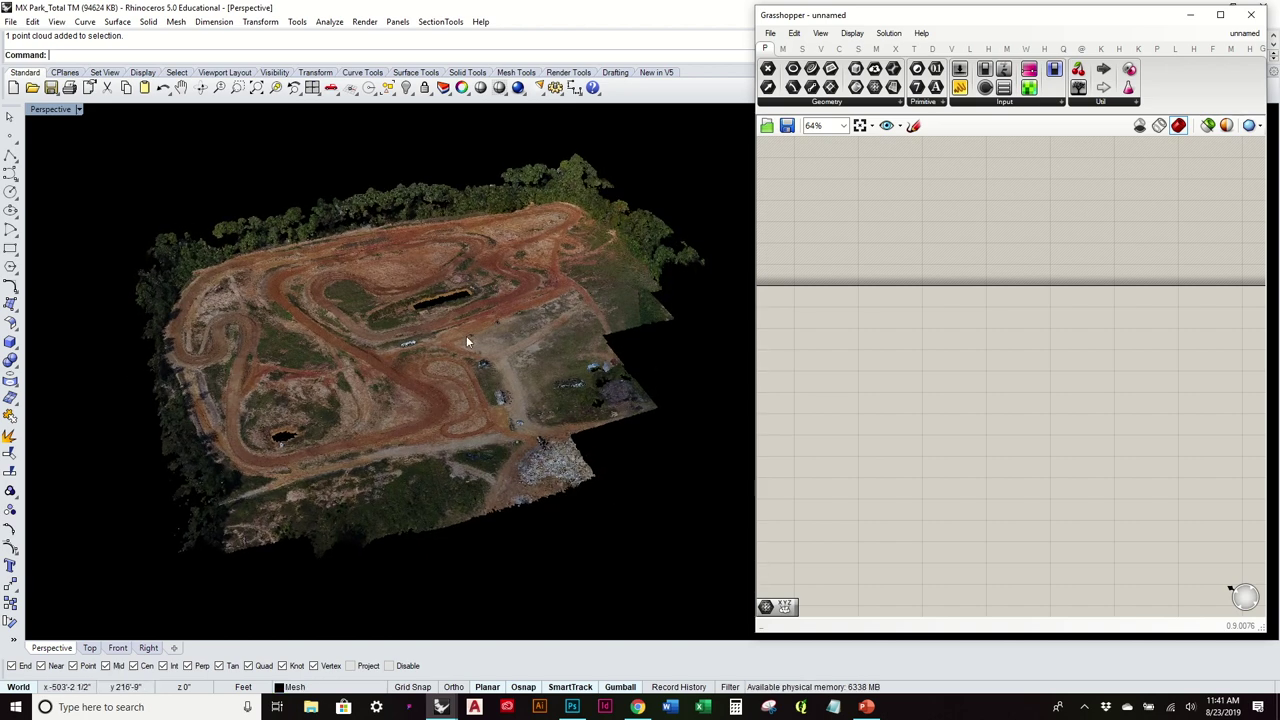
pyautogui.scroll(5, 466, 335)
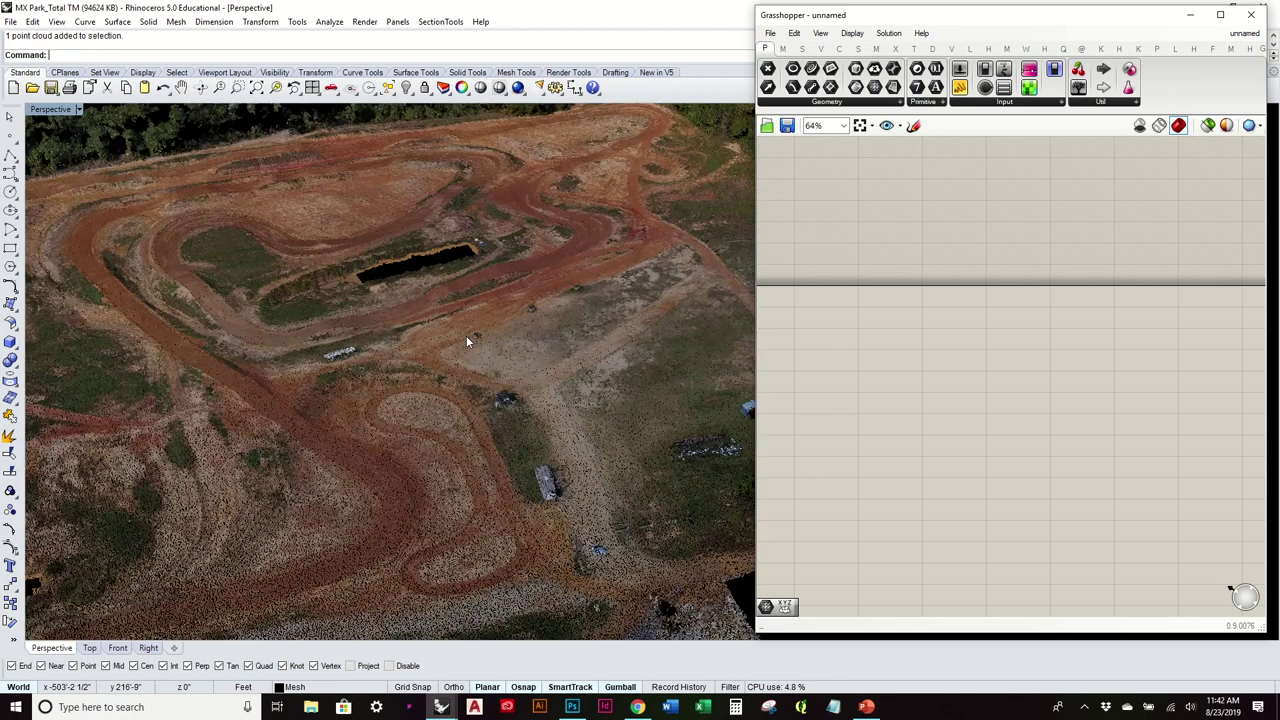
pyautogui.scroll(-5, 452, 335)
pyautogui.scroll(4, 466, 335)
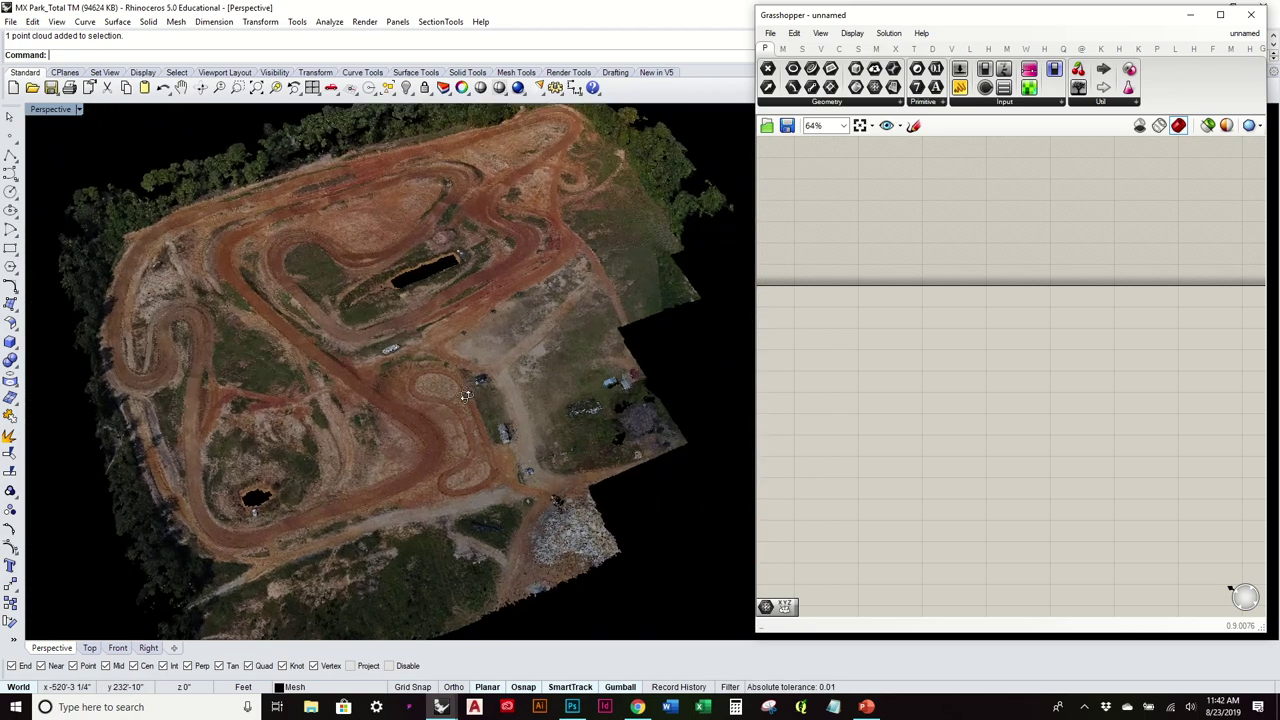
pyautogui.moveTo(471, 432); pyautogui.dragTo(472, 360, button='right')
pyautogui.scroll(-4, 385, 427)
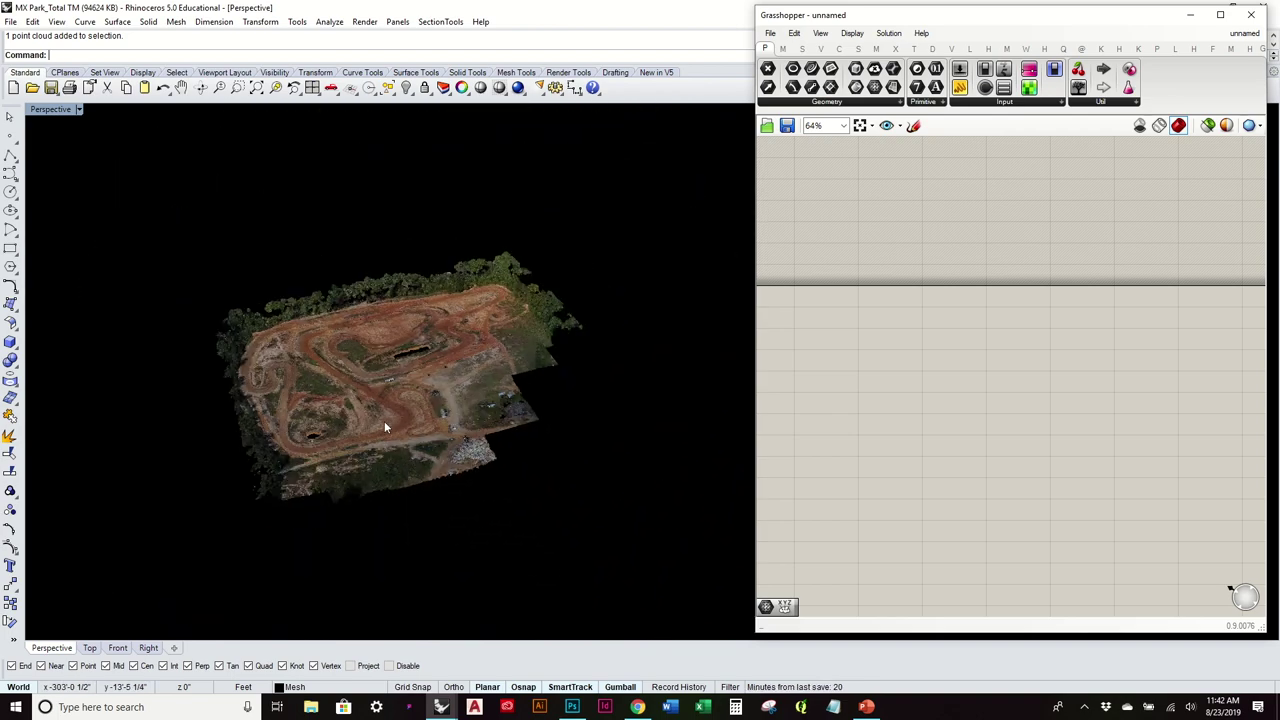
pyautogui.scroll(3, 385, 427)
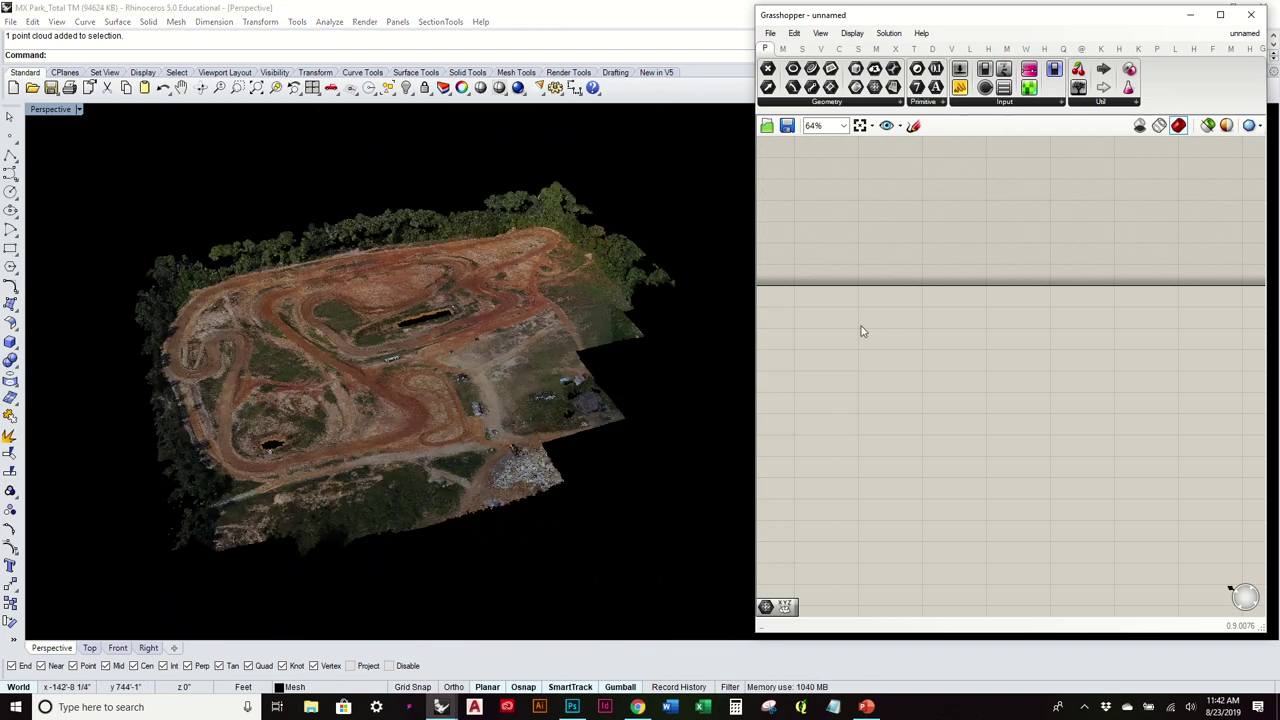
# Look over Grasshopper's point cloud components and highlight the ground point cloud in Rhino
pyautogui.moveTo(860, 329); pyautogui.dragTo(981, 279)
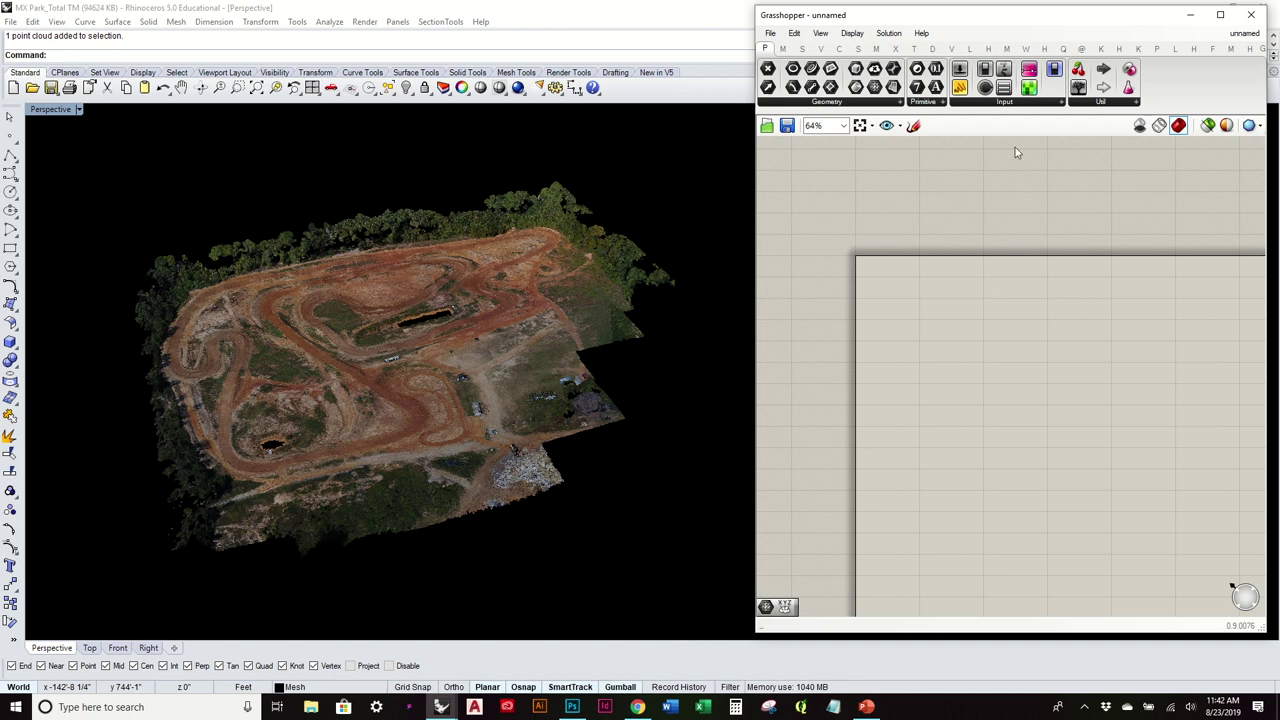
pyautogui.click(951, 50)
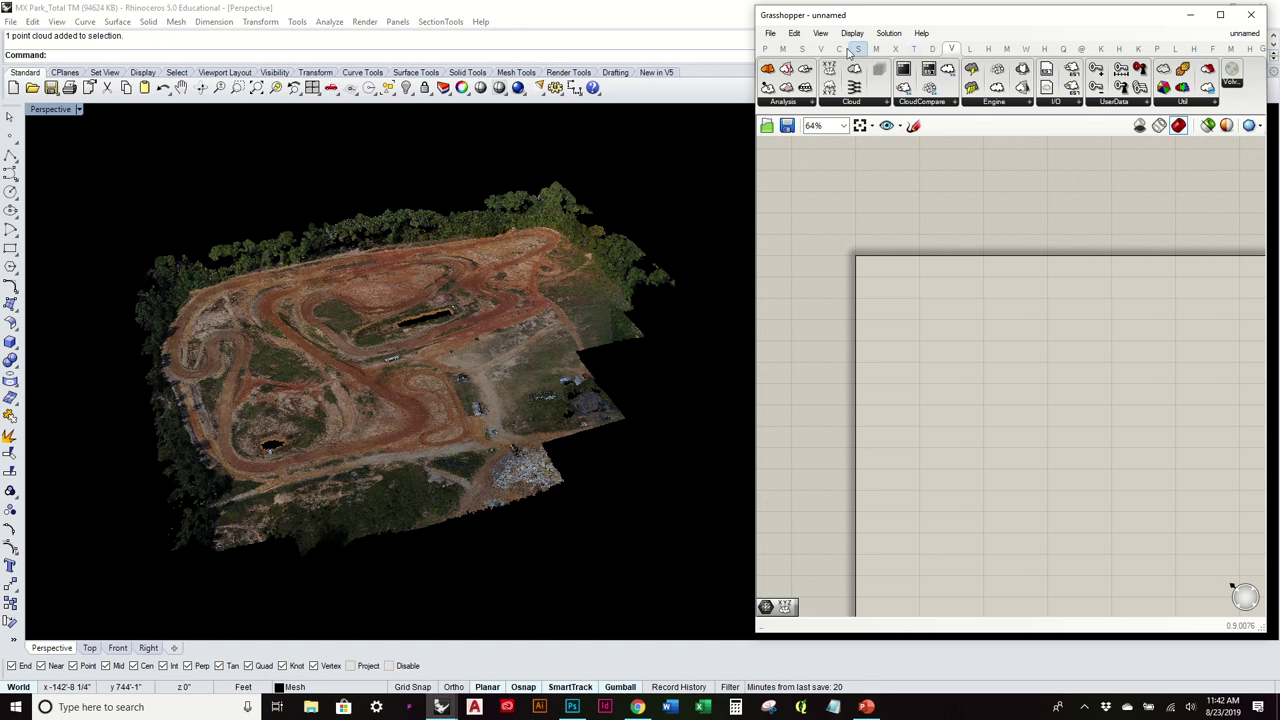
pyautogui.click(467, 333)
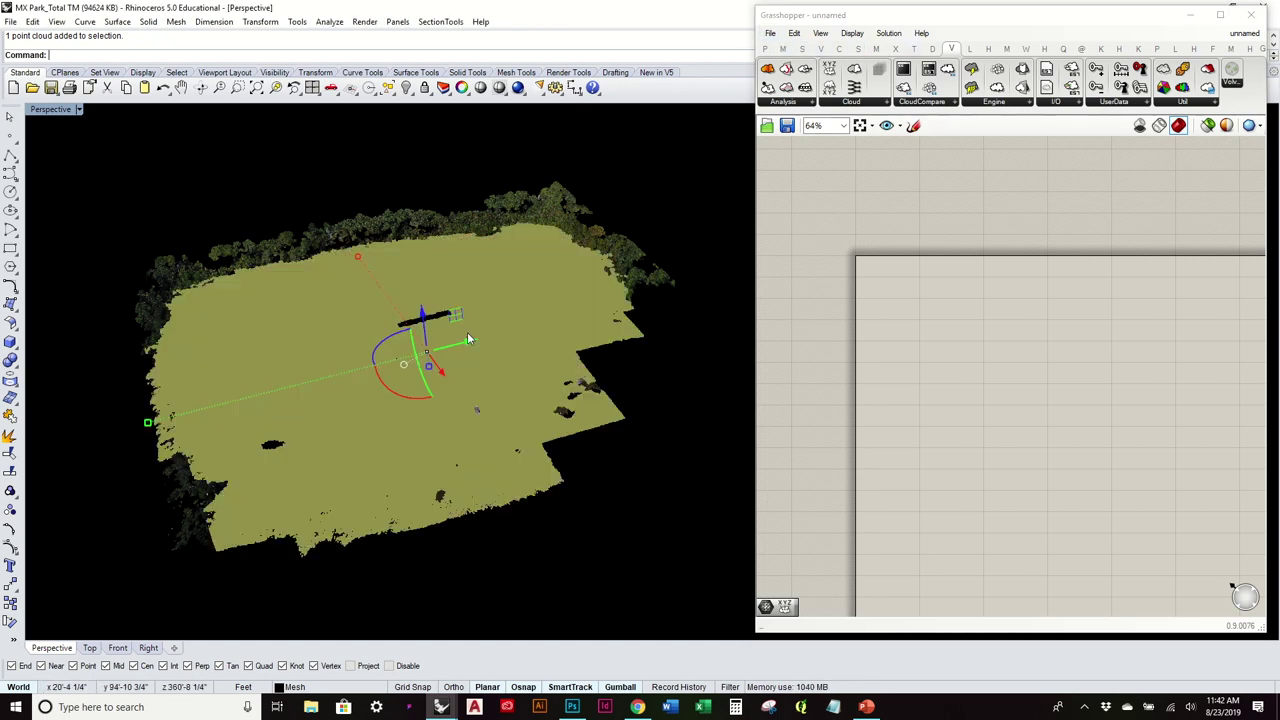
pyautogui.moveTo(533, 315); pyautogui.dragTo(529, 353, button='right')
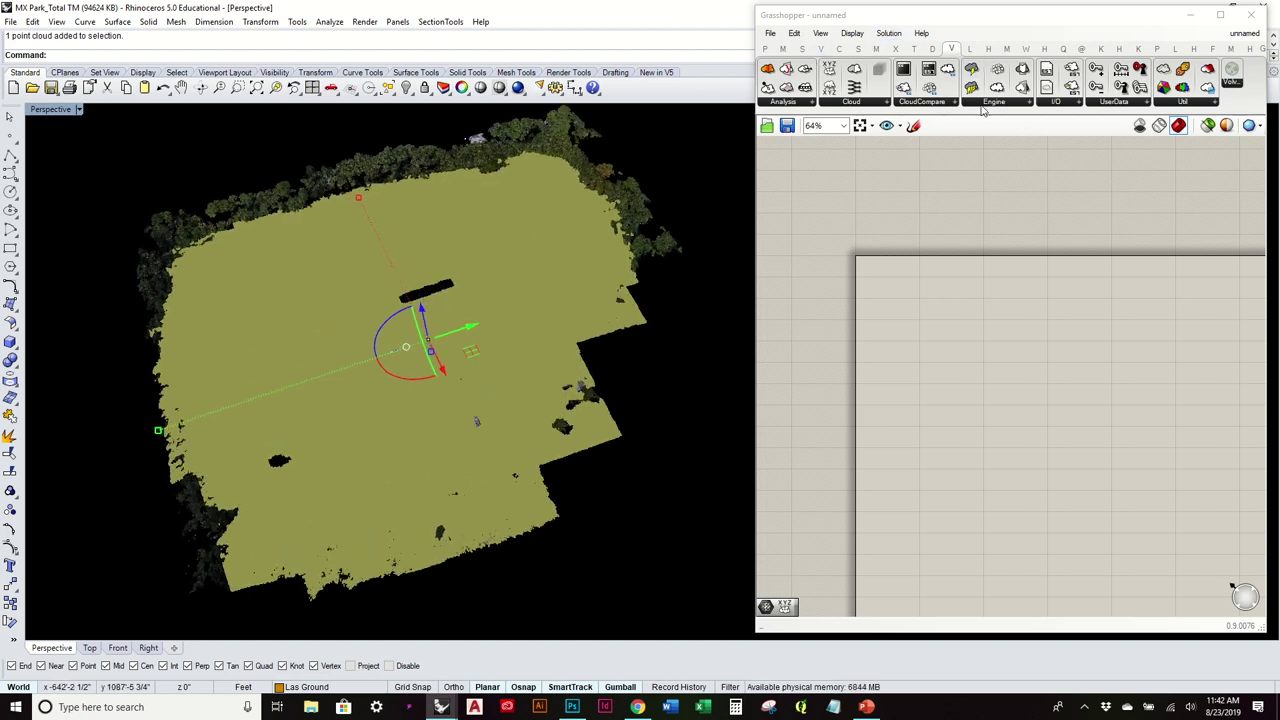
# Place a Cloud geometry parameter near the upper-left corner of the Grasshopper canvas
pyautogui.click(768, 49)
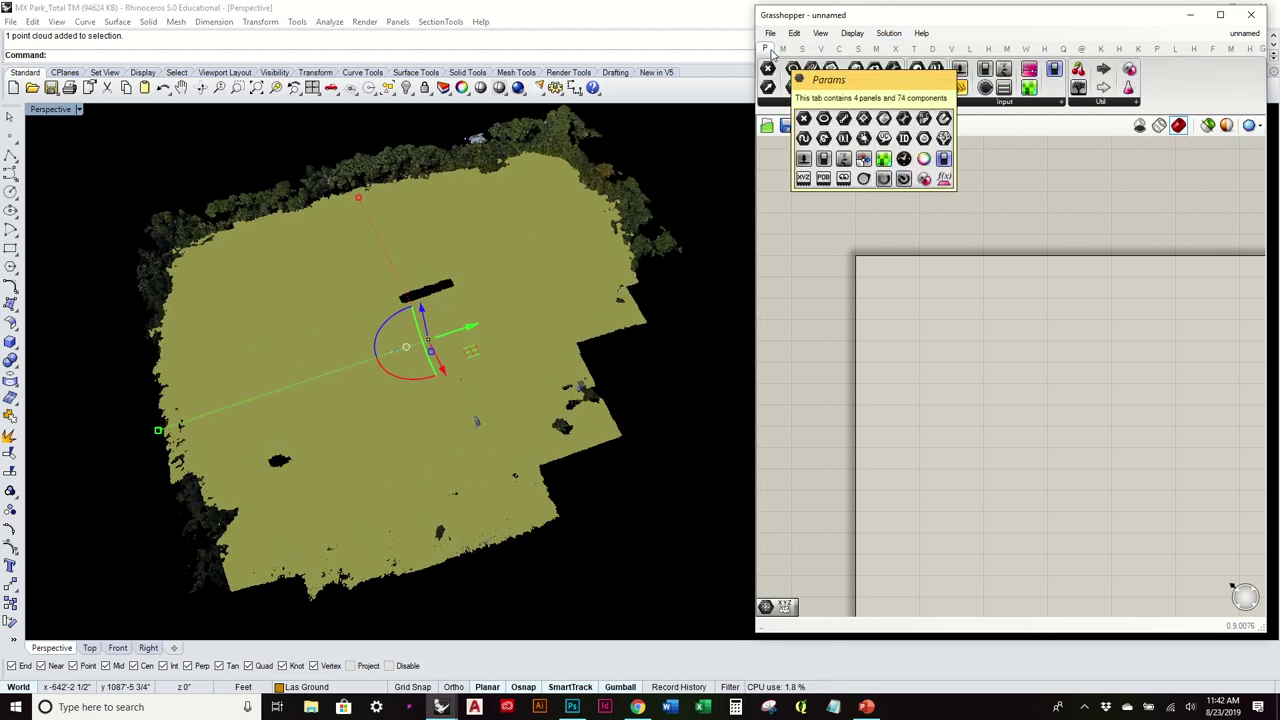
pyautogui.click(806, 103)
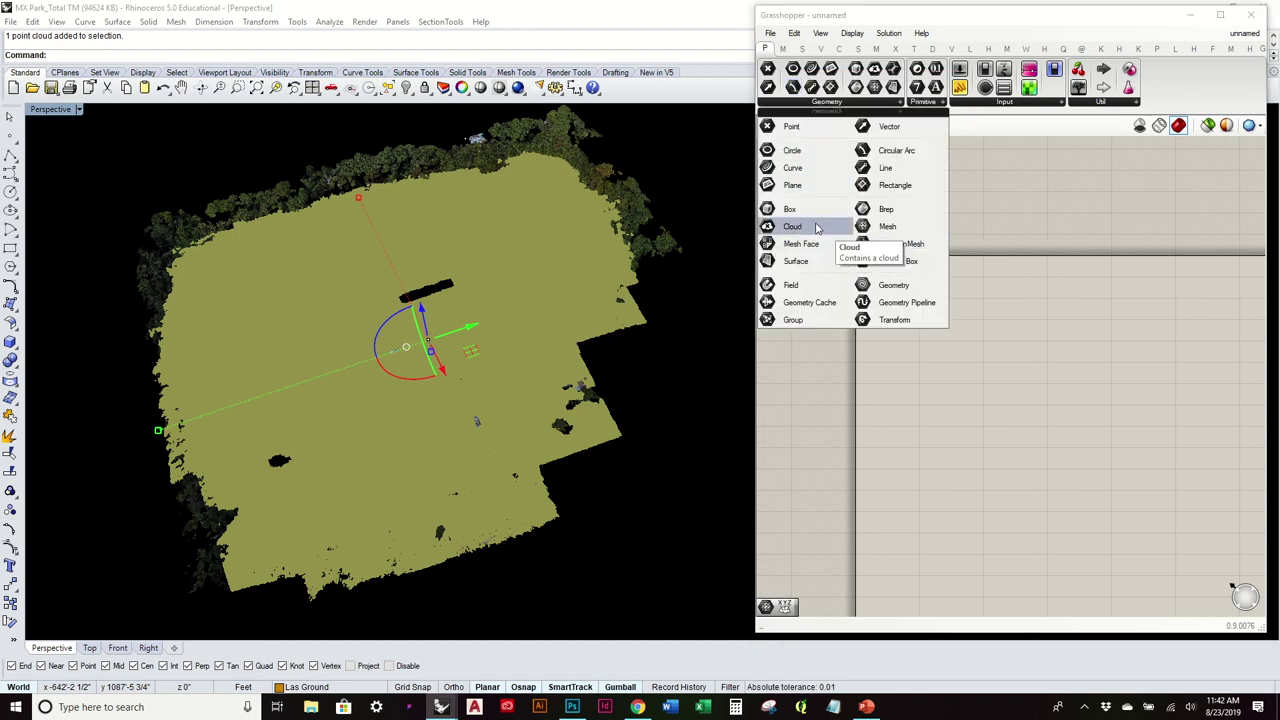
pyautogui.moveTo(816, 228); pyautogui.dragTo(908, 293)
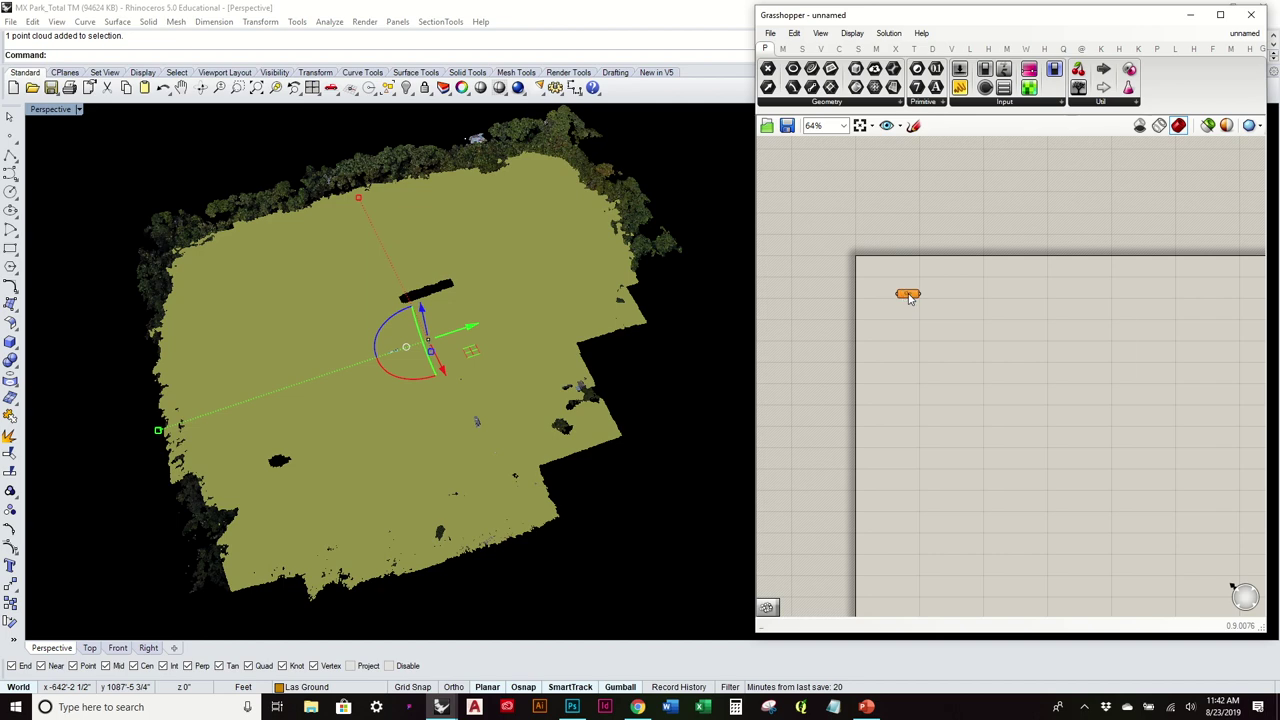
# Assign the ground point cloud selected in Rhino to the Cloud parameter and clear the selection in Rhino
pyautogui.moveTo(504, 362); pyautogui.dragTo(502, 319, button='right')
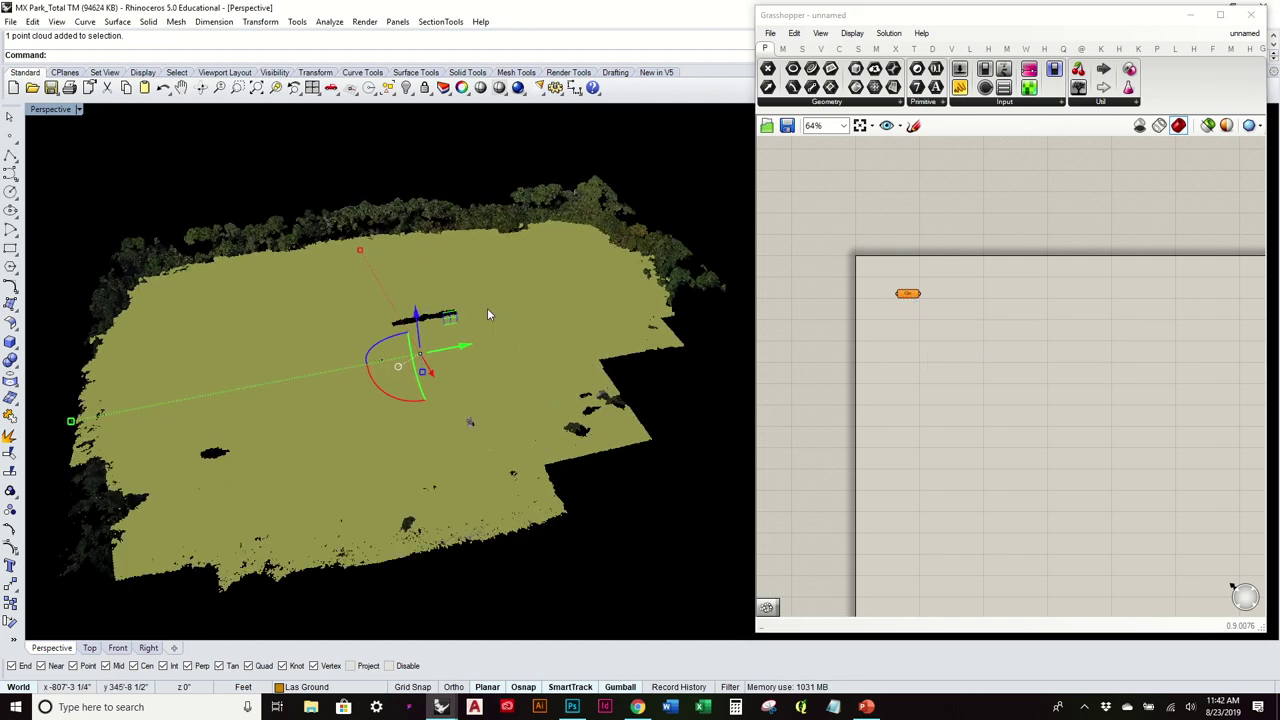
pyautogui.scroll(2, 487, 315)
pyautogui.rightClick(906, 298)
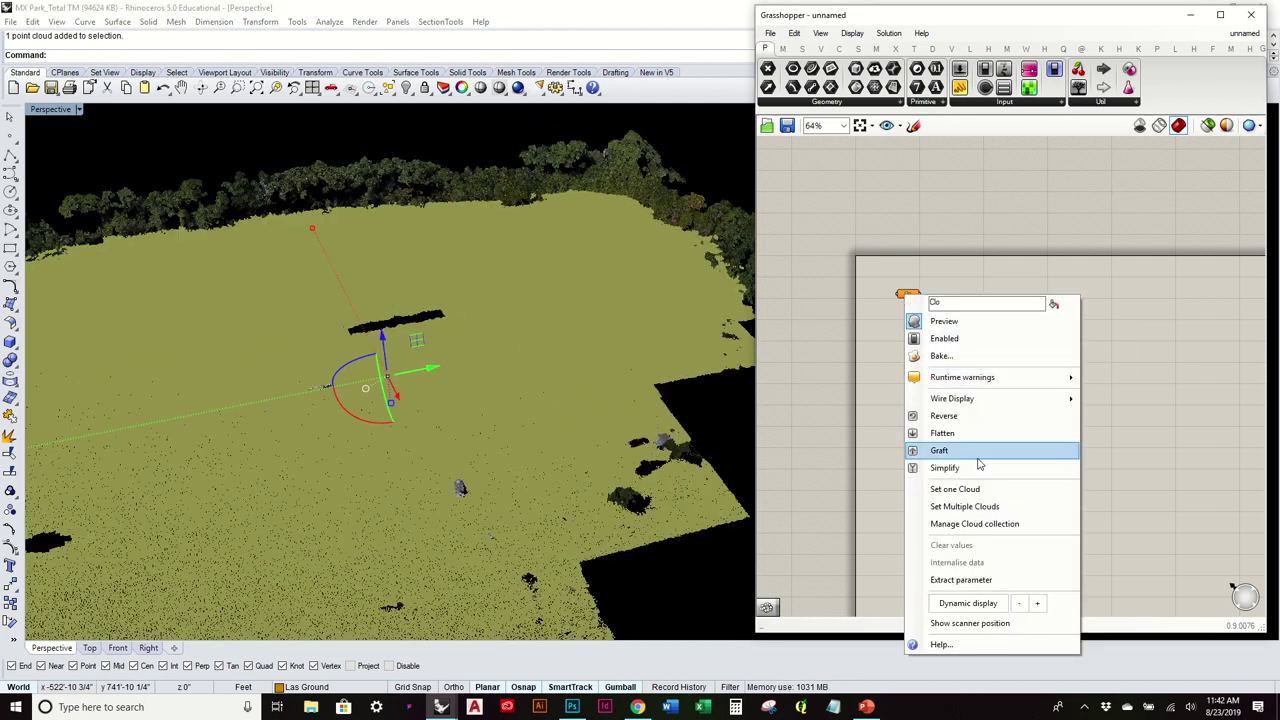
pyautogui.click(873, 461)
pyautogui.click(526, 129)
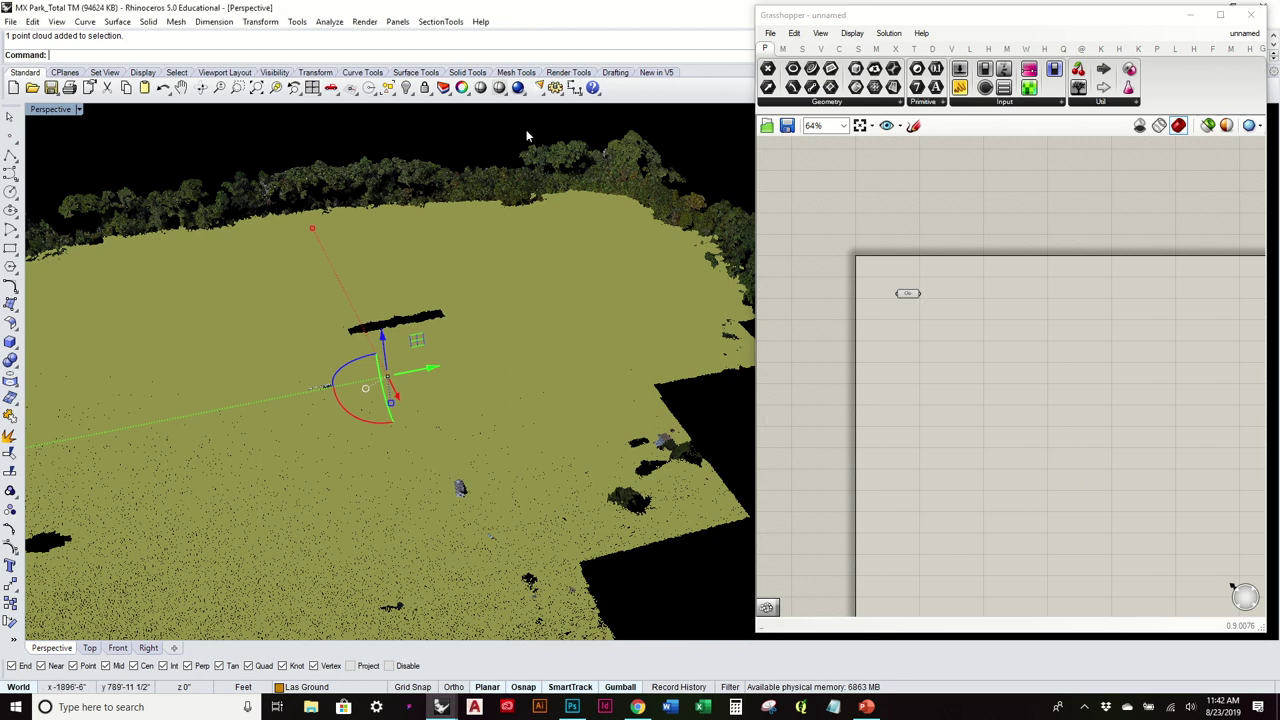
pyautogui.scroll(4, 908, 292)
pyautogui.rightClick(906, 294)
pyautogui.click(951, 320)
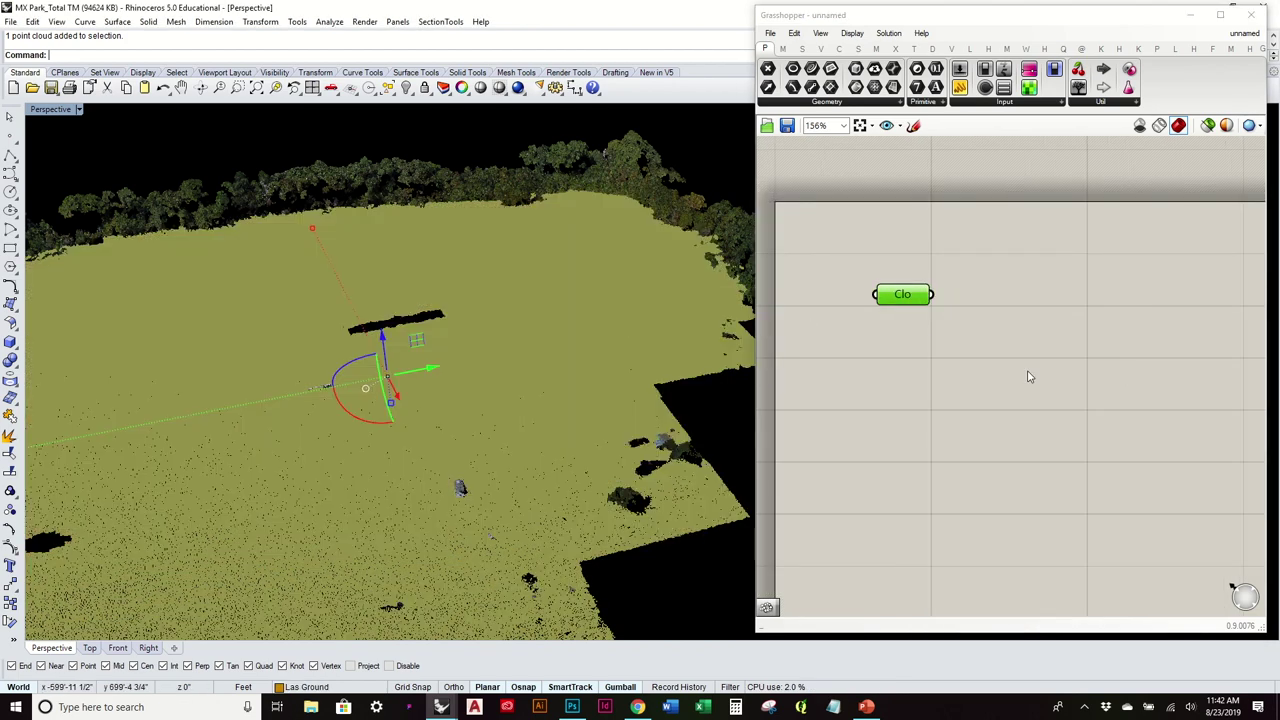
pyautogui.click(1029, 374)
pyautogui.click(724, 409)
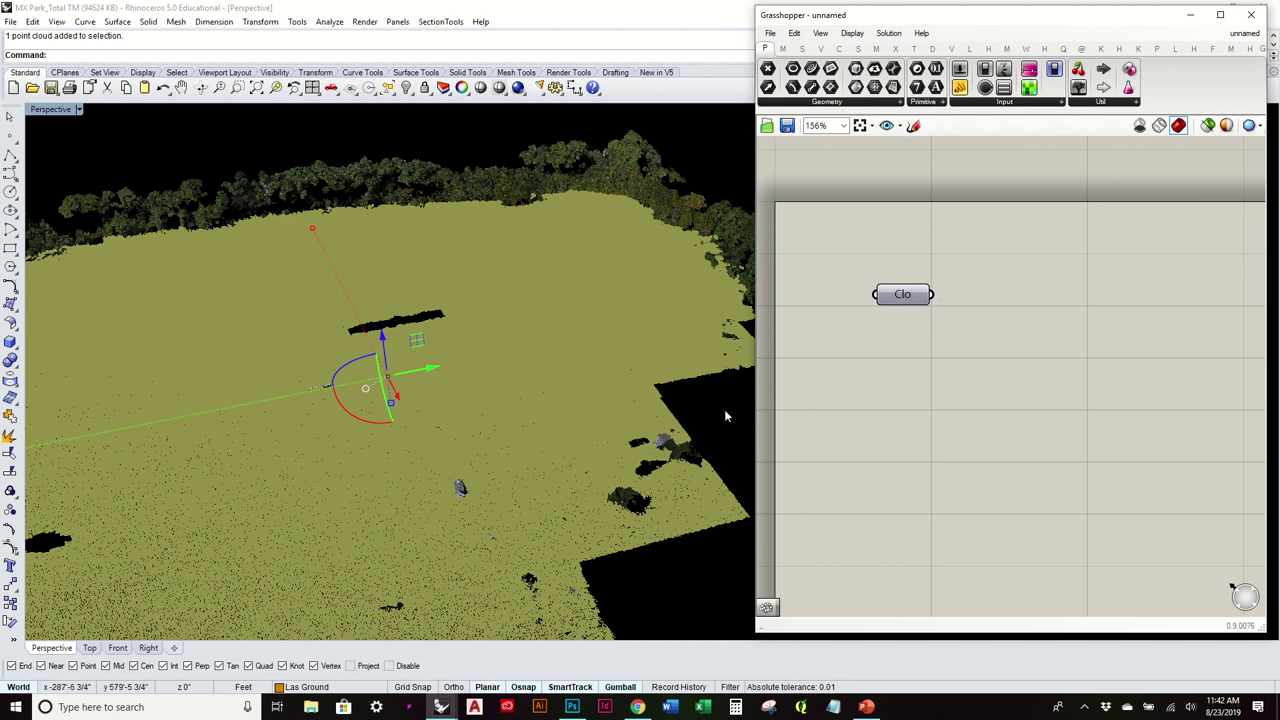
pyautogui.scroll(-5, 592, 316)
pyautogui.scroll(3, 593, 320)
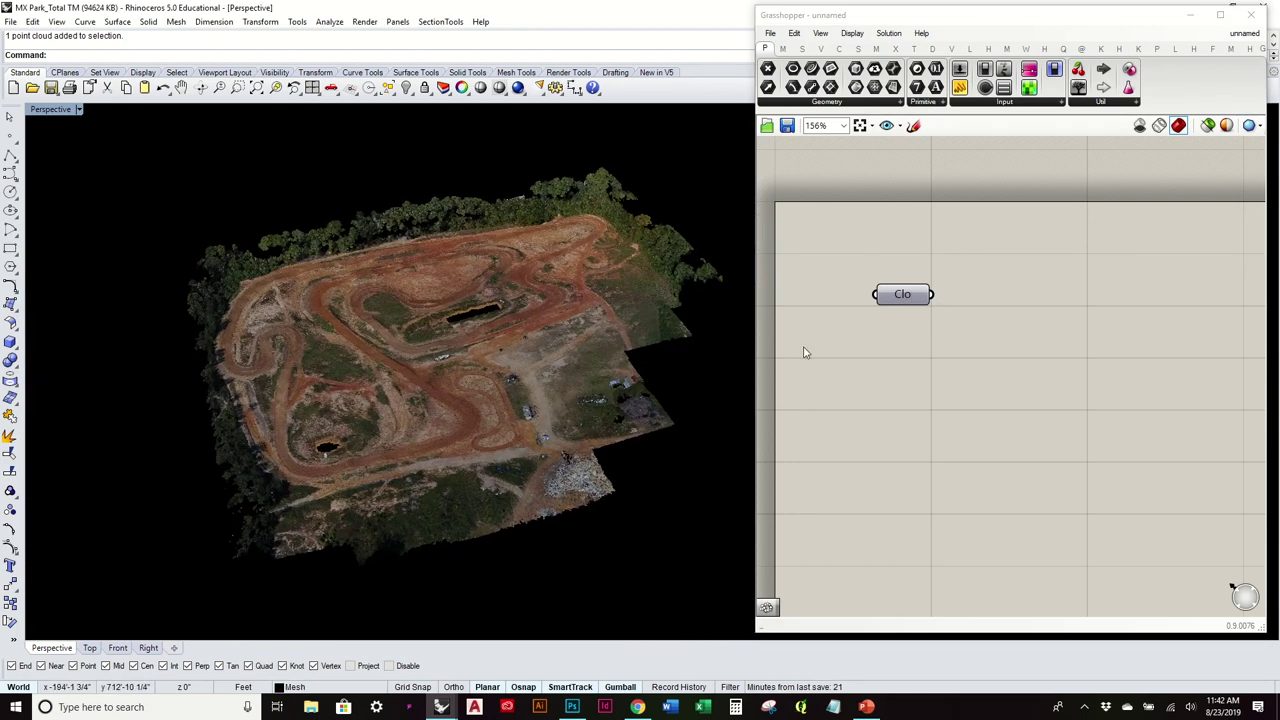
# Place a Cloud Engine component beside the Cloud parameter, wire the parameter into its C input and line the two up
pyautogui.click(884, 296)
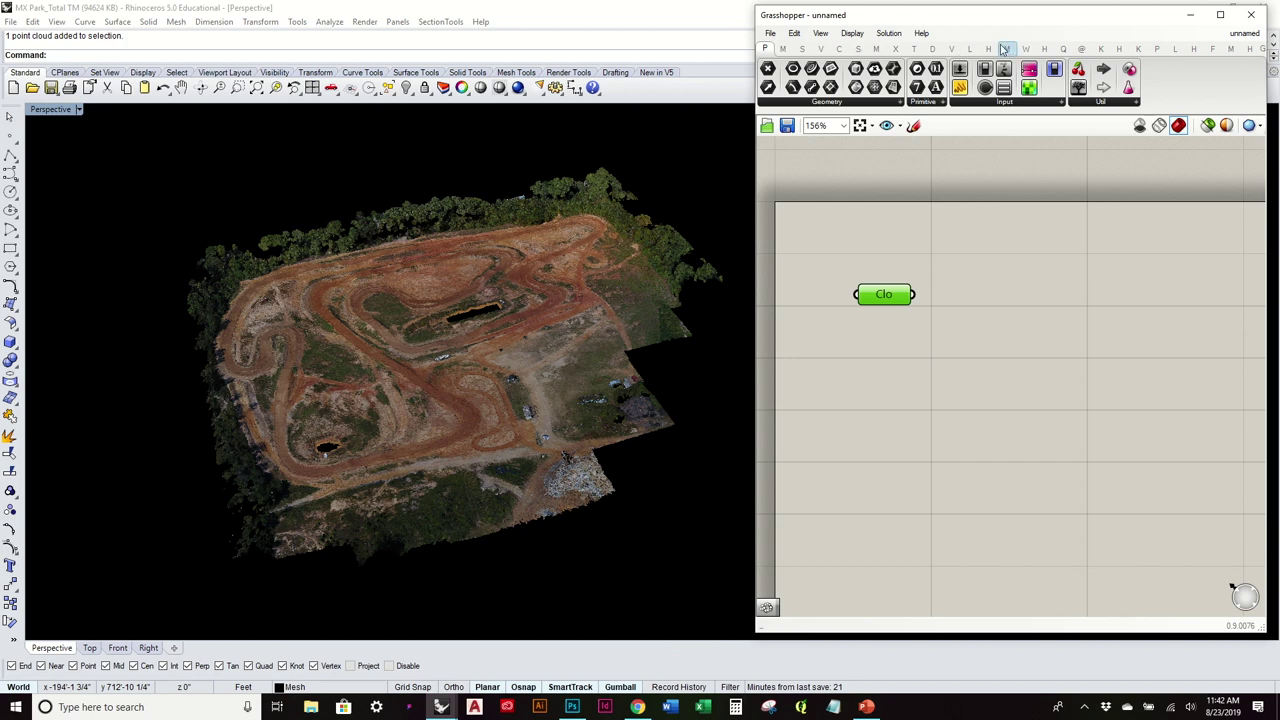
pyautogui.click(934, 50)
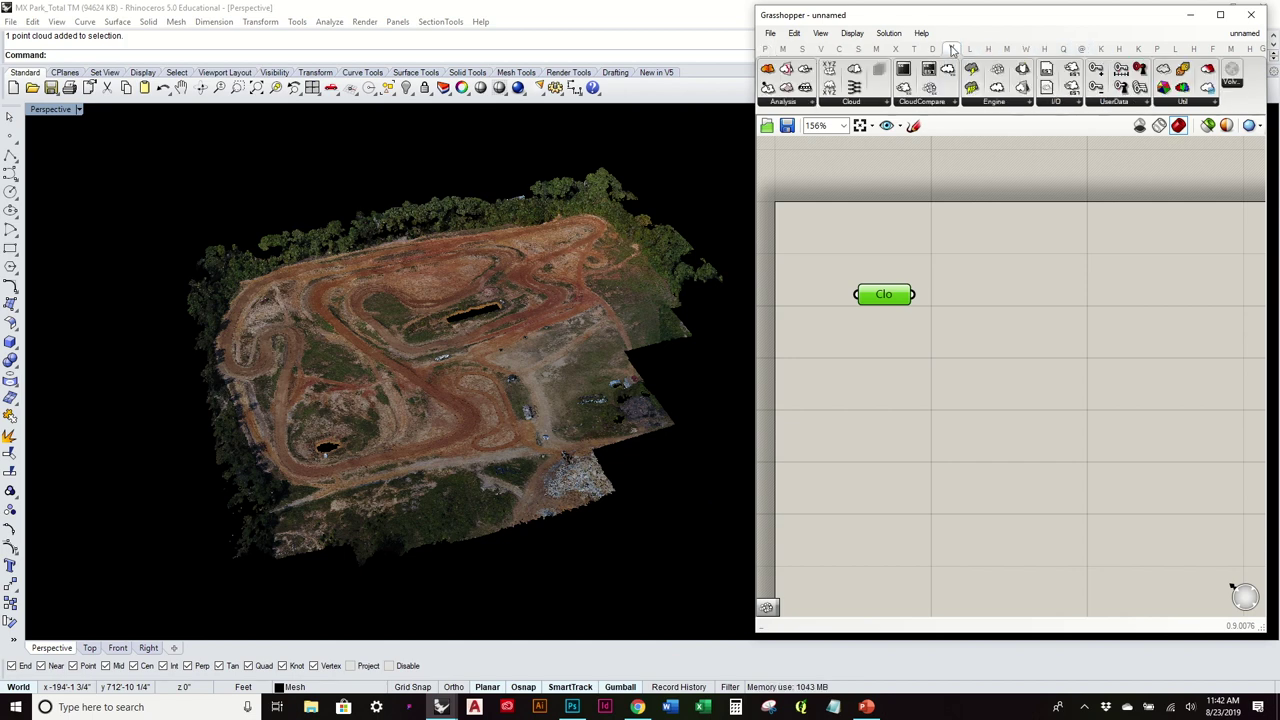
pyautogui.click(852, 102)
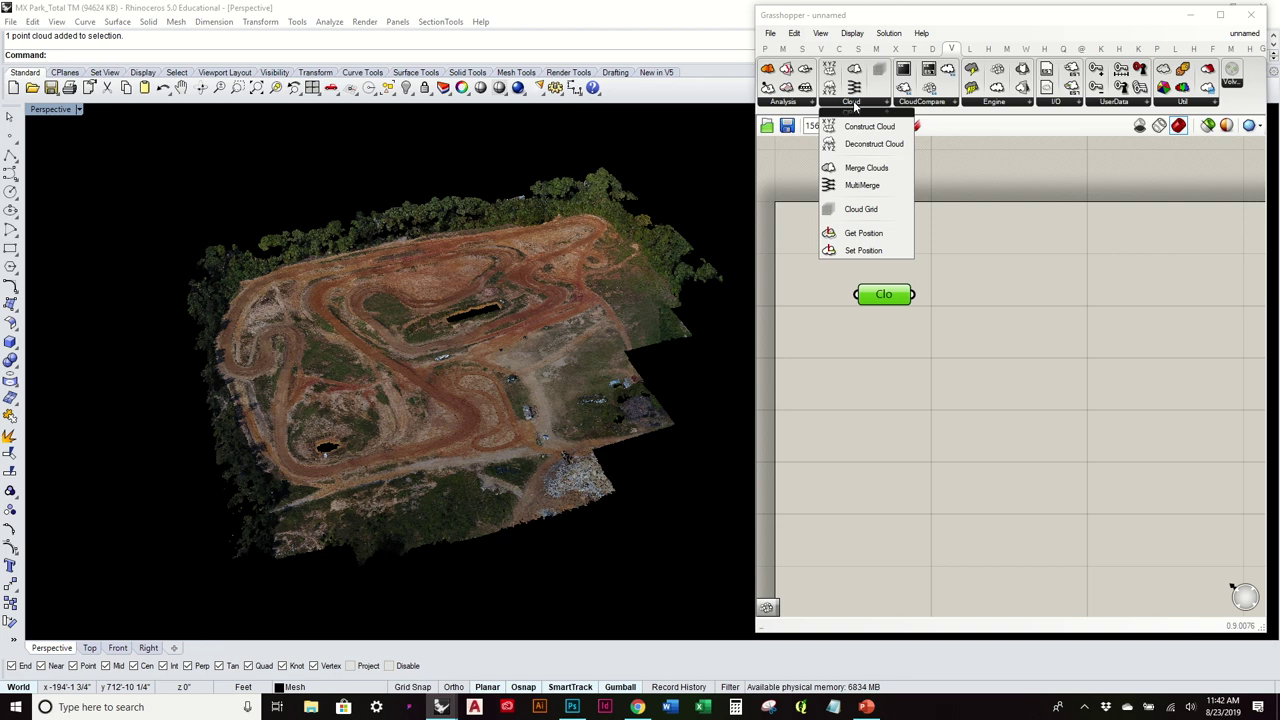
pyautogui.click(975, 102)
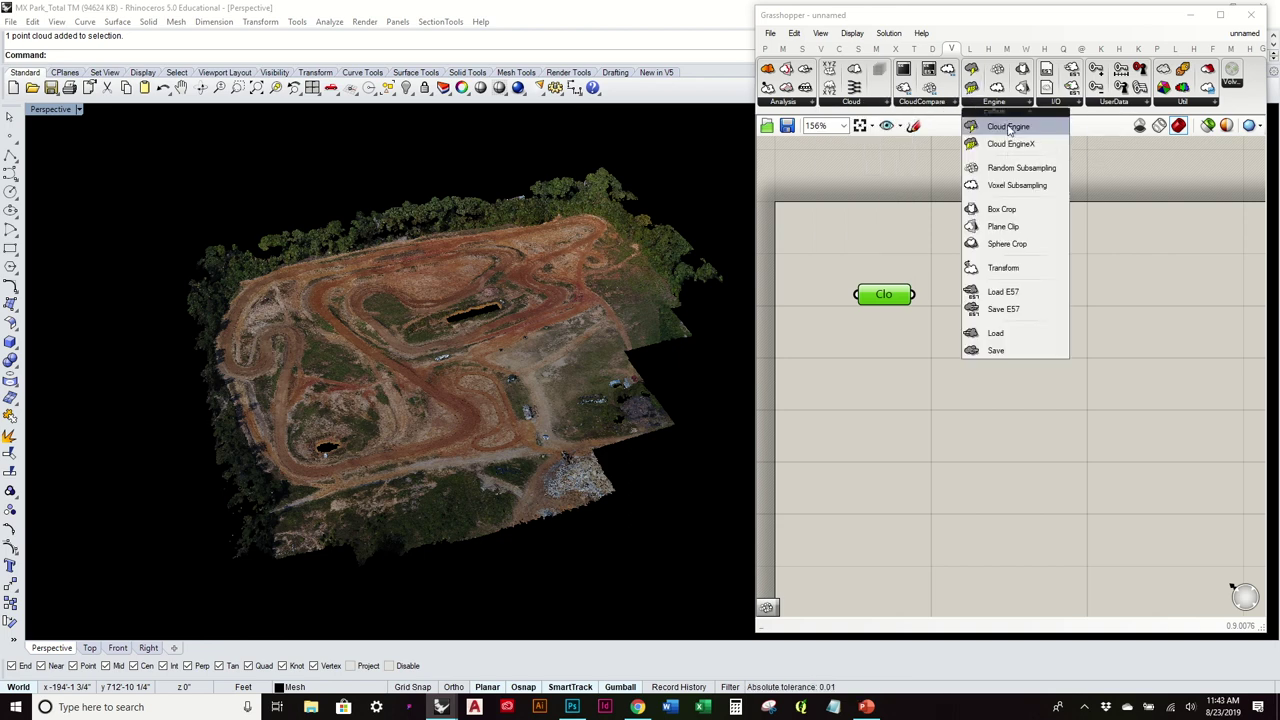
pyautogui.moveTo(1010, 130); pyautogui.dragTo(1025, 325)
pyautogui.moveTo(913, 294); pyautogui.dragTo(1007, 320)
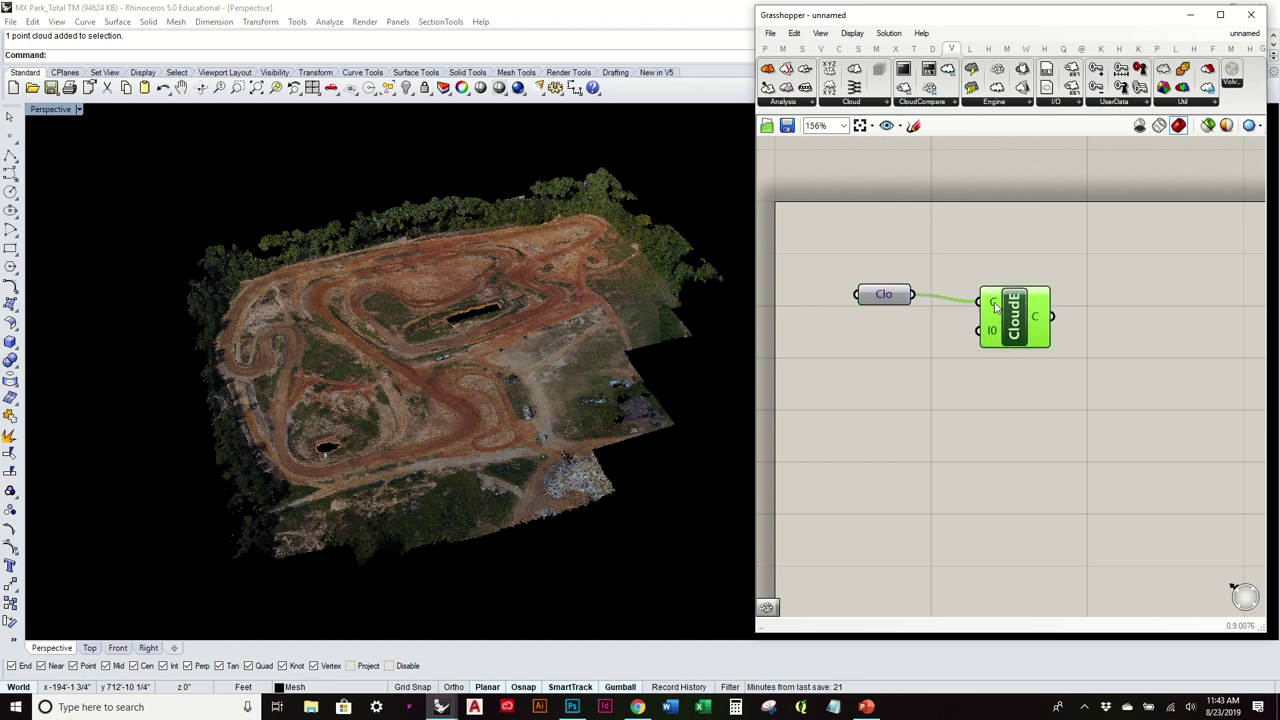
pyautogui.moveTo(994, 304)
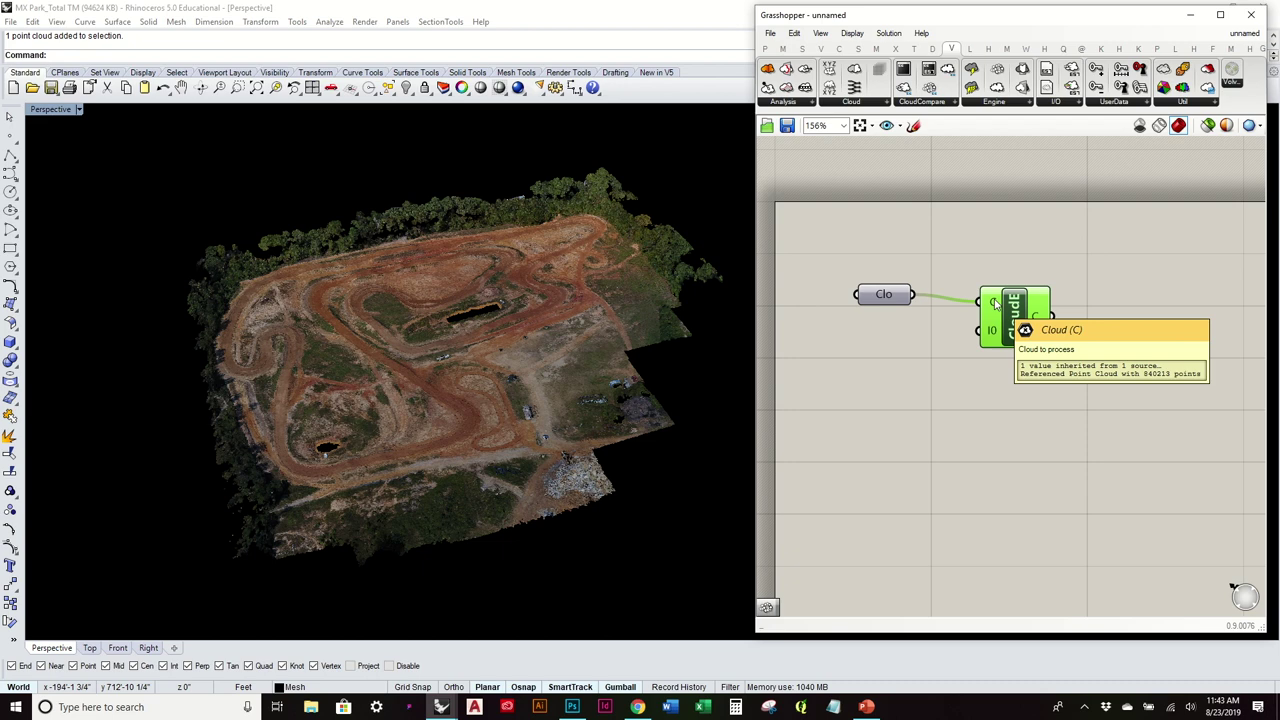
pyautogui.moveTo(1020, 314); pyautogui.dragTo(1009, 307)
pyautogui.click(975, 235)
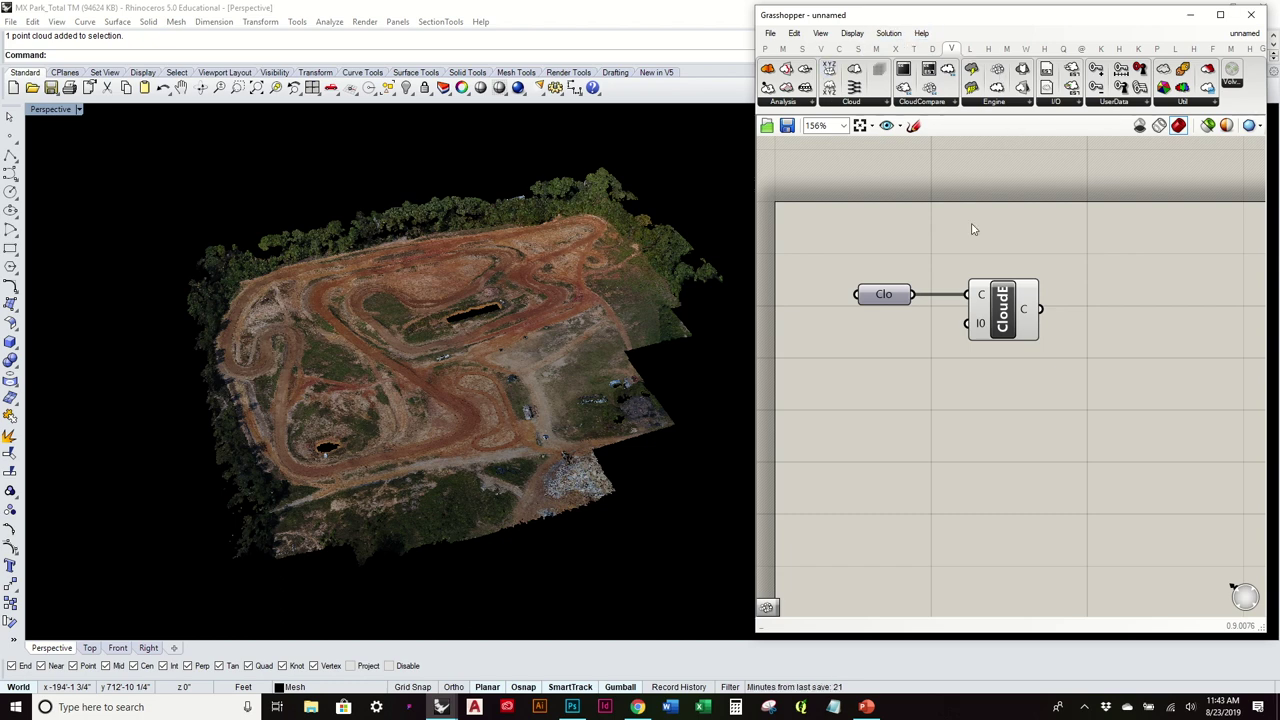
pyautogui.click(879, 106)
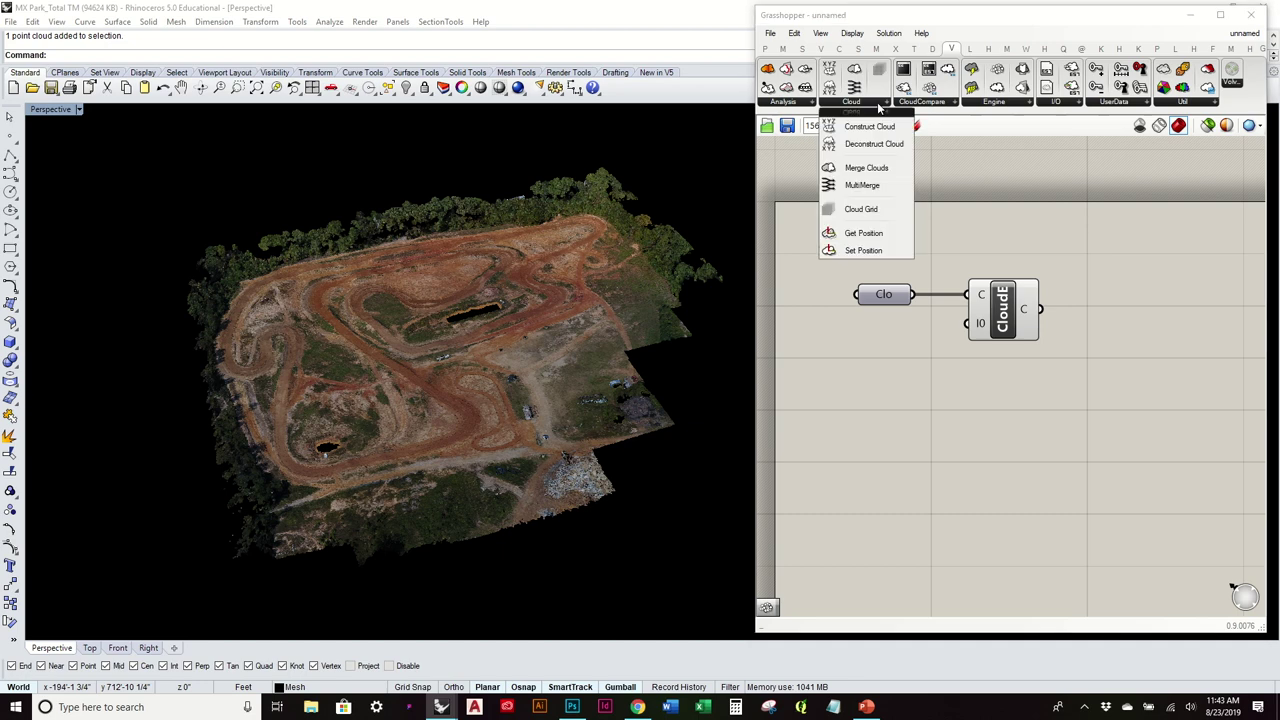
pyautogui.click(924, 104)
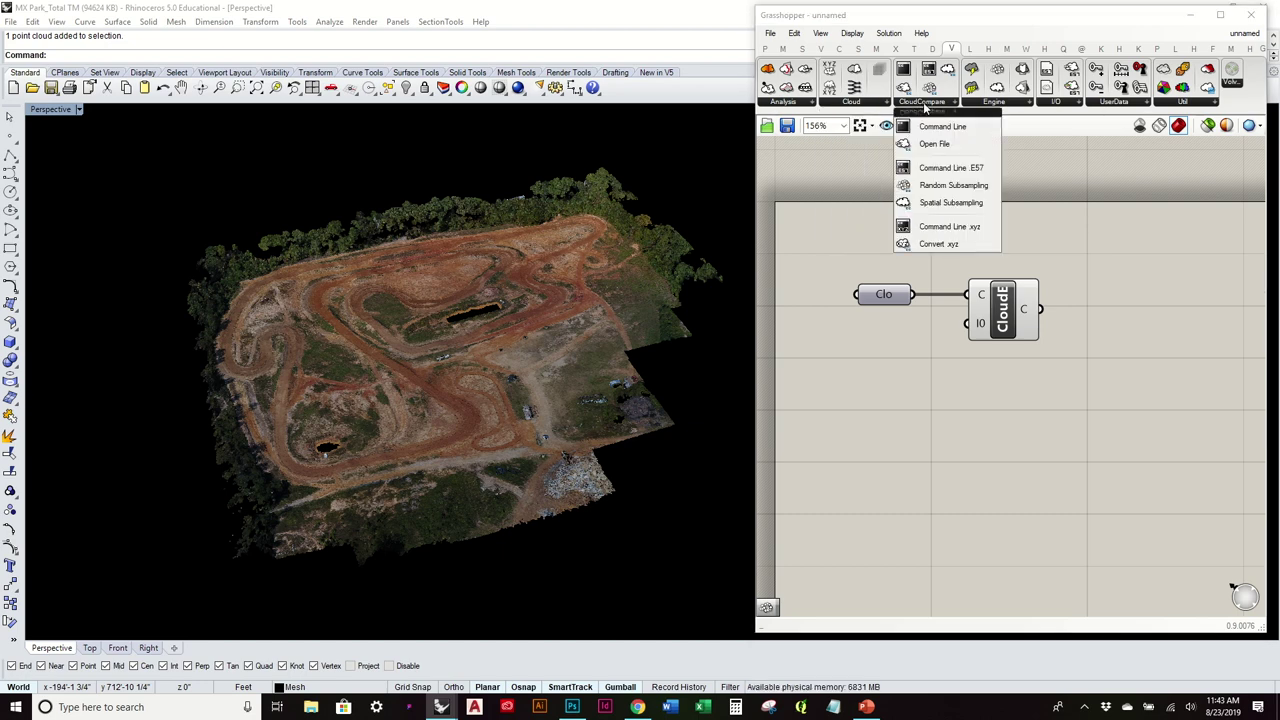
pyautogui.click(970, 186)
pyautogui.click(895, 400)
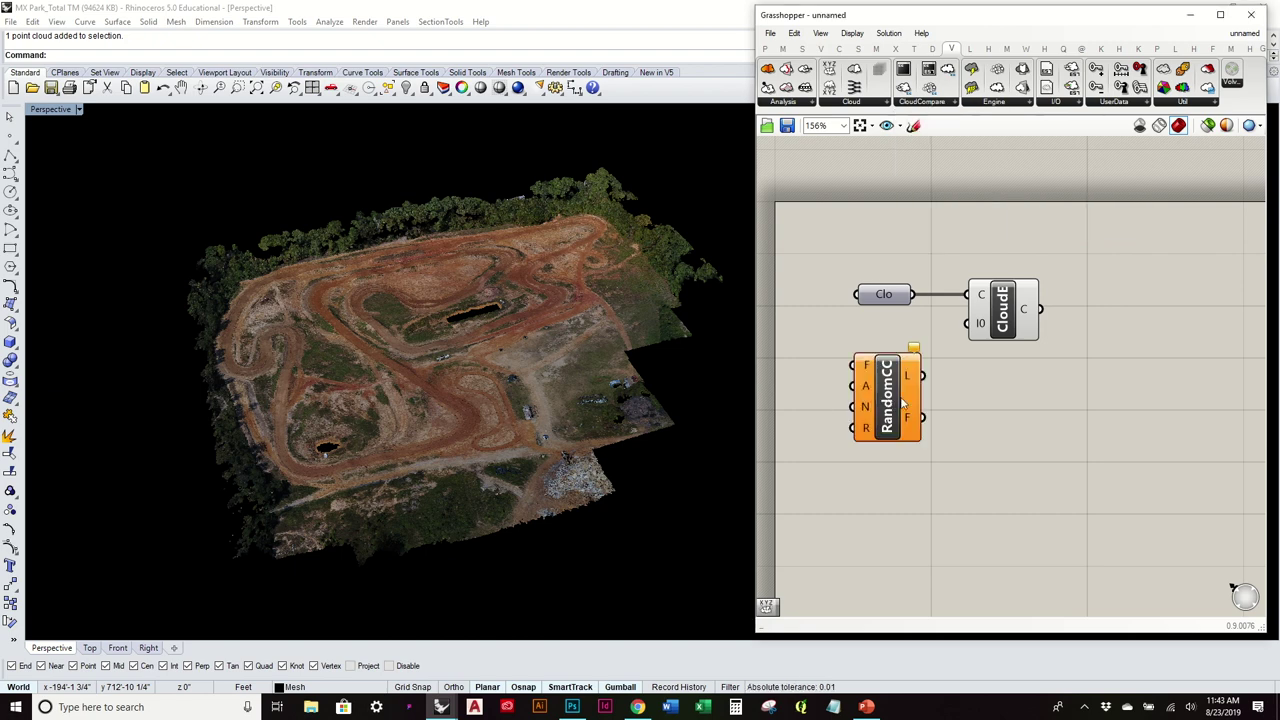
pyautogui.press('Delete')
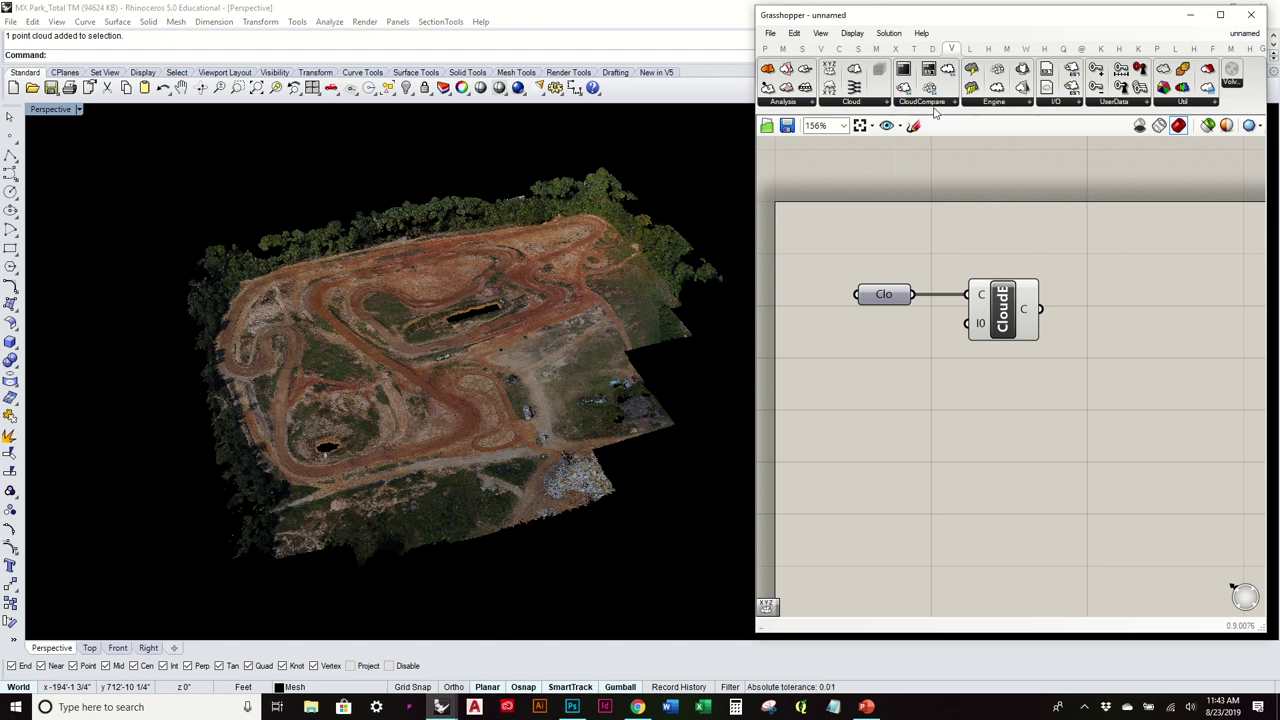
# Place the Engine group's Random Subsampling component below the Cloud parameter and feed it into the Cloud Engine's I0 input
pyautogui.click(935, 103)
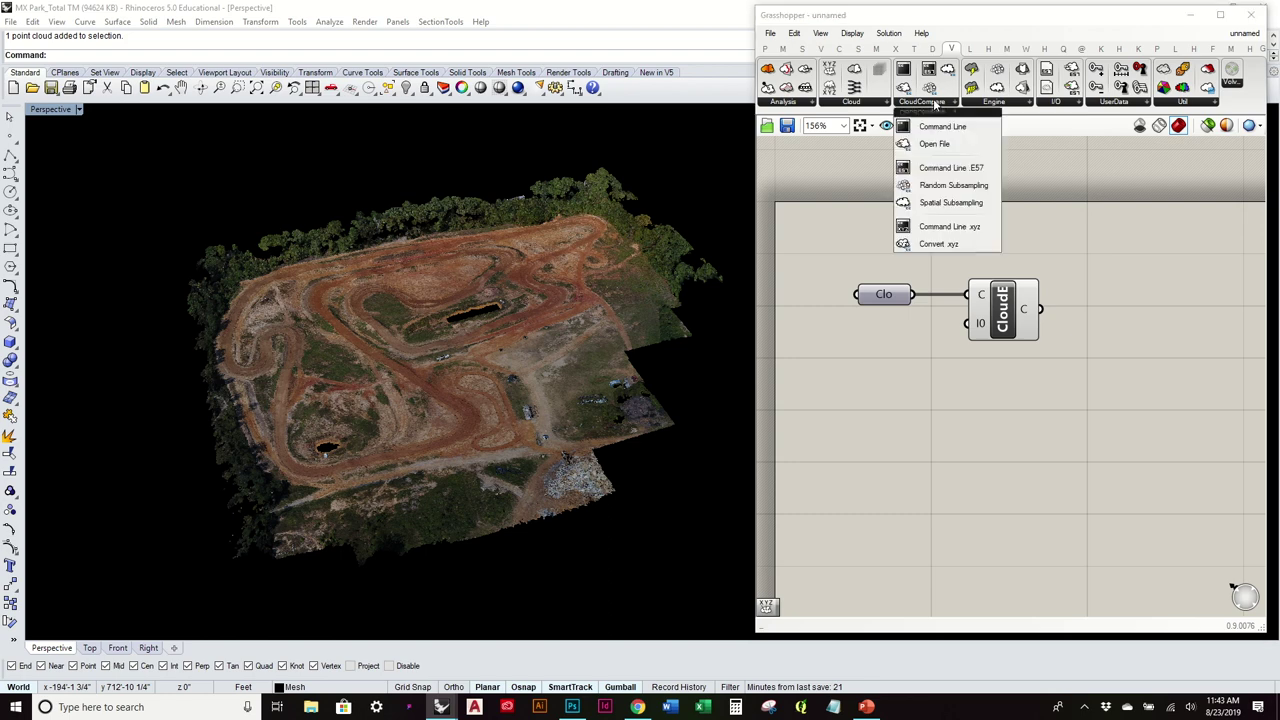
pyautogui.click(868, 106)
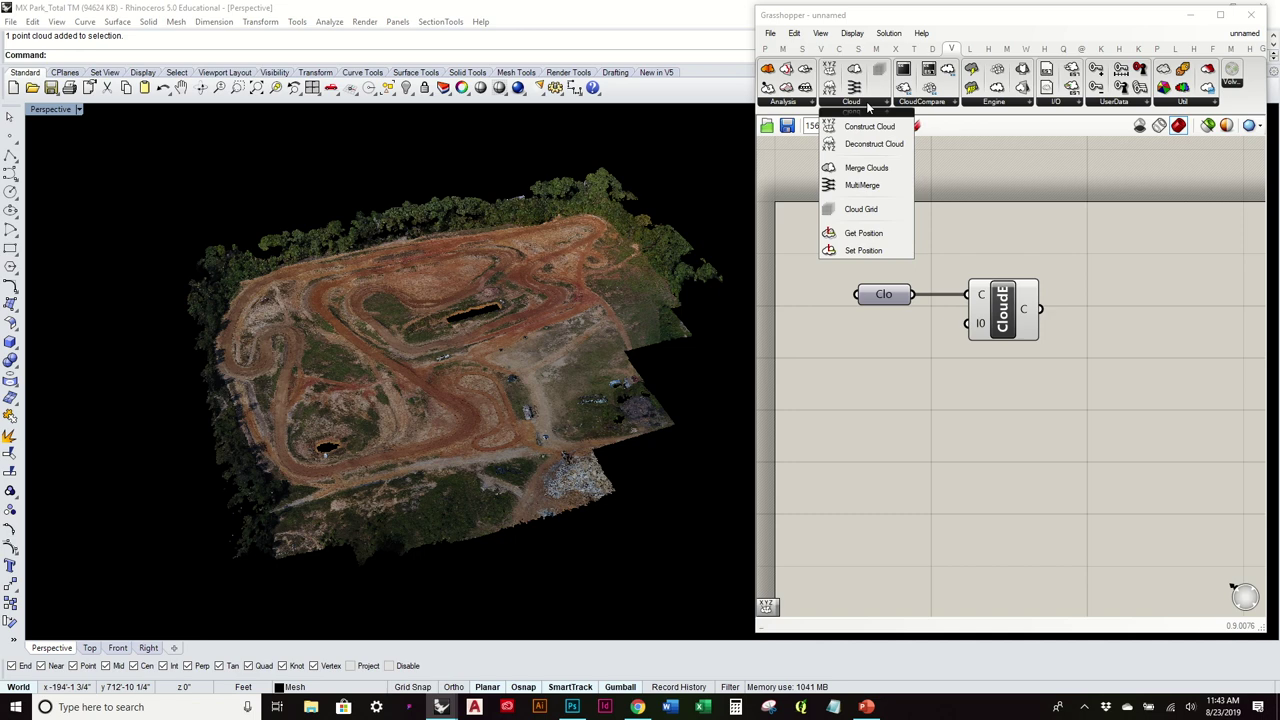
pyautogui.click(813, 103)
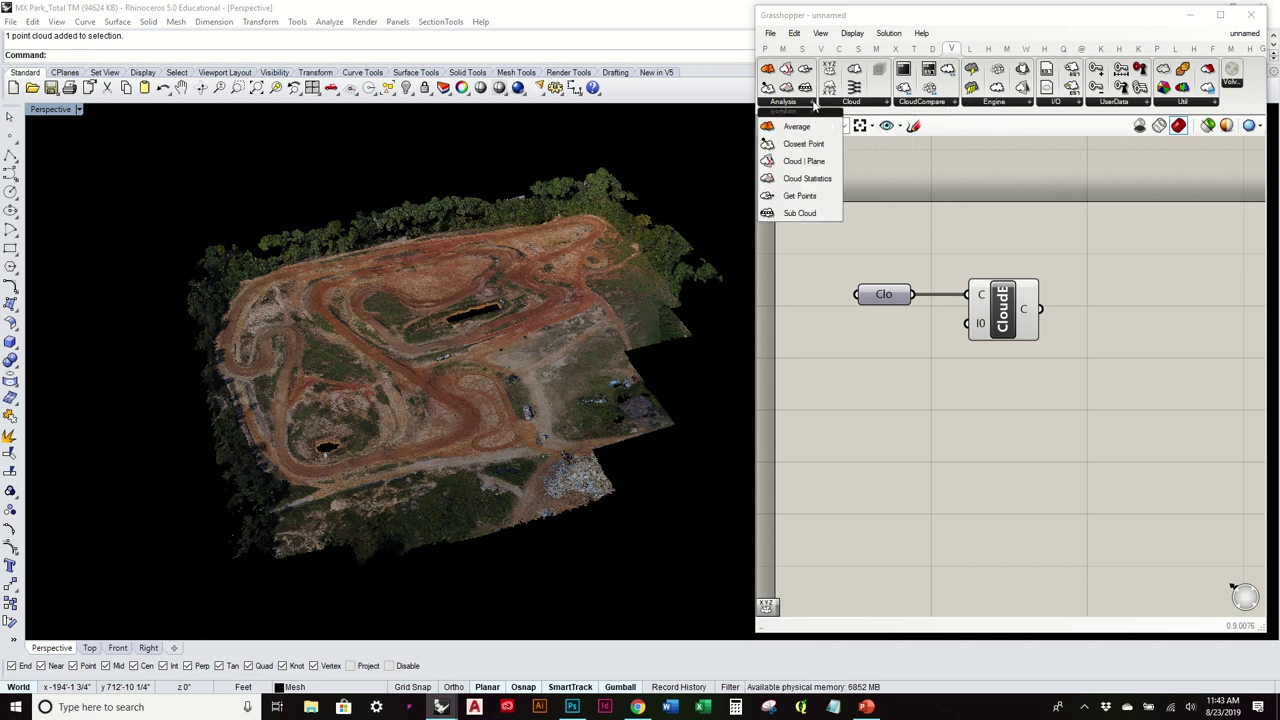
pyautogui.click(1012, 103)
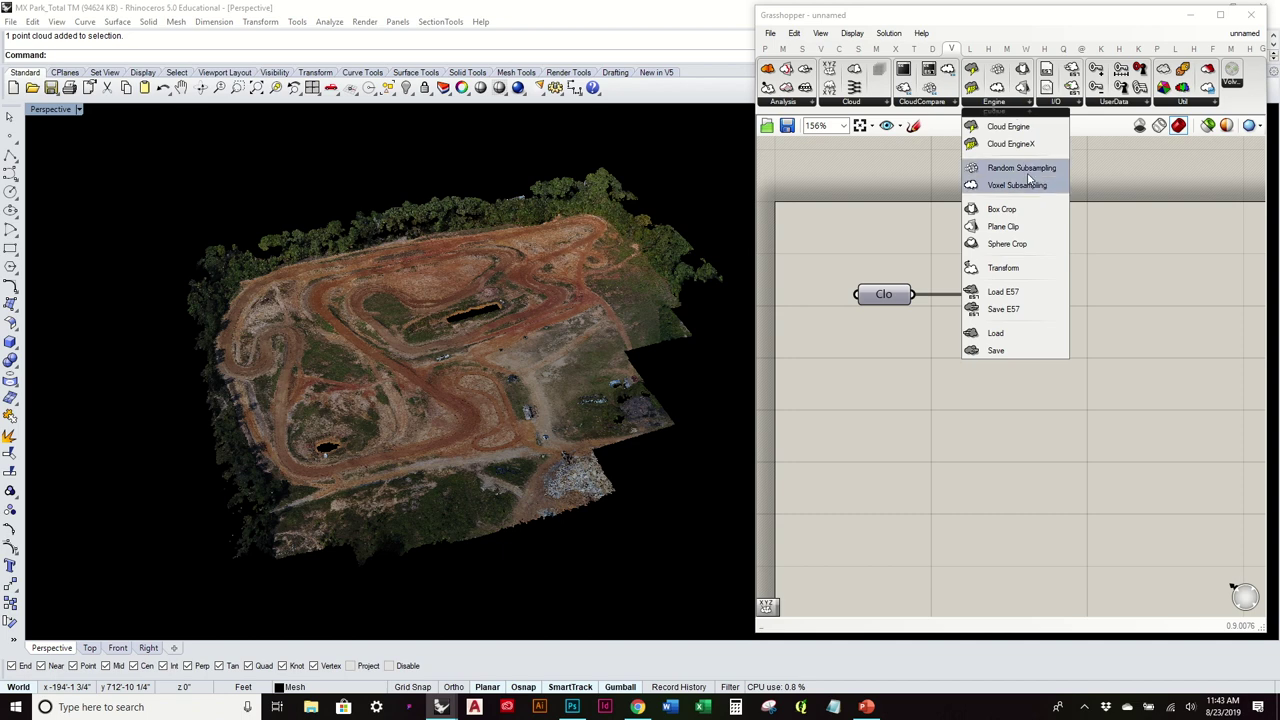
pyautogui.moveTo(1012, 168); pyautogui.dragTo(968, 323)
pyautogui.moveTo(913, 371); pyautogui.dragTo(1007, 373, button='right')
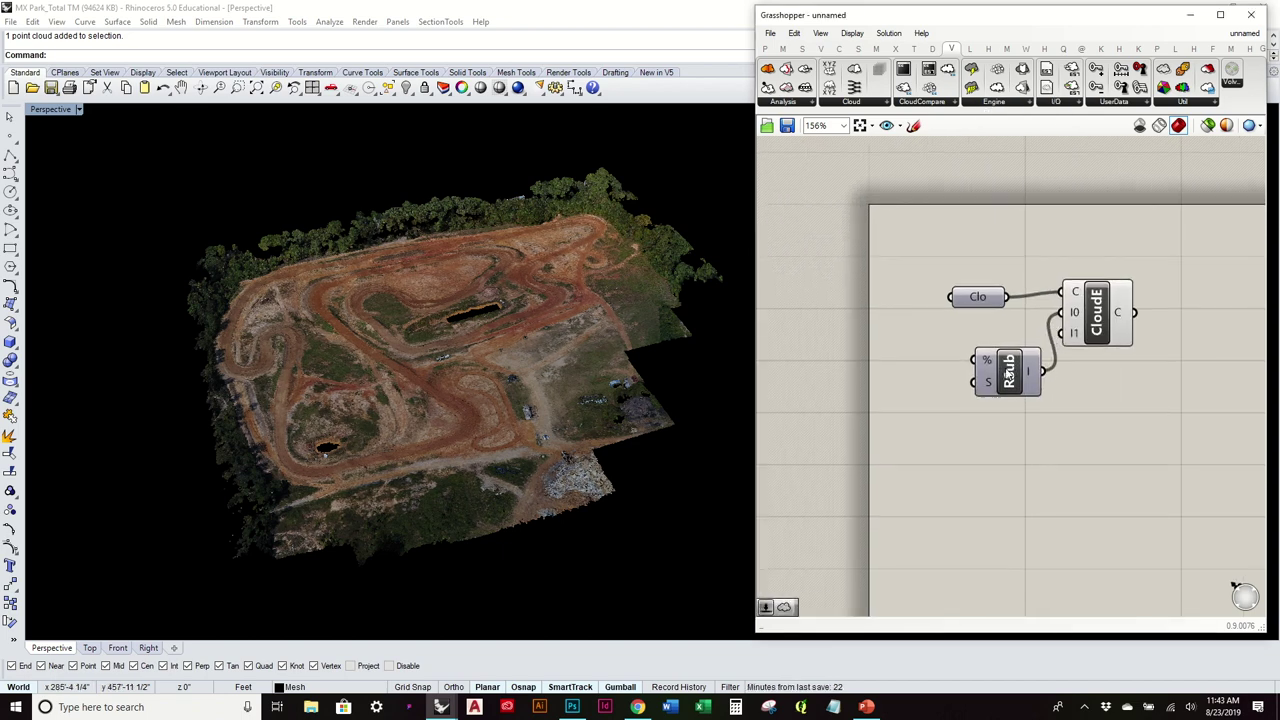
pyautogui.moveTo(1006, 373); pyautogui.dragTo(993, 373)
# Add a number slider set to 0.25 and connect it to the percent input of the Random Subsampling component
pyautogui.moveTo(981, 361)
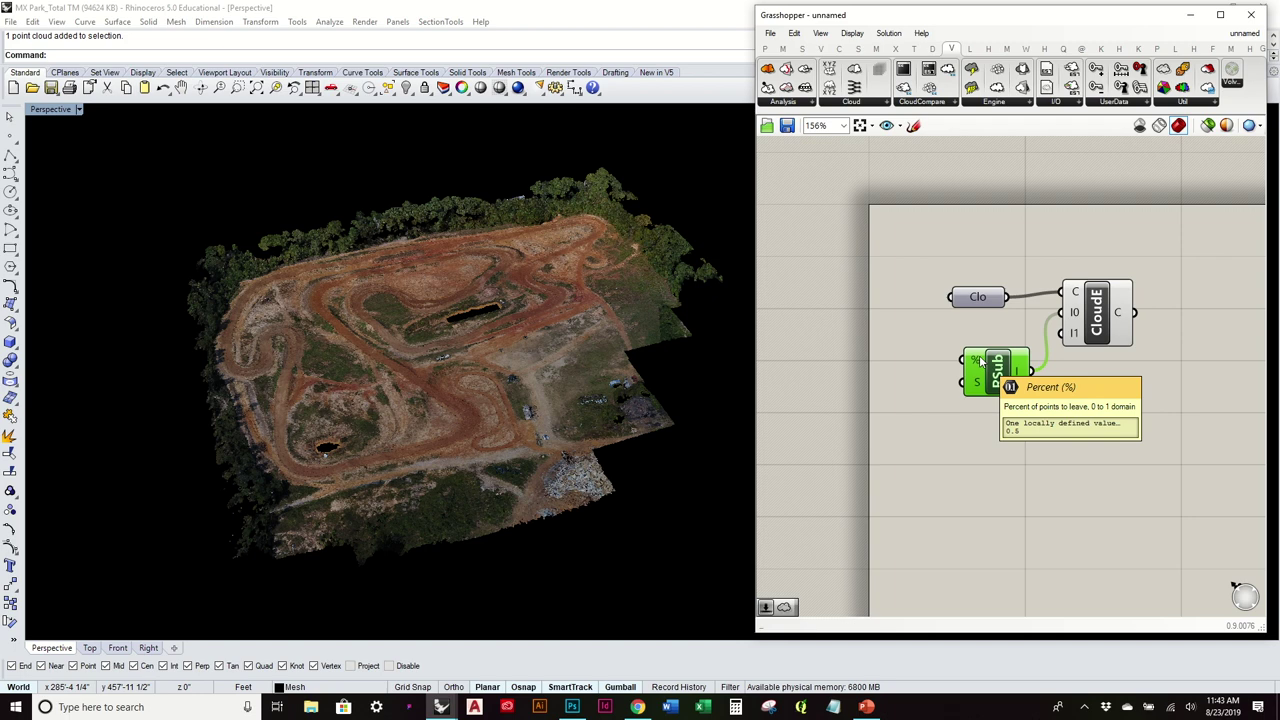
pyautogui.doubleClick(876, 358)
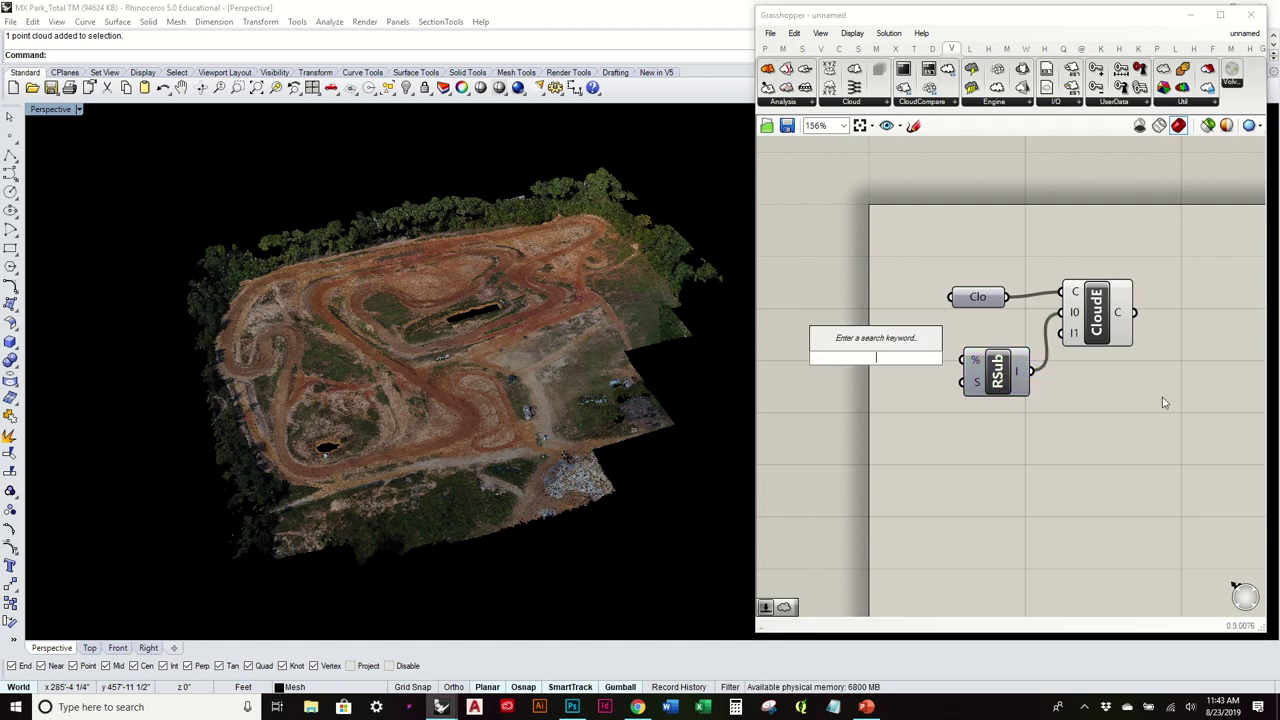
pyautogui.write('.25')
pyautogui.press('Return')
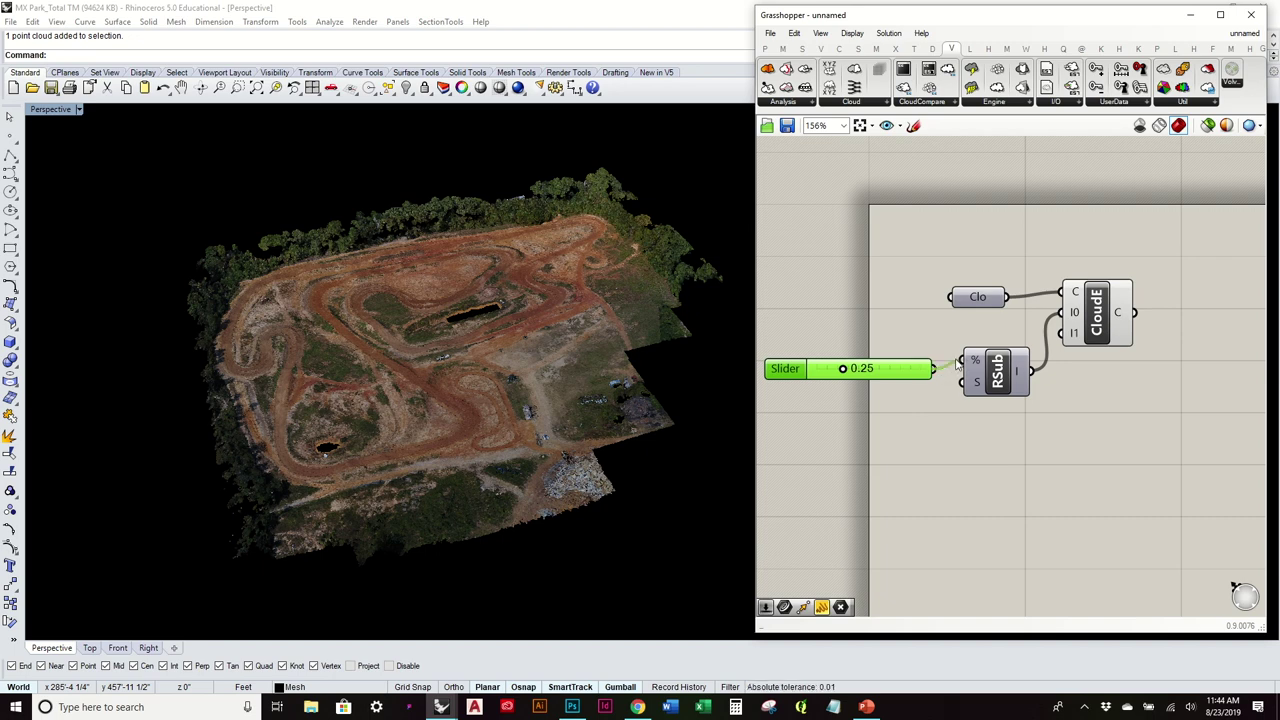
pyautogui.moveTo(1082, 362); pyautogui.dragTo(959, 373, button='right')
# Hide the original ground point cloud in Rhino to leave the Cloud Engine's subsampled preview in its place
pyautogui.click(974, 325)
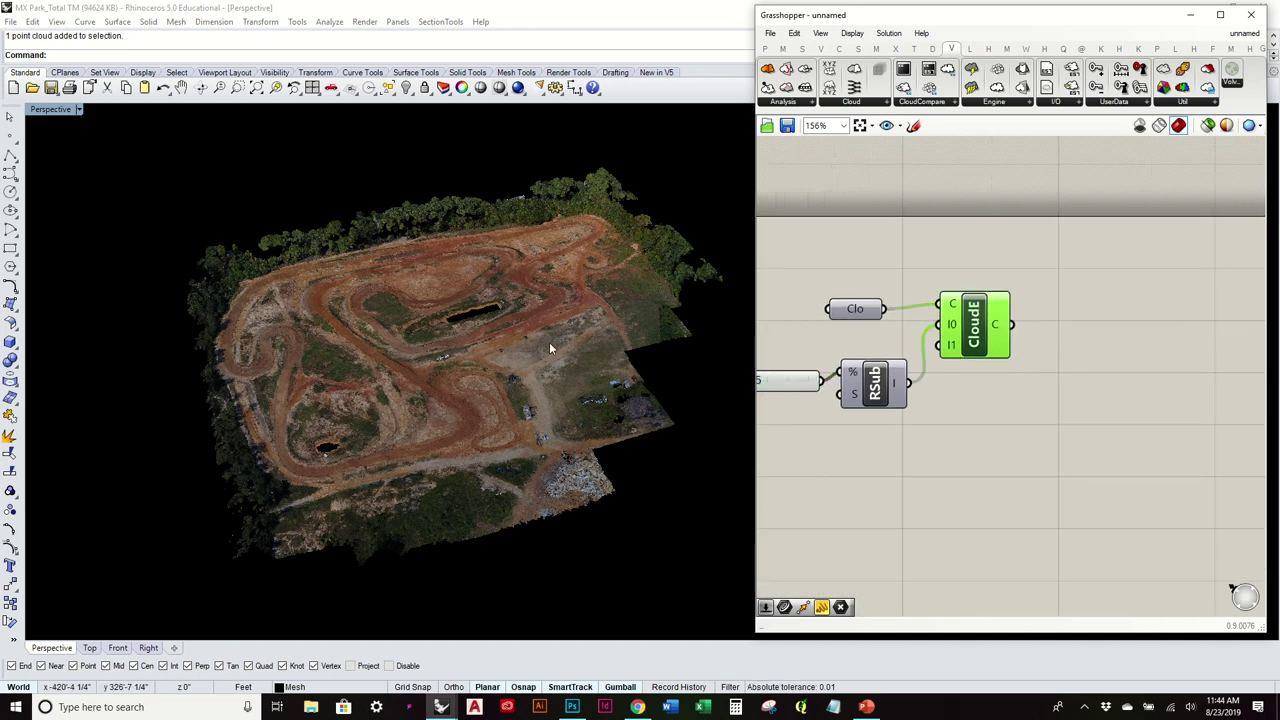
pyautogui.write('Hide')
pyautogui.press('Return')
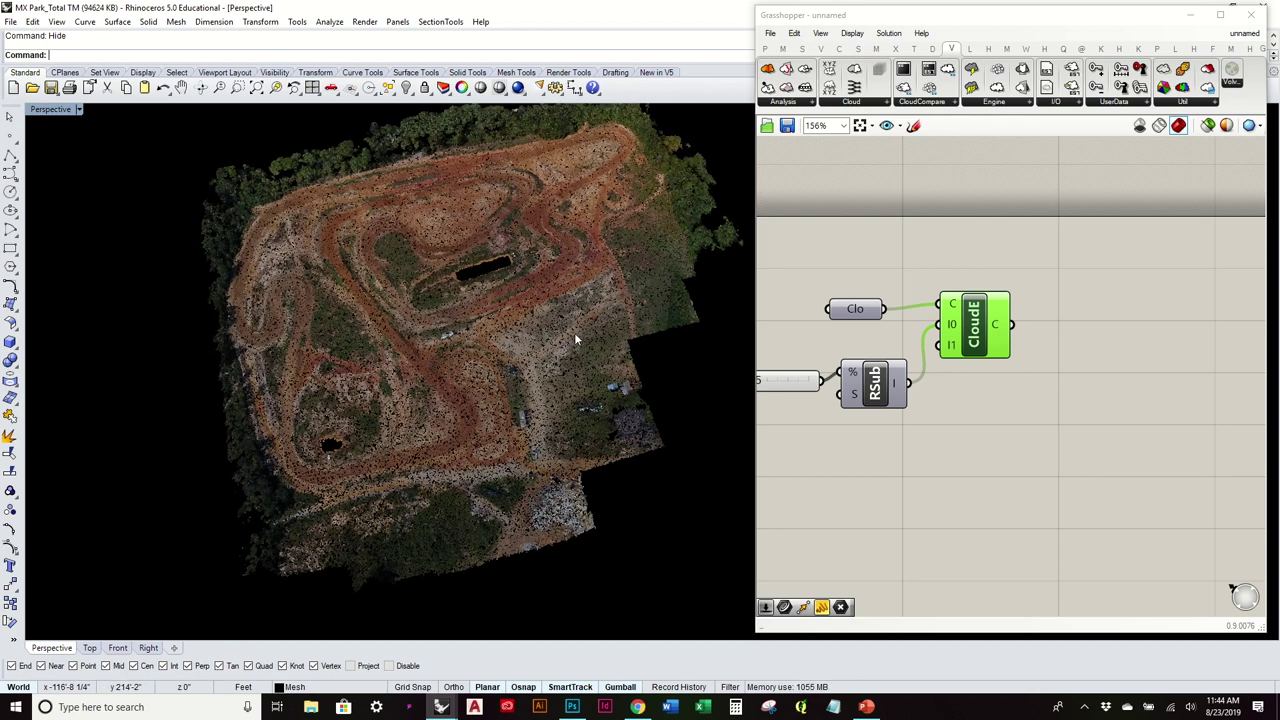
pyautogui.click(680, 477)
pyautogui.press('Escape')
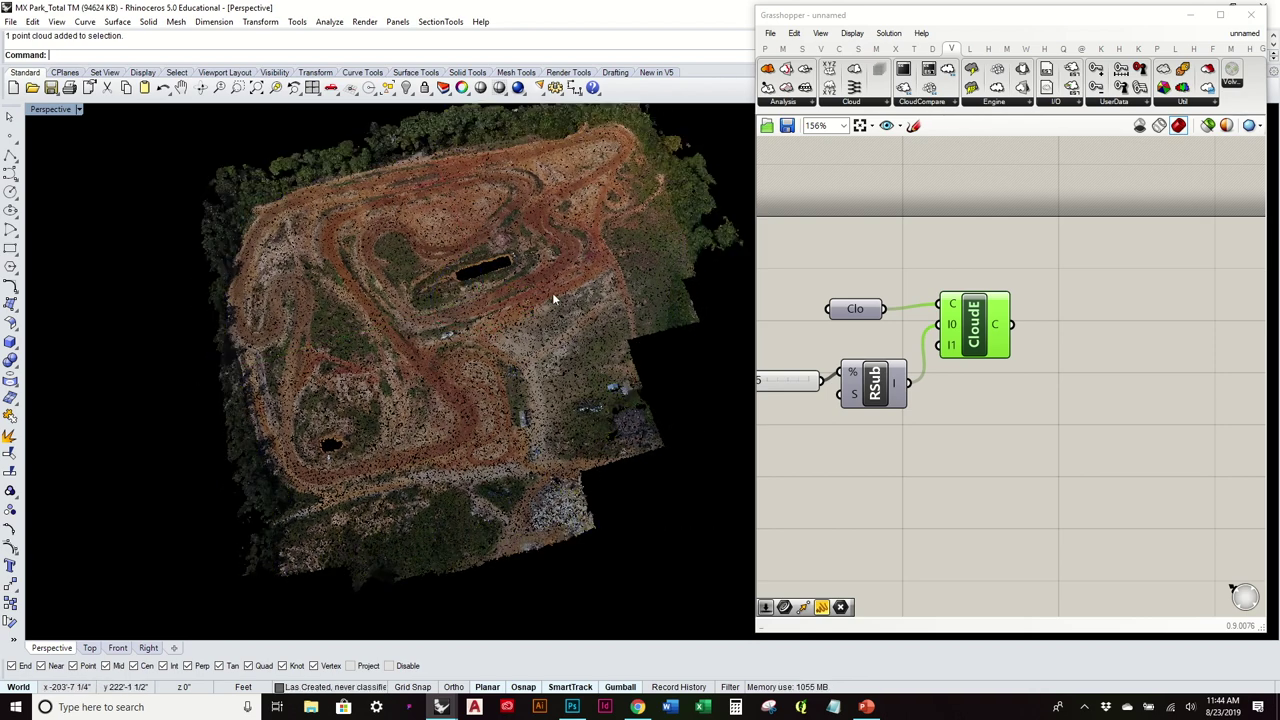
# Switch the Cloud Engine's preview off and back on, and examine the subsampled ground cloud up close
pyautogui.rightClick(974, 325)
pyautogui.click(1002, 347)
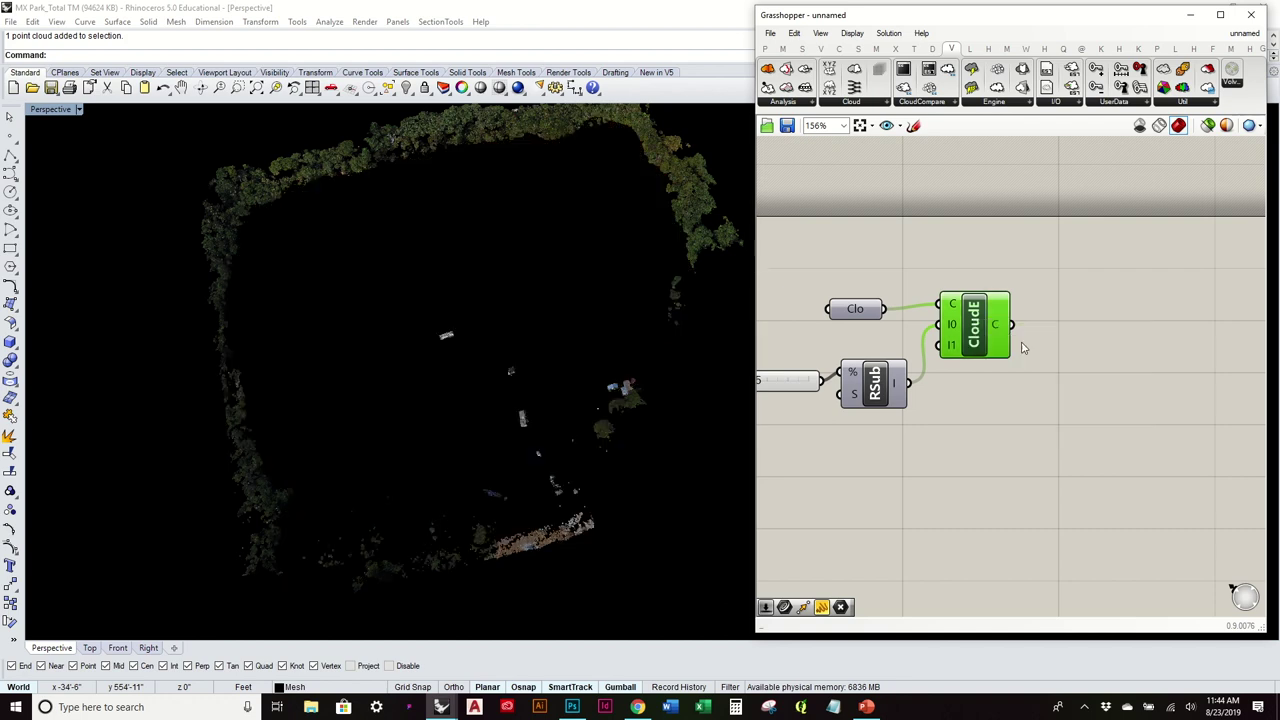
pyautogui.rightClick(974, 318)
pyautogui.click(1002, 342)
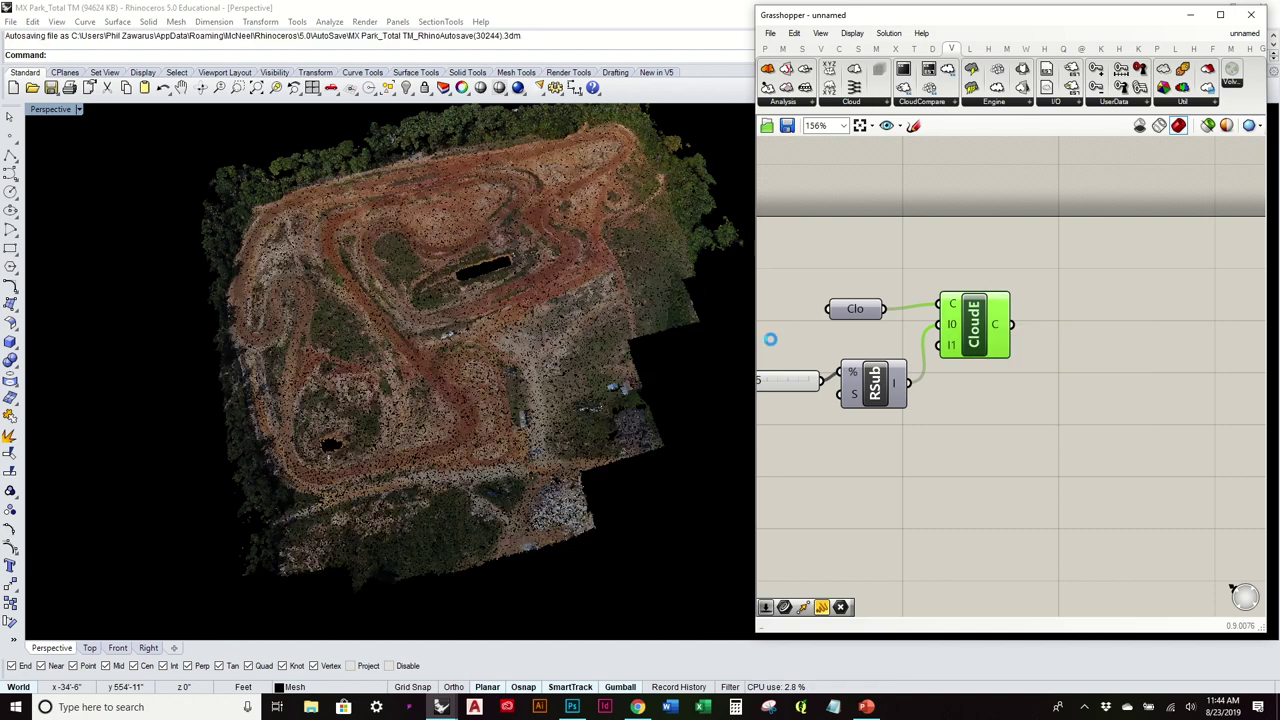
pyautogui.moveTo(622, 341)
pyautogui.mouseDown(button='right')
pyautogui.moveTo(620, 328)
pyautogui.moveTo(628, 346)
pyautogui.mouseUp(button='right')
pyautogui.scroll(5, 626, 345)
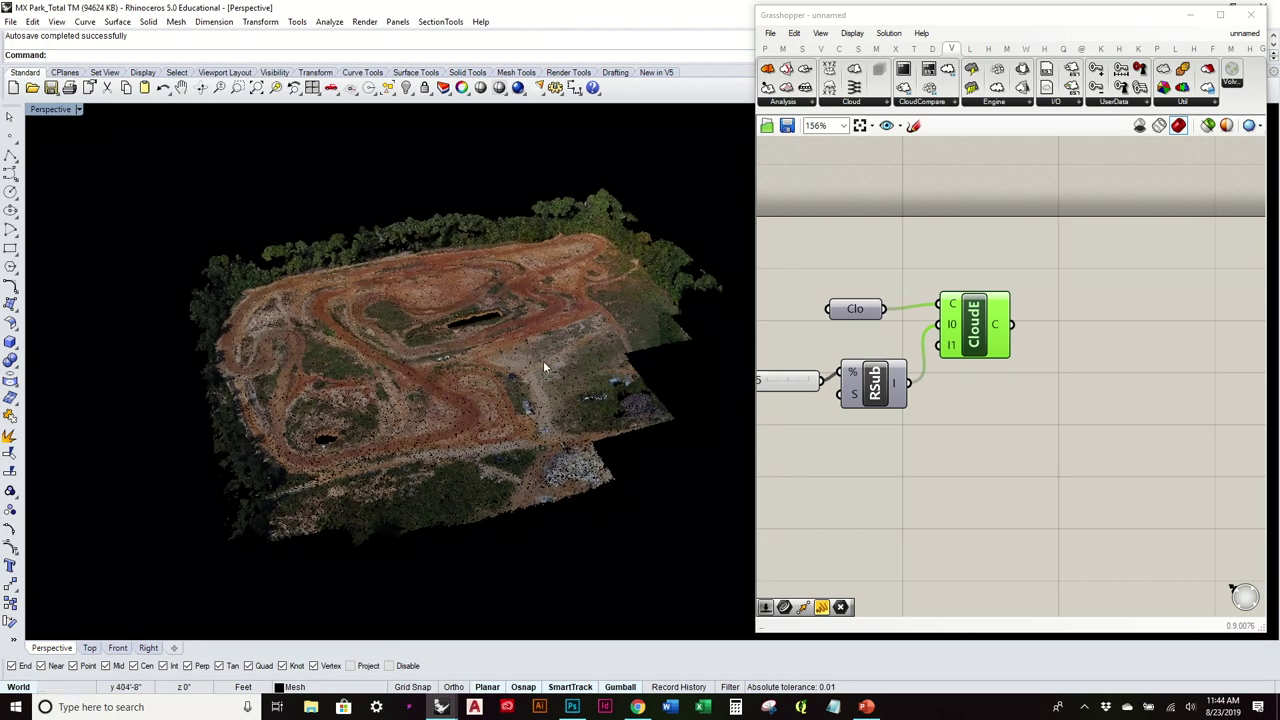
# Set the Percent slider to 1.00 and check the processed cloud in the viewport and at the Cloud Engine's output
pyautogui.moveTo(782, 395); pyautogui.dragTo(935, 387, button='right')
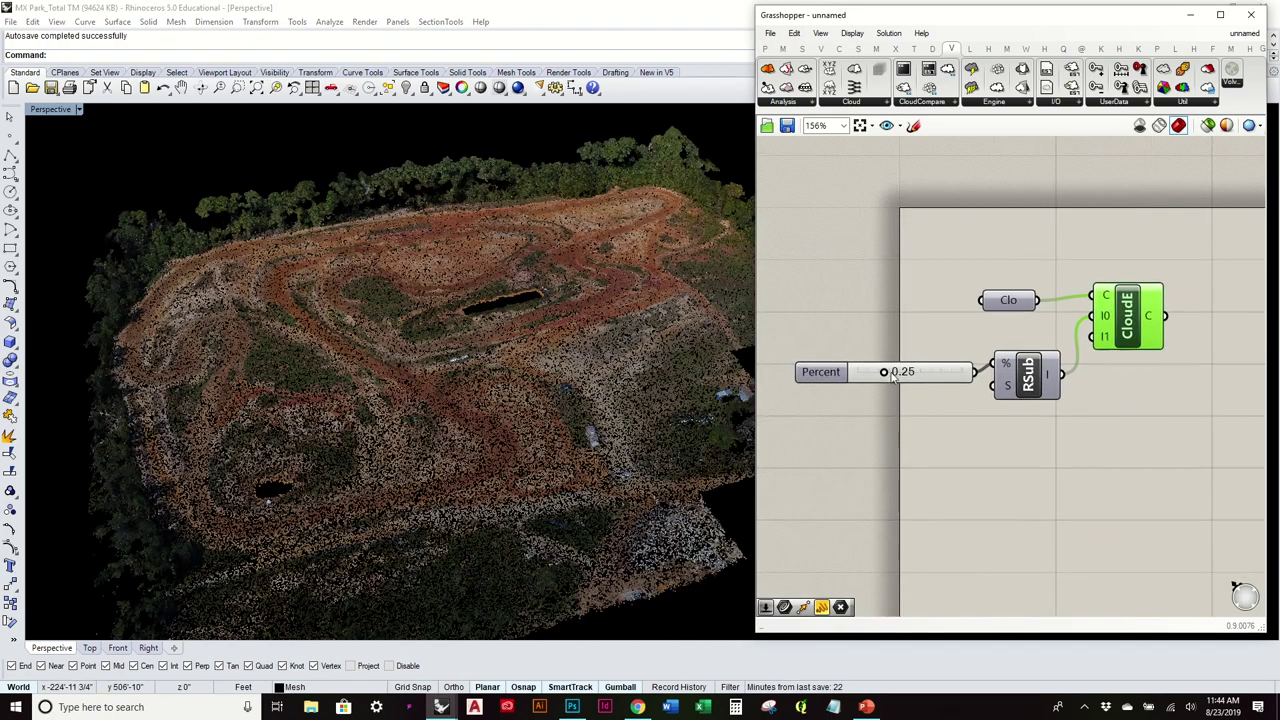
pyautogui.moveTo(883, 372); pyautogui.dragTo(963, 375)
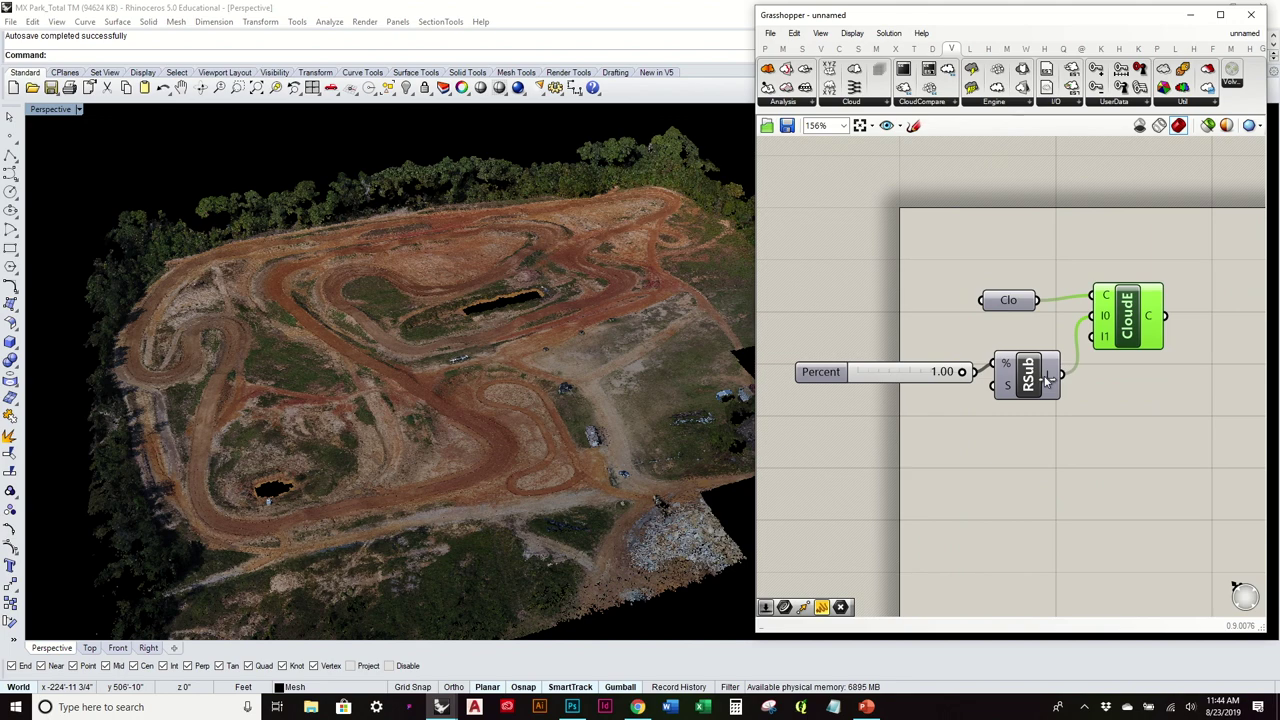
pyautogui.moveTo(1046, 380); pyautogui.dragTo(1011, 411)
pyautogui.moveTo(316, 292); pyautogui.dragTo(321, 341, button='right')
pyautogui.scroll(-6, 321, 341)
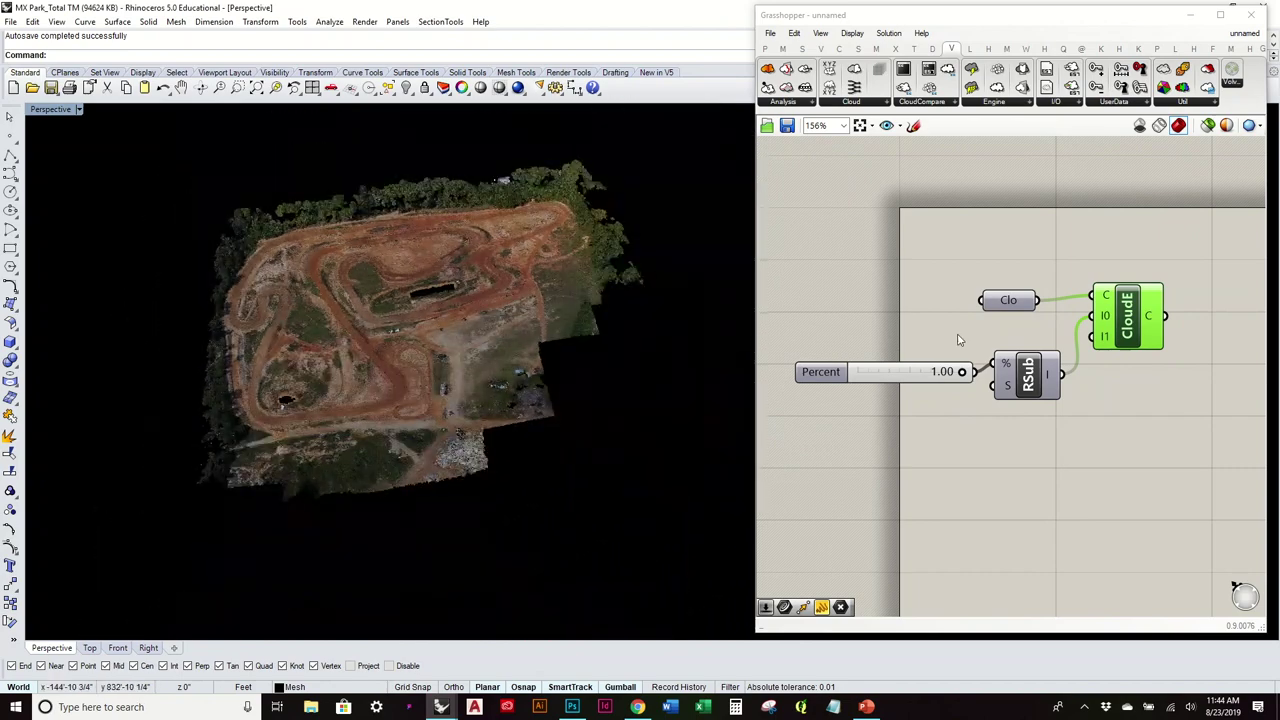
pyautogui.moveTo(957, 340); pyautogui.dragTo(817, 342, button='right')
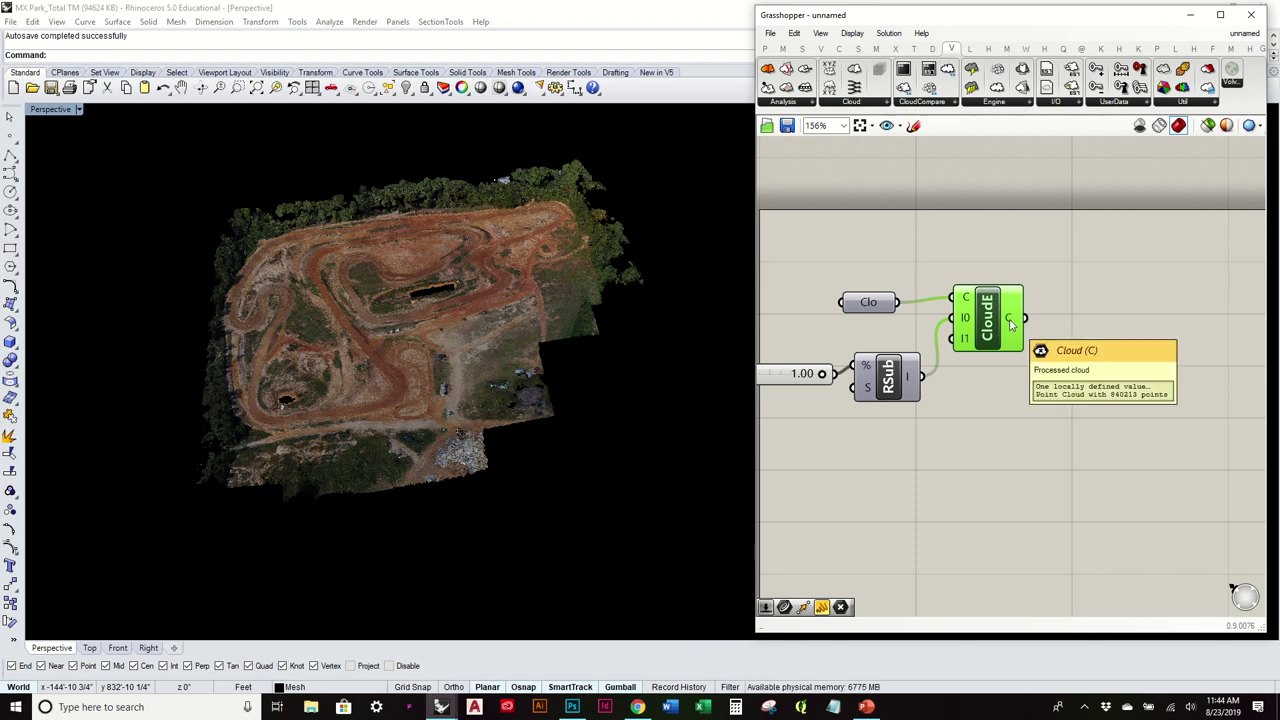
# Add a Delaunay Colored component beside the Cloud Engine and tidy the positions of the Cloud Engine, subsampling component and Percent slider
pyautogui.click(1183, 103)
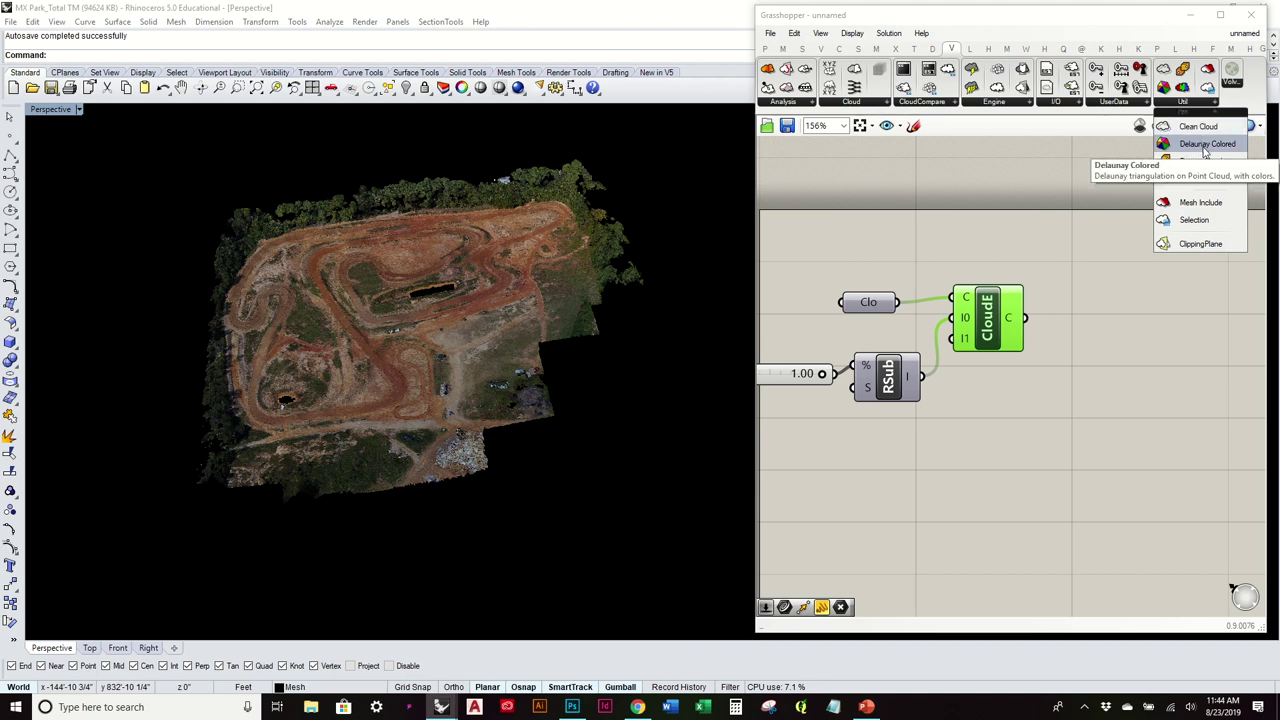
pyautogui.moveTo(1205, 150); pyautogui.dragTo(1152, 365)
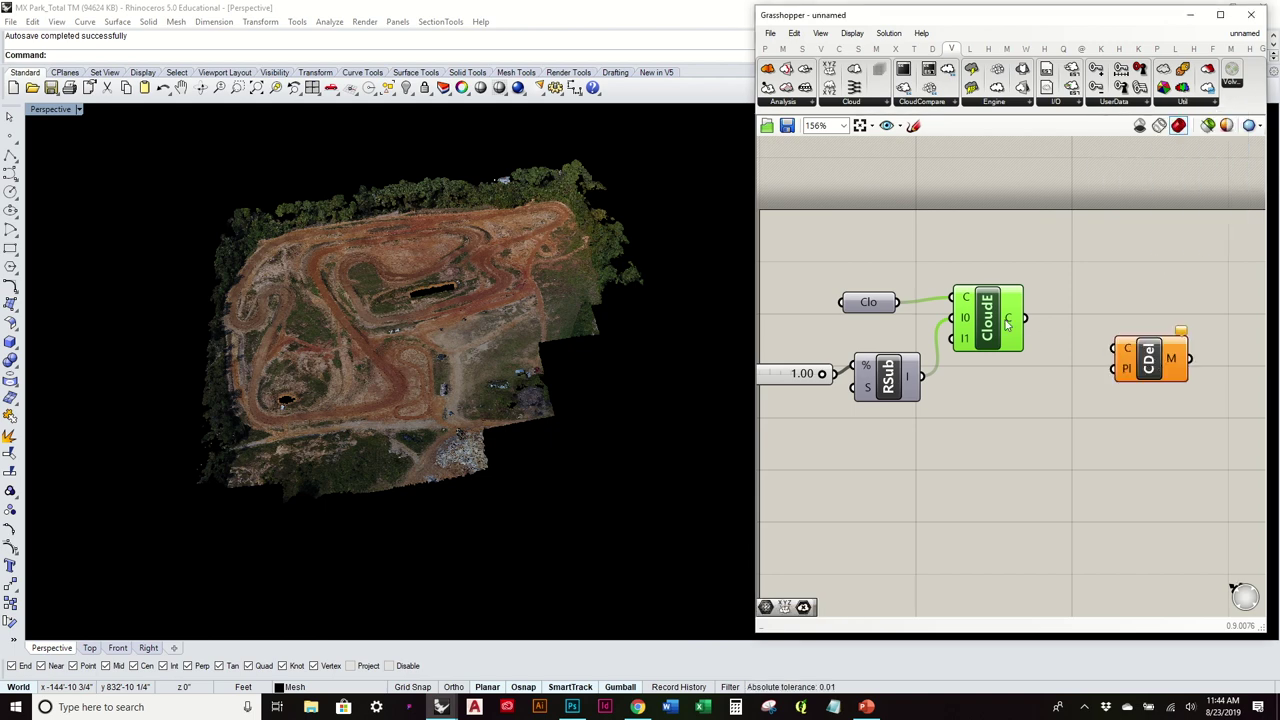
pyautogui.moveTo(1005, 320); pyautogui.dragTo(1003, 332)
pyautogui.click(987, 268)
pyautogui.moveTo(868, 393); pyautogui.dragTo(811, 359)
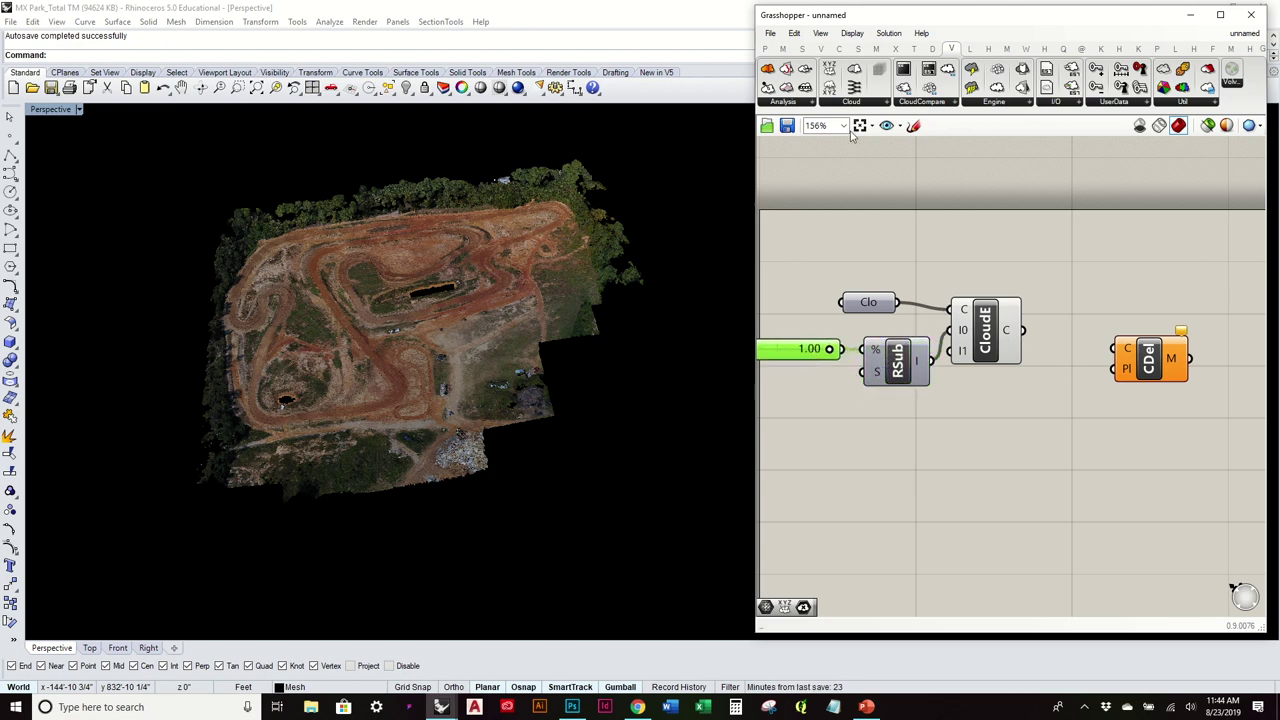
pyautogui.click(811, 102)
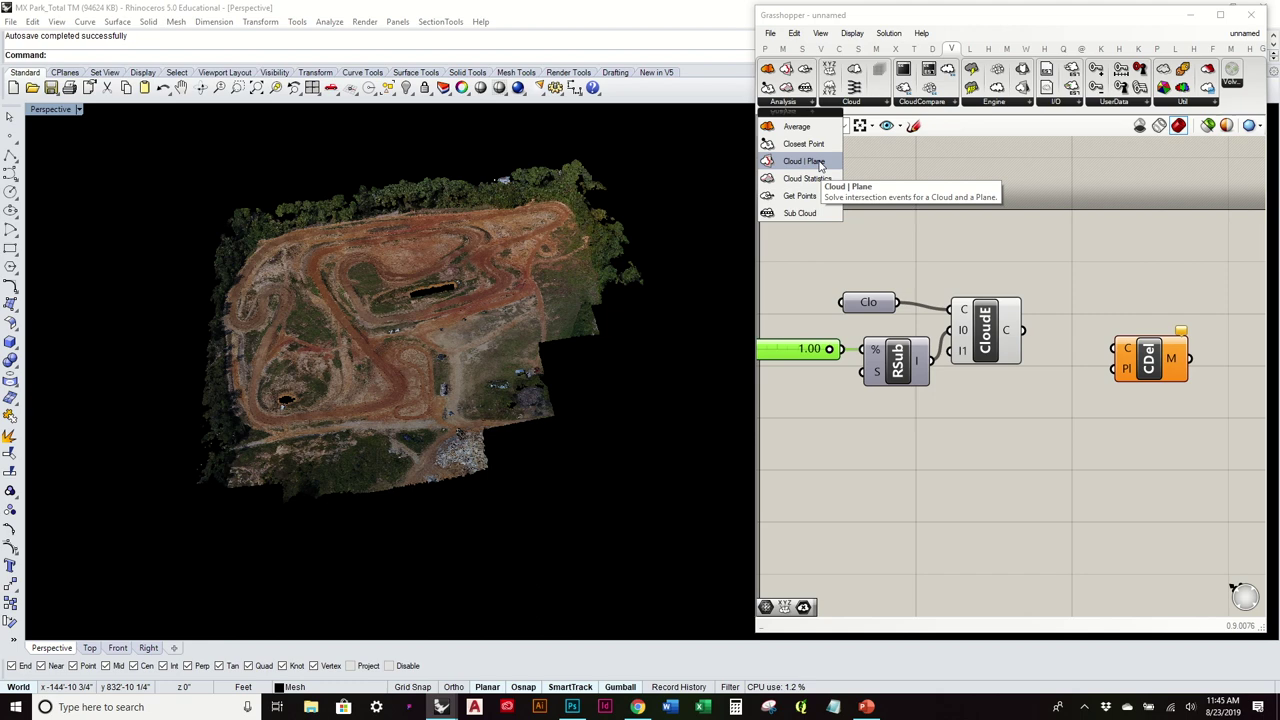
pyautogui.click(1040, 250)
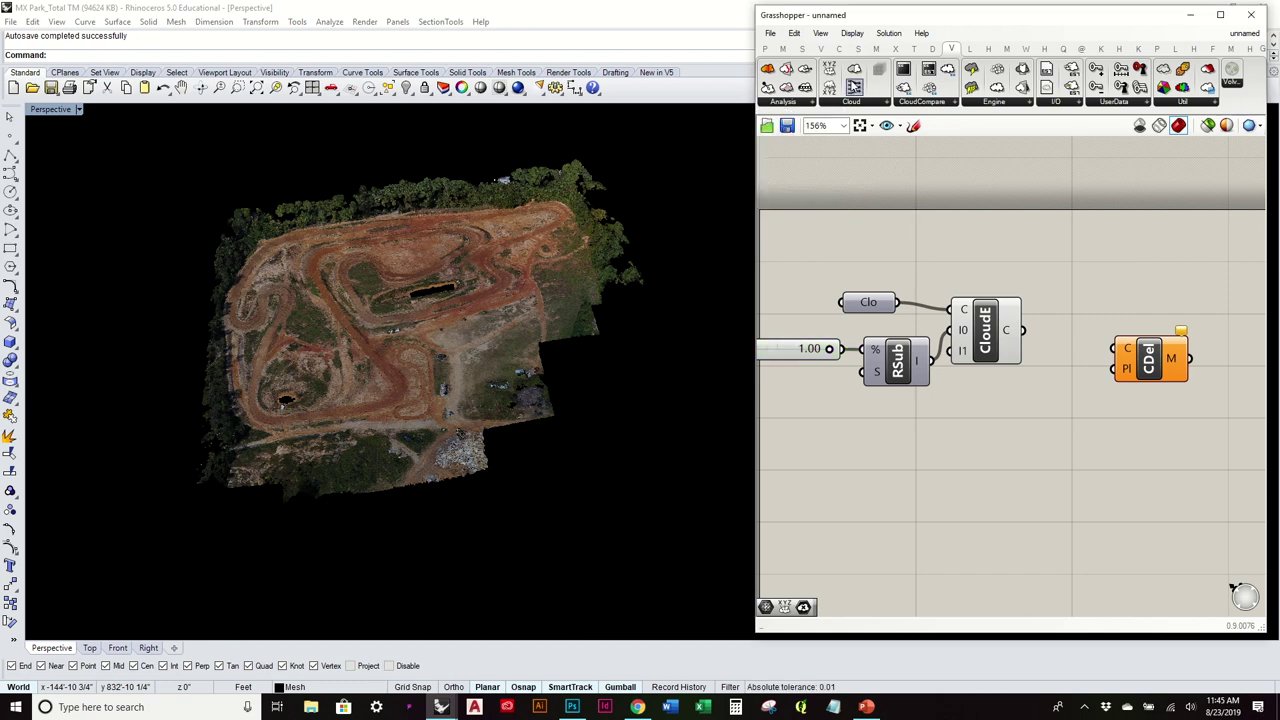
# Connect the Cloud Engine's cloud output to the cloud input of the Delaunay Colored component
pyautogui.moveTo(899, 235); pyautogui.dragTo(975, 241, button='right')
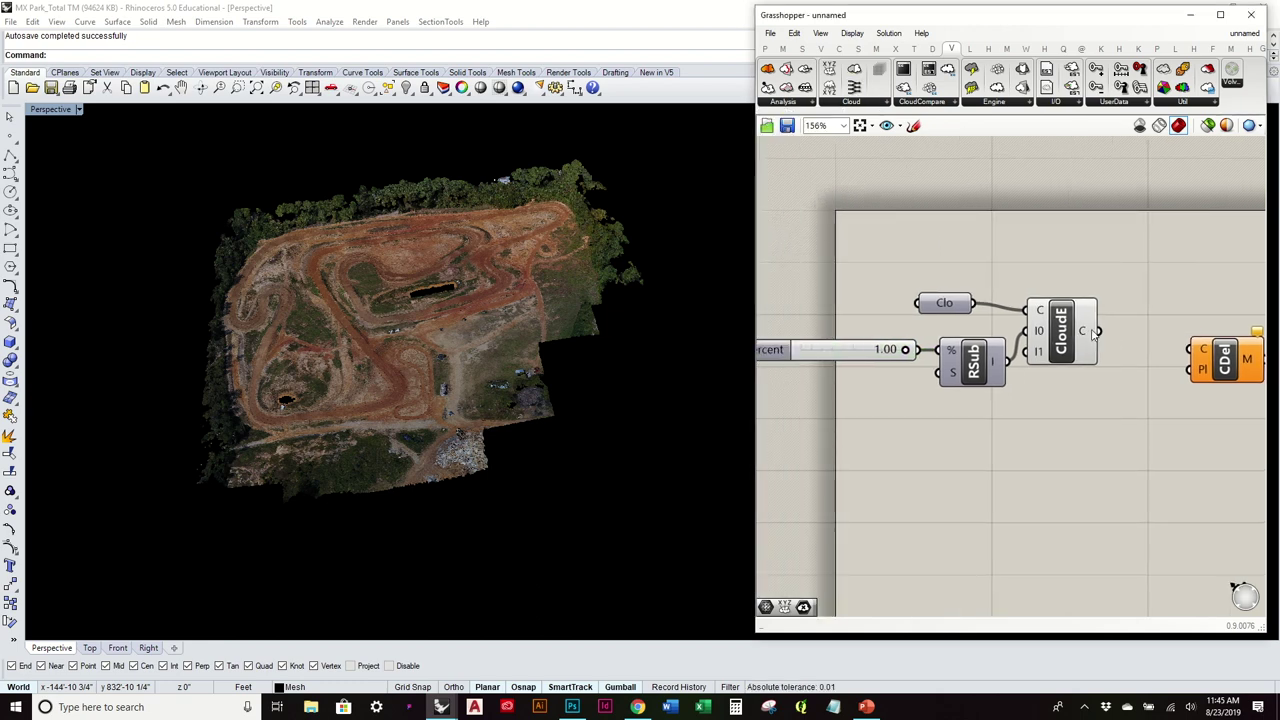
pyautogui.click(1079, 334)
pyautogui.click(998, 262)
pyautogui.moveTo(556, 360); pyautogui.dragTo(501, 331, button='right')
pyautogui.moveTo(1095, 387); pyautogui.dragTo(997, 388, button='right')
pyautogui.click(990, 330)
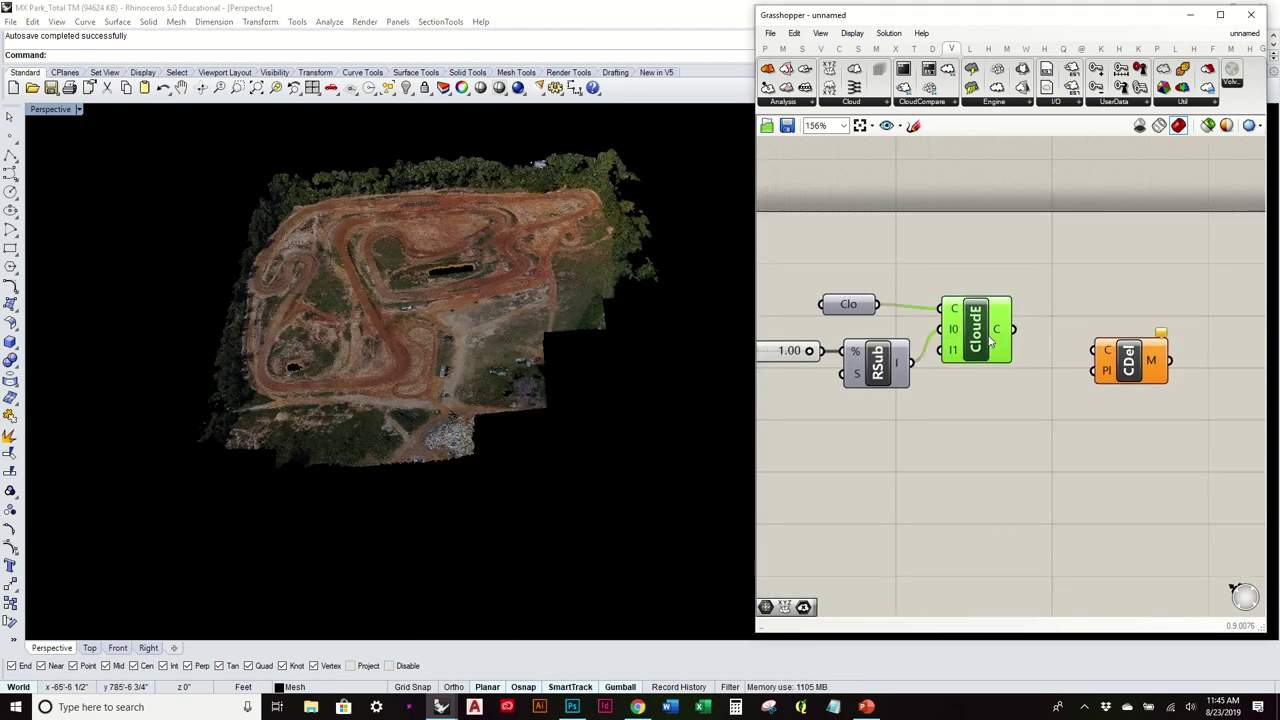
pyautogui.moveTo(1014, 319); pyautogui.dragTo(1094, 350)
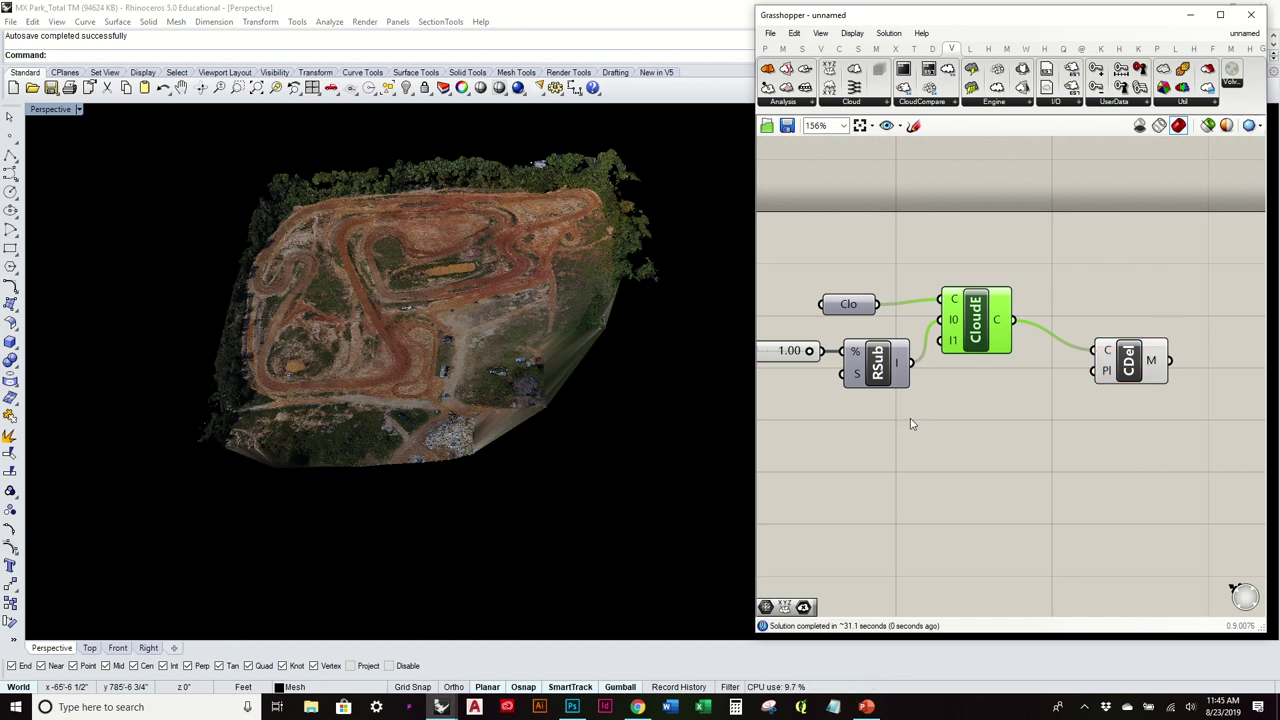
# Inspect the generated mesh along its outer edge and switch off the Cloud Engine's preview
pyautogui.scroll(8, 577, 378)
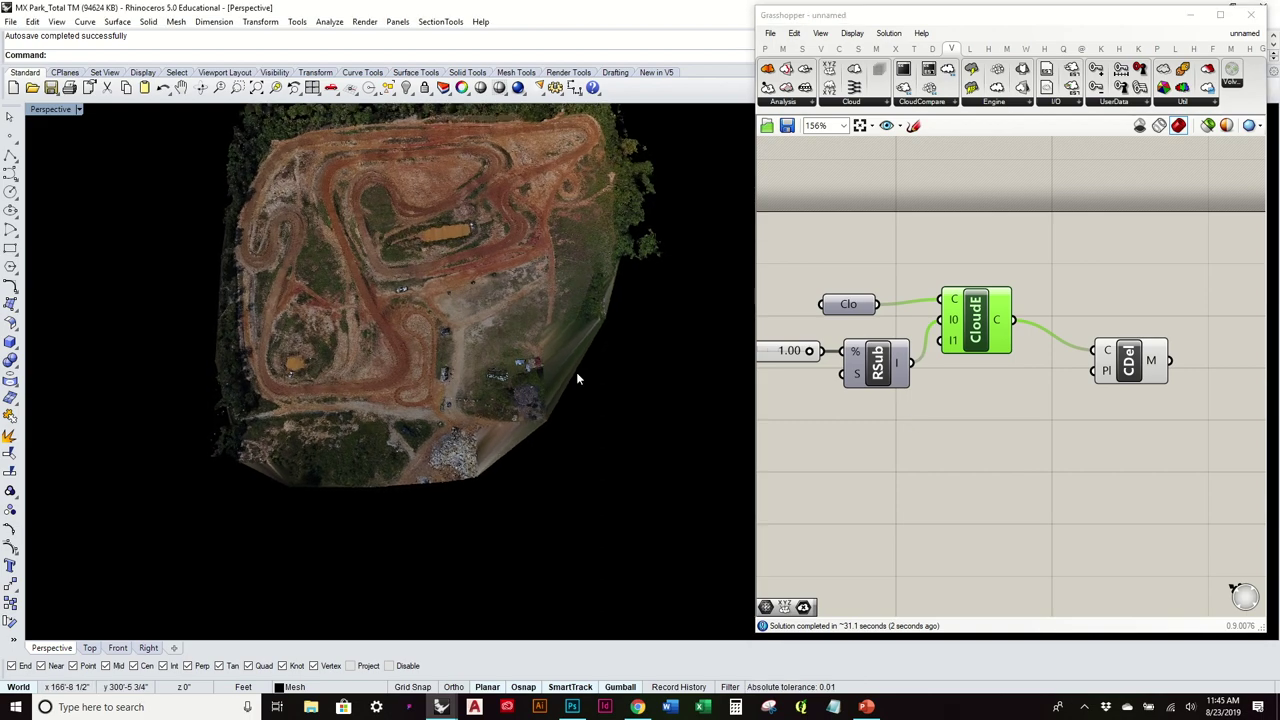
pyautogui.scroll(2, 577, 378)
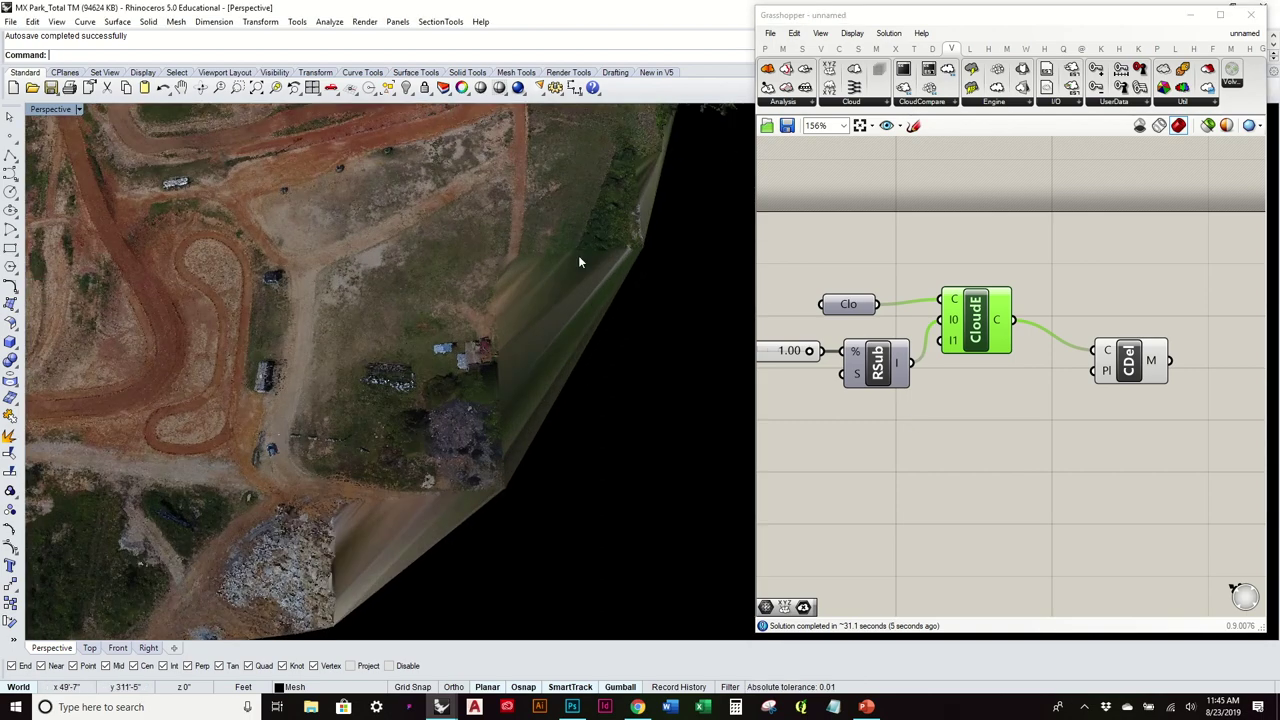
pyautogui.scroll(-2, 543, 405)
pyautogui.rightClick(981, 328)
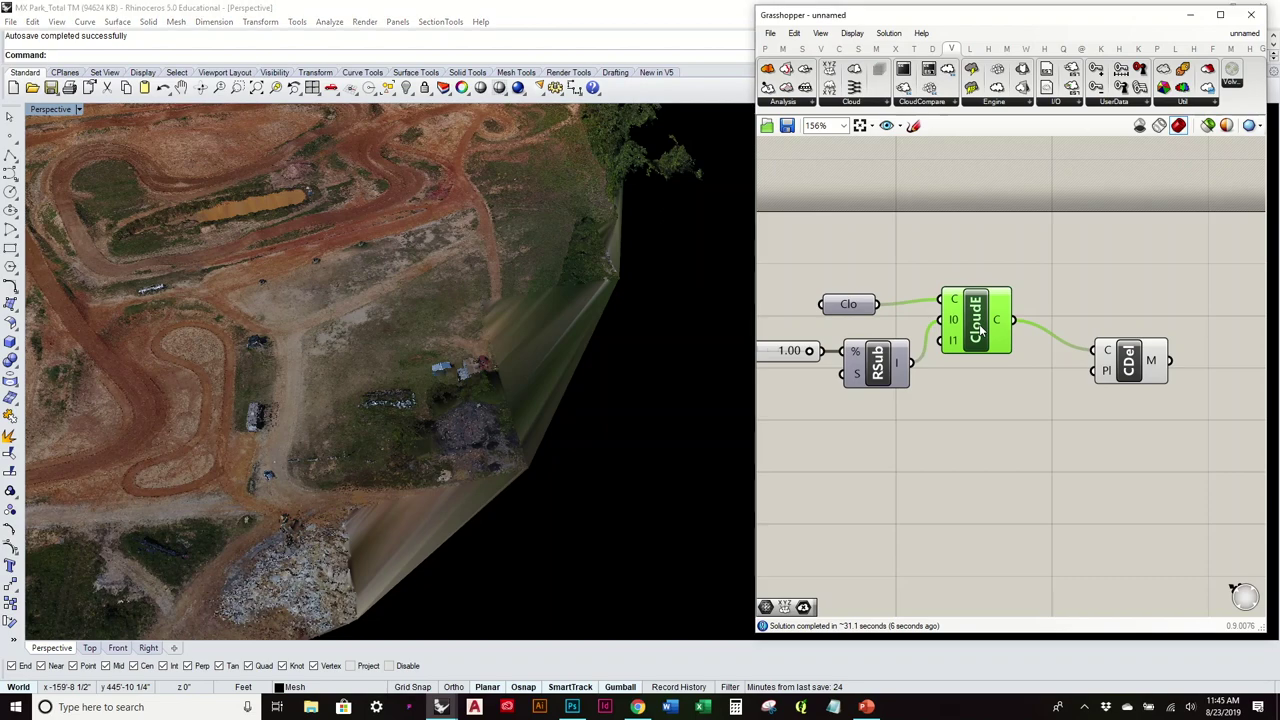
pyautogui.click(1036, 352)
pyautogui.scroll(-8, 569, 350)
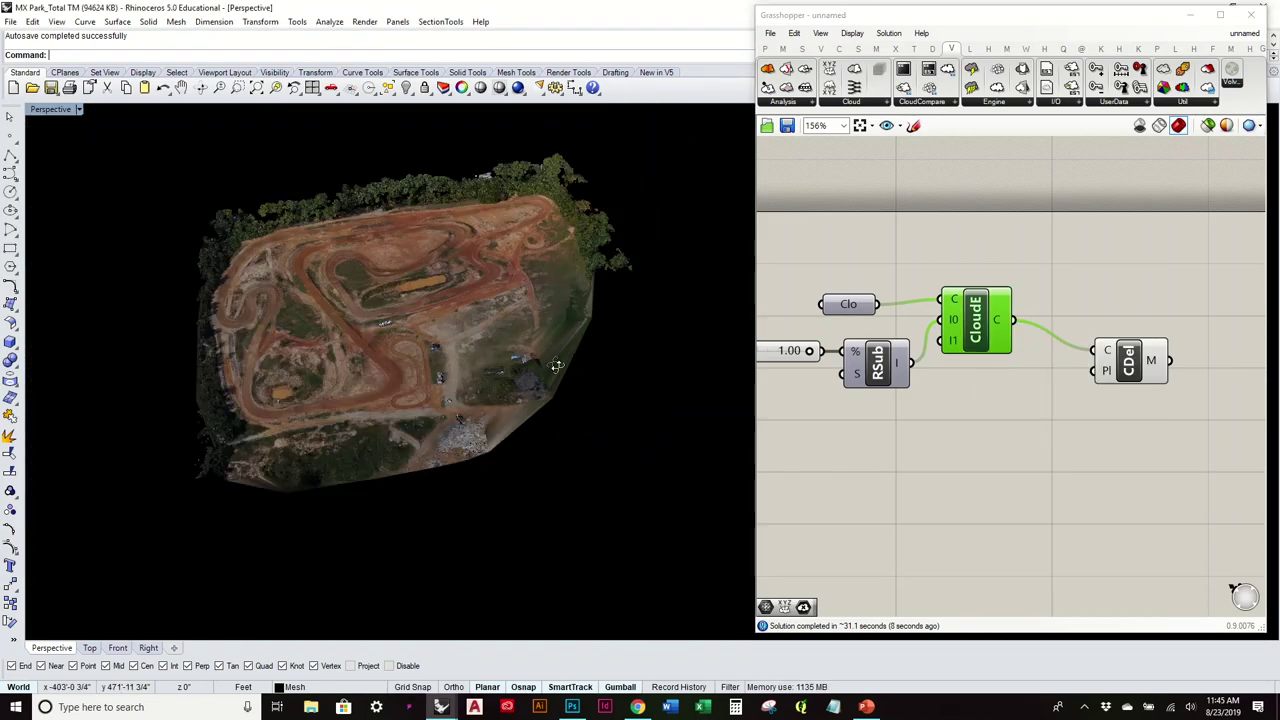
pyautogui.moveTo(554, 366); pyautogui.dragTo(551, 286, button='right')
# Switch the Delaunay Colored preview off and back on to compare the scene with and without the ground mesh
pyautogui.click(1128, 368)
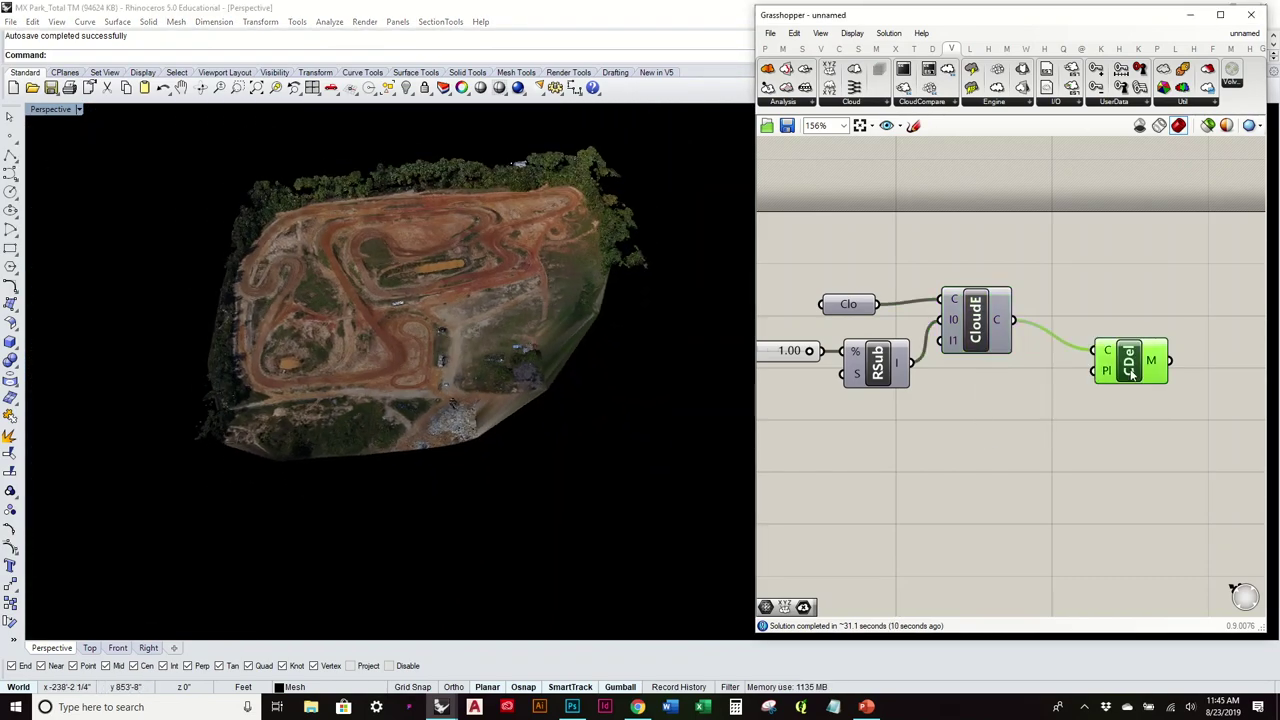
pyautogui.rightClick(1128, 368)
pyautogui.click(1160, 398)
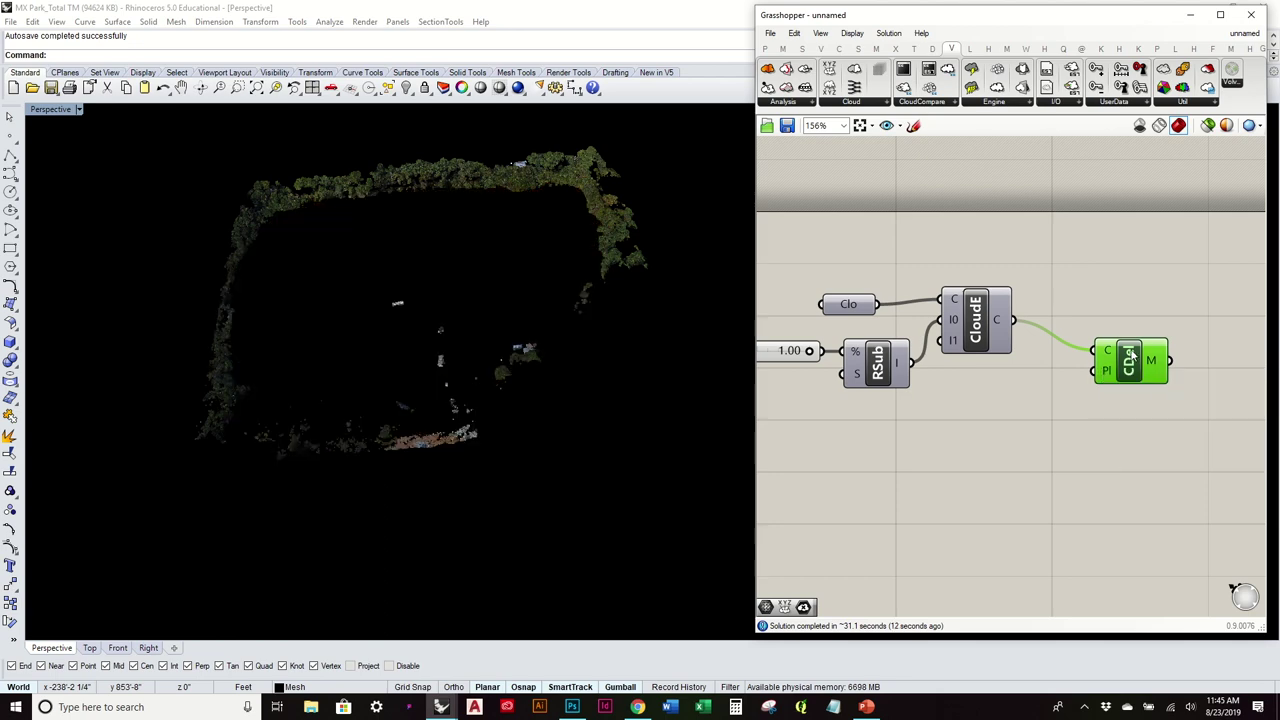
pyautogui.rightClick(1128, 355)
pyautogui.click(1155, 385)
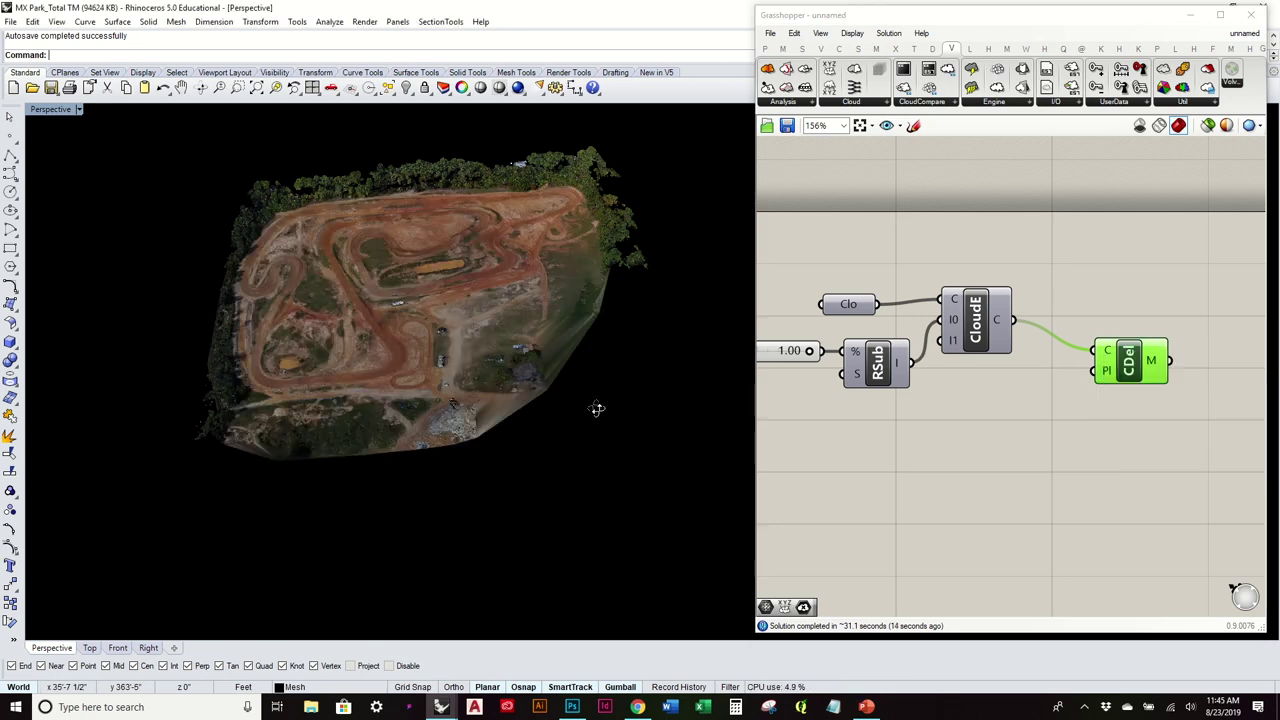
pyautogui.moveTo(597, 408); pyautogui.dragTo(488, 320, button='right')
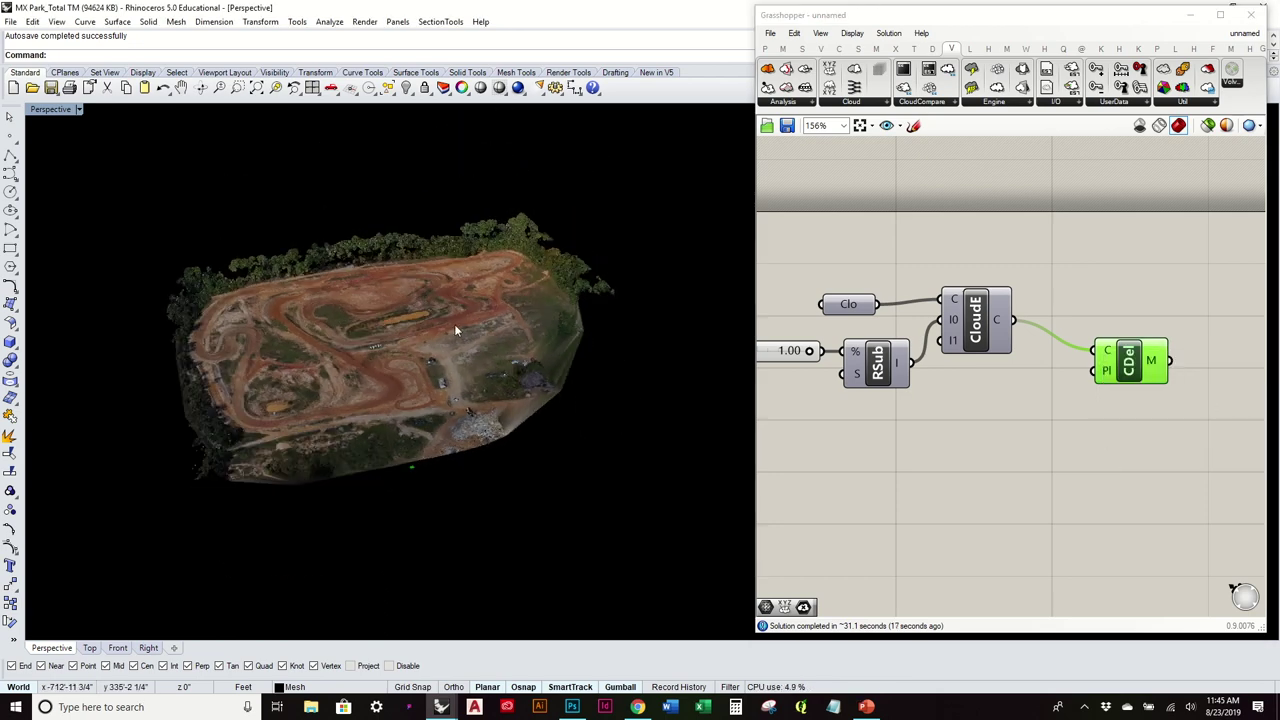
# Bake the Delaunay Colored mesh into Rhino on the Default layer
pyautogui.rightClick(1128, 375)
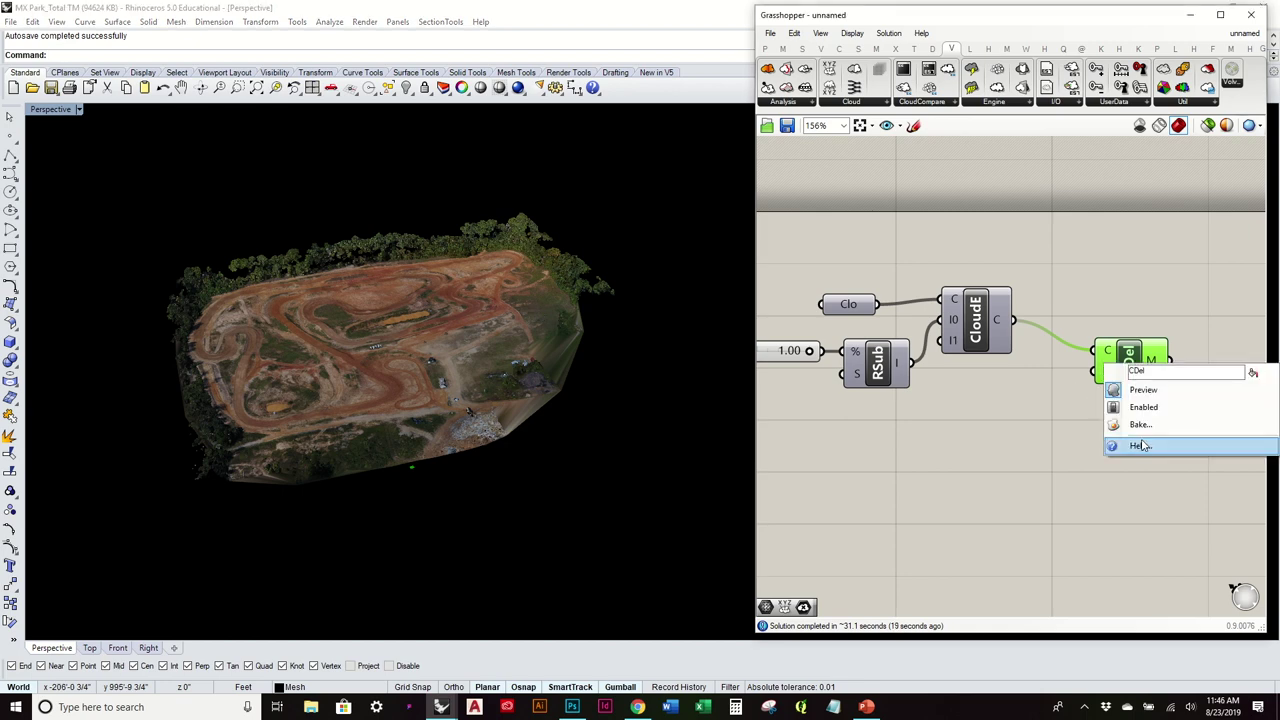
pyautogui.click(1142, 423)
pyautogui.click(1132, 326)
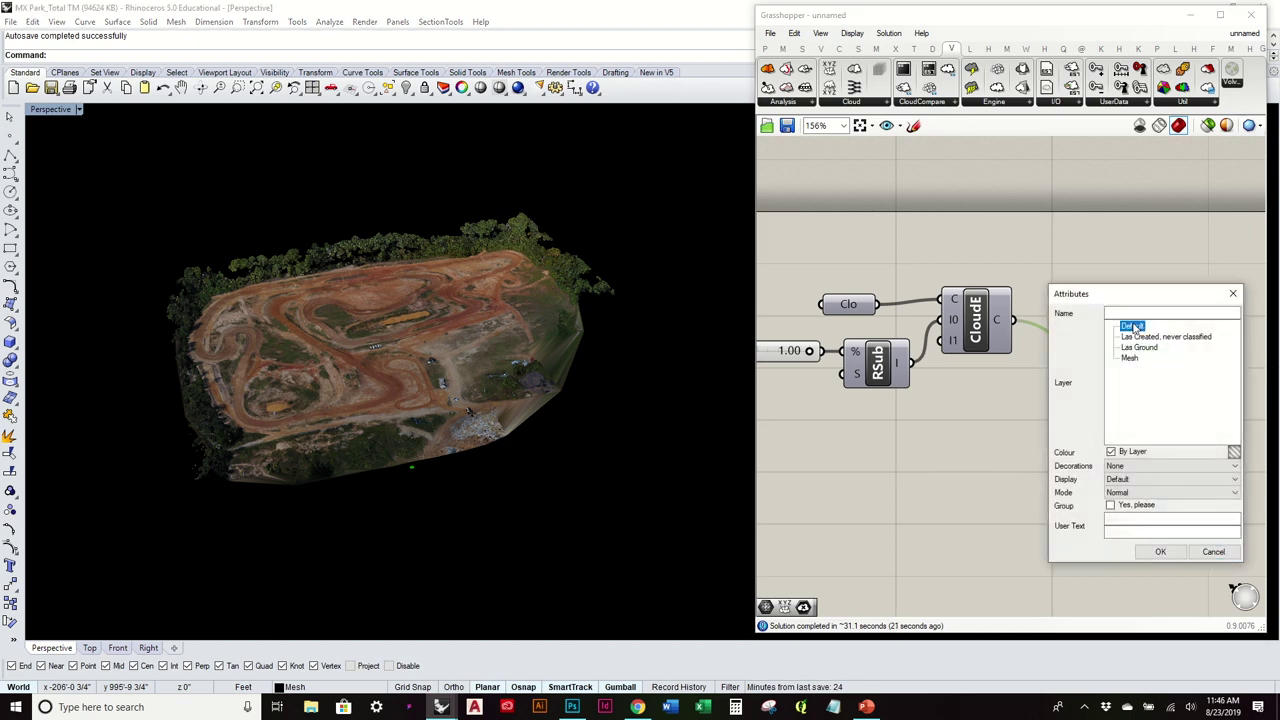
pyautogui.click(1160, 551)
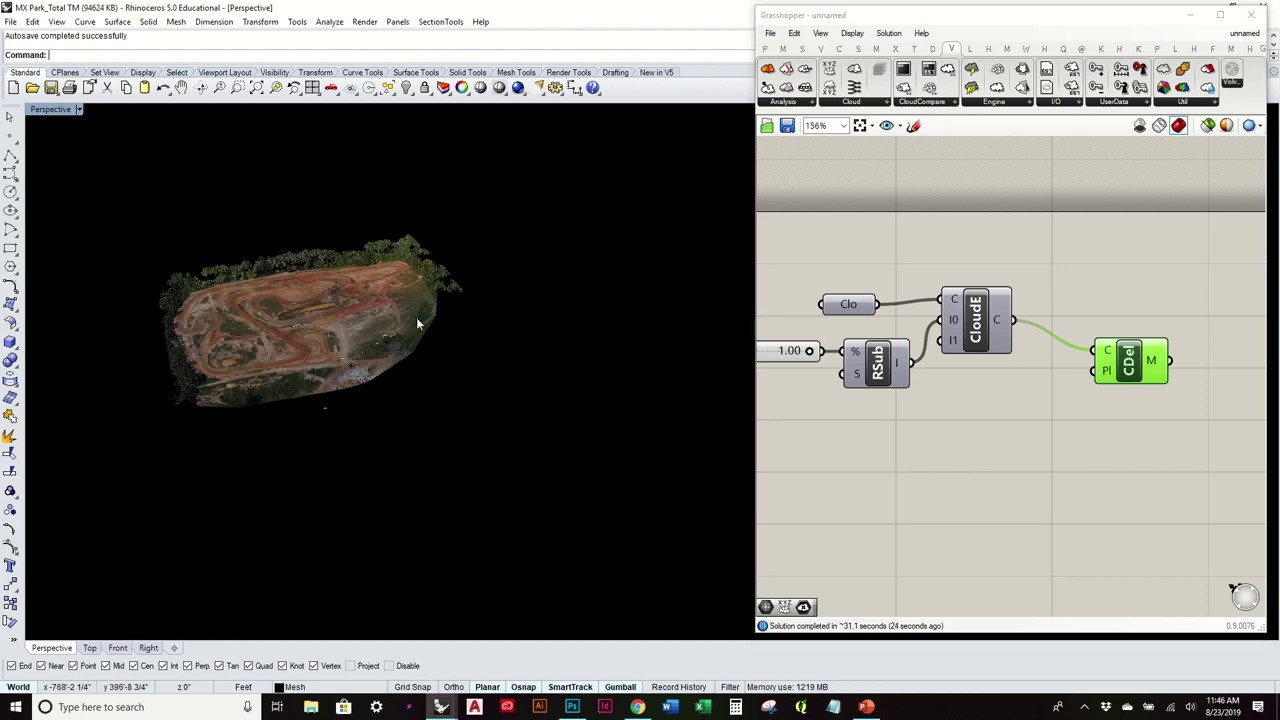
# Move the baked ground mesh along the green gumball axis, well clear of the original point cloud, and deselect it
pyautogui.click(376, 318)
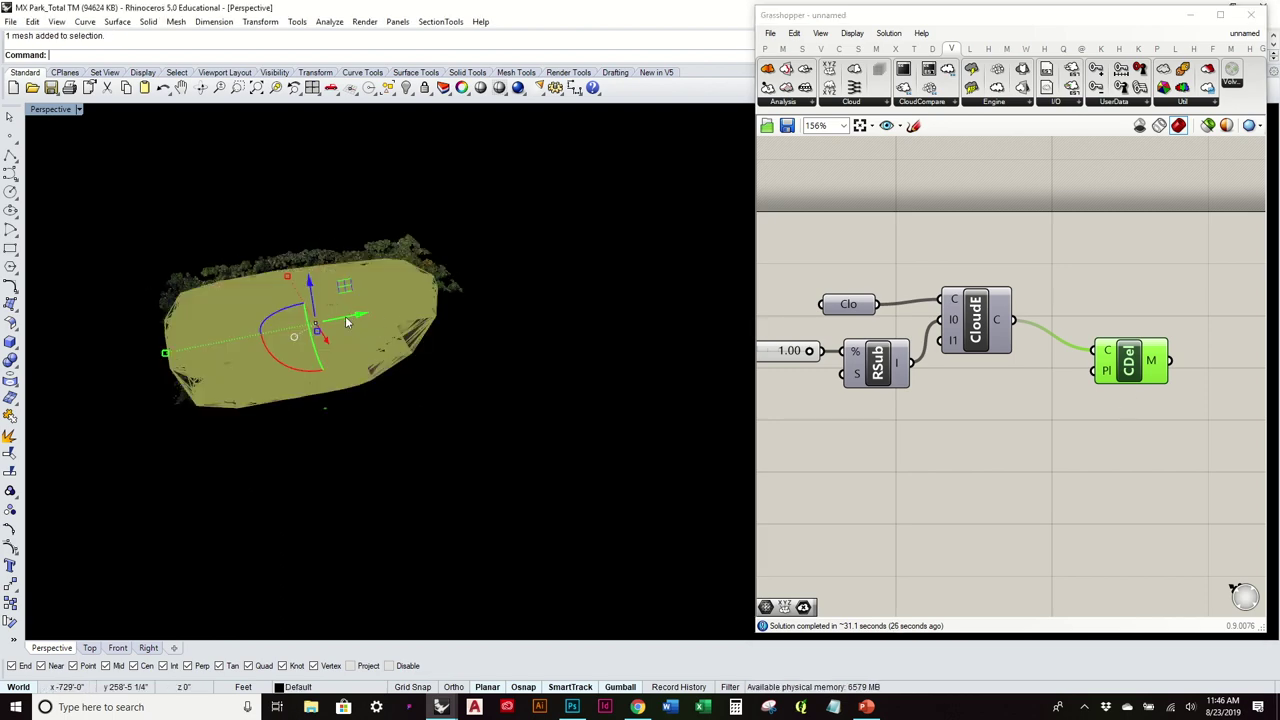
pyautogui.moveTo(347, 322); pyautogui.dragTo(696, 257)
pyautogui.keyDown('shift'); pyautogui.moveTo(596, 331); pyautogui.dragTo(440, 376, button='right'); pyautogui.keyUp('shift')
pyautogui.click(658, 264)
# Examine the baked colored mesh up close around the track, as a whole and beside the original site
pyautogui.scroll(2, 529, 294)
pyautogui.scroll(5, 530, 297)
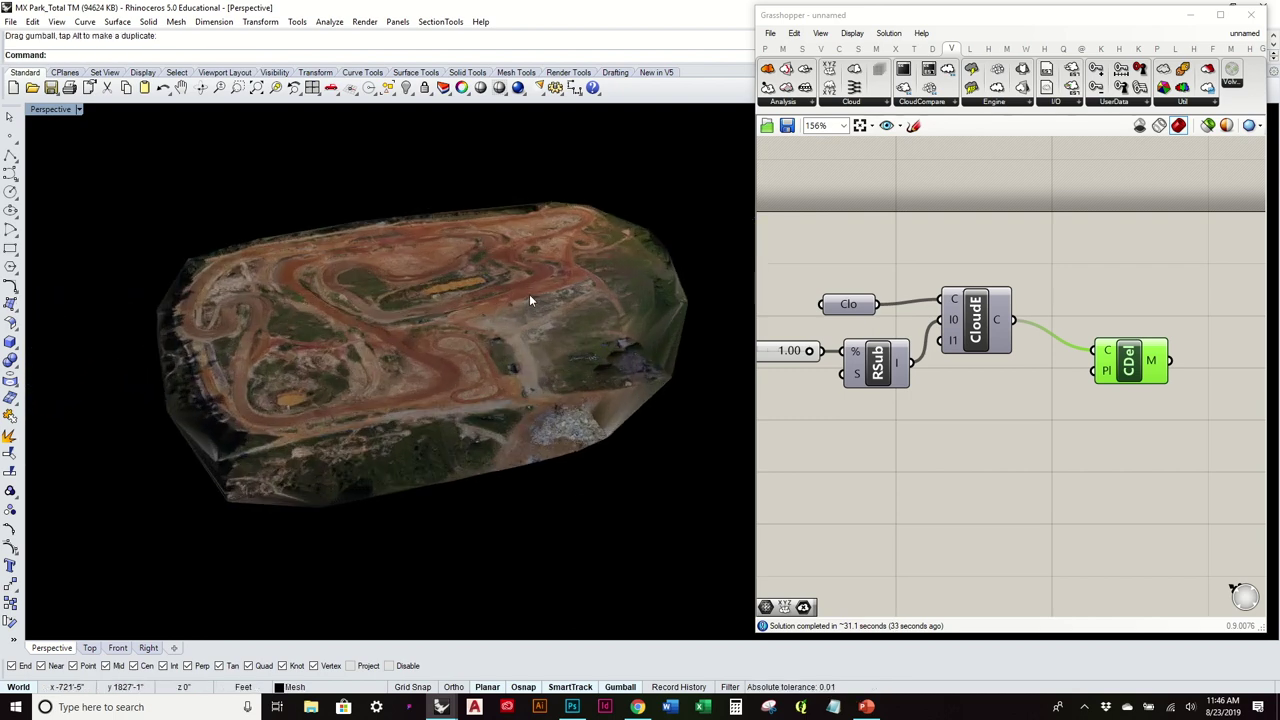
pyautogui.scroll(3, 292, 342)
pyautogui.scroll(6, 368, 484)
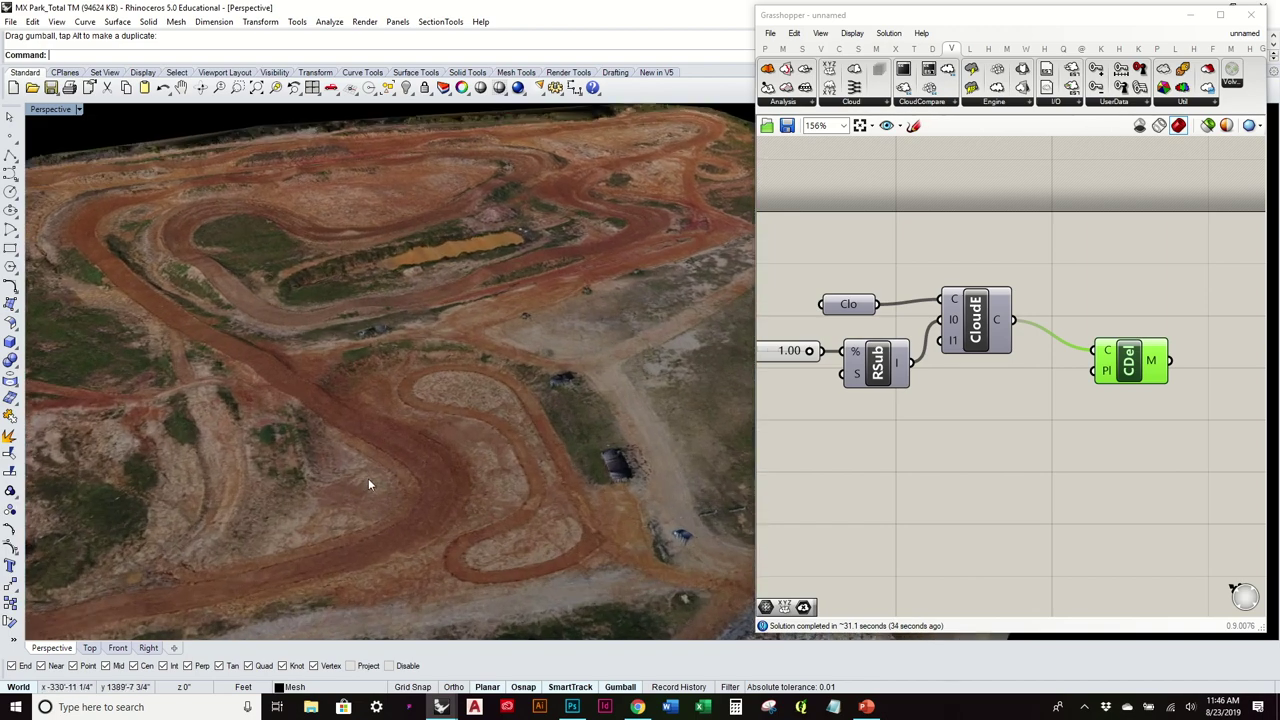
pyautogui.scroll(-3, 368, 484)
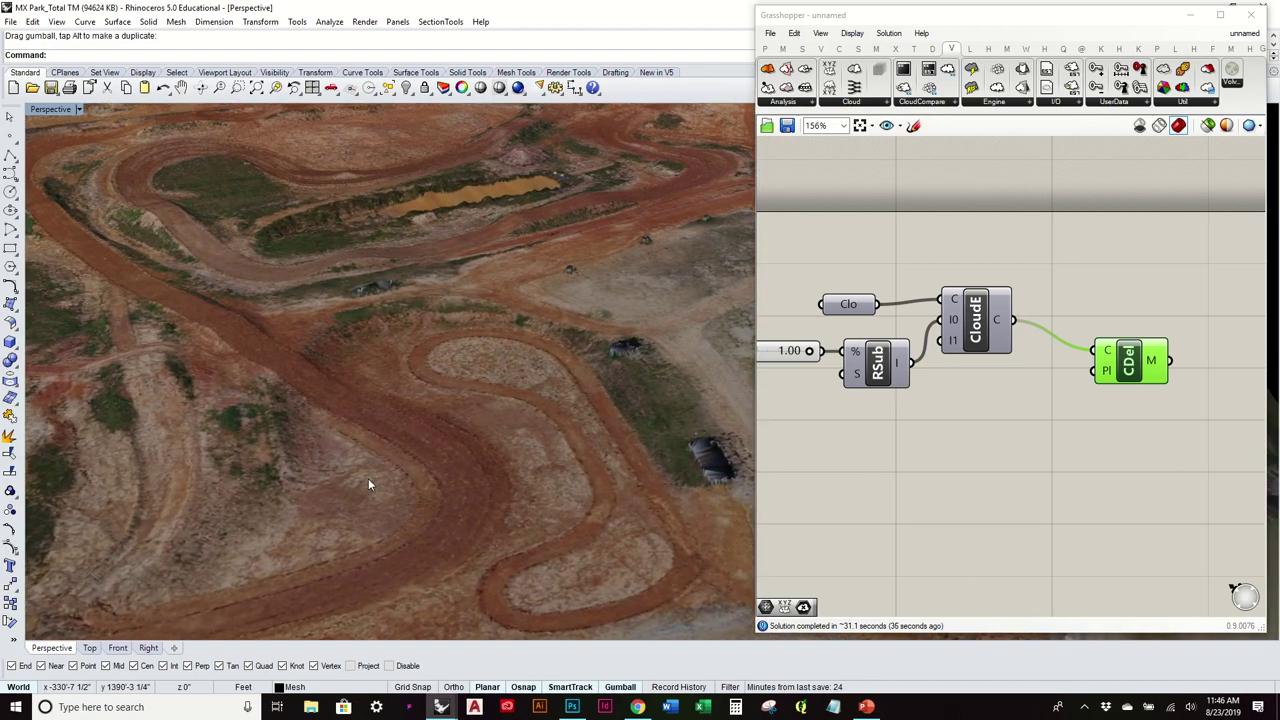
pyautogui.scroll(-8, 368, 484)
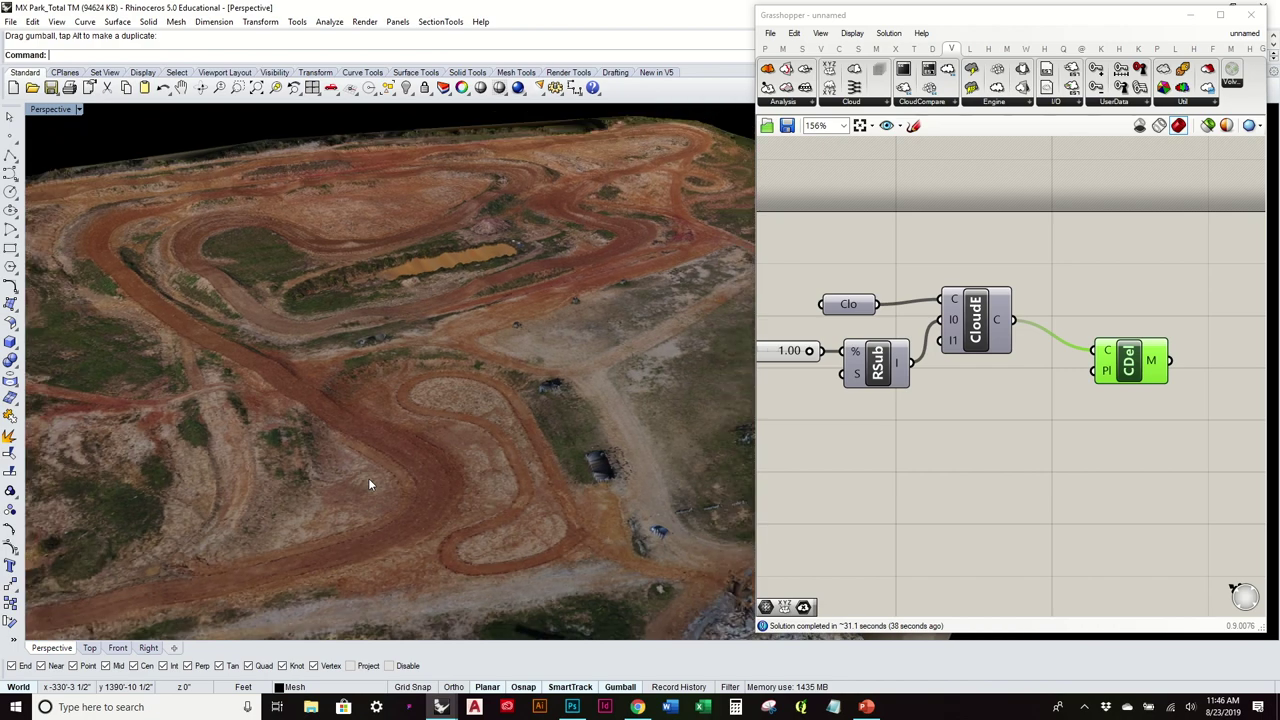
pyautogui.moveTo(321, 517); pyautogui.dragTo(570, 397, button='right')
pyautogui.scroll(-4, 571, 391)
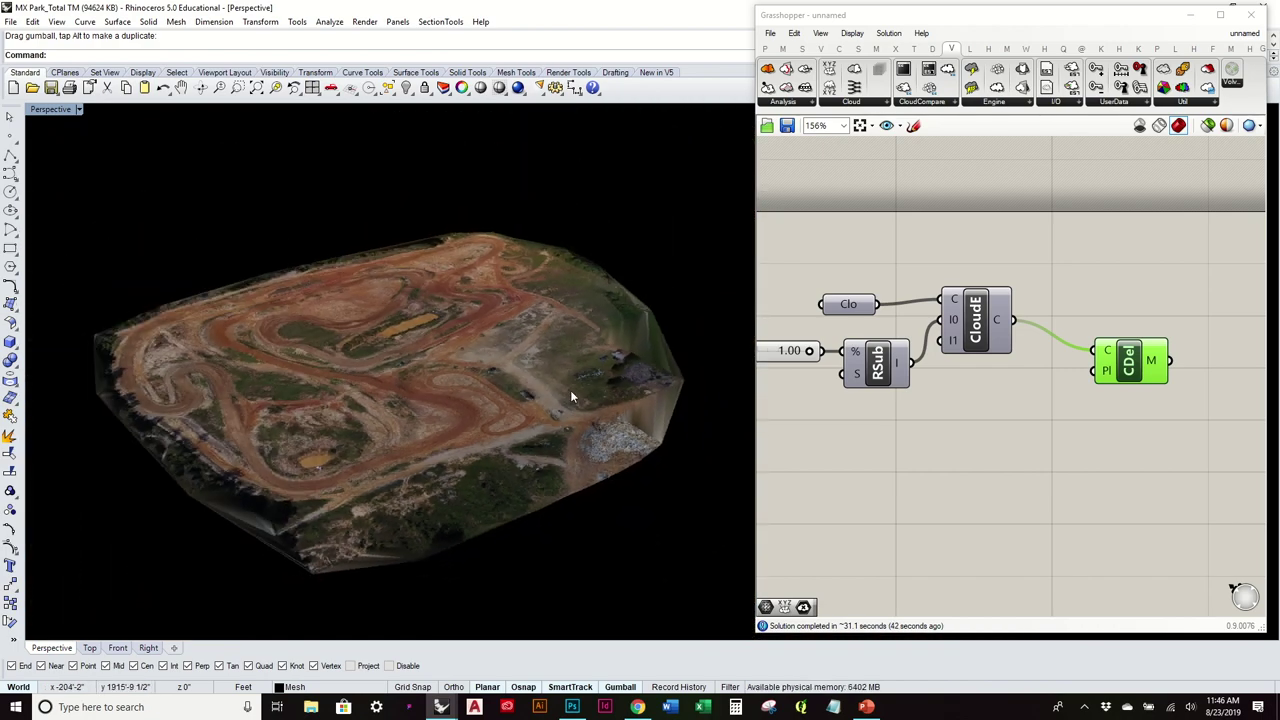
pyautogui.moveTo(483, 439); pyautogui.dragTo(578, 376, button='right')
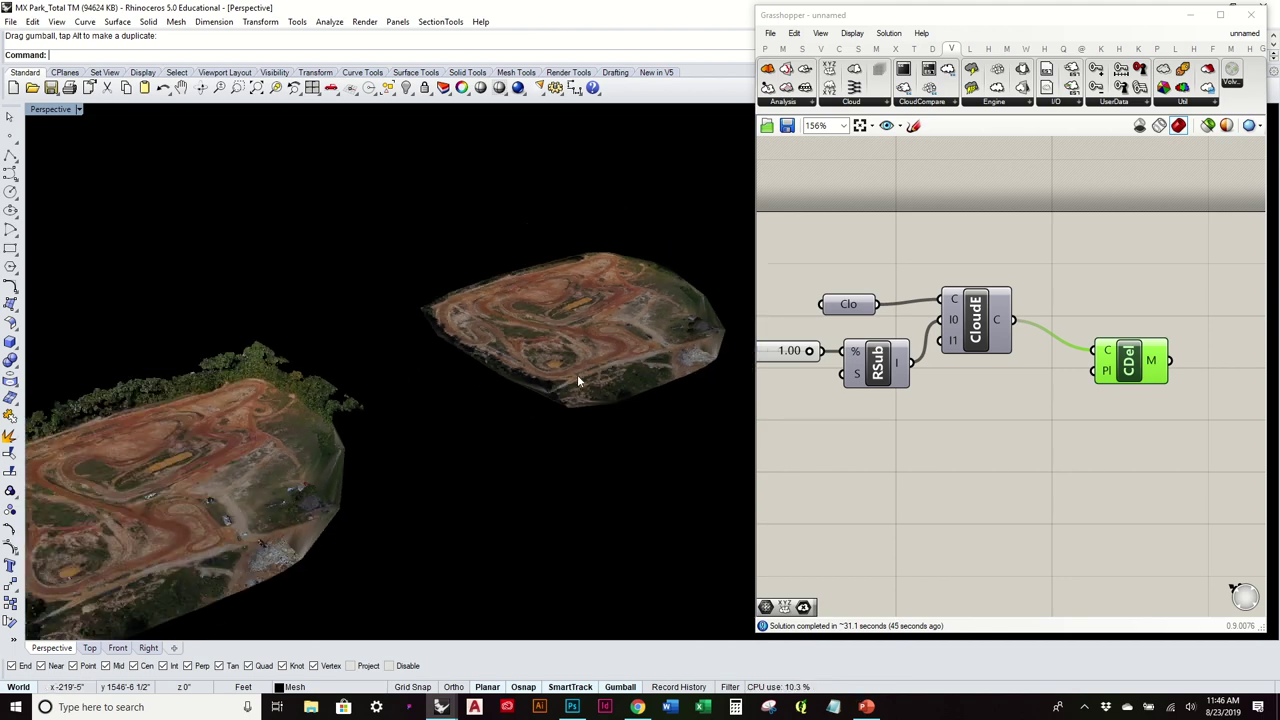
# Add a Clean Cloud component below Delaunay Colored and feed it the Cloud Engine's cloud output
pyautogui.click(1103, 396)
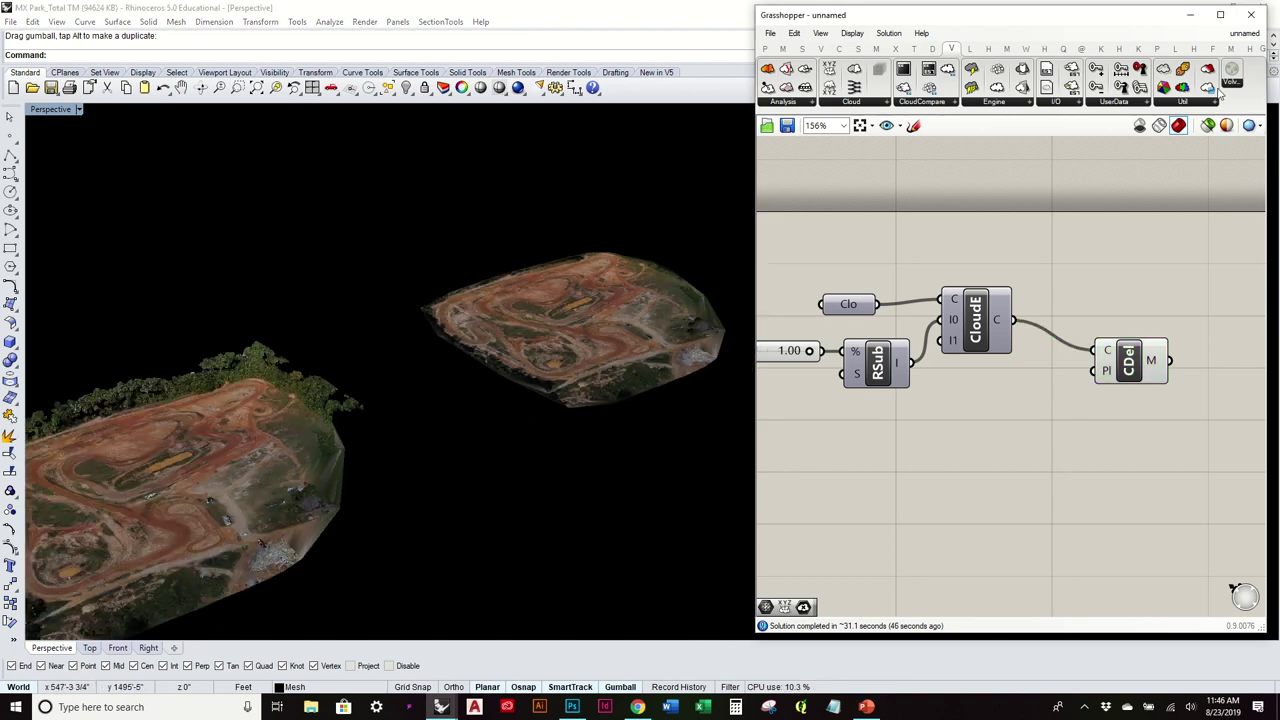
pyautogui.moveTo(1202, 101)
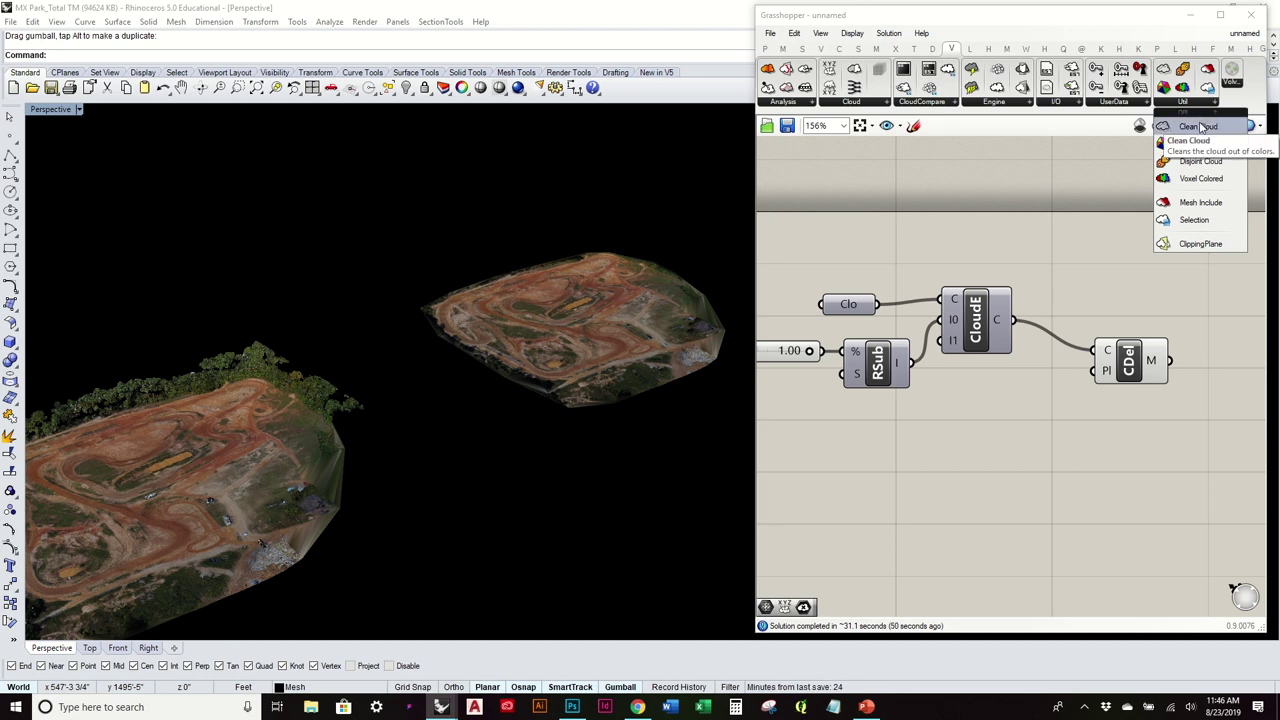
pyautogui.moveTo(1203, 126); pyautogui.dragTo(1086, 463)
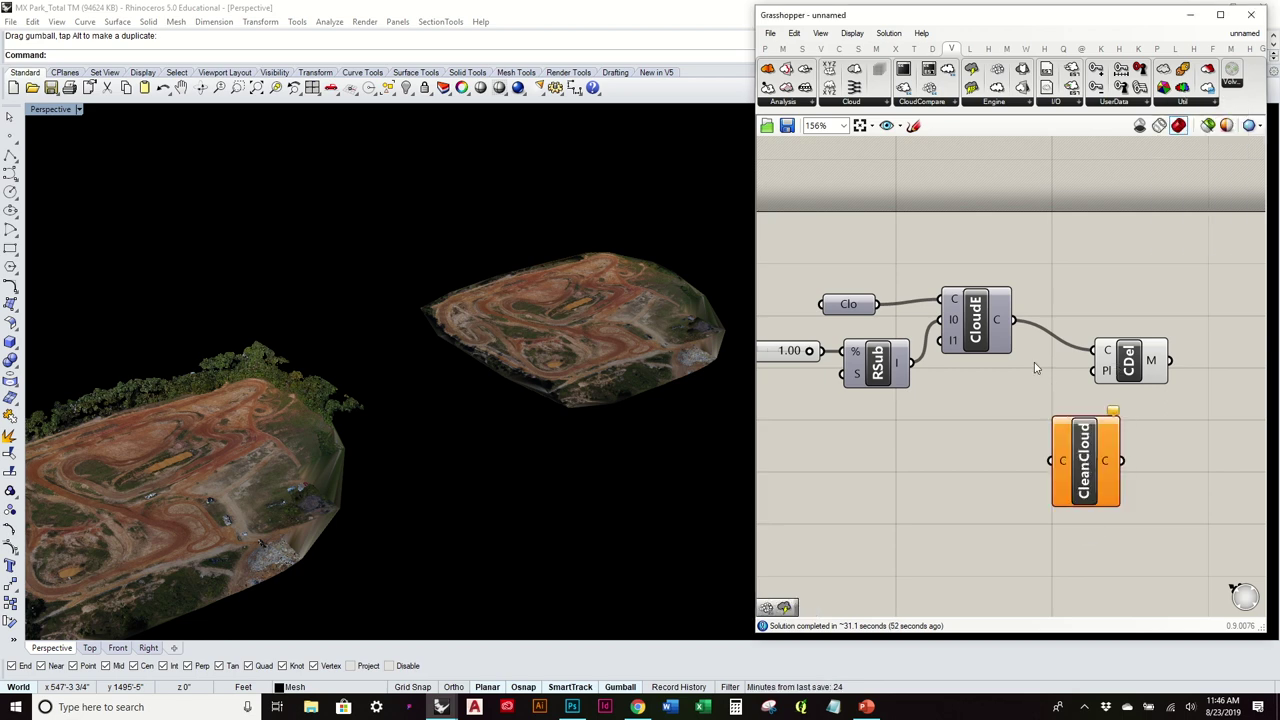
pyautogui.moveTo(1017, 321); pyautogui.dragTo(1050, 461)
# Switch off the preview of the Clean Cloud component
pyautogui.moveTo(1140, 476); pyautogui.dragTo(1137, 426, button='right')
pyautogui.click(1094, 420)
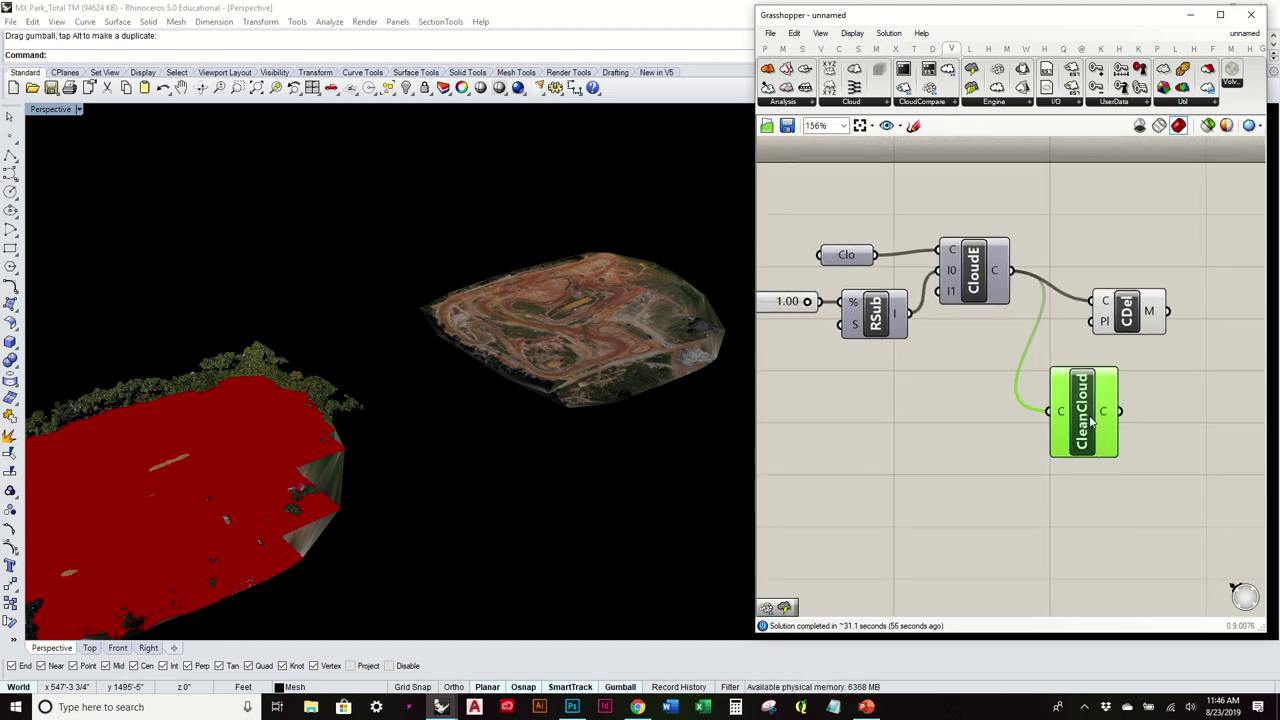
pyautogui.rightClick(1092, 418)
pyautogui.click(1128, 443)
# Move the Delaunay component farther along the canvas and replace its cloud input with the Clean Cloud output
pyautogui.moveTo(1124, 446); pyautogui.dragTo(934, 428, button='right')
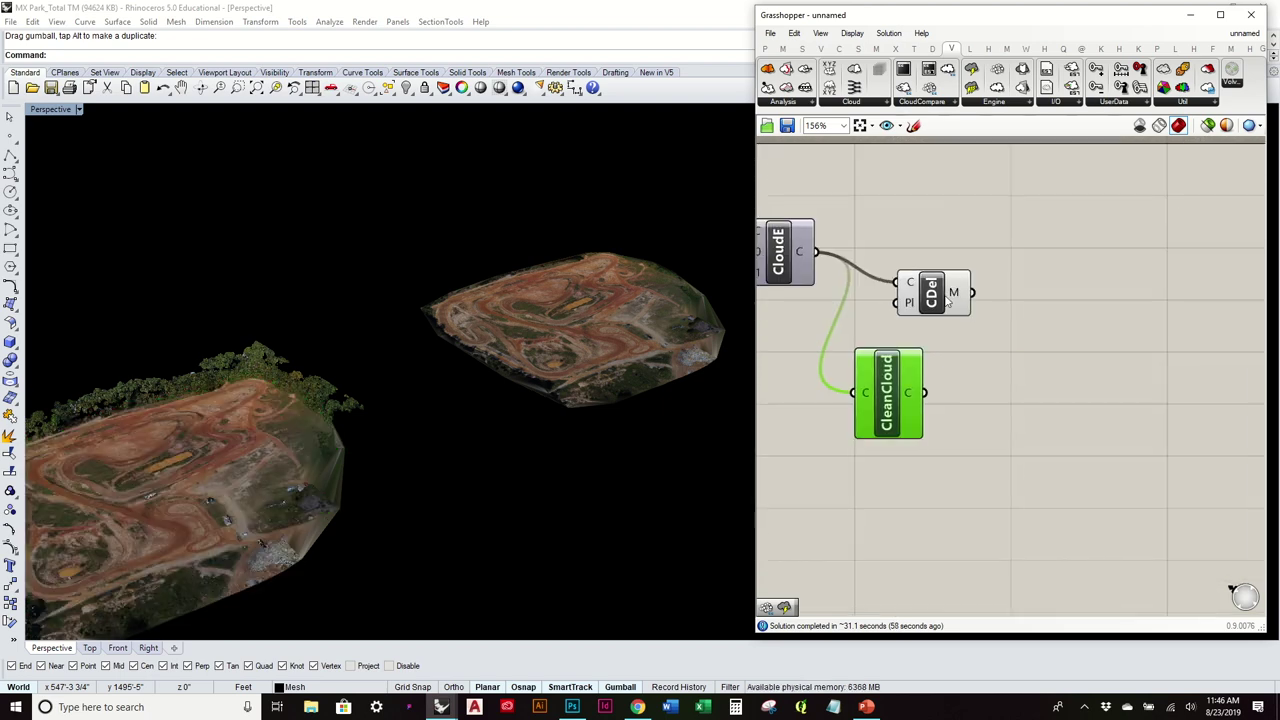
pyautogui.moveTo(935, 305); pyautogui.dragTo(1030, 308)
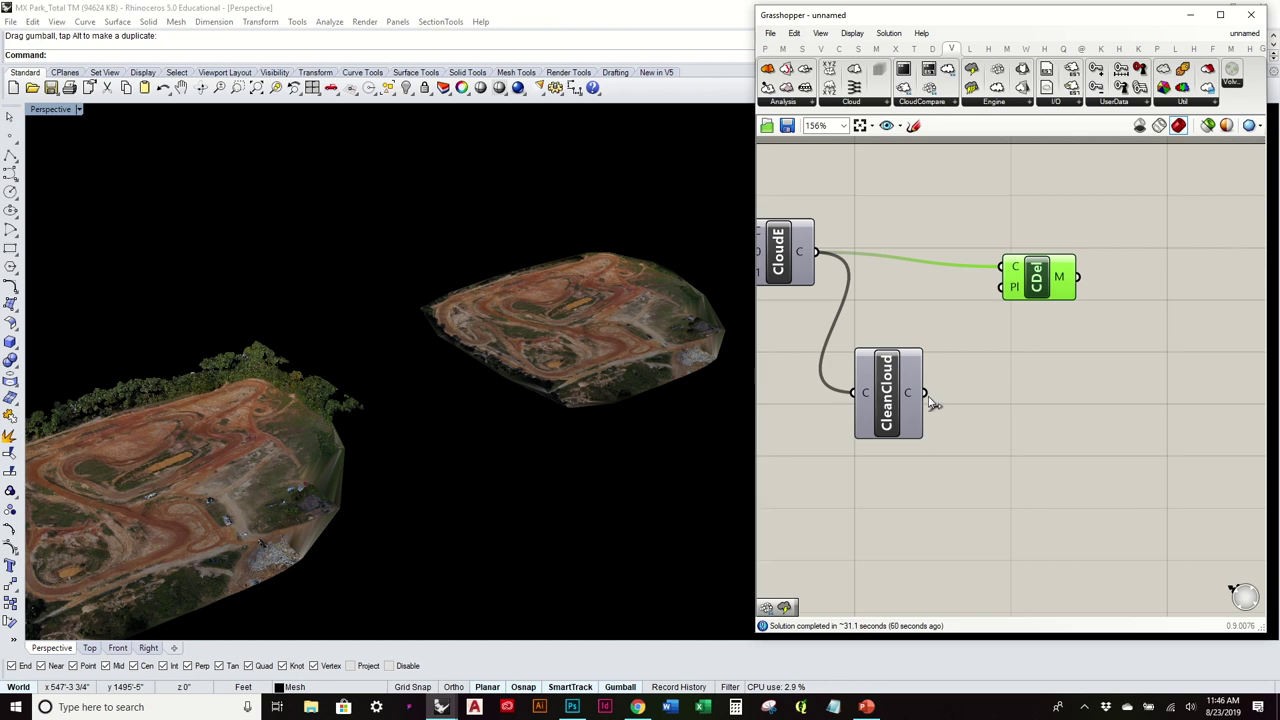
pyautogui.moveTo(925, 392); pyautogui.dragTo(1016, 270)
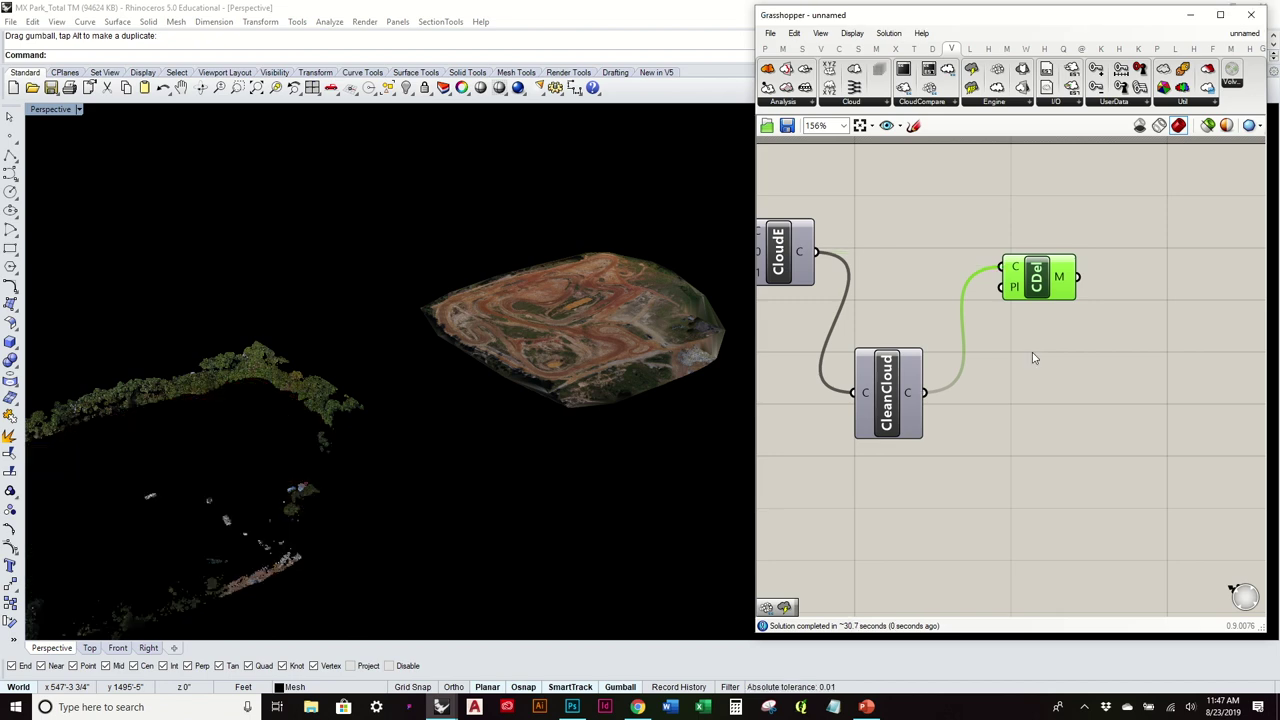
pyautogui.click(54, 110)
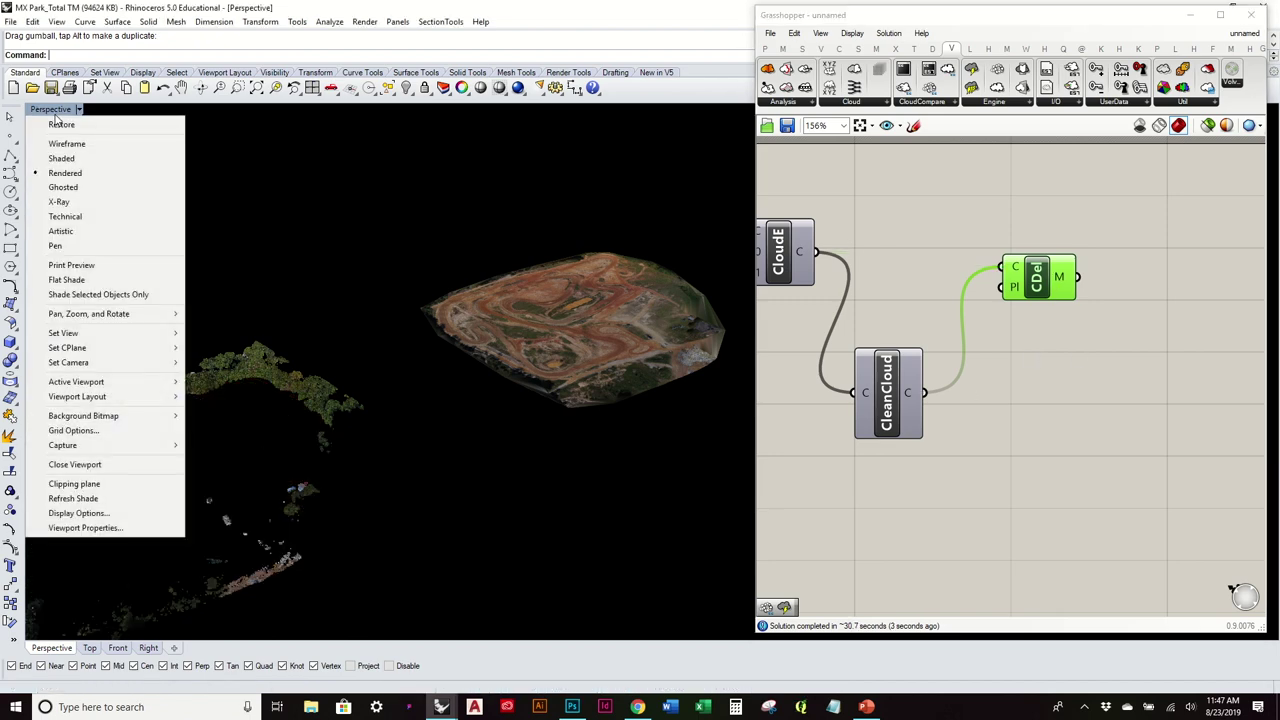
pyautogui.click(305, 190)
pyautogui.scroll(-3, 301, 332)
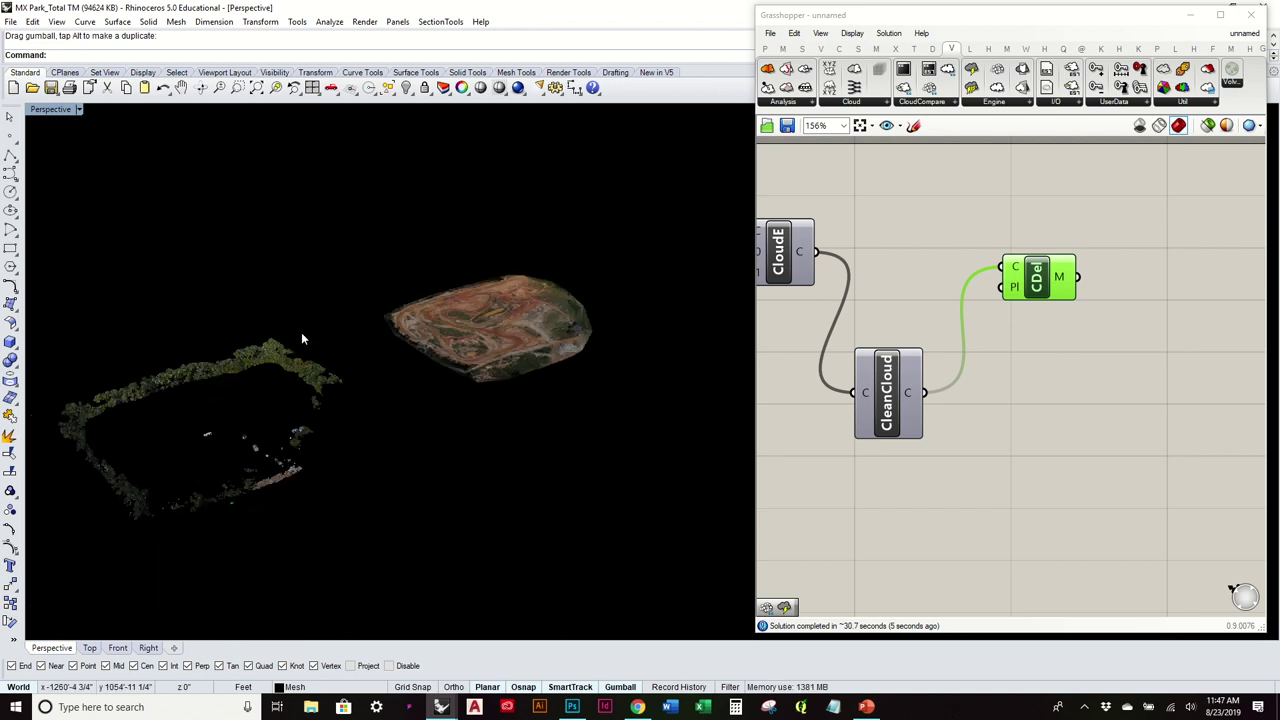
# Bake the Delaunay component's mesh onto the Default layer and switch off the component's preview
pyautogui.click(1036, 308)
pyautogui.click(1036, 308)
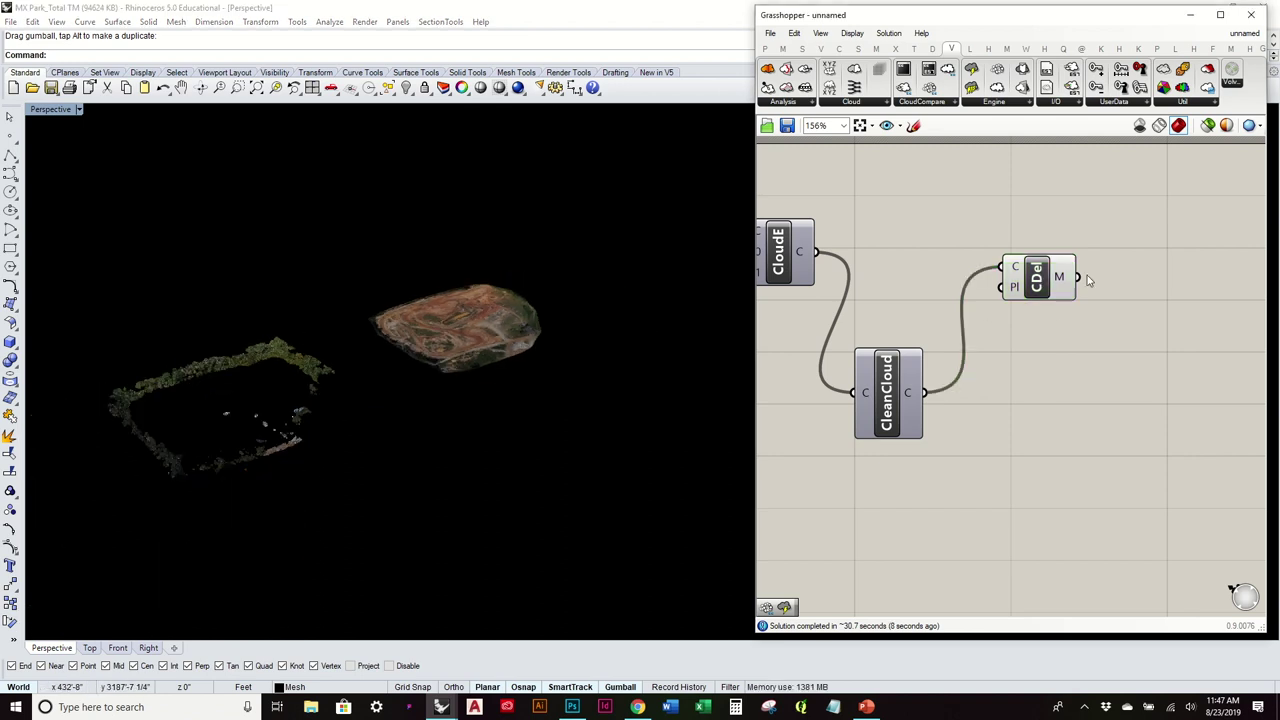
pyautogui.click(1037, 283)
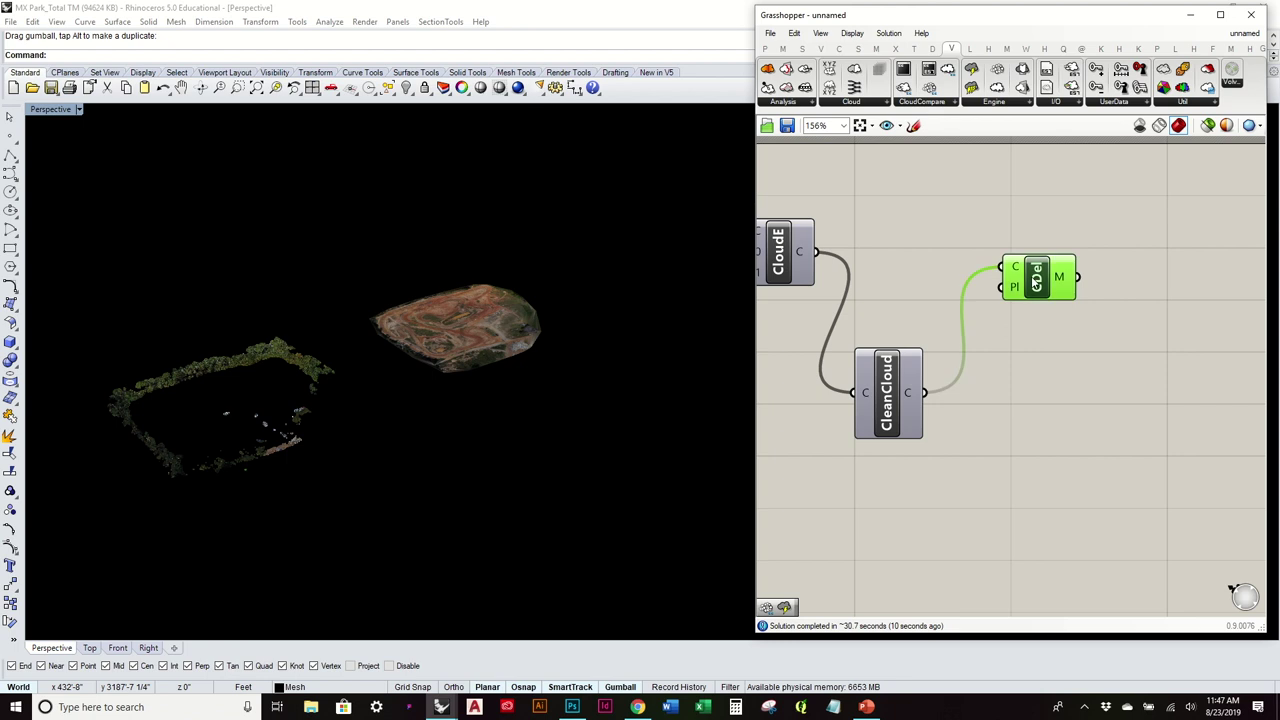
pyautogui.rightClick(1037, 283)
pyautogui.click(1094, 332)
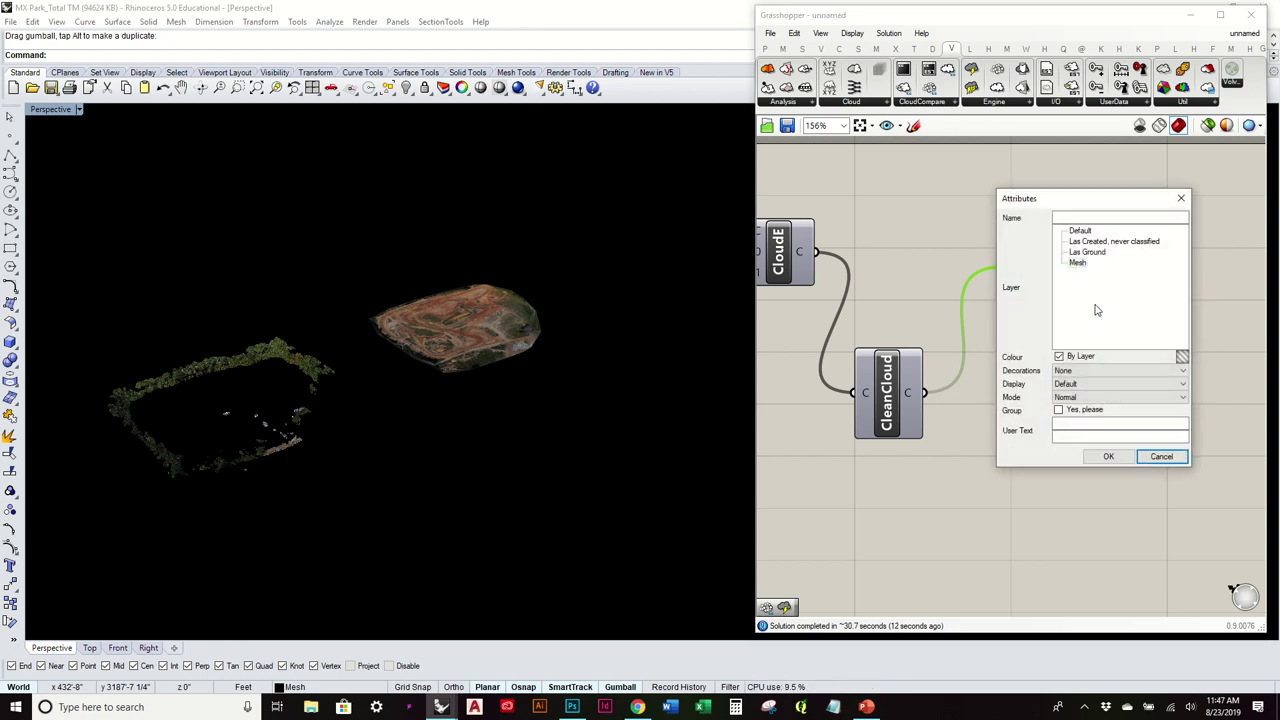
pyautogui.click(1085, 231)
pyautogui.click(1108, 456)
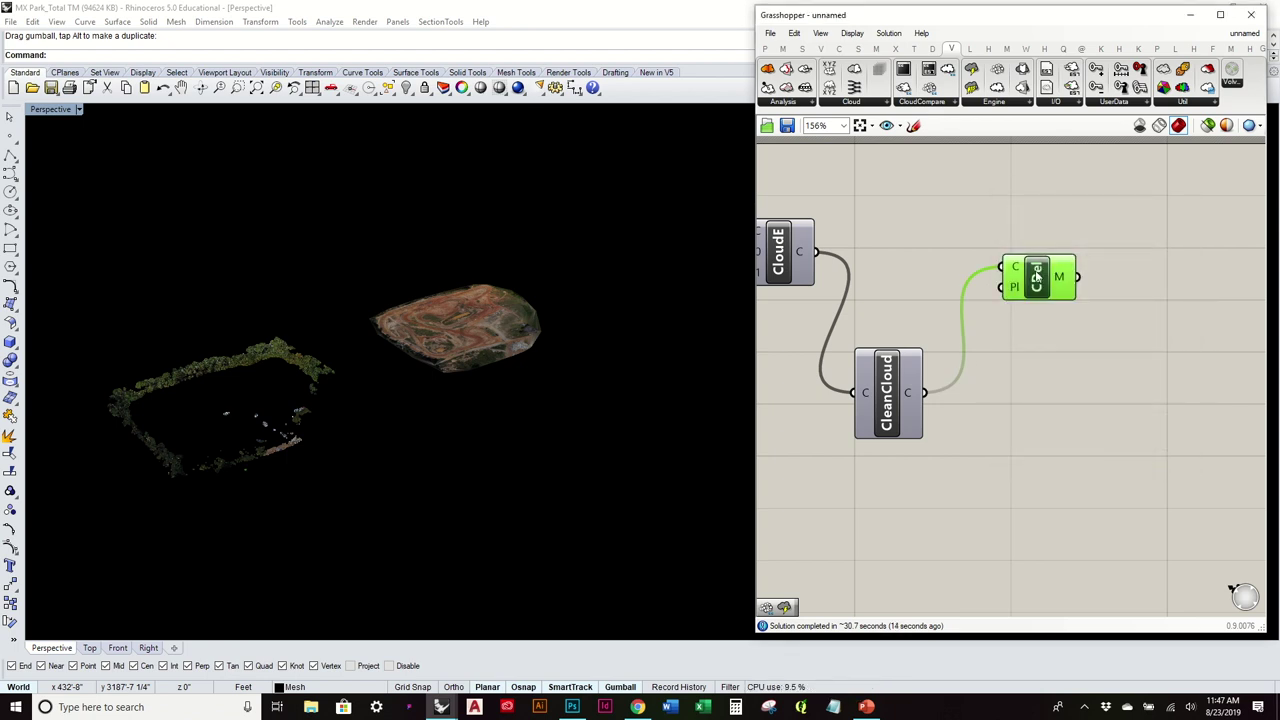
pyautogui.rightClick(1036, 275)
pyautogui.click(1062, 296)
# Move the newly baked uncolored mesh along the green axis, away from the original site and past the colored mesh
pyautogui.click(273, 386)
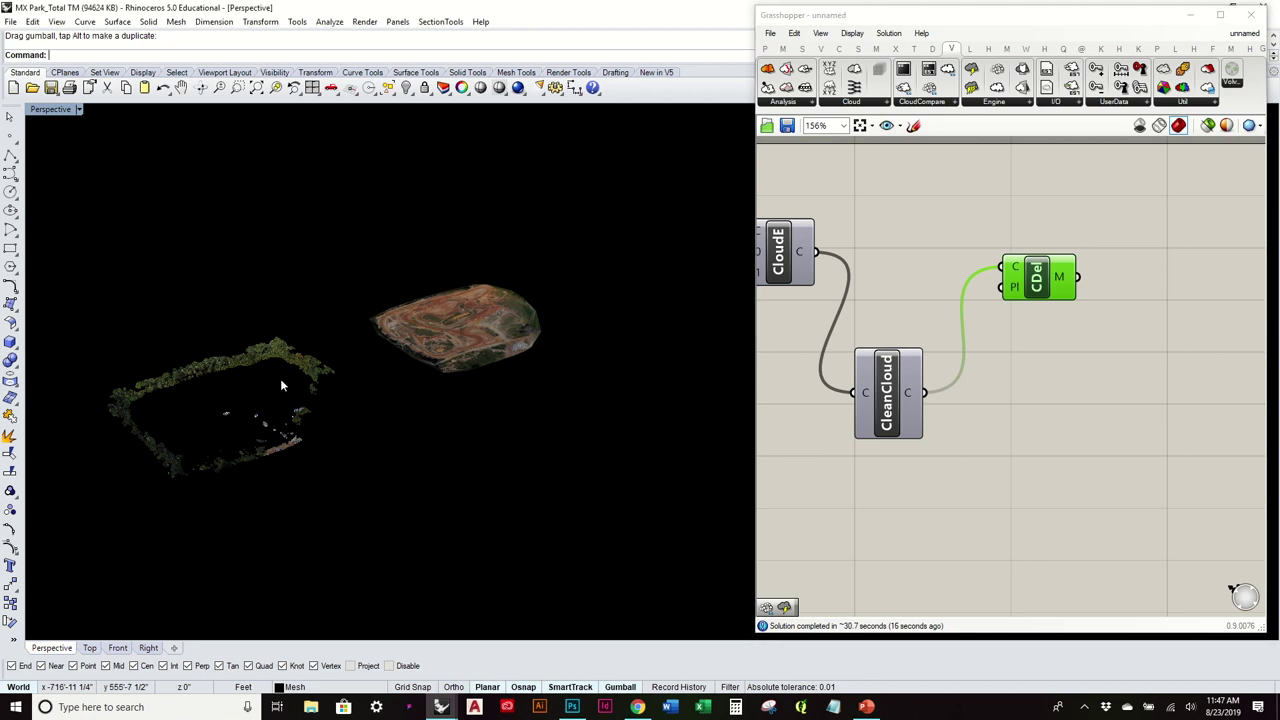
pyautogui.click(274, 429)
pyautogui.moveTo(274, 429); pyautogui.dragTo(279, 422, button='right')
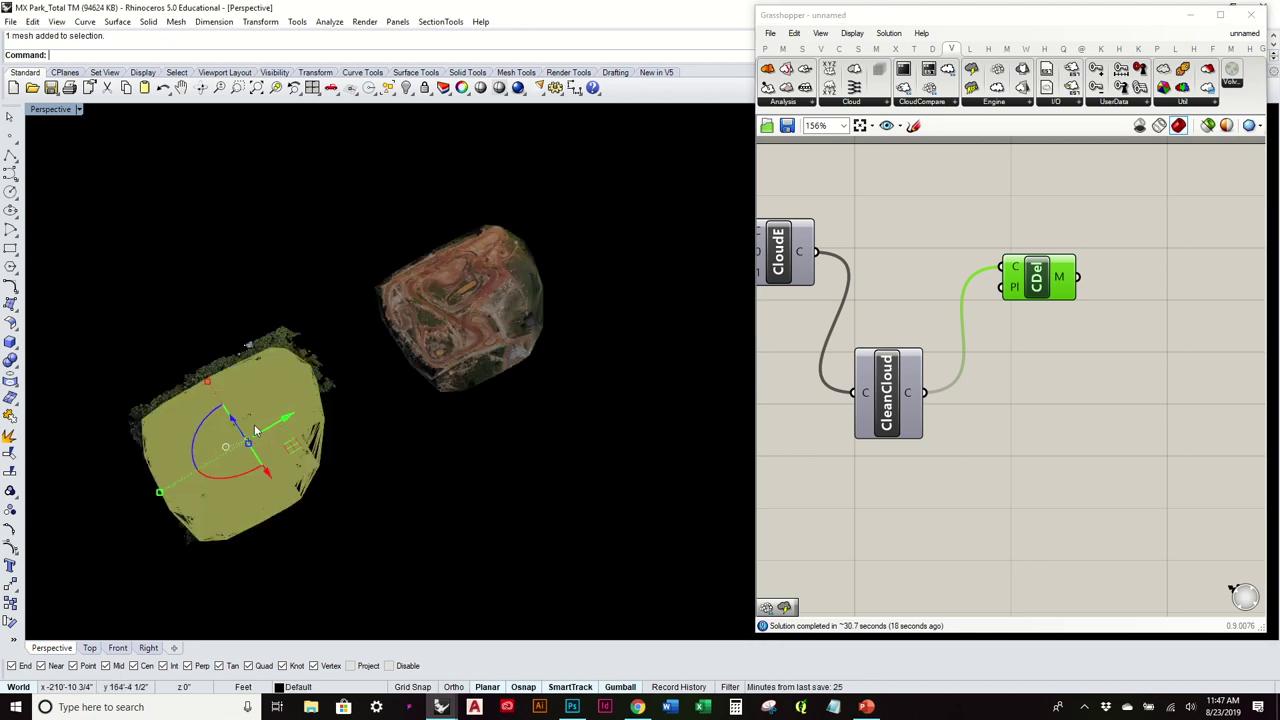
pyautogui.moveTo(286, 417); pyautogui.dragTo(716, 158)
pyautogui.press('Delete')
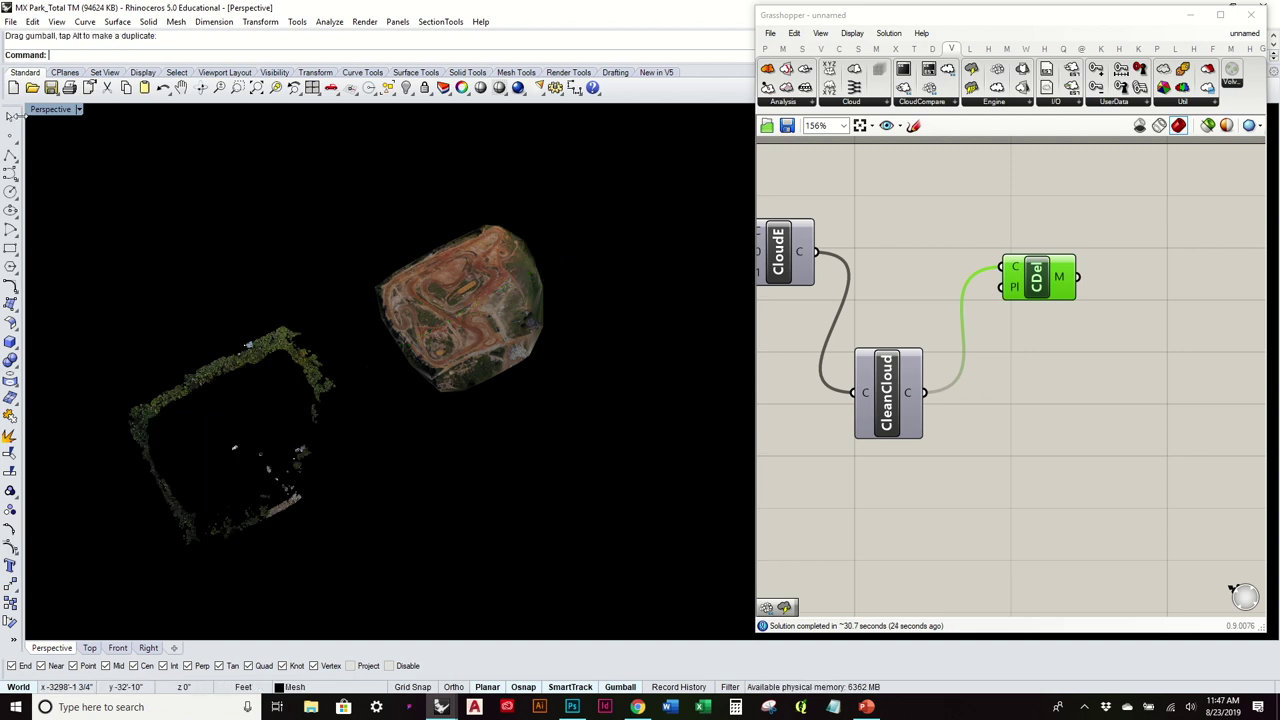
# Set the Perspective viewport to Shaded display and inspect the uncolored mesh up close
pyautogui.click(78, 109)
pyautogui.click(62, 158)
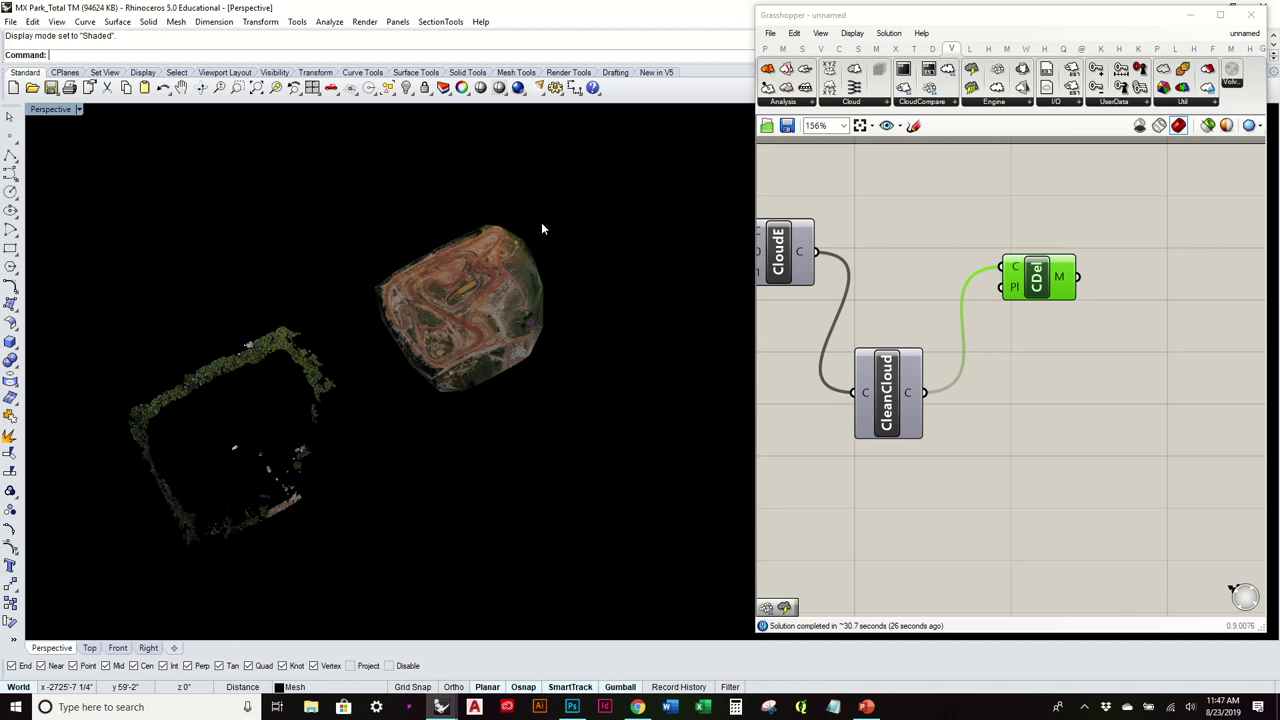
pyautogui.scroll(8, 664, 218)
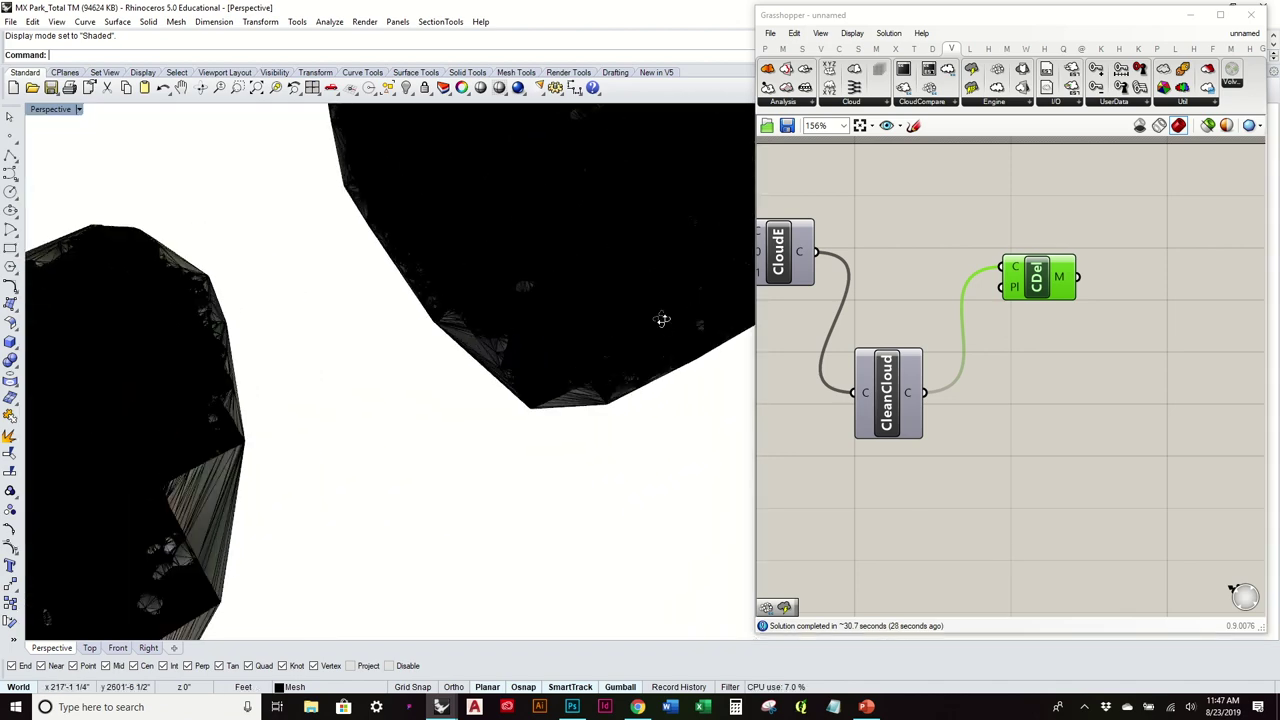
pyautogui.scroll(8, 597, 316)
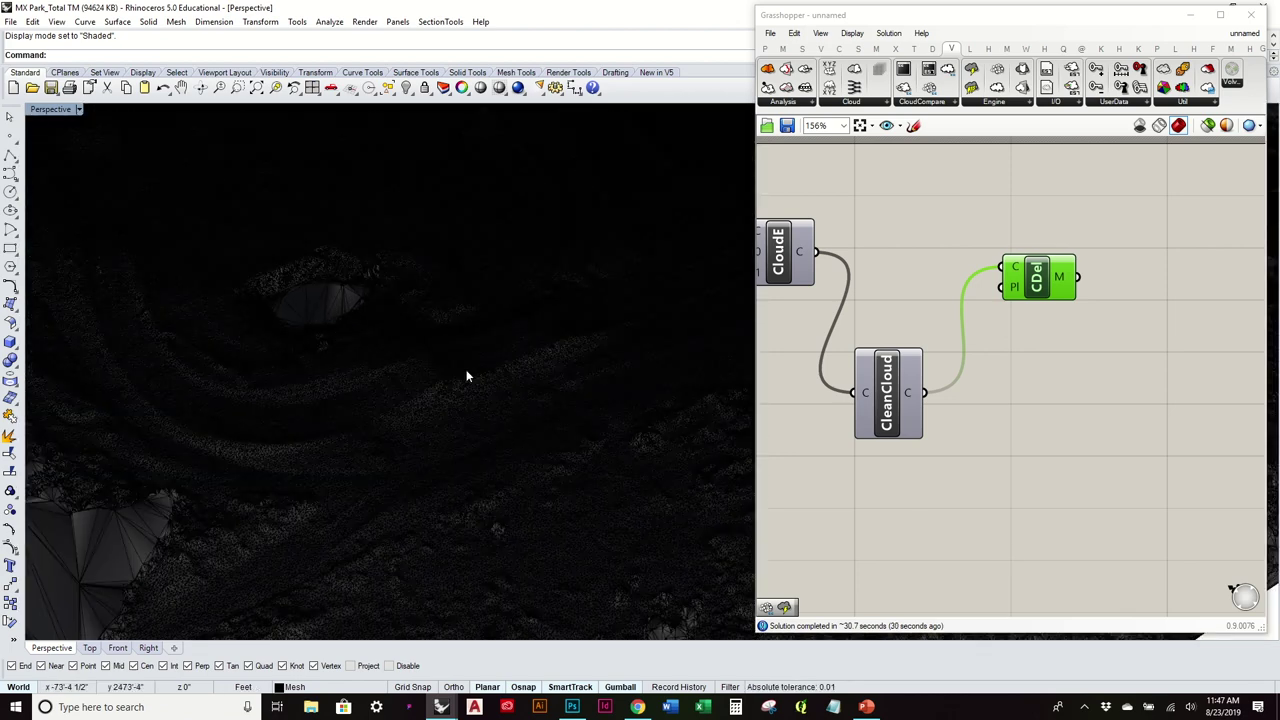
pyautogui.scroll(-5, 280, 253)
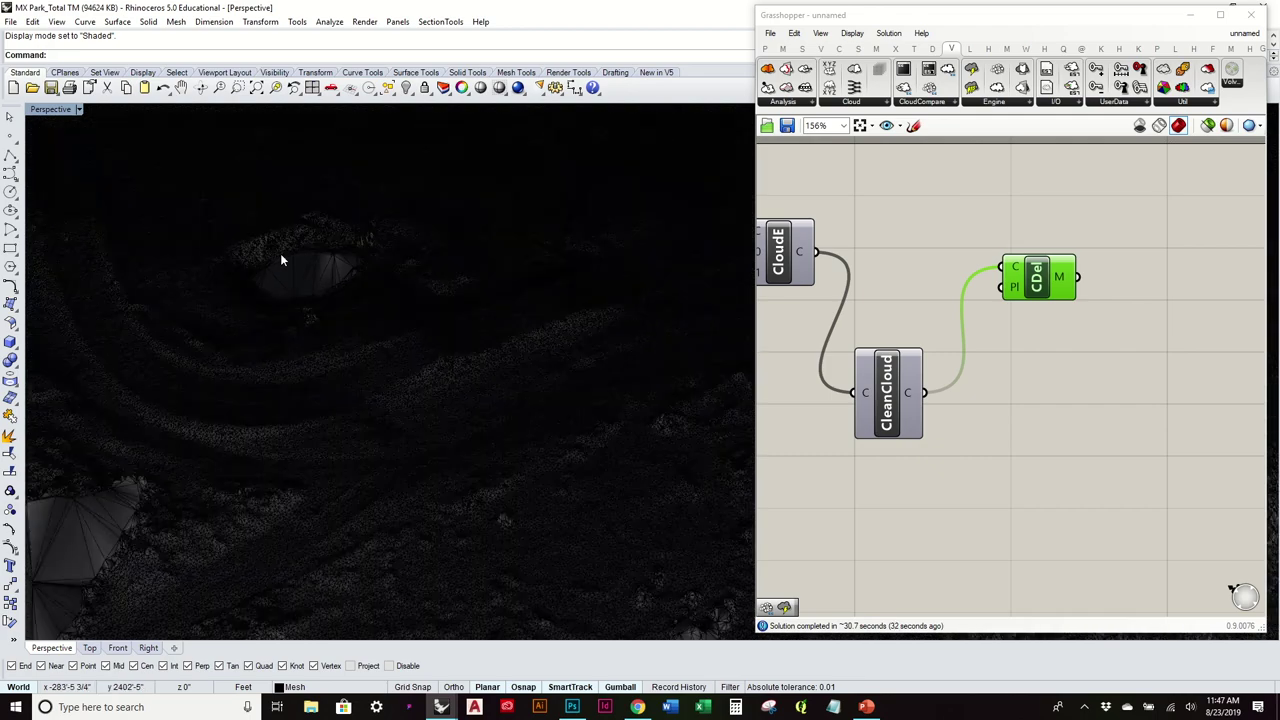
# Minimize the Grasshopper window and bring the whole uncolored mesh into view
pyautogui.click(1199, 20)
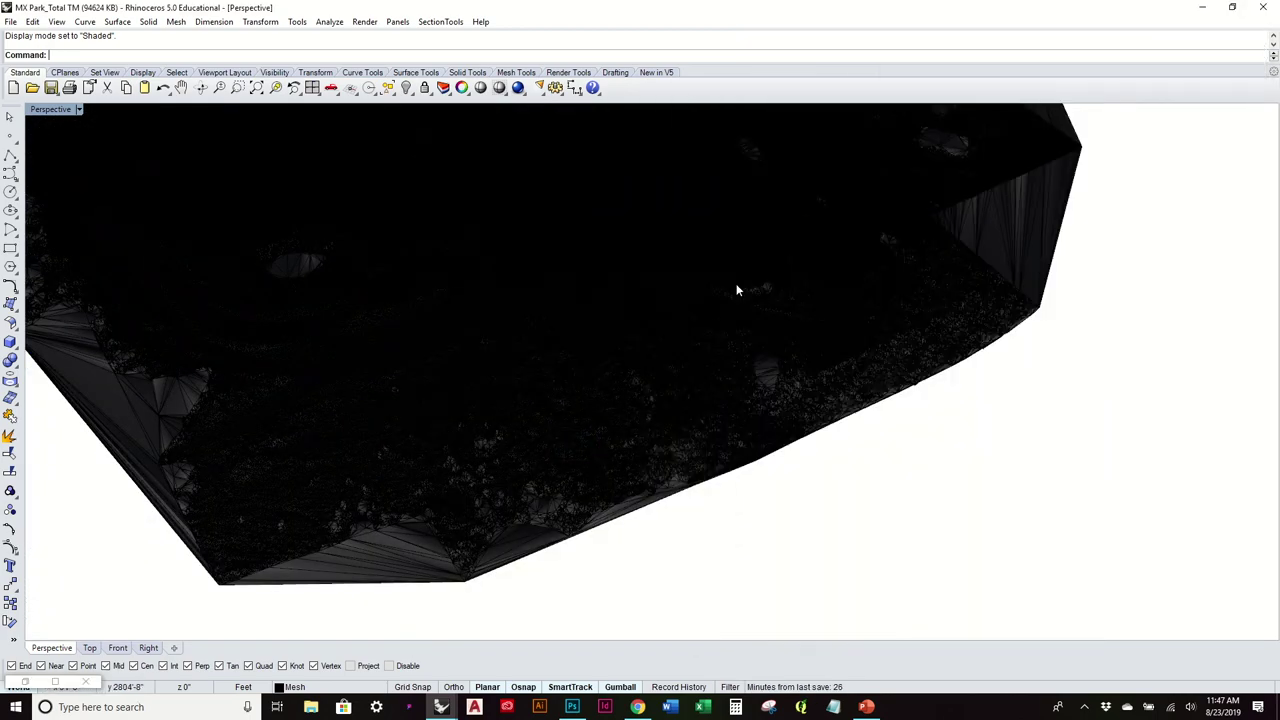
pyautogui.scroll(3, 759, 373)
pyautogui.scroll(-5, 759, 373)
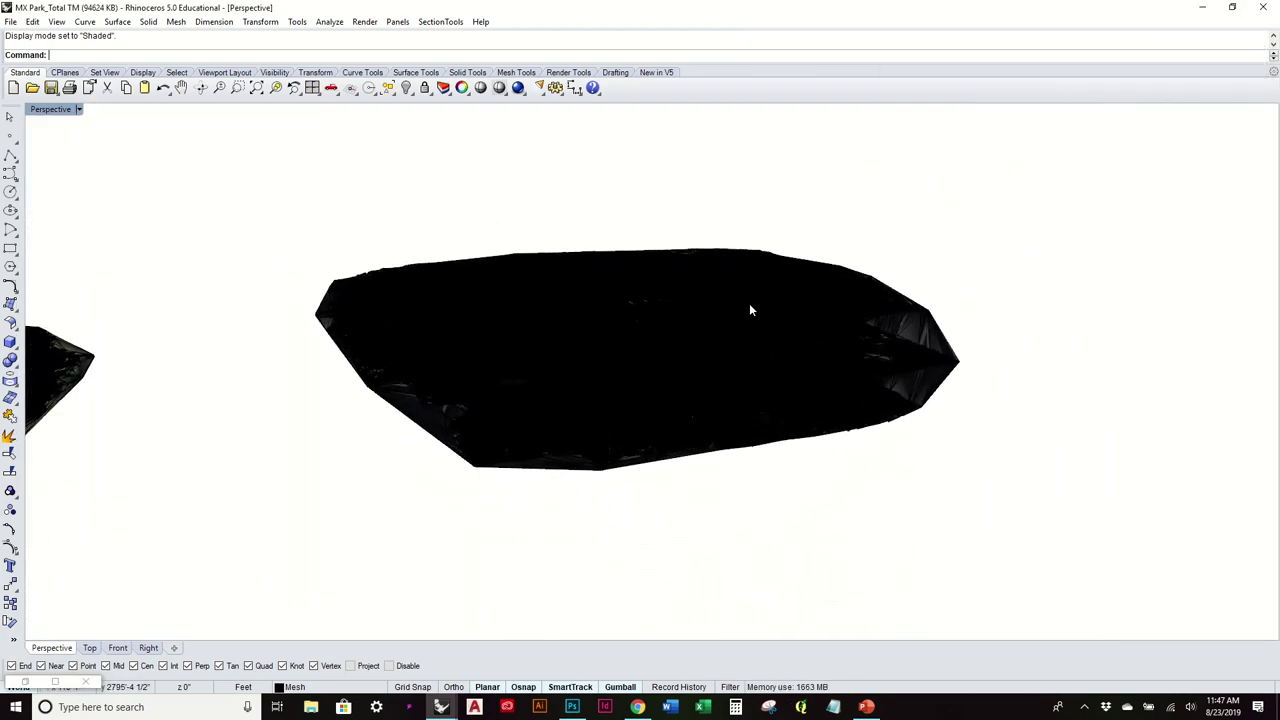
# Open the object properties of the uncolored mesh and enlarge their floating window to show every option
pyautogui.click(751, 306)
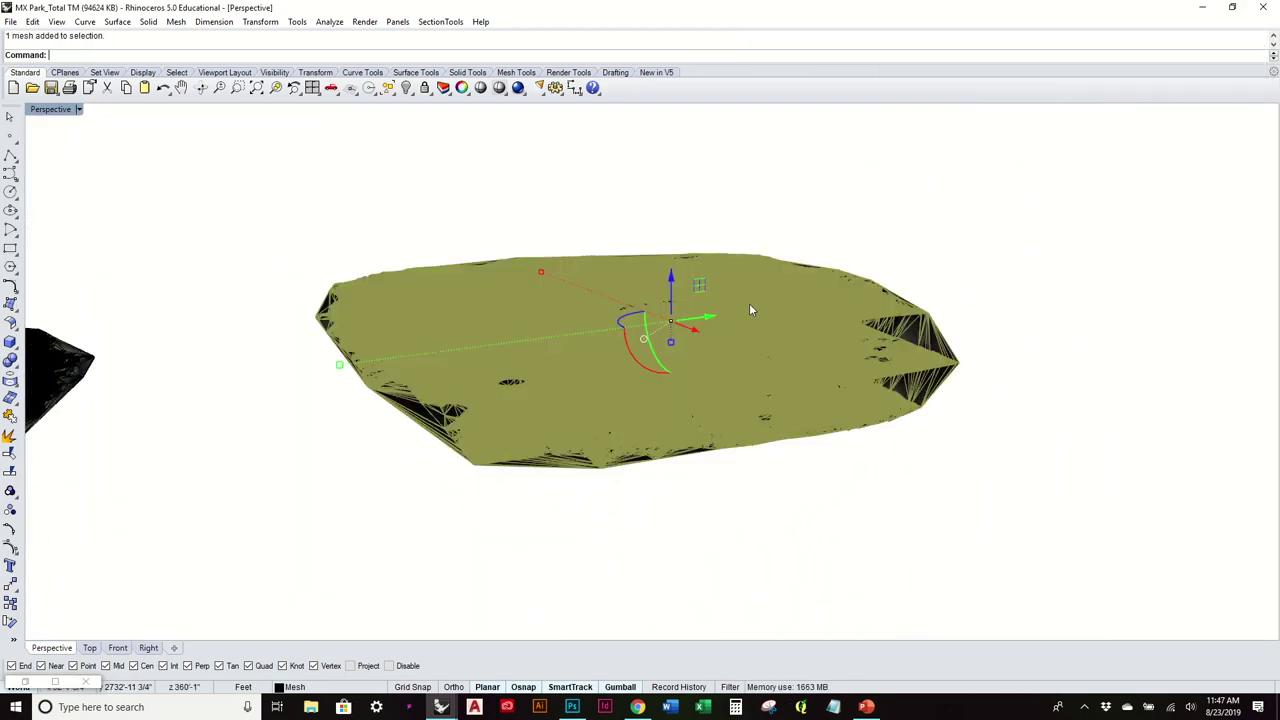
pyautogui.click(397, 22)
pyautogui.click(432, 37)
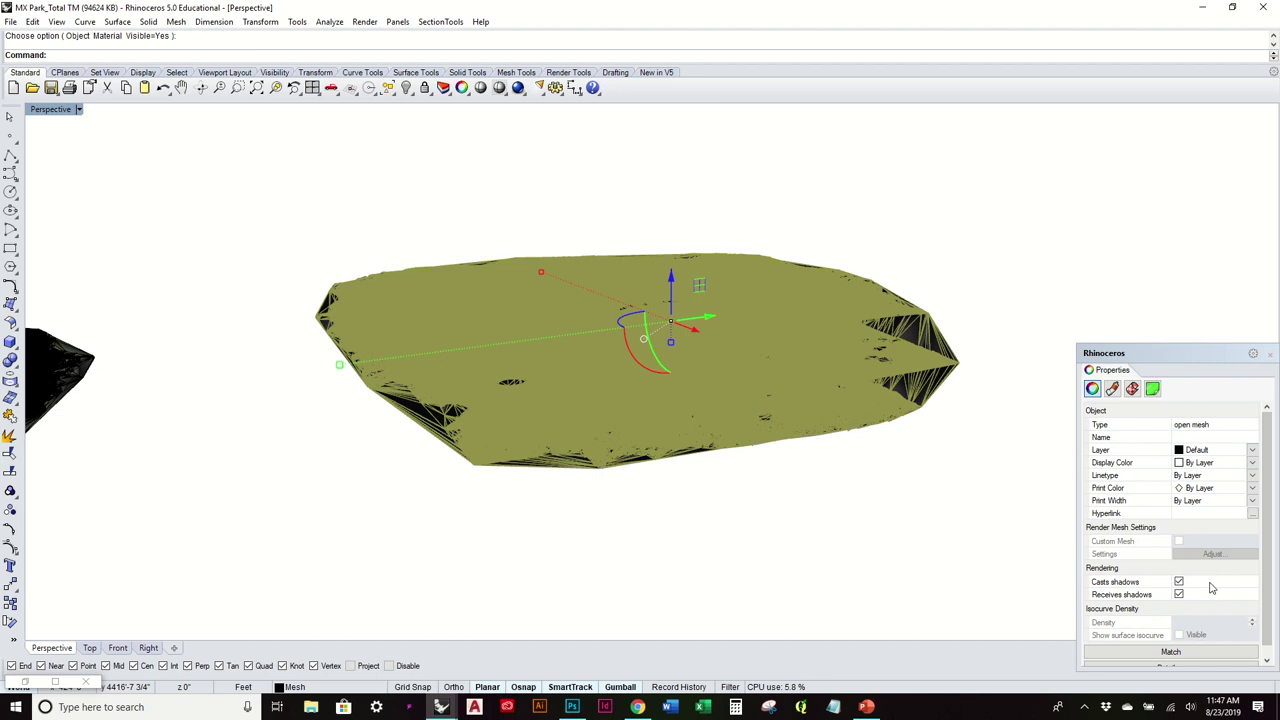
pyautogui.moveTo(1192, 354); pyautogui.dragTo(1173, 254)
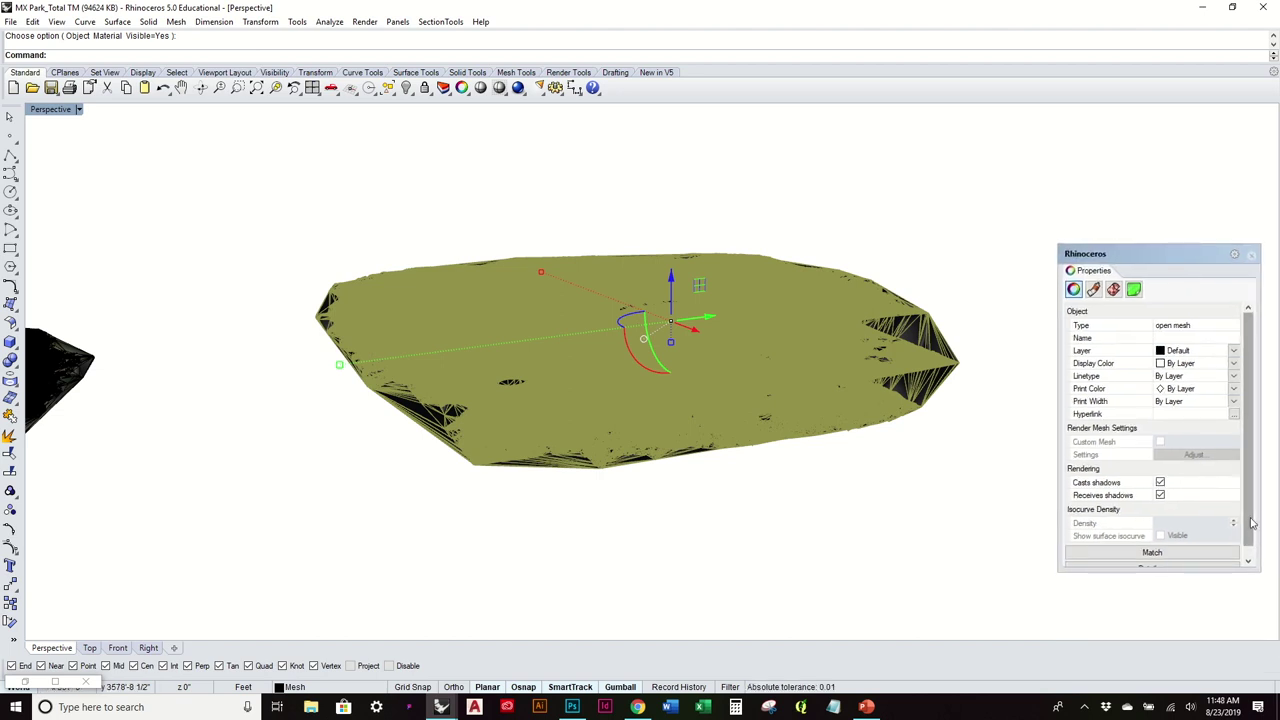
pyautogui.scroll(-1, 1250, 520)
pyautogui.moveTo(1215, 572); pyautogui.dragTo(1212, 620)
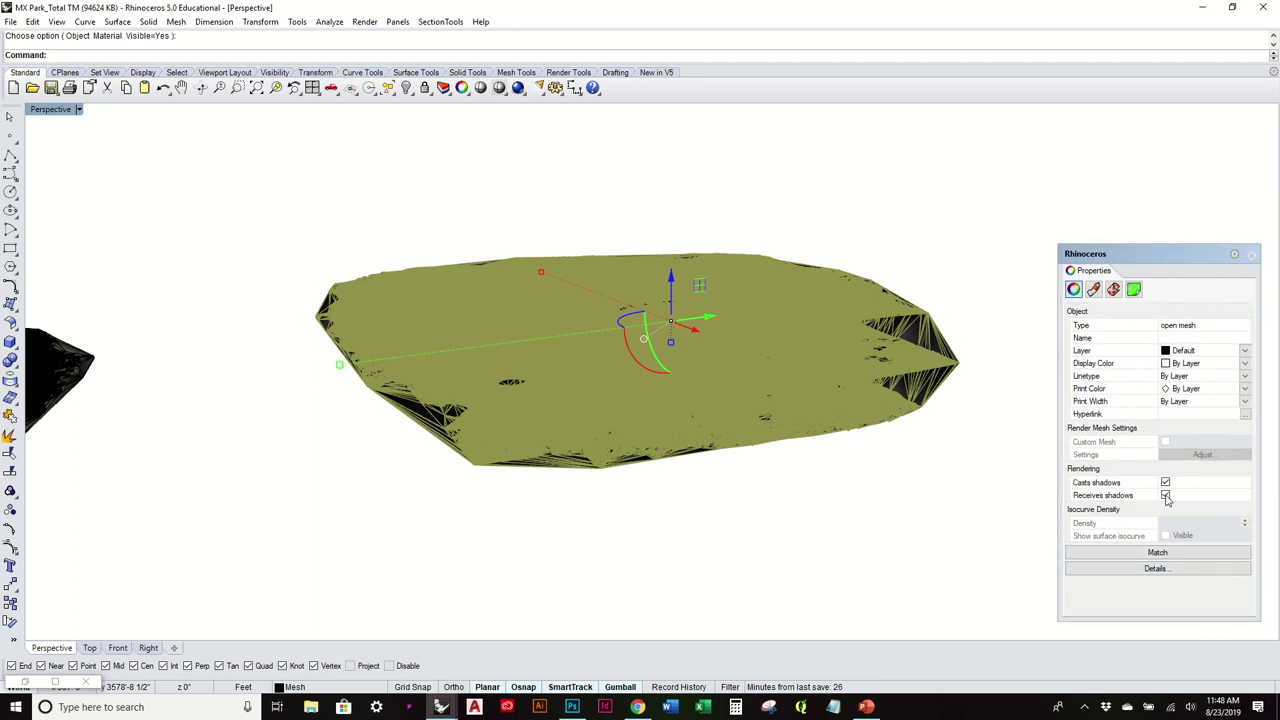
pyautogui.click(1165, 496)
pyautogui.click(1165, 496)
# Set the Perspective viewport to Rendered display and clear the mesh selection
pyautogui.click(52, 109)
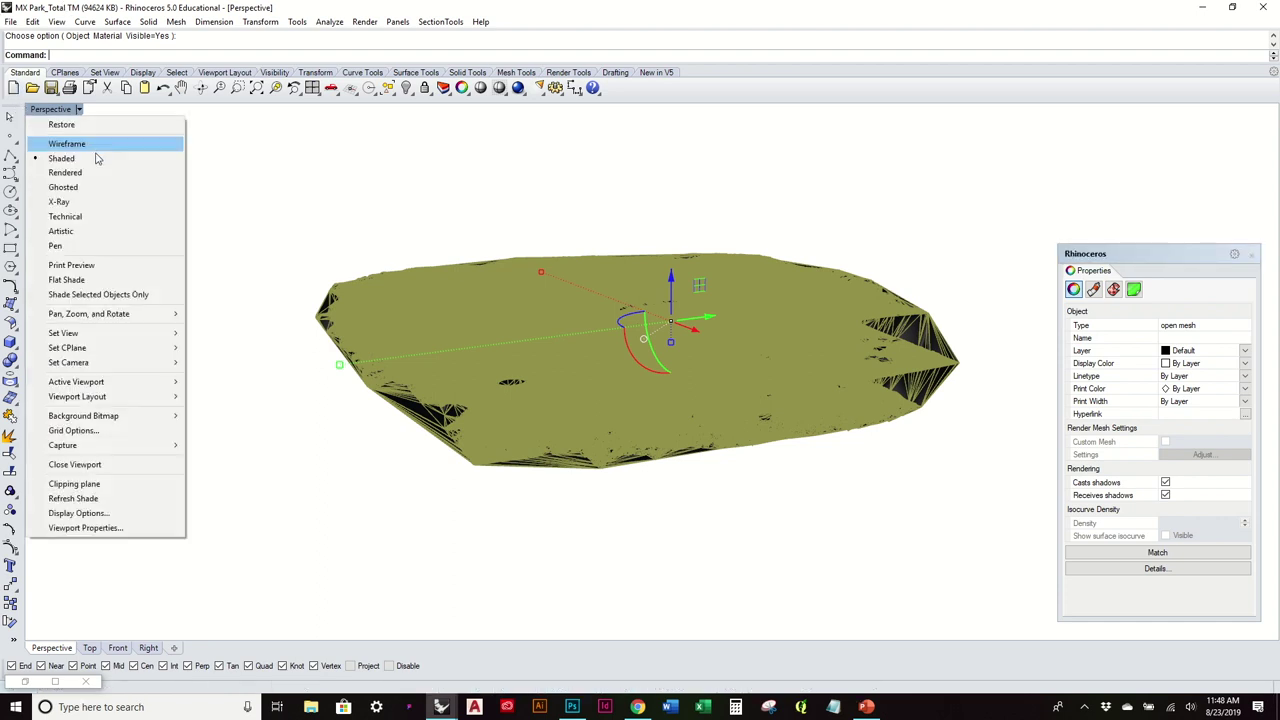
pyautogui.click(100, 173)
pyautogui.click(416, 172)
pyautogui.moveTo(526, 318); pyautogui.dragTo(528, 319, button='right')
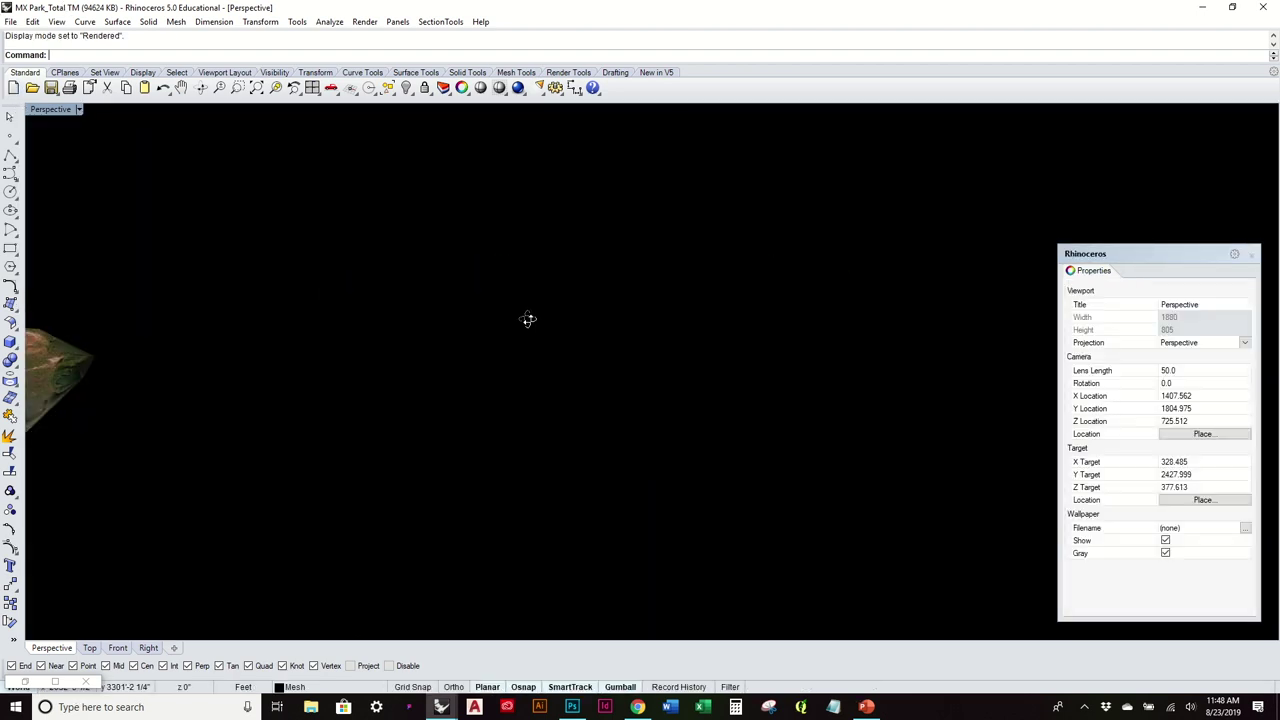
# Select the uncolored mesh and examine its triangulation up close around the hole, the track and the whole terrain
pyautogui.click(533, 345)
pyautogui.moveTo(572, 373); pyautogui.dragTo(414, 406, button='right')
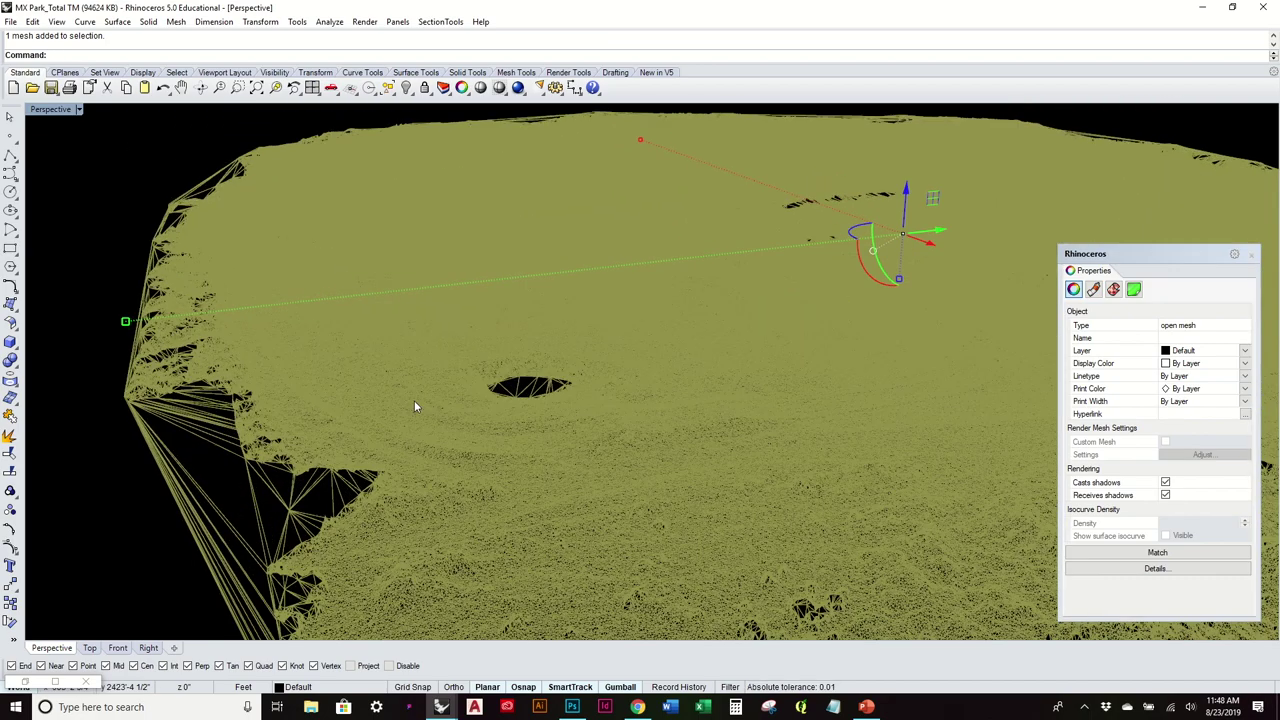
pyautogui.scroll(3, 414, 400)
pyautogui.scroll(5, 548, 365)
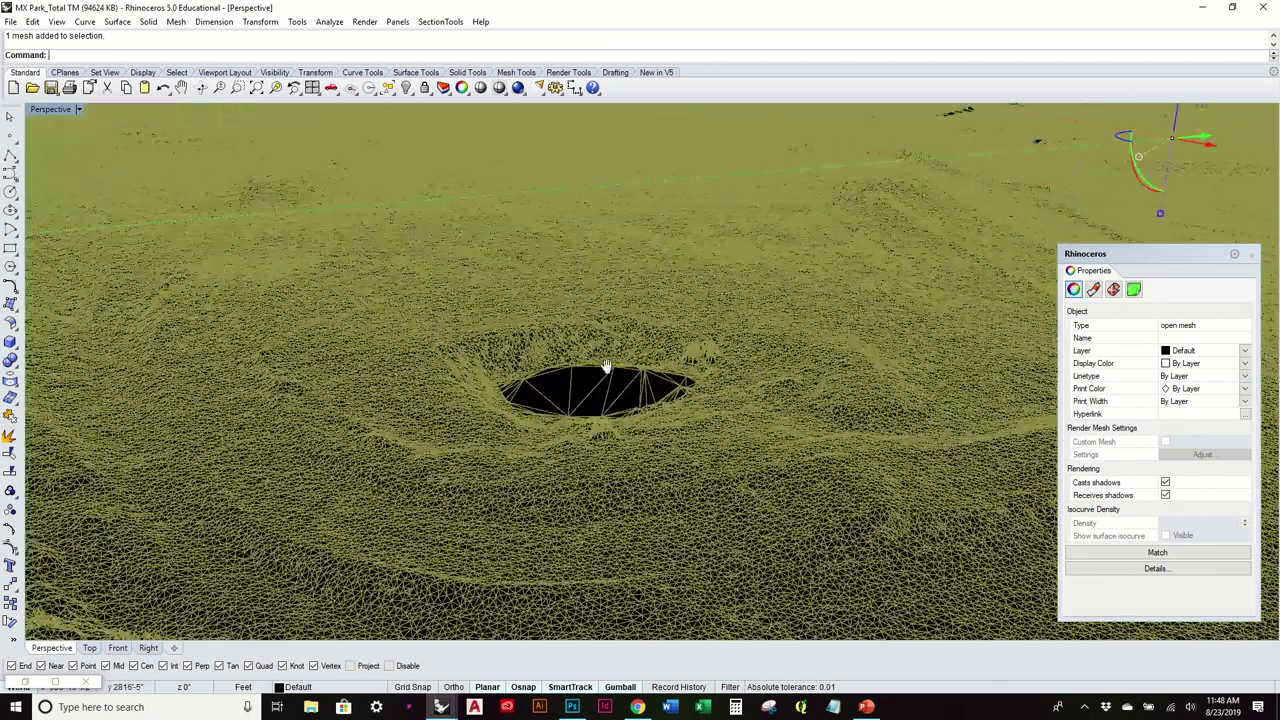
pyautogui.moveTo(606, 366); pyautogui.dragTo(637, 346, button='right')
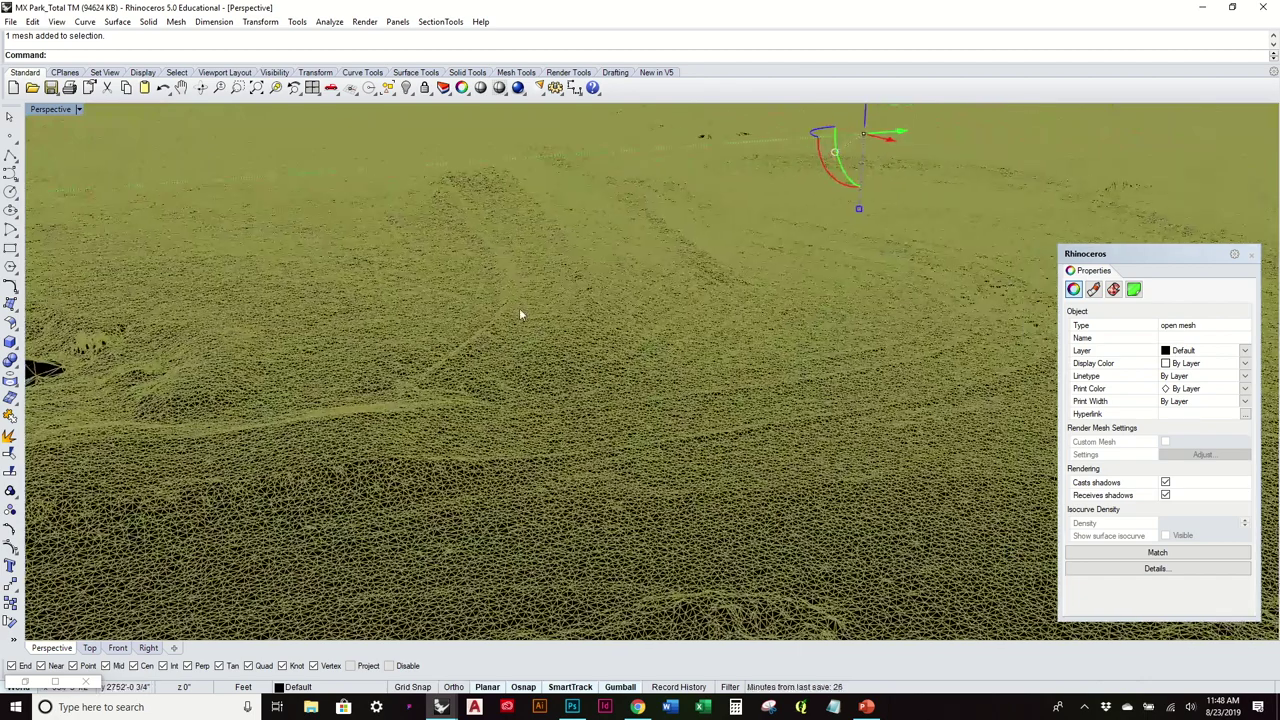
pyautogui.scroll(-2, 519, 309)
pyautogui.scroll(-3, 565, 302)
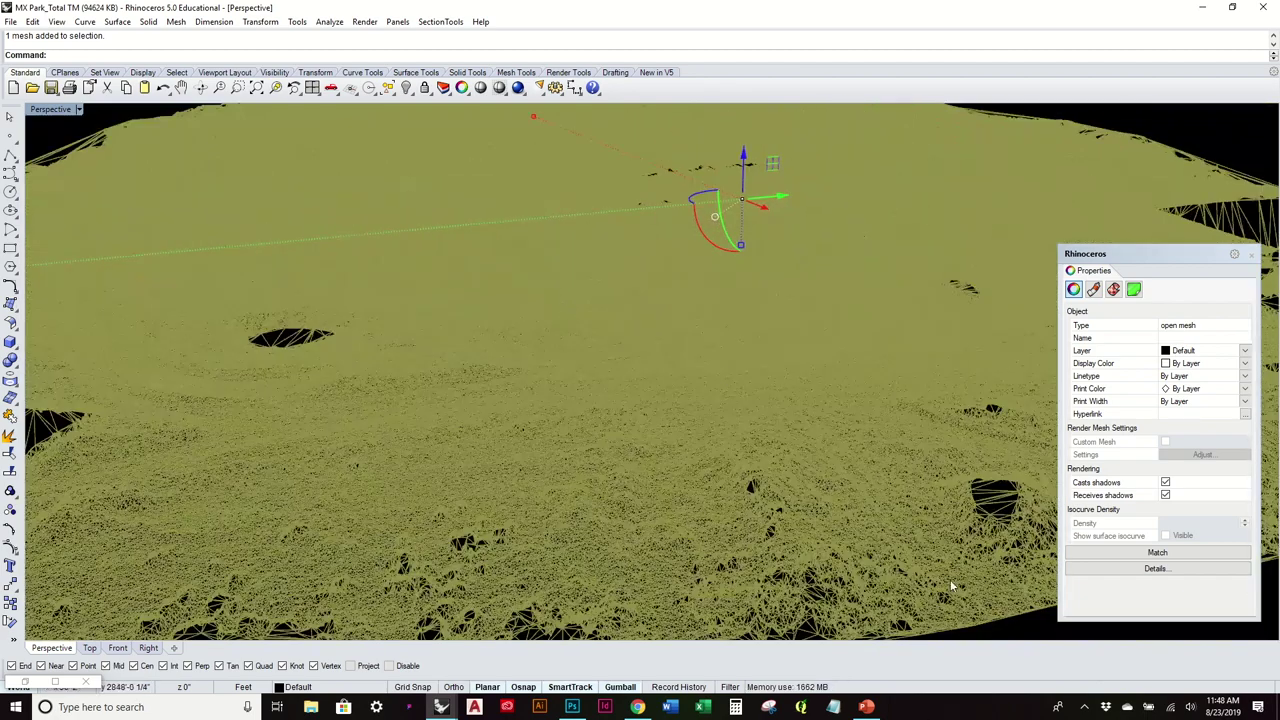
pyautogui.press('Delete')
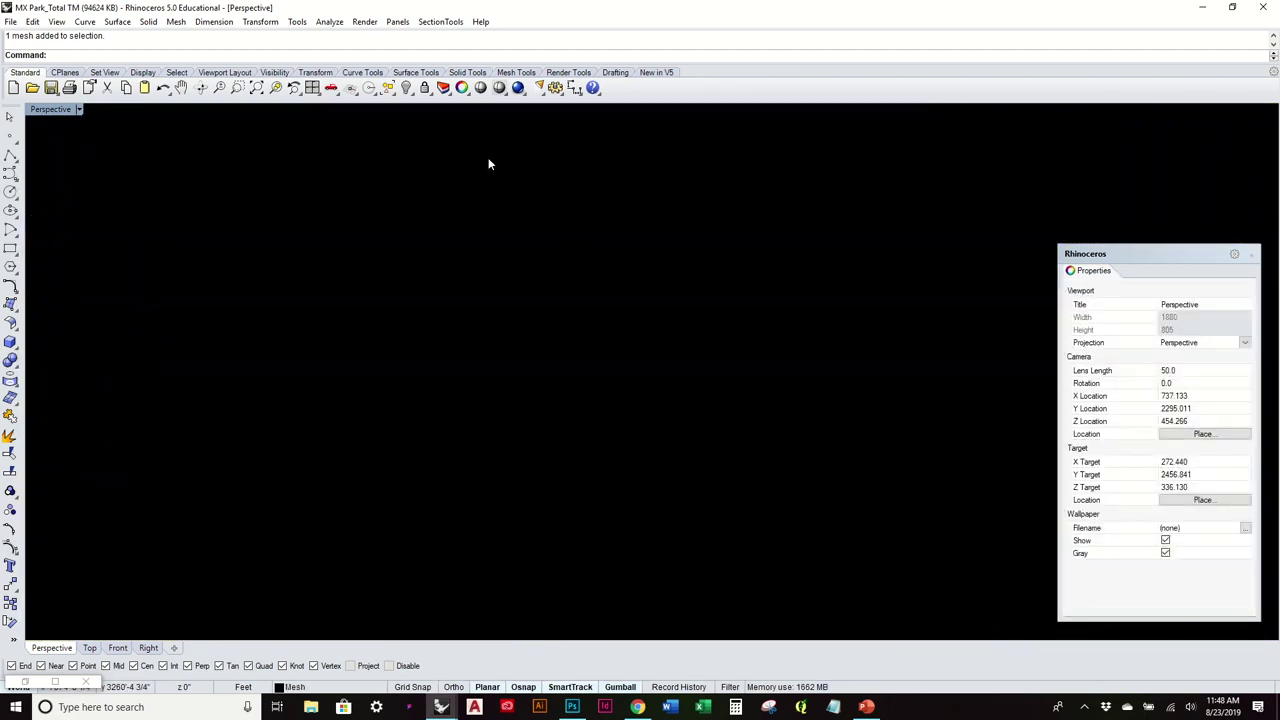
# Show the viewport display settings and set the Rendered mode's solid background color to white
pyautogui.click(390, 22)
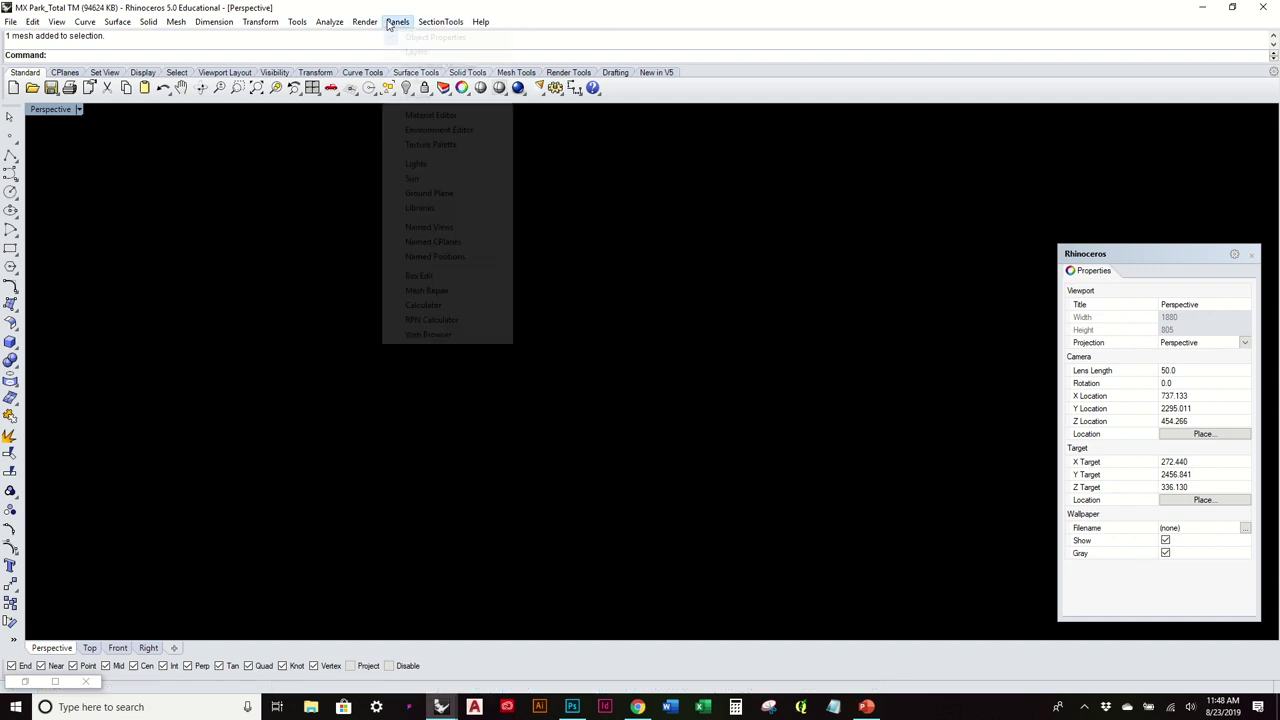
pyautogui.click(440, 95)
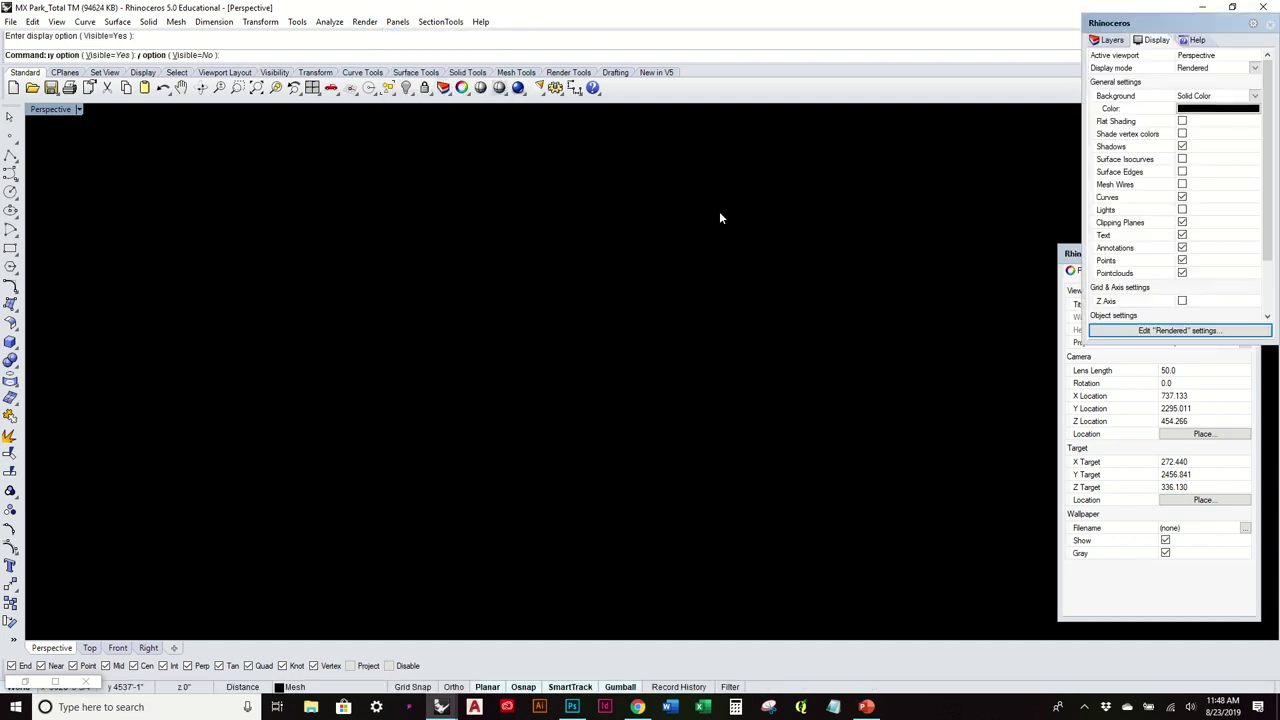
pyautogui.click(1204, 109)
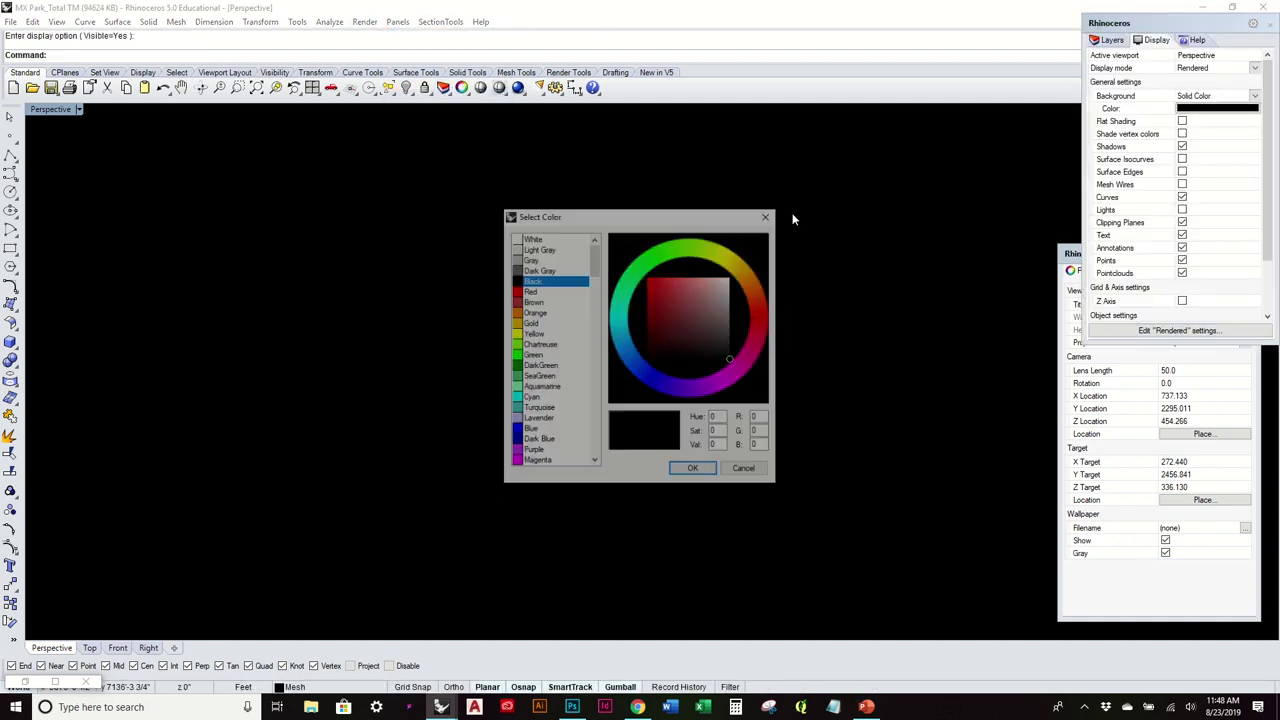
pyautogui.click(656, 282)
pyautogui.click(694, 470)
pyautogui.moveTo(662, 402); pyautogui.dragTo(586, 294, button='right')
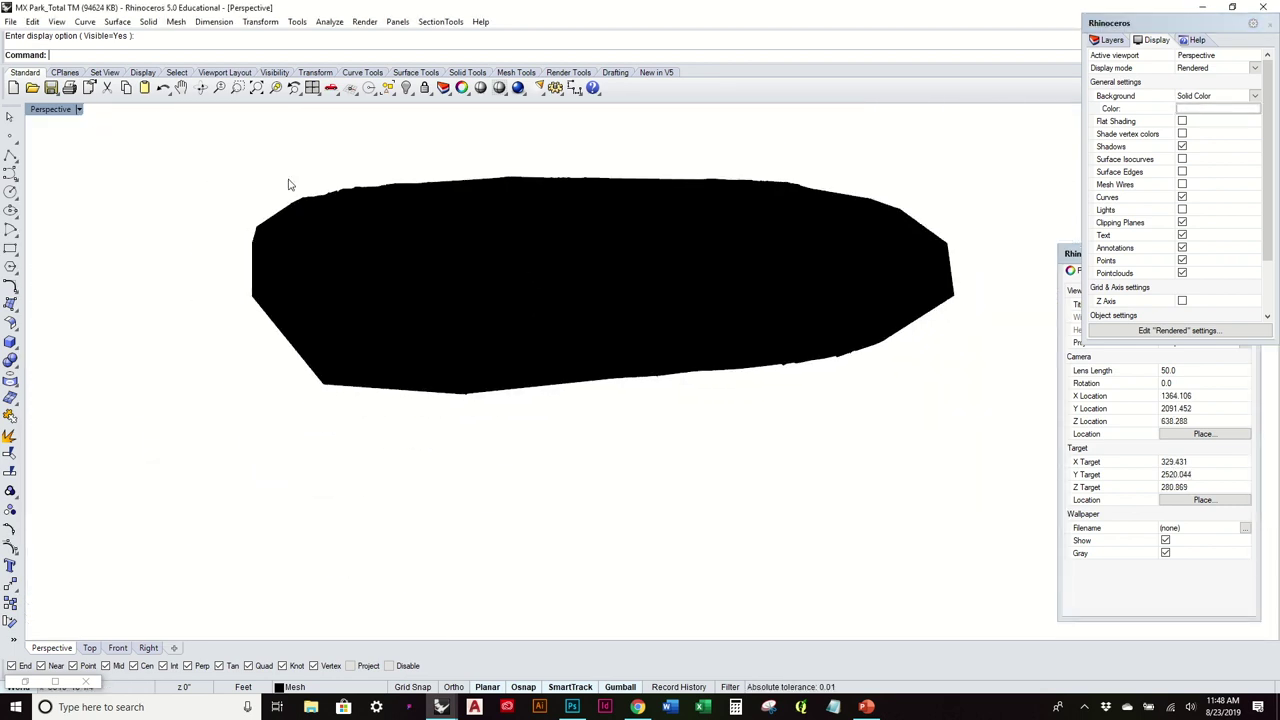
# Open the Rendered display mode's options in the document properties and turn off the display of curves
pyautogui.click(11, 22)
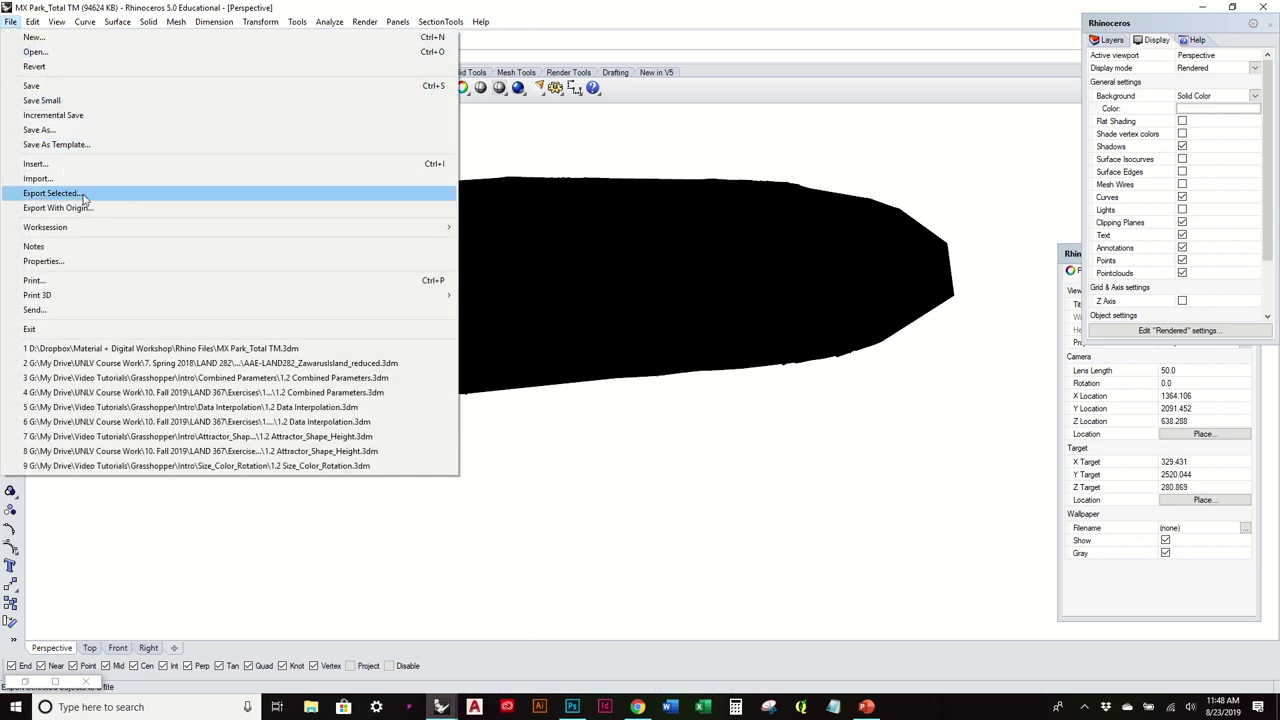
pyautogui.click(110, 261)
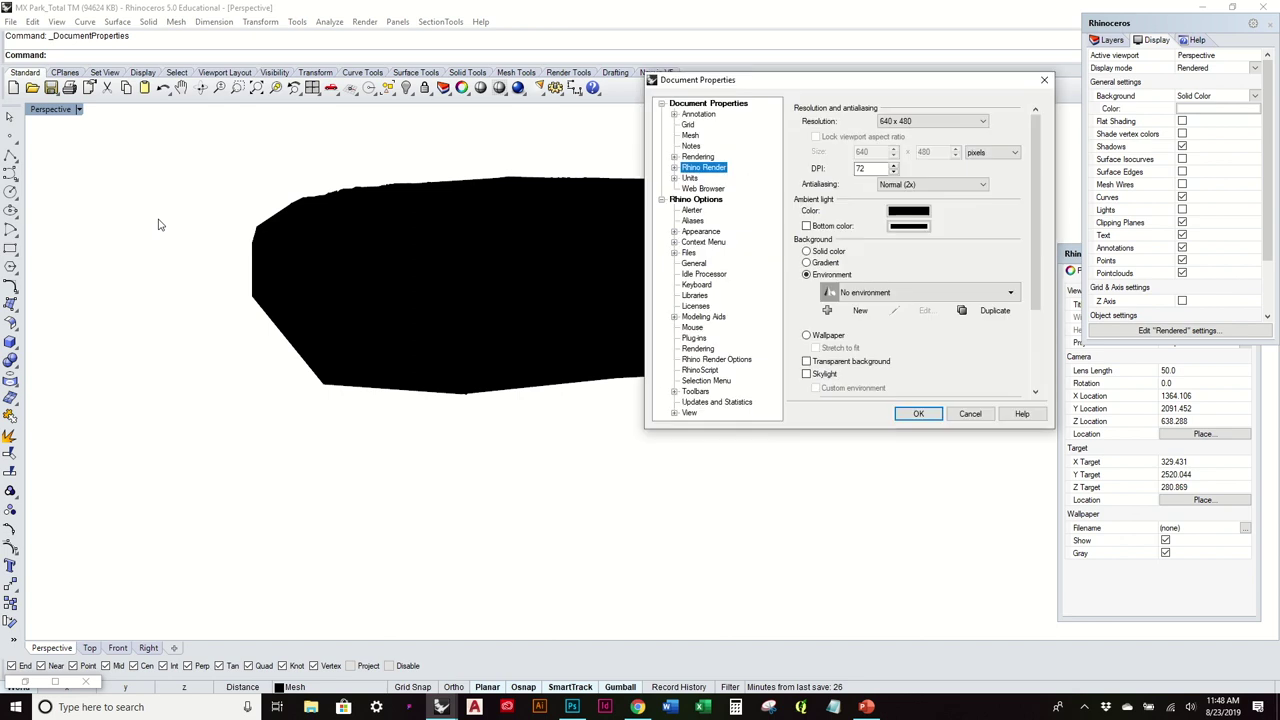
pyautogui.click(675, 413)
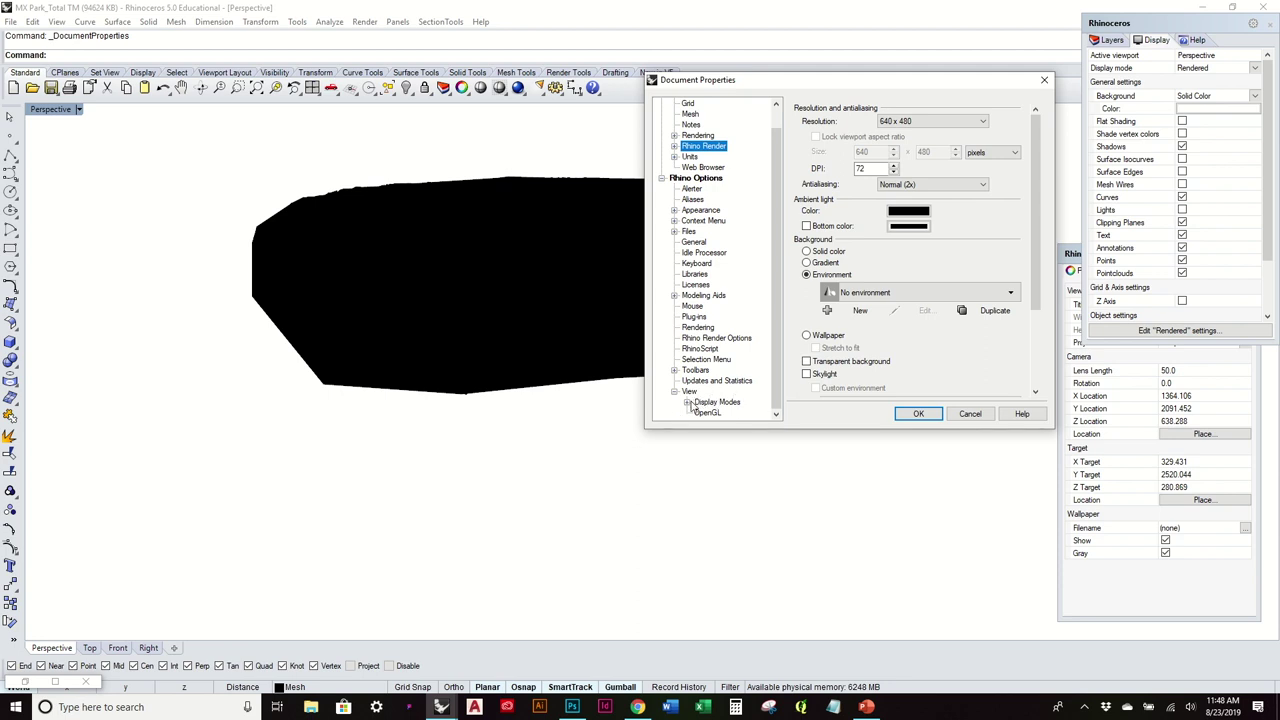
pyautogui.click(688, 402)
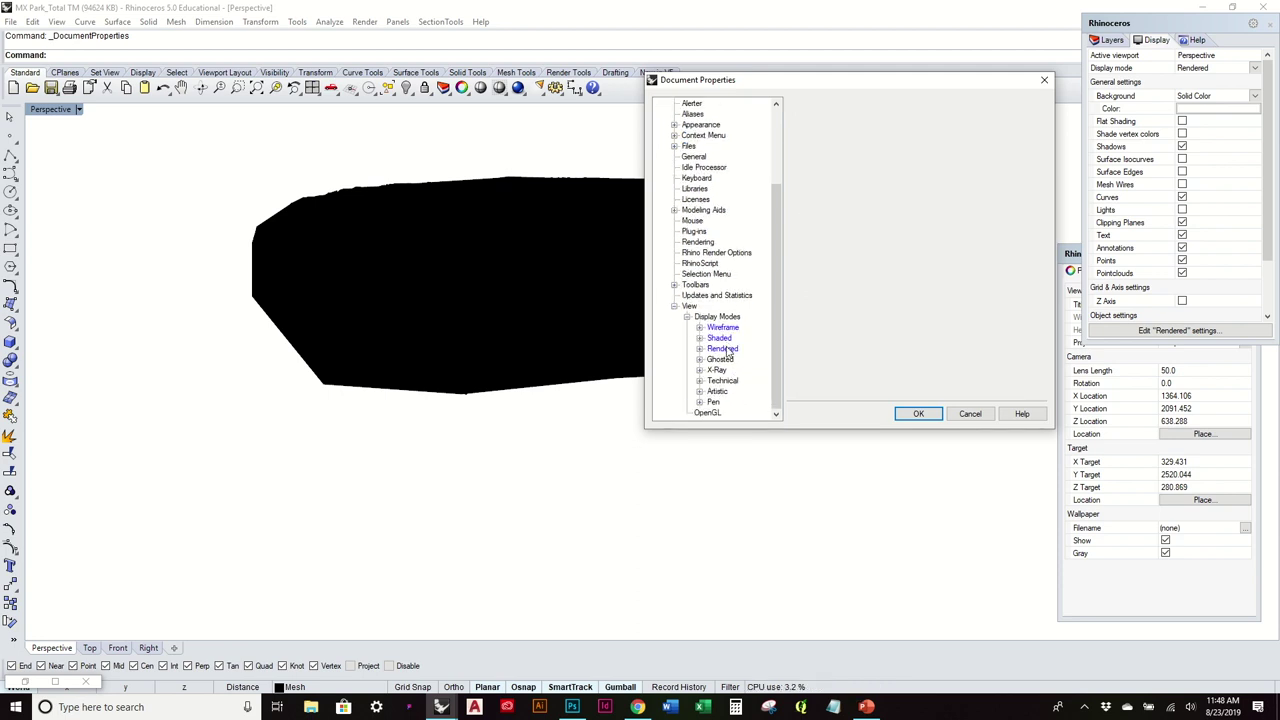
pyautogui.click(724, 349)
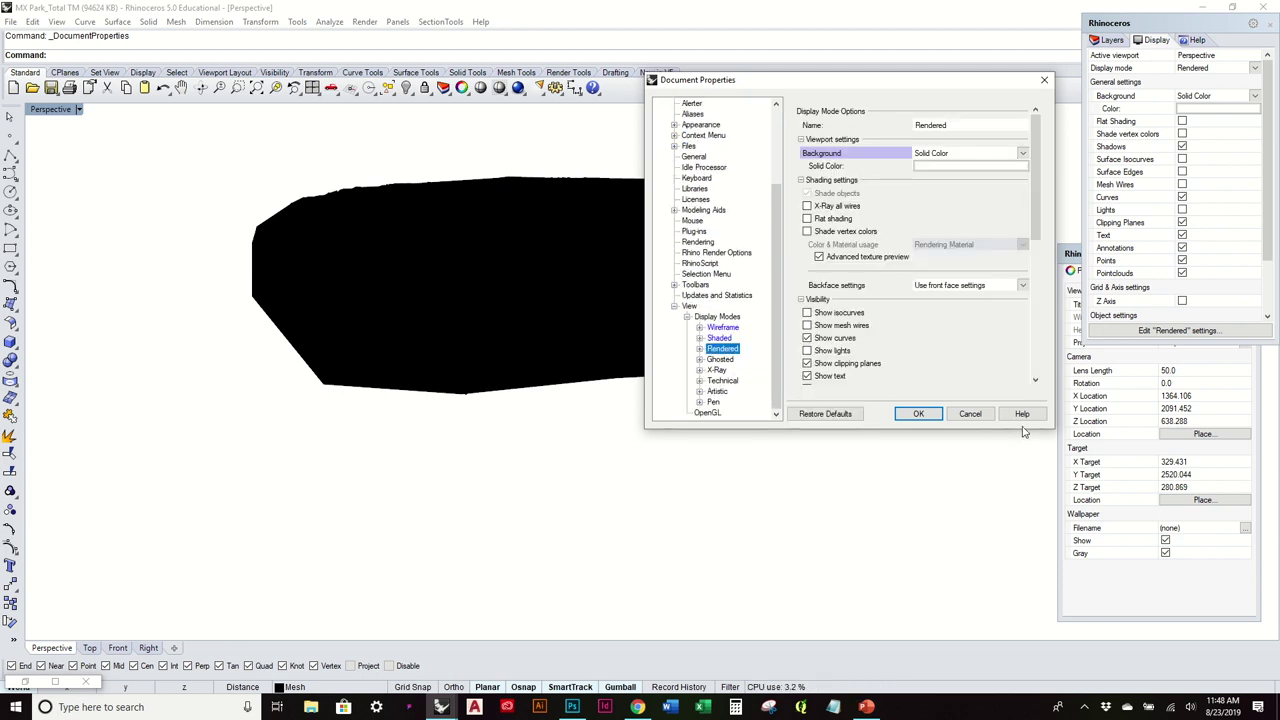
pyautogui.click(808, 339)
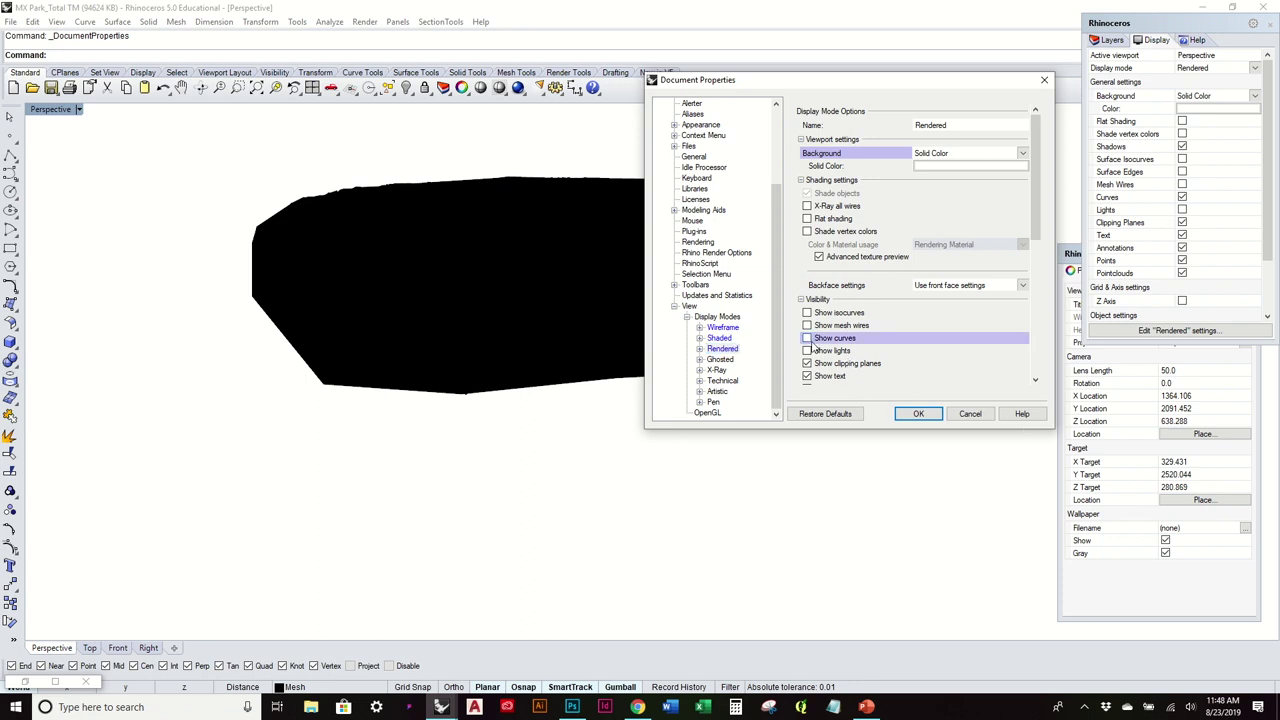
# Review the Rendered mode's remaining visibility, lighting and clipping plane options and accept the settings
pyautogui.scroll(-1, 886, 371)
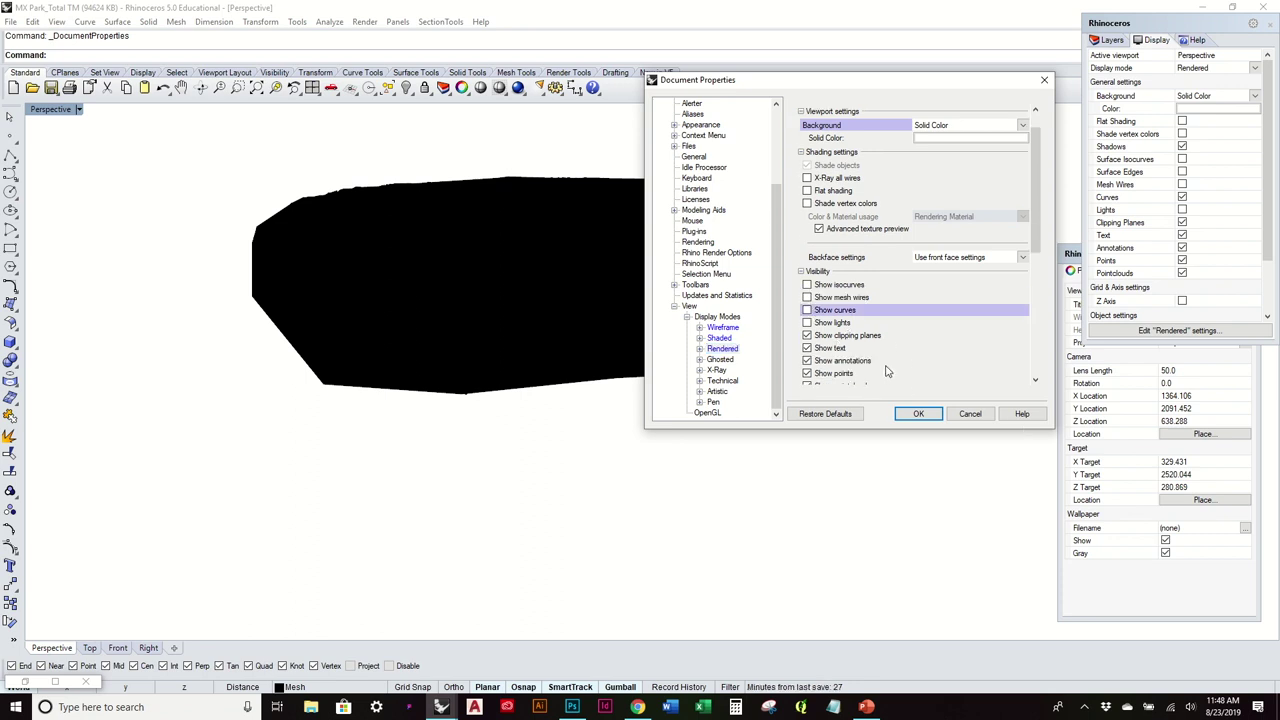
pyautogui.scroll(-1, 886, 371)
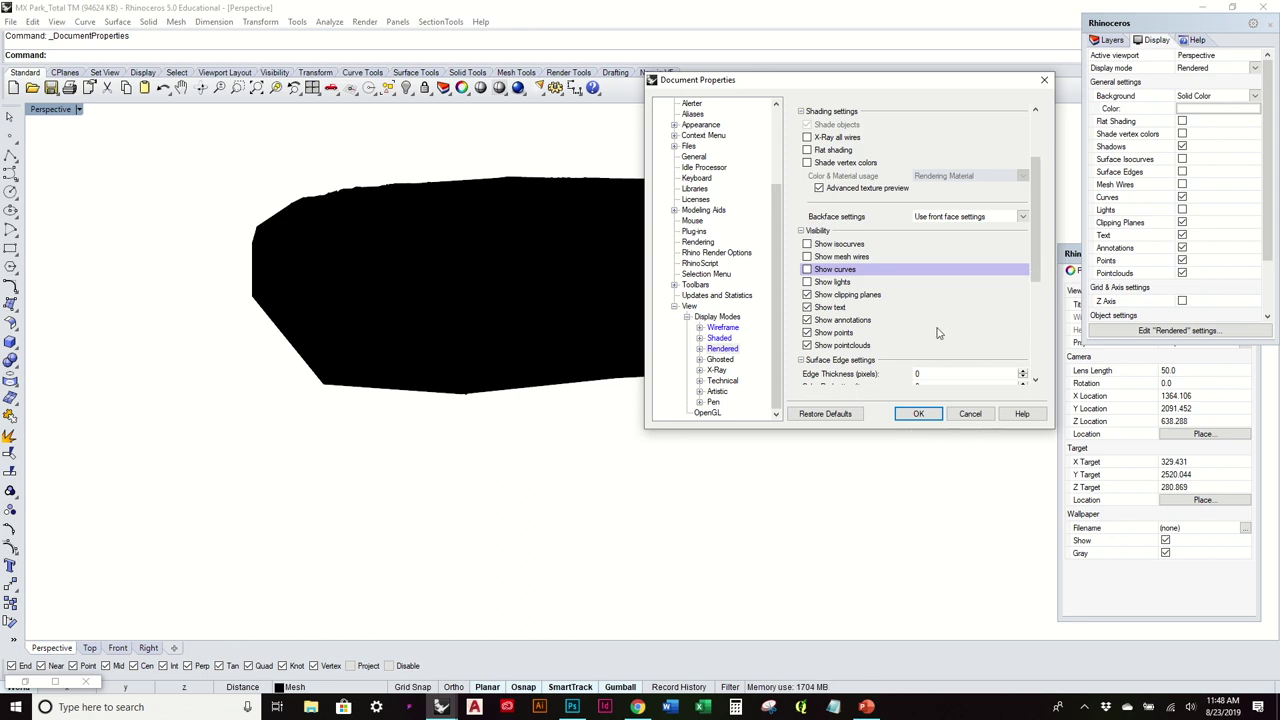
pyautogui.moveTo(1043, 231); pyautogui.dragTo(1040, 330)
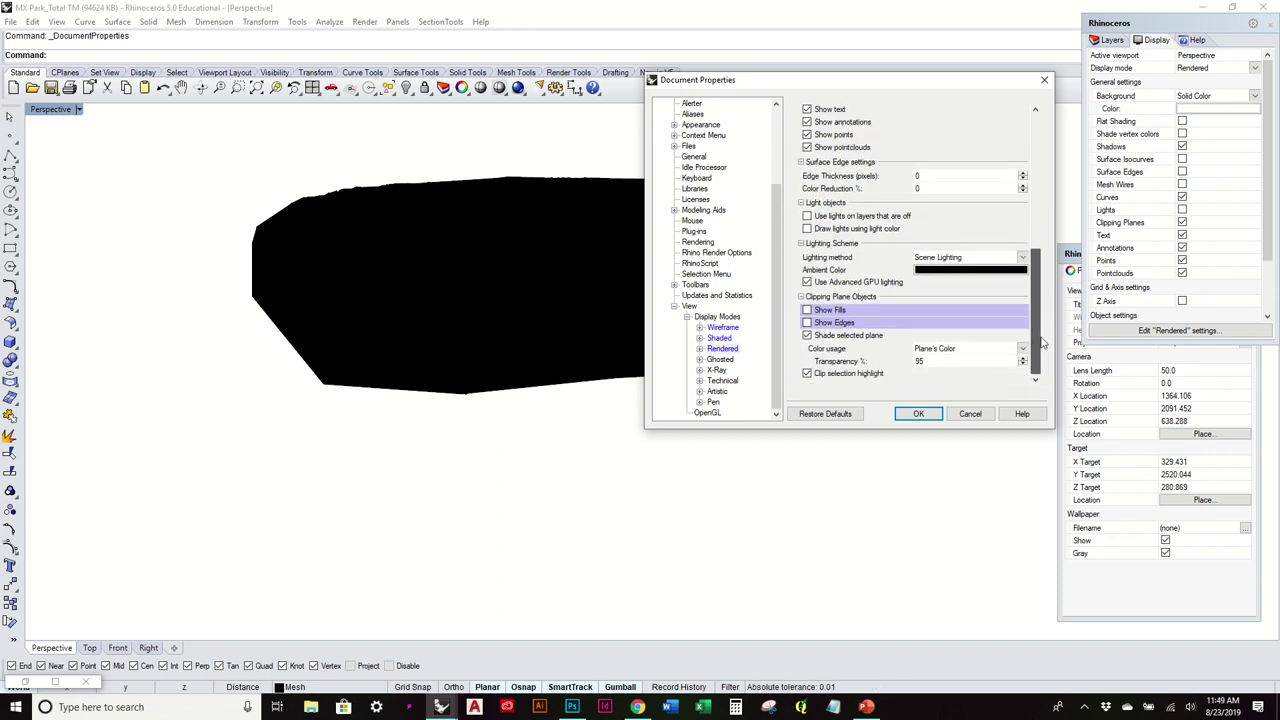
pyautogui.moveTo(1040, 342); pyautogui.dragTo(1046, 286)
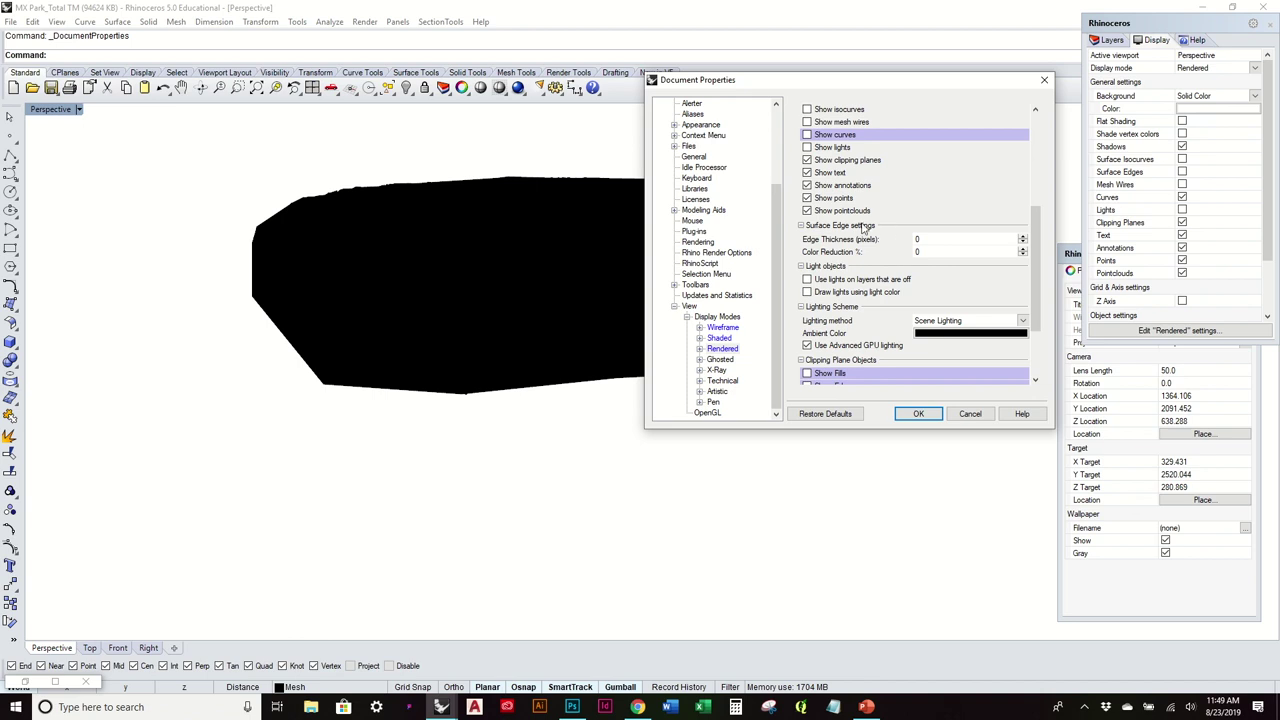
pyautogui.click(918, 413)
# Inspect the black uncolored mesh up close from several angles, and return to an overview of it
pyautogui.scroll(10, 716, 298)
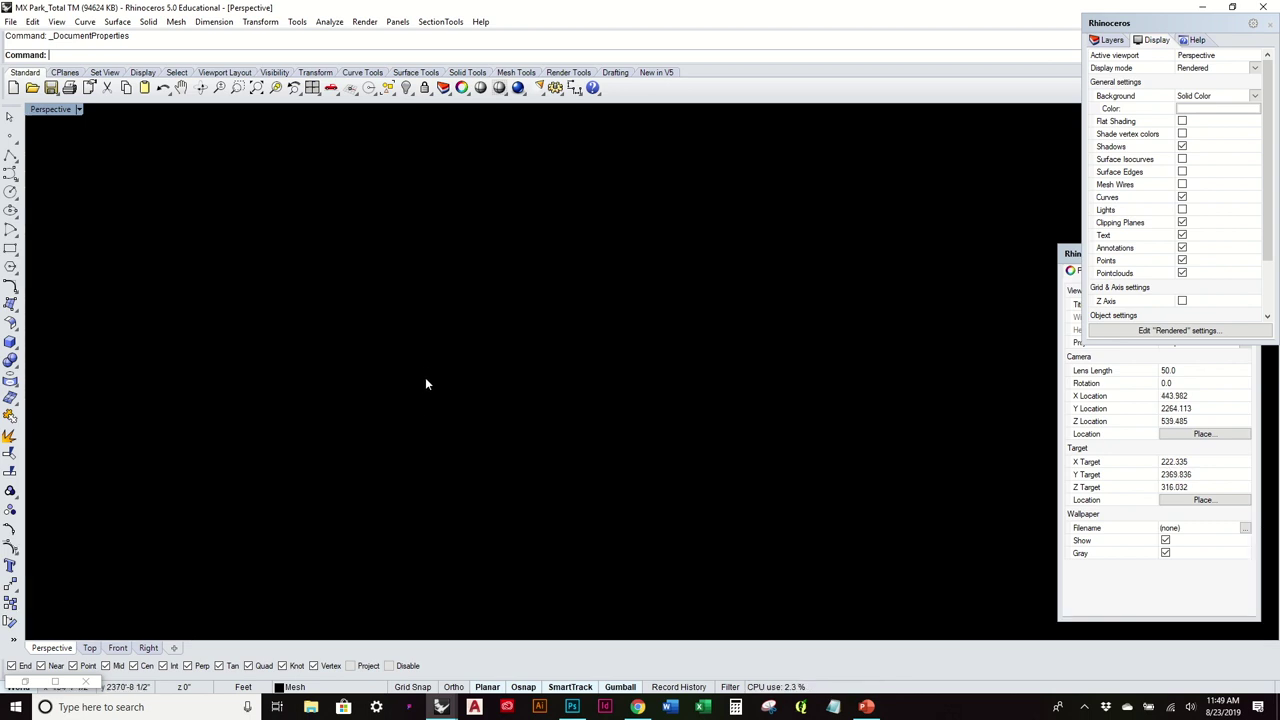
pyautogui.moveTo(425, 383); pyautogui.dragTo(426, 285, button='right')
pyautogui.moveTo(426, 242); pyautogui.dragTo(434, 314, button='right')
pyautogui.scroll(4, 496, 240)
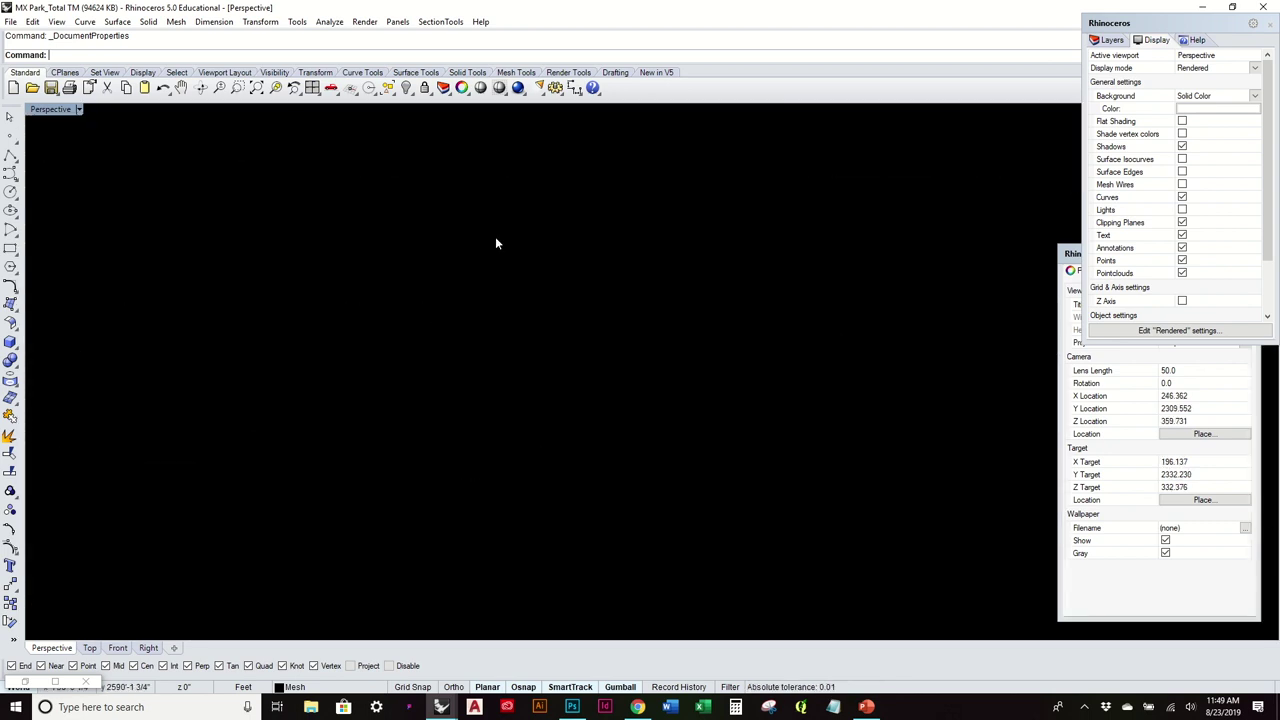
pyautogui.moveTo(495, 243); pyautogui.dragTo(531, 326, button='right')
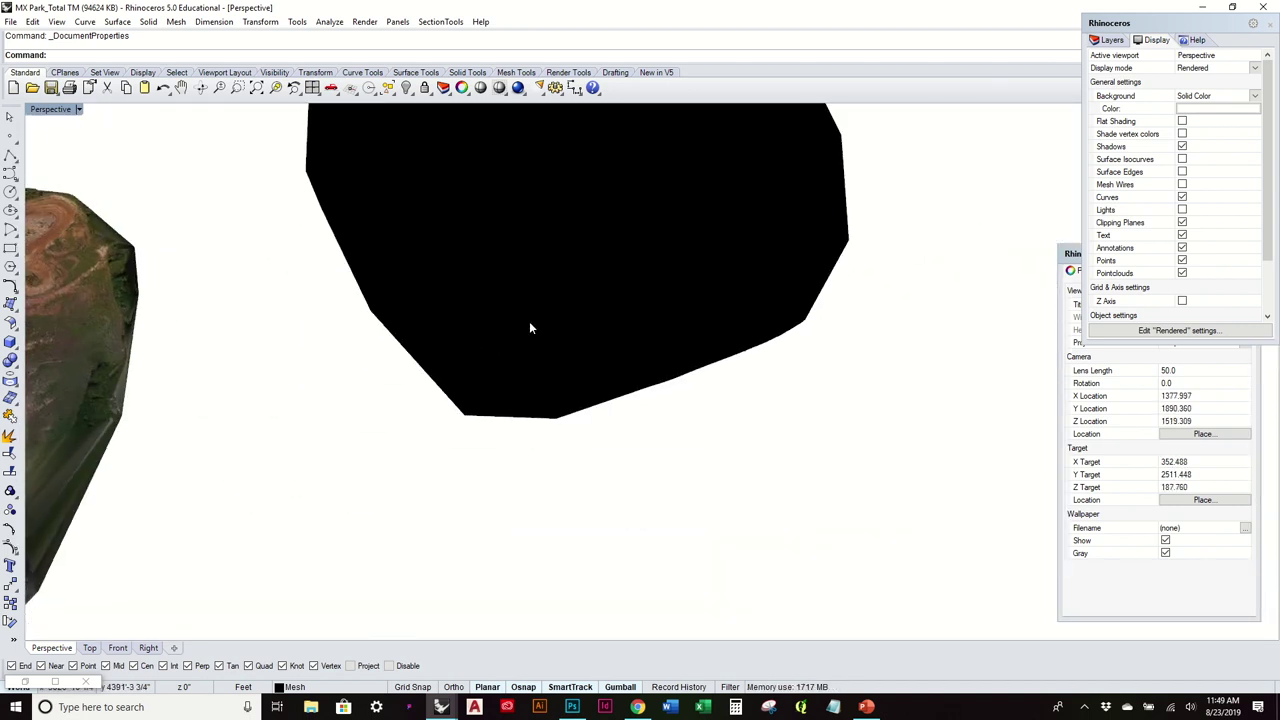
# Restore the Grasshopper window and check the Clean Cloud component that feeds the Delaunay mesh component
pyautogui.click(25, 682)
pyautogui.click(1072, 390)
pyautogui.moveTo(1050, 353); pyautogui.dragTo(1009, 390, button='right')
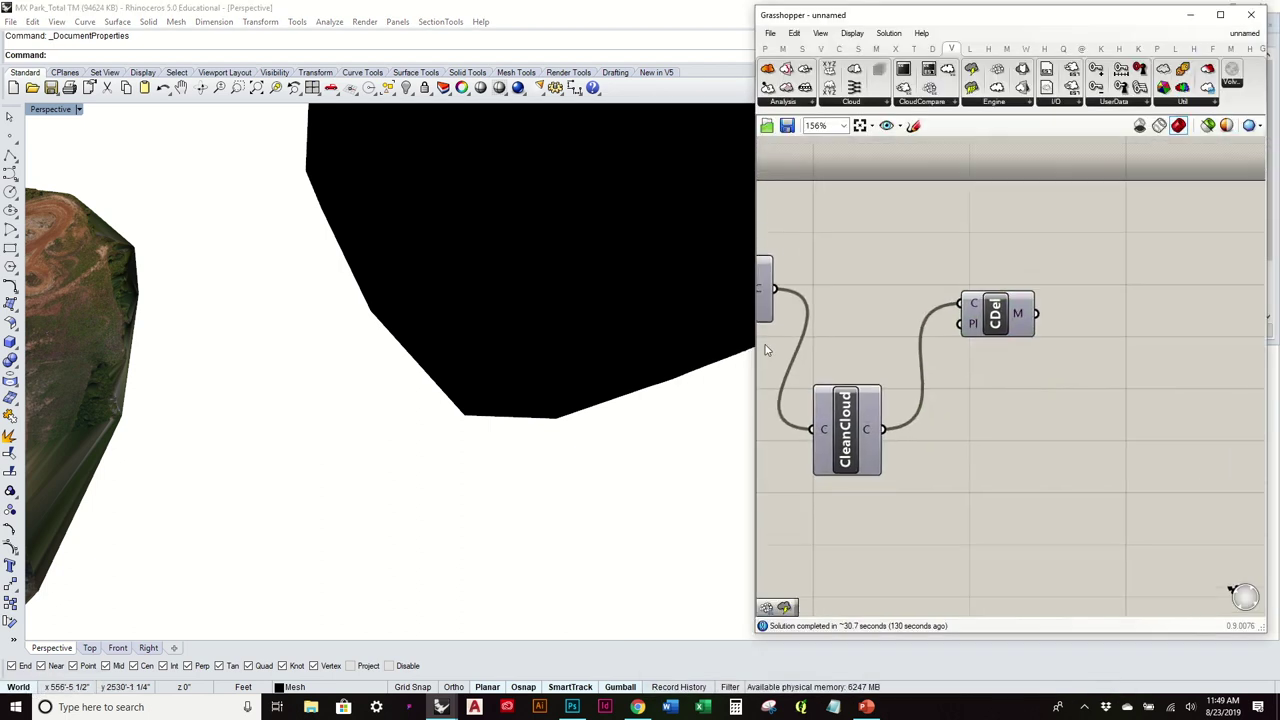
pyautogui.click(852, 440)
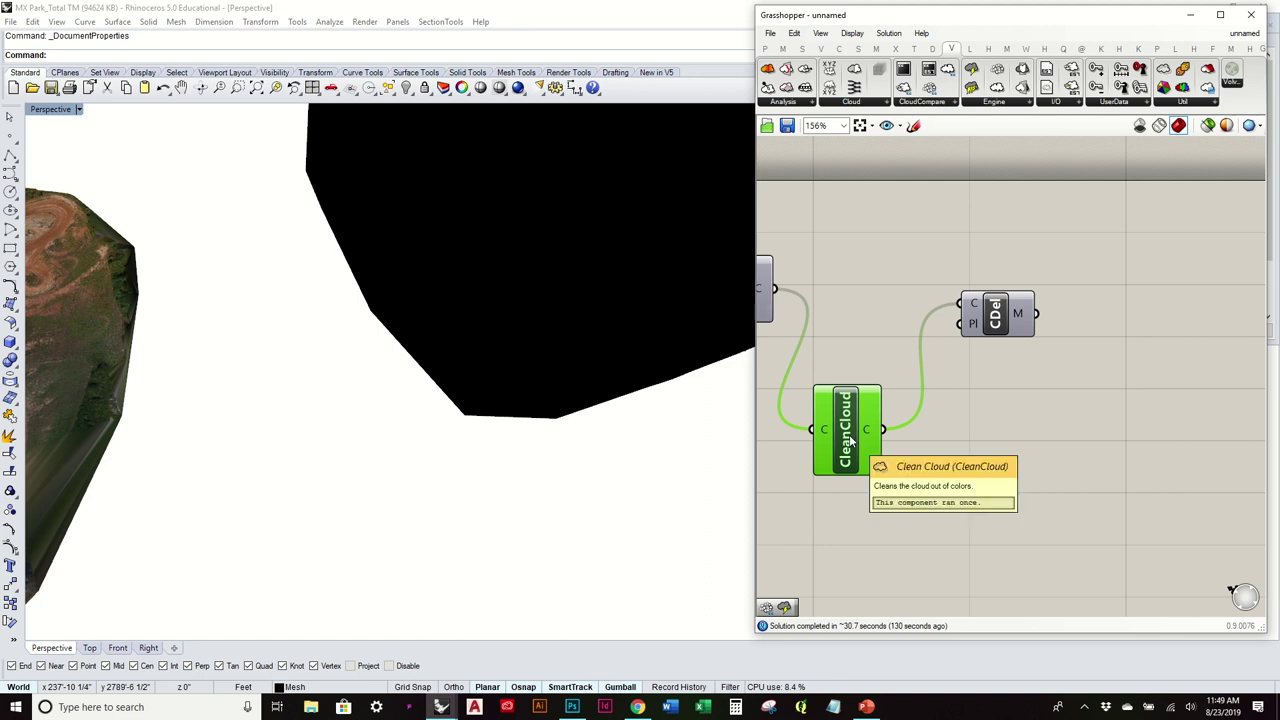
pyautogui.rightClick(850, 440)
# Return to the Rhino viewport and show all hidden objects around the original point clouds
pyautogui.click(466, 458)
pyautogui.scroll(-6, 496, 450)
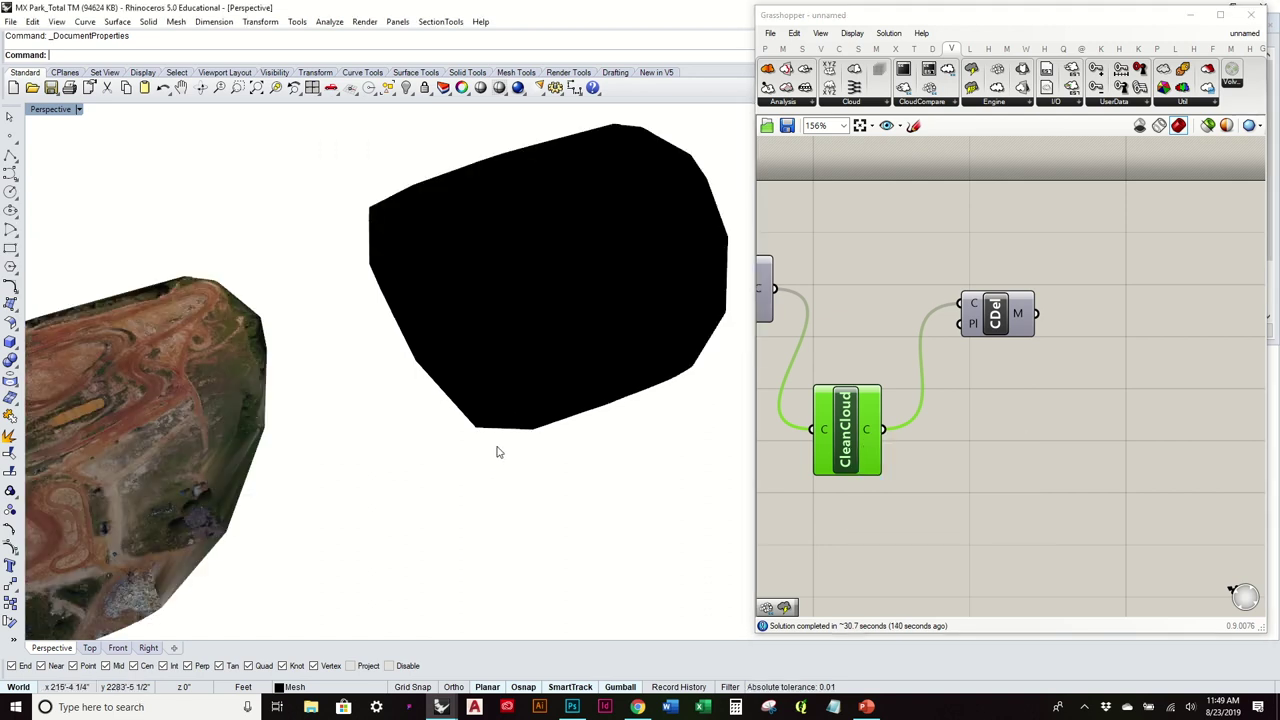
pyautogui.moveTo(380, 462); pyautogui.dragTo(440, 292, button='right')
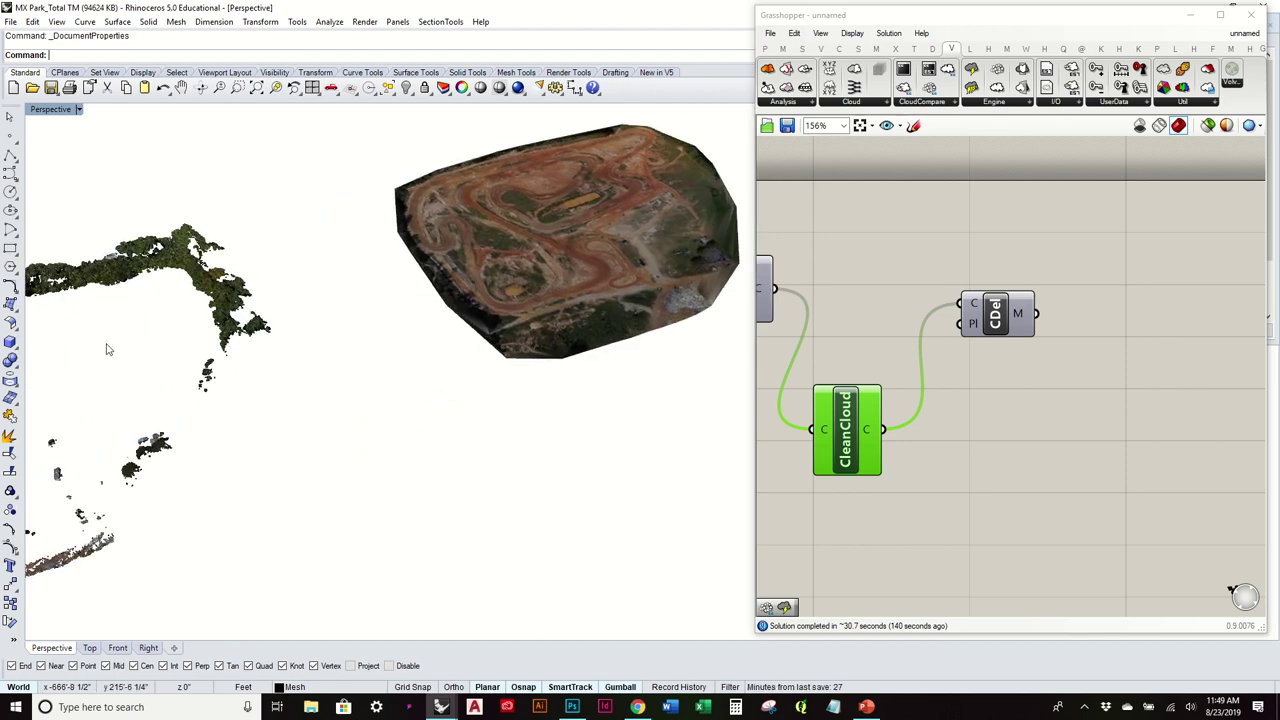
pyautogui.hotkey('ctrl', 'alt', 'h')
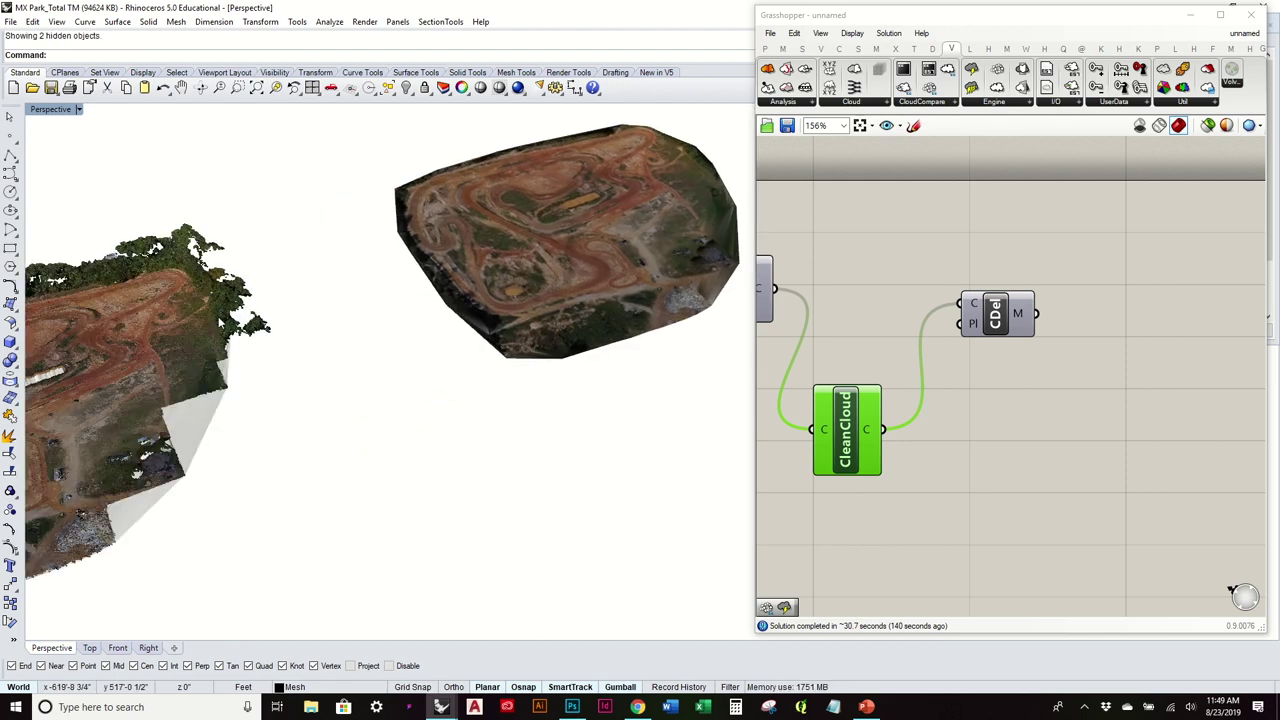
# Select the mesh beneath the ground point cloud, move it along the X axis clear of the cloud, and deselect it
pyautogui.click(391, 351)
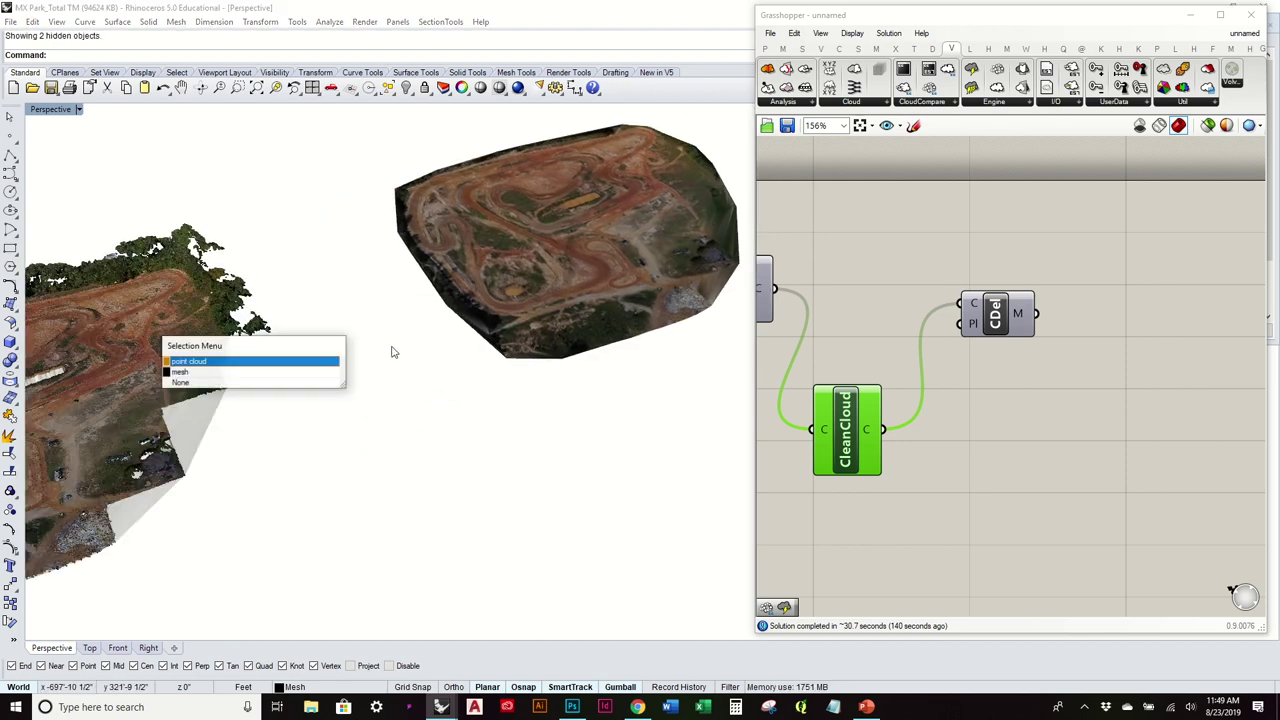
pyautogui.click(246, 361)
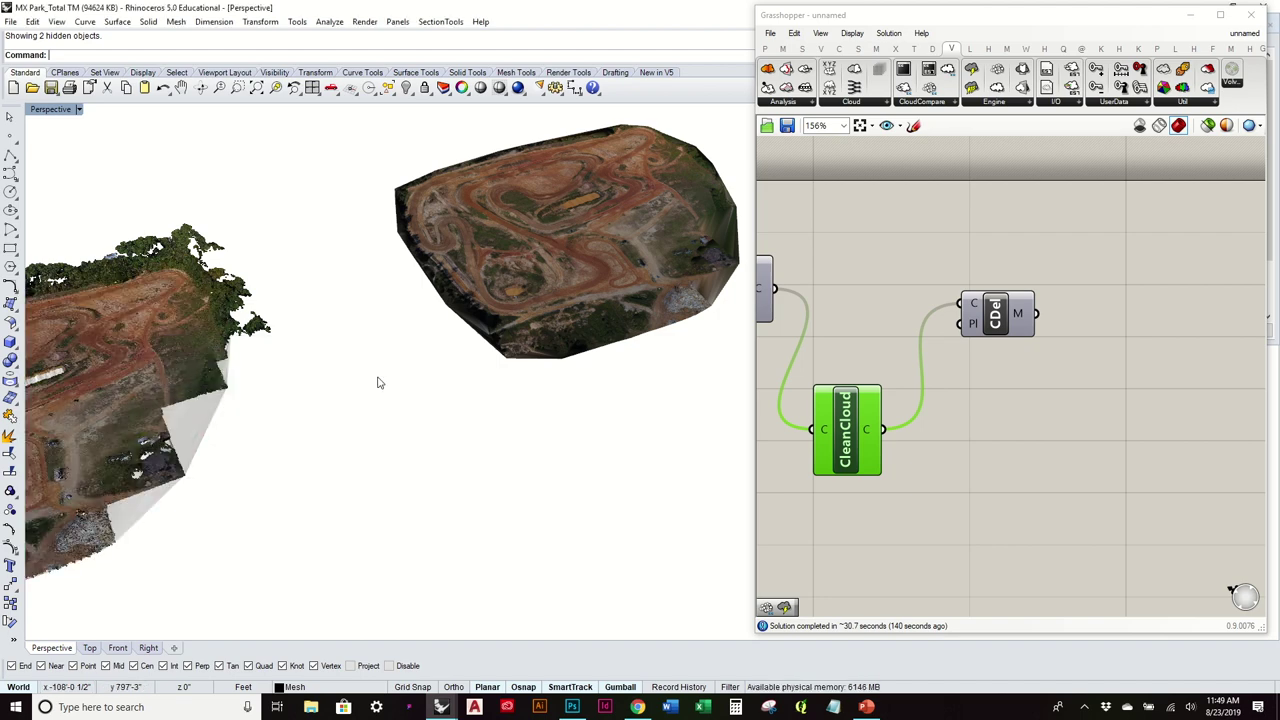
pyautogui.click(291, 435)
pyautogui.moveTo(474, 414); pyautogui.dragTo(514, 409, button='right')
pyautogui.click(492, 378)
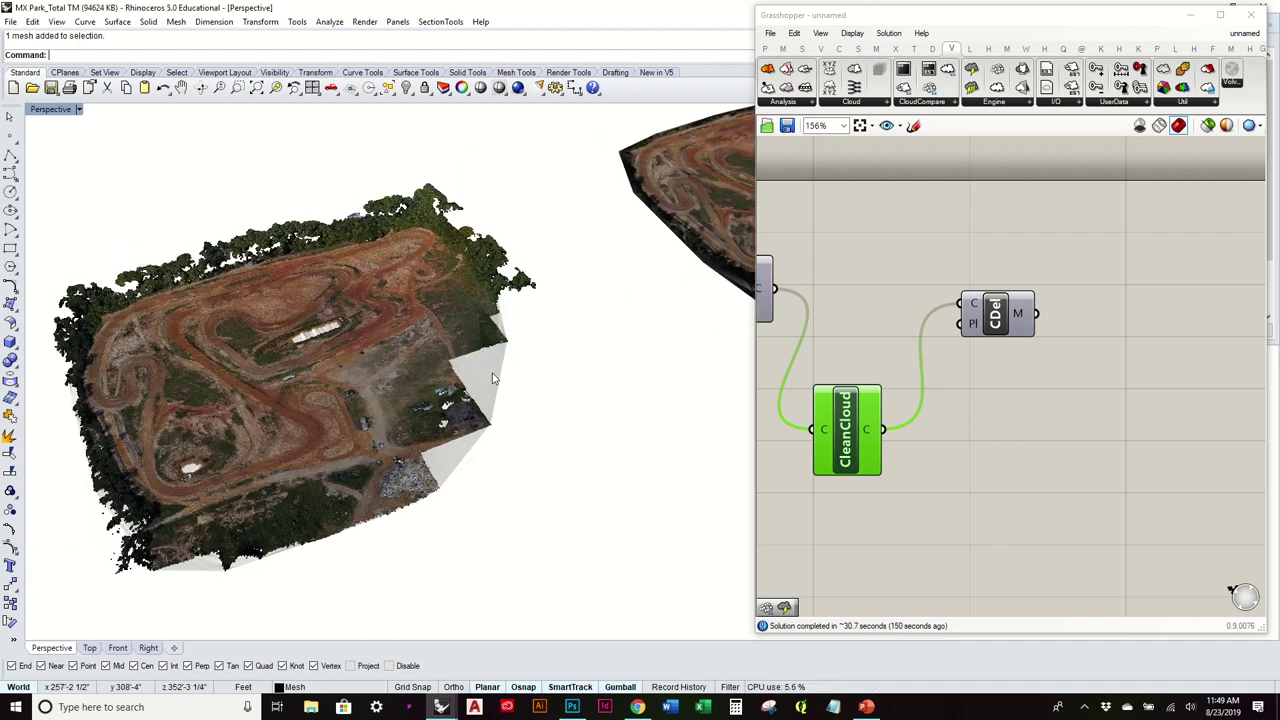
pyautogui.moveTo(330, 382); pyautogui.dragTo(316, 394, button='right')
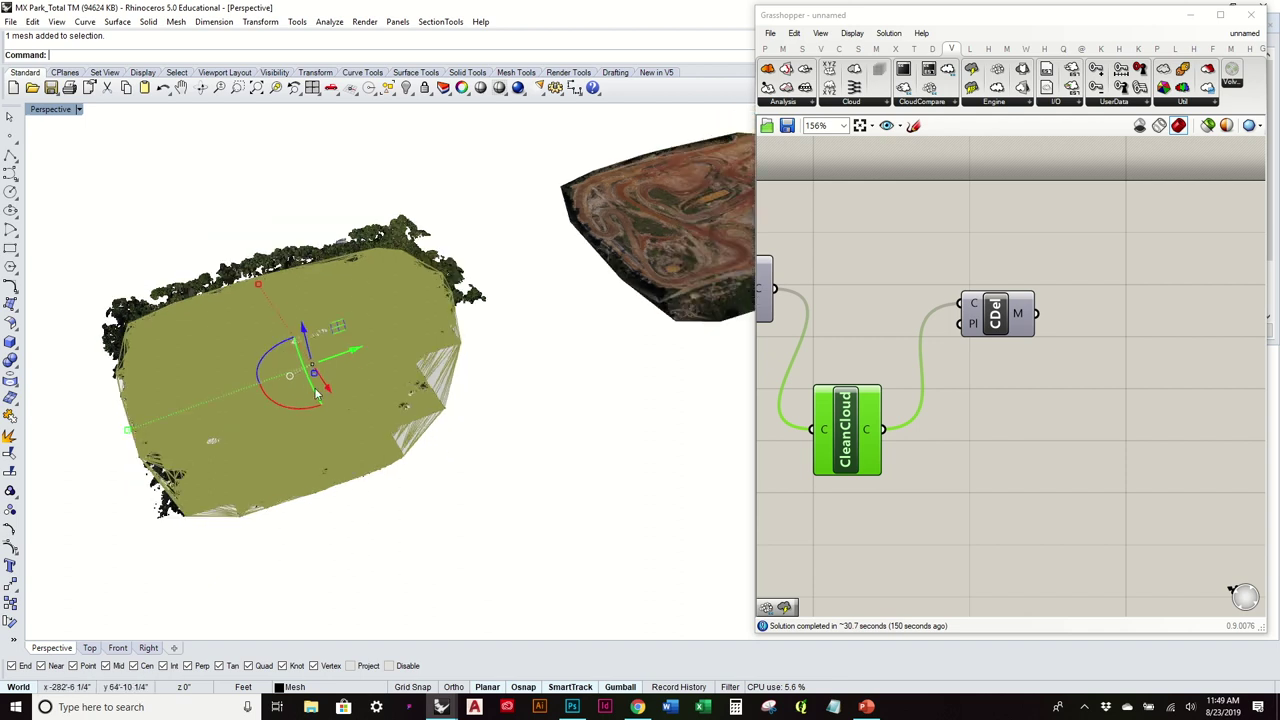
pyautogui.moveTo(316, 393); pyautogui.dragTo(505, 585)
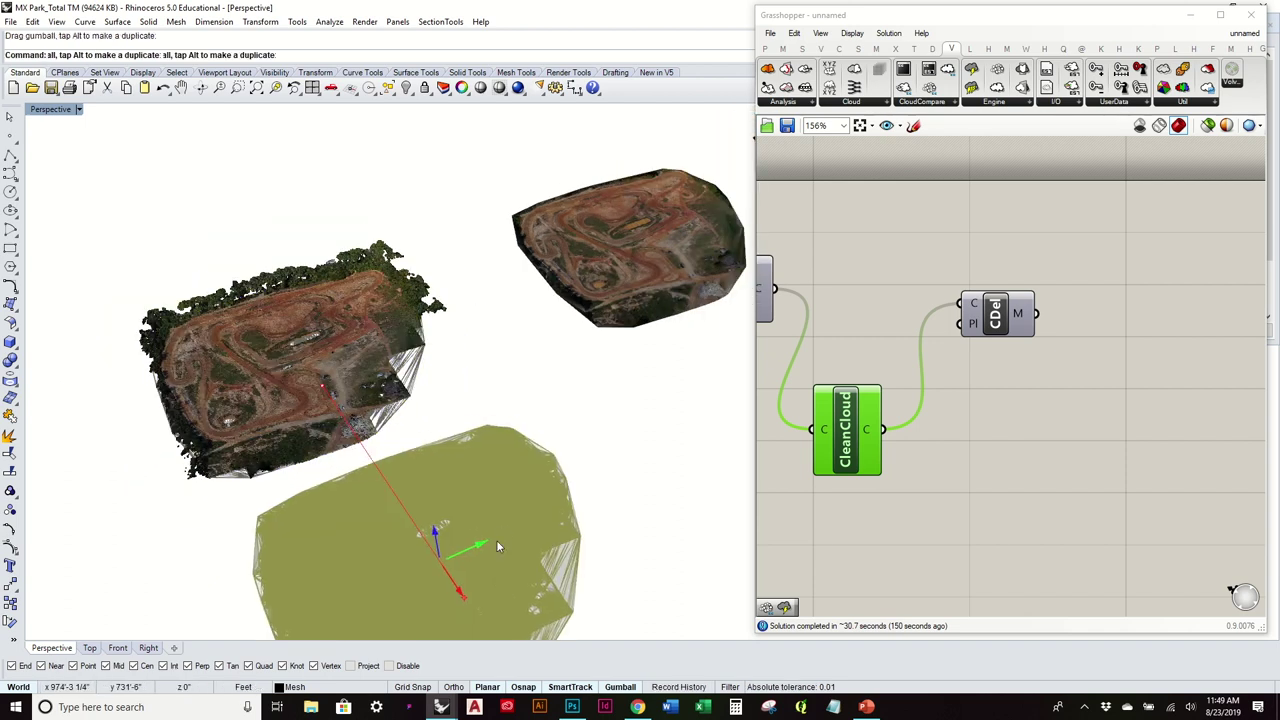
pyautogui.click(629, 543)
# Examine the gray shaded mesh's terrain relief along the tracks, mounds and edges, from close up and from a low angle
pyautogui.moveTo(511, 484); pyautogui.dragTo(505, 330, button='right')
pyautogui.scroll(10, 380, 352)
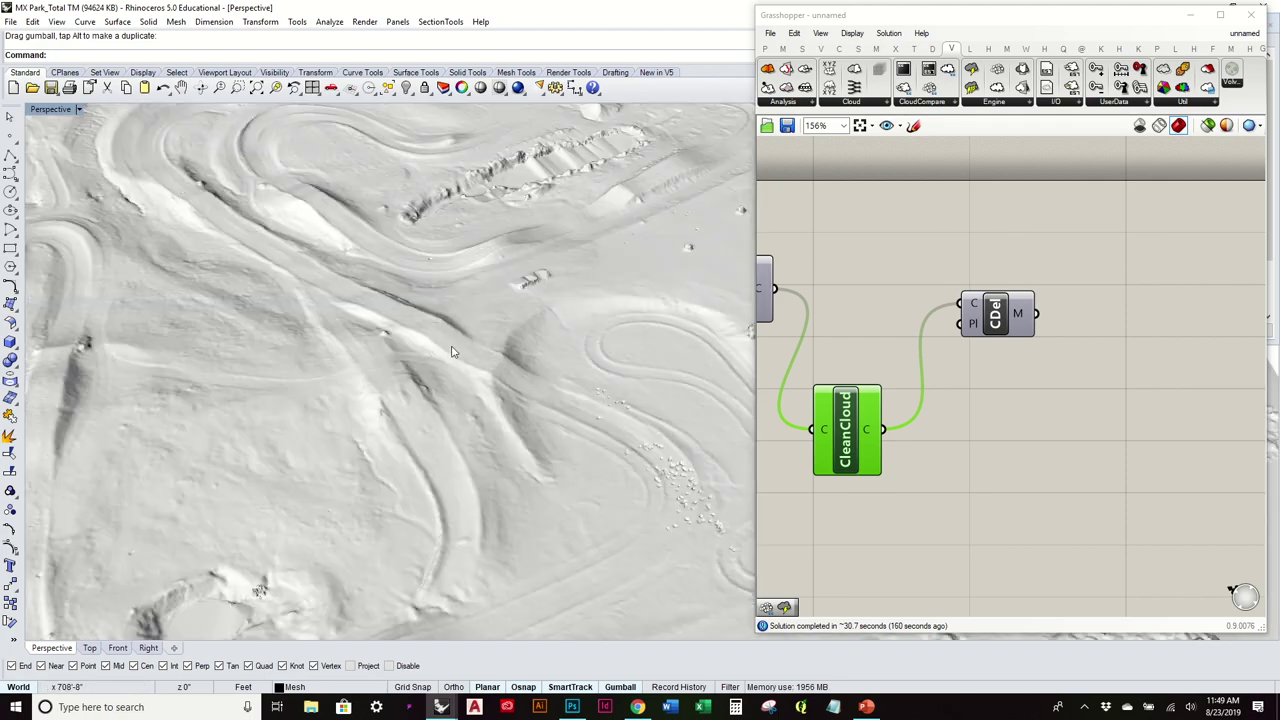
pyautogui.scroll(-8, 434, 338)
pyautogui.scroll(8, 405, 346)
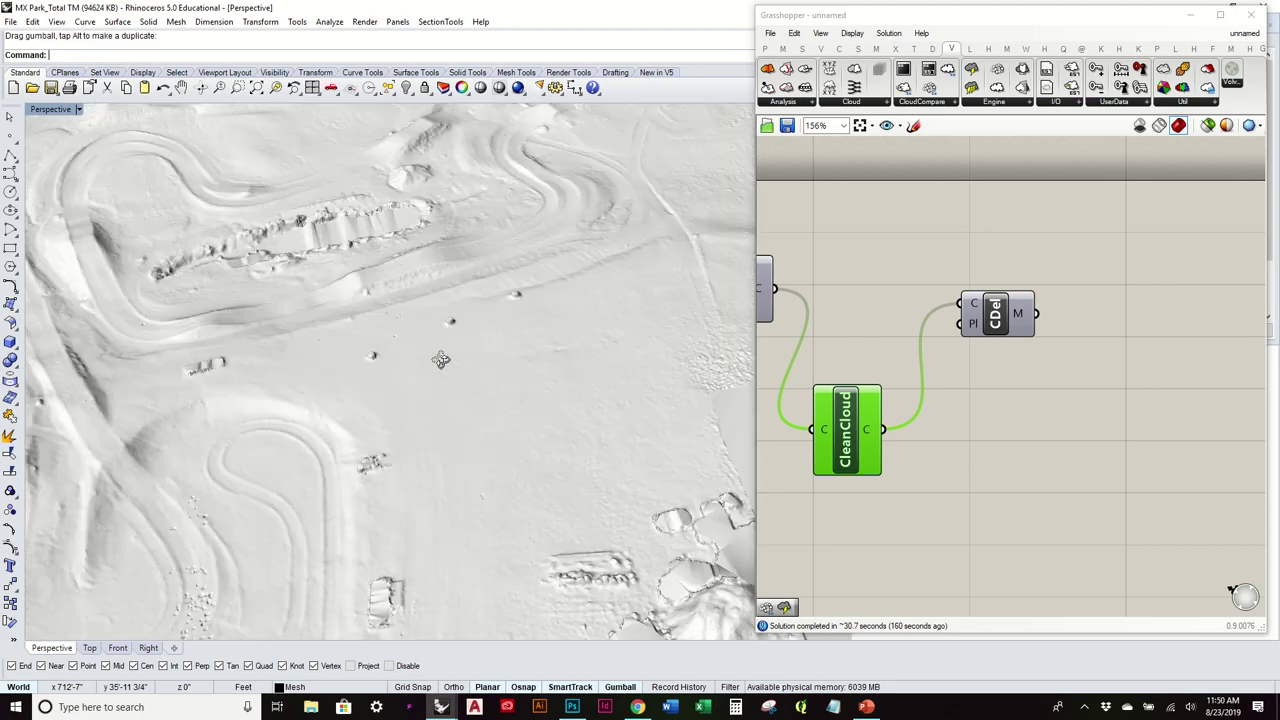
pyautogui.scroll(-5, 454, 372)
pyautogui.scroll(-5, 333, 386)
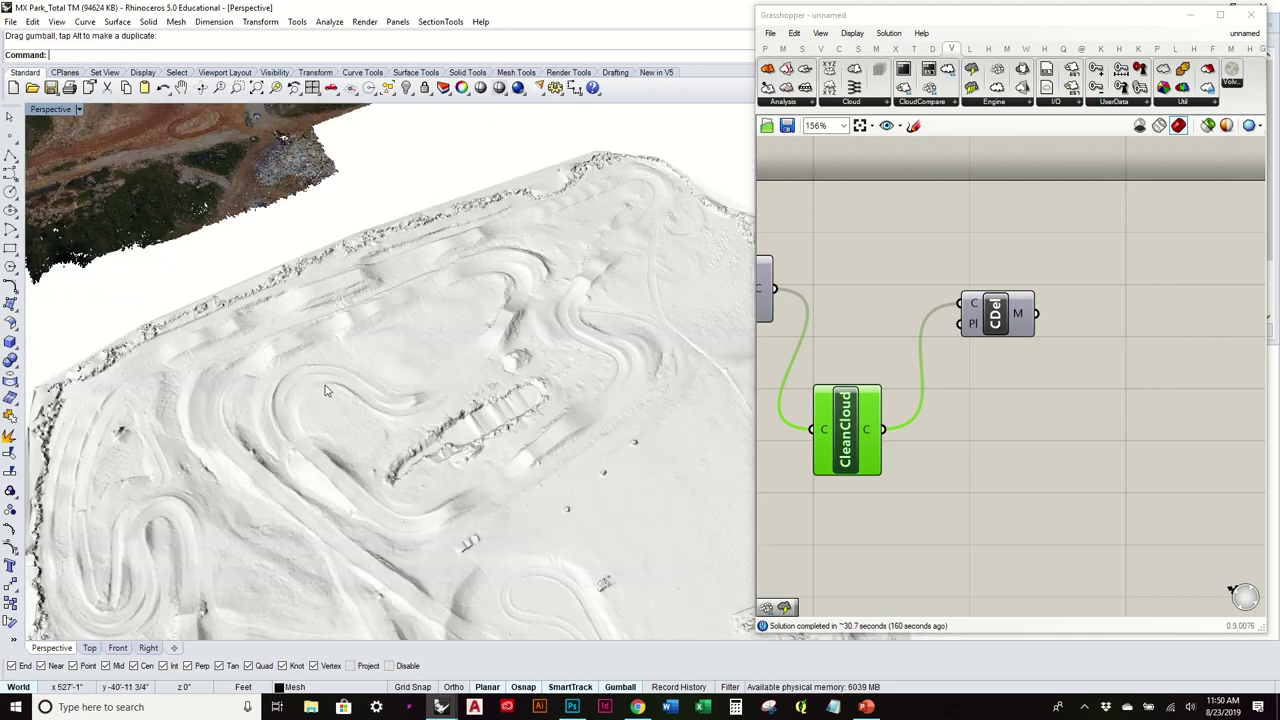
pyautogui.moveTo(374, 445); pyautogui.dragTo(363, 414, button='right')
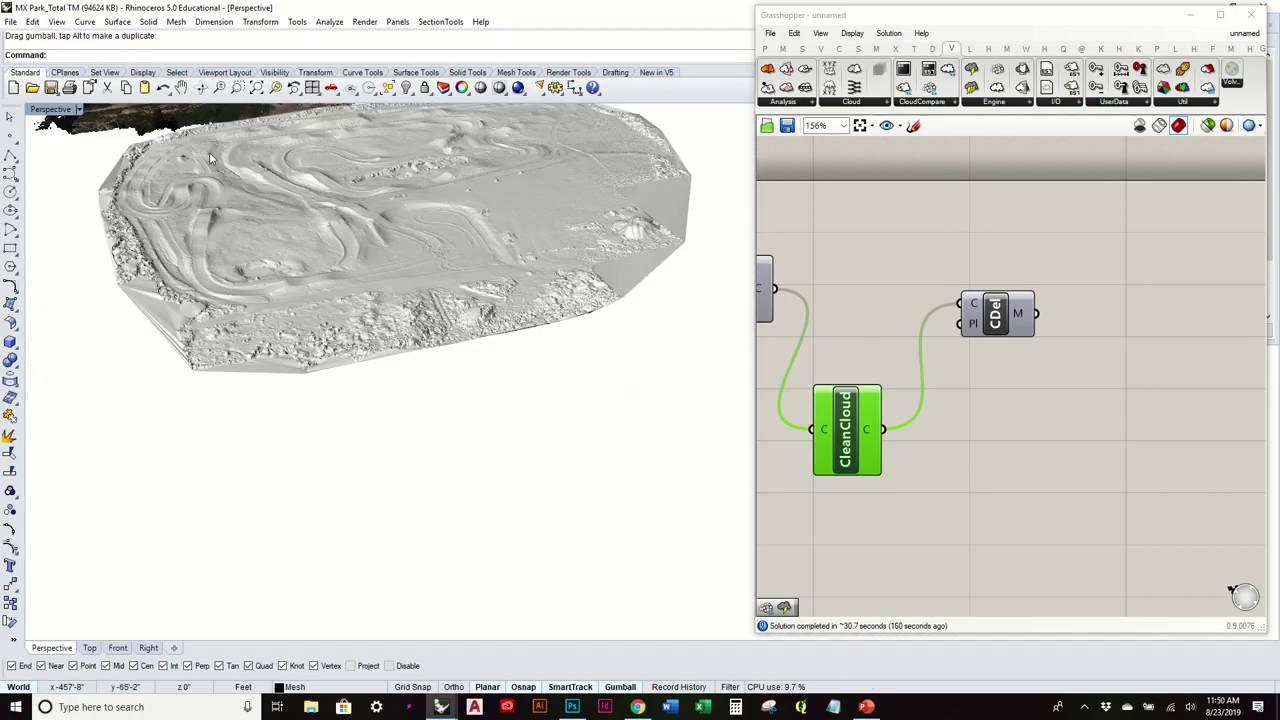
pyautogui.scroll(5, 213, 236)
pyautogui.scroll(-4, 386, 300)
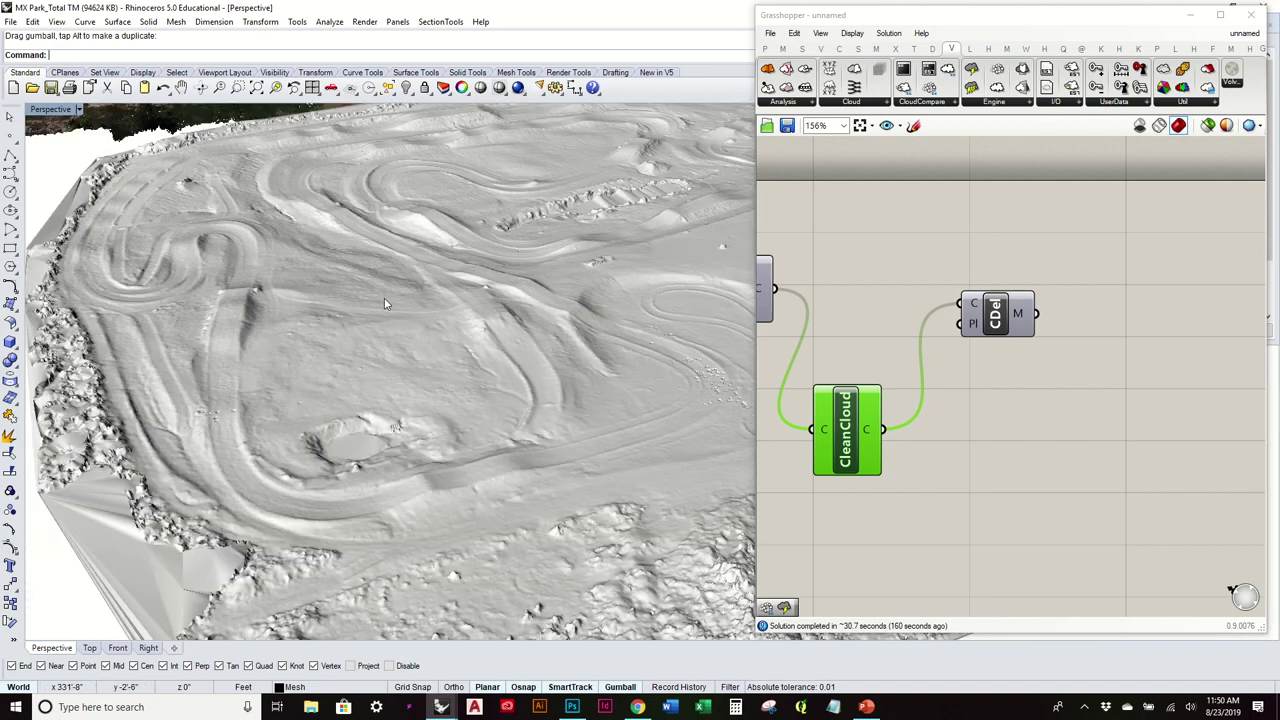
pyautogui.moveTo(422, 374); pyautogui.dragTo(422, 378, button='right')
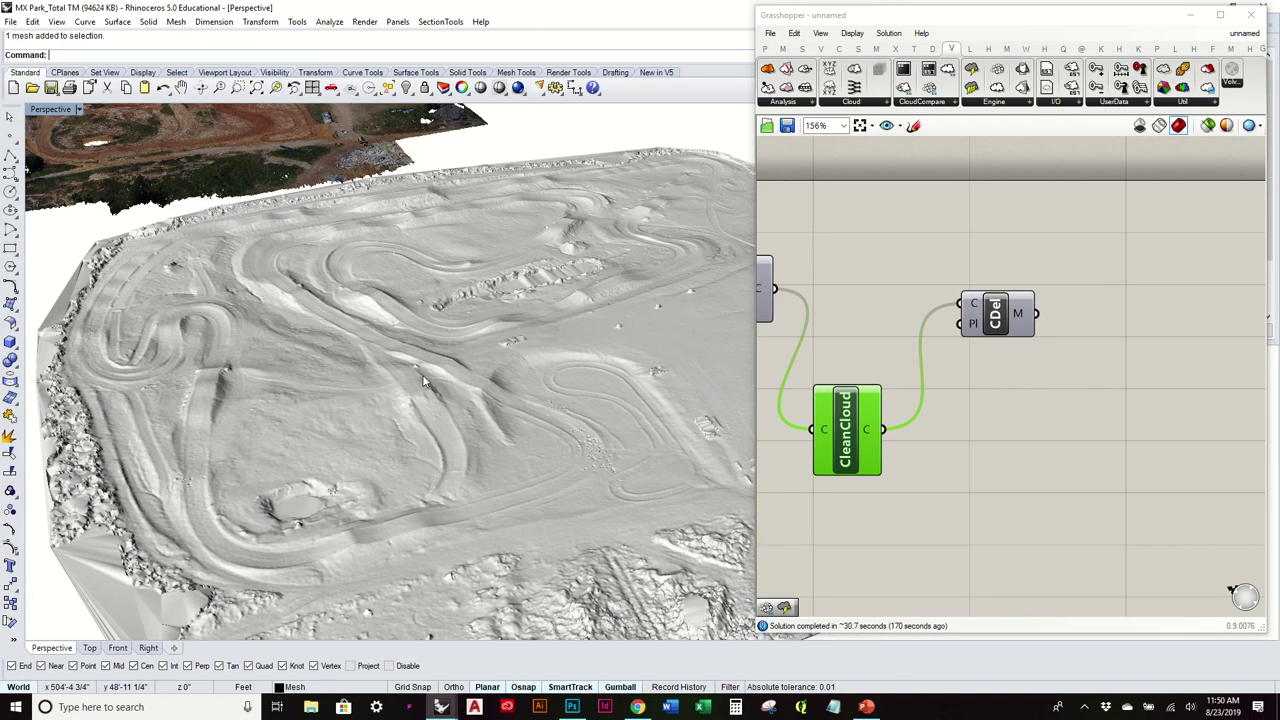
# Select the gray mesh, minimize Grasshopper to check the mesh's object properties, and clear the selection
pyautogui.click(422, 378)
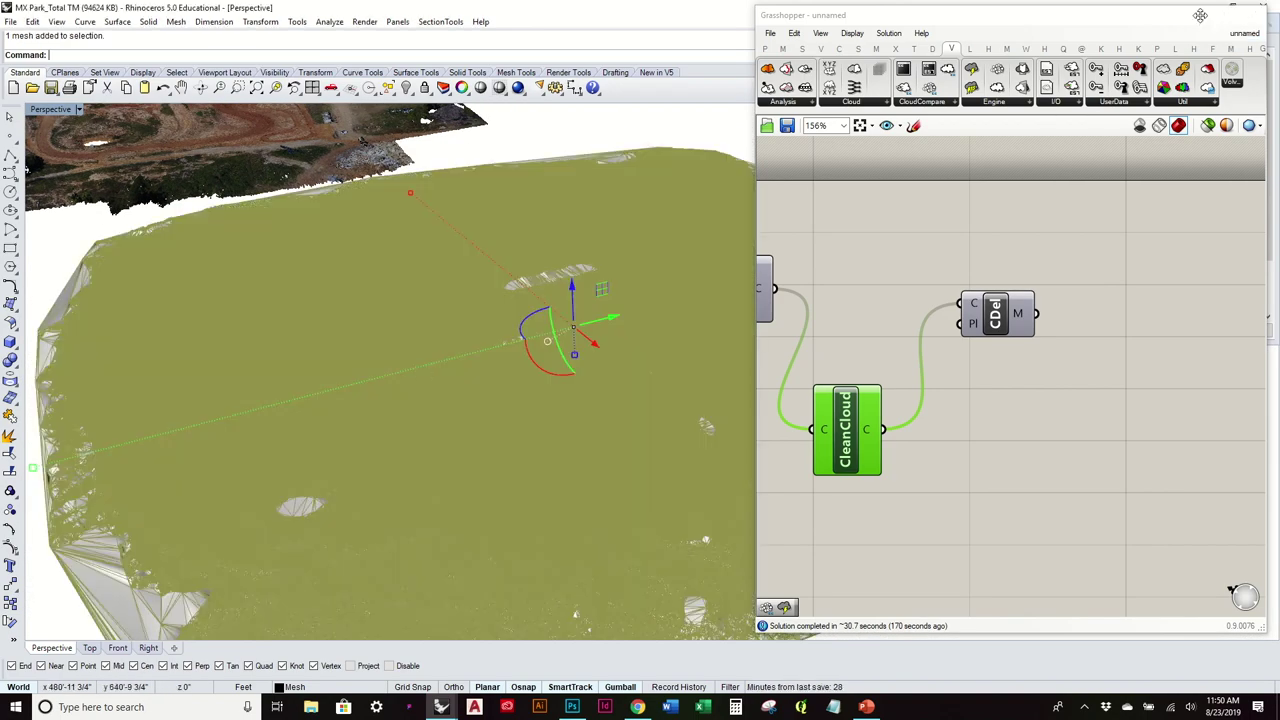
pyautogui.click(1190, 14)
pyautogui.click(1075, 253)
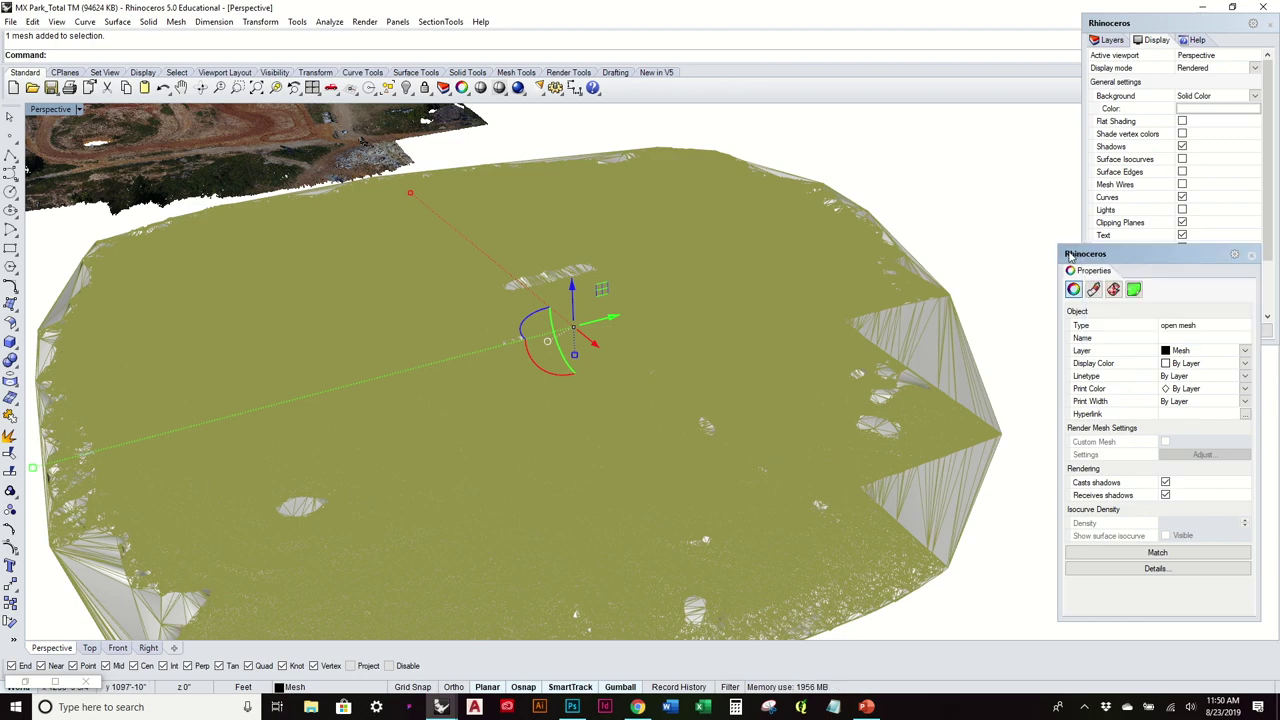
pyautogui.press('Escape')
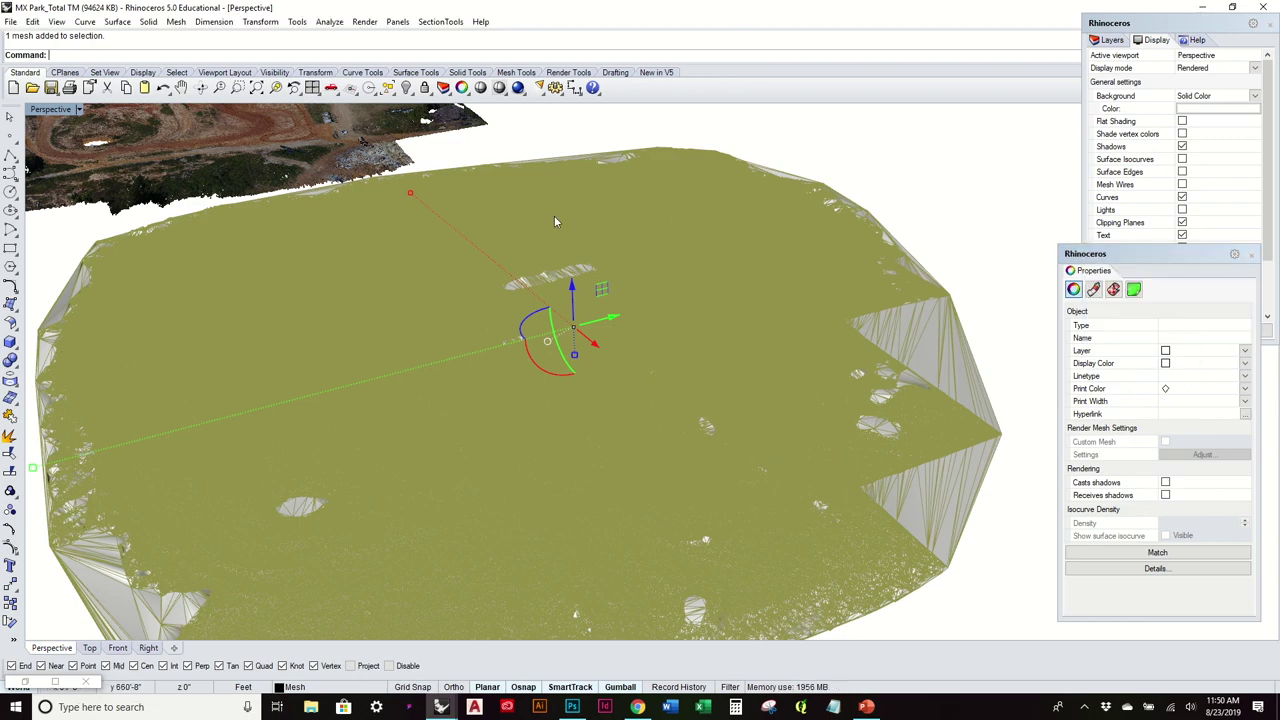
pyautogui.moveTo(554, 220); pyautogui.dragTo(356, 238, button='right')
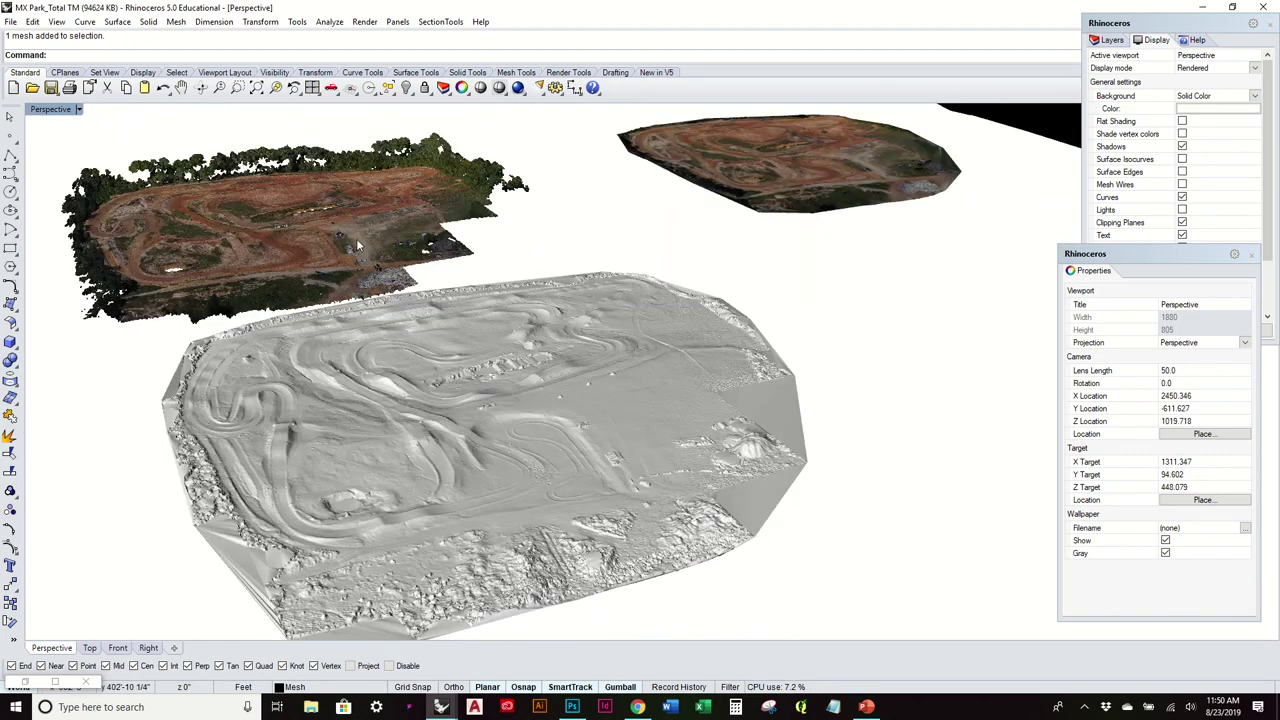
# Move the Las Ground point cloud along the X axis to the far side of the gray mesh
pyautogui.click(356, 238)
pyautogui.scroll(-5, 360, 245)
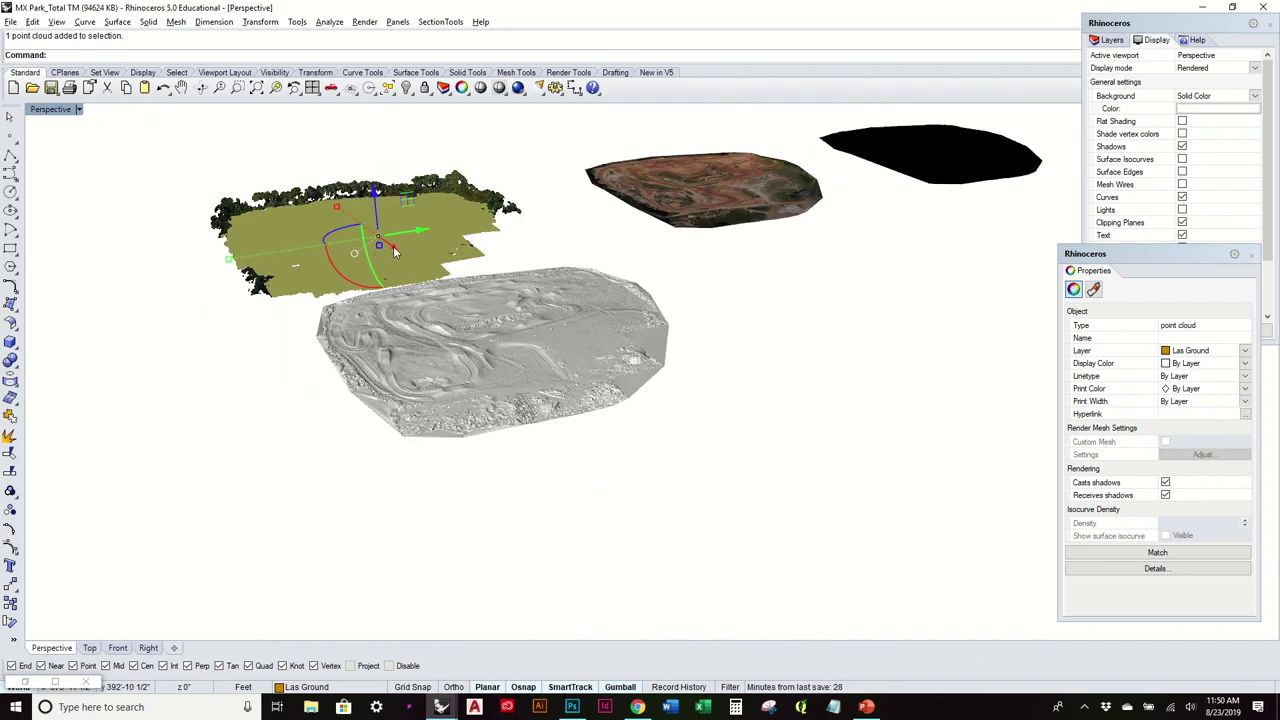
pyautogui.moveTo(394, 252); pyautogui.dragTo(768, 610)
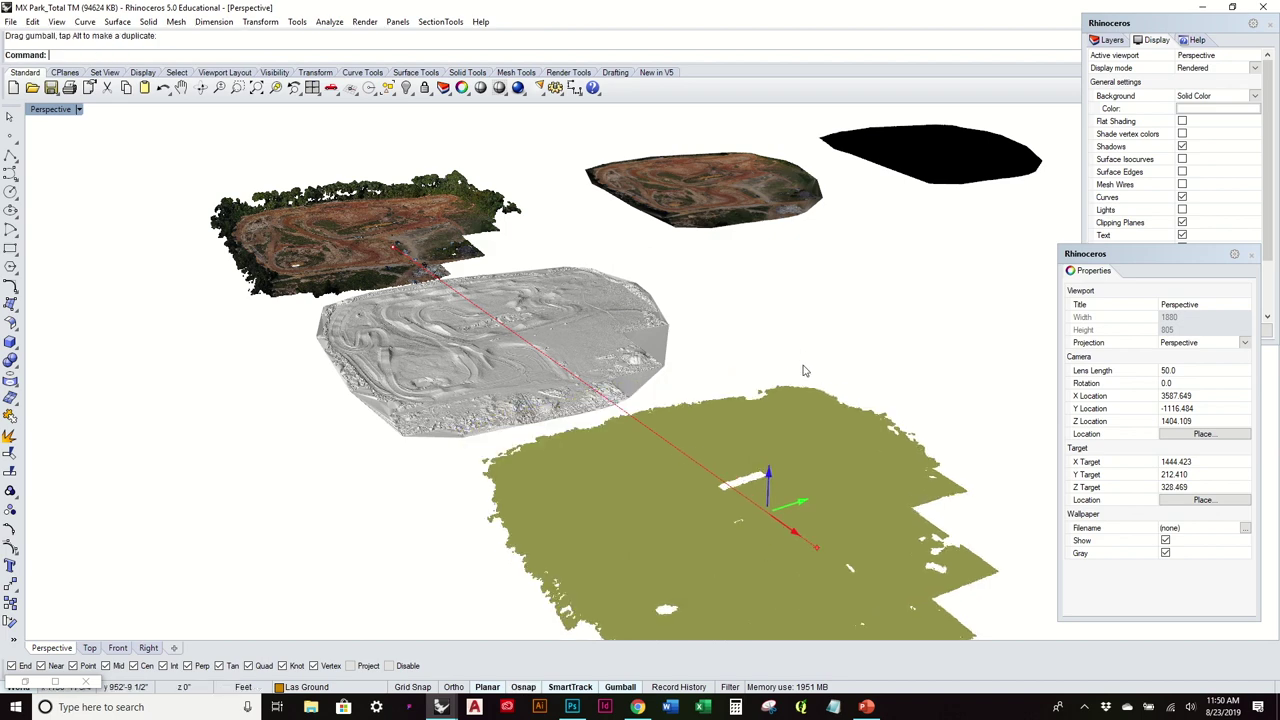
# Select the moved Las Ground point cloud and explode it into individual points
pyautogui.click(808, 338)
pyautogui.click(820, 457)
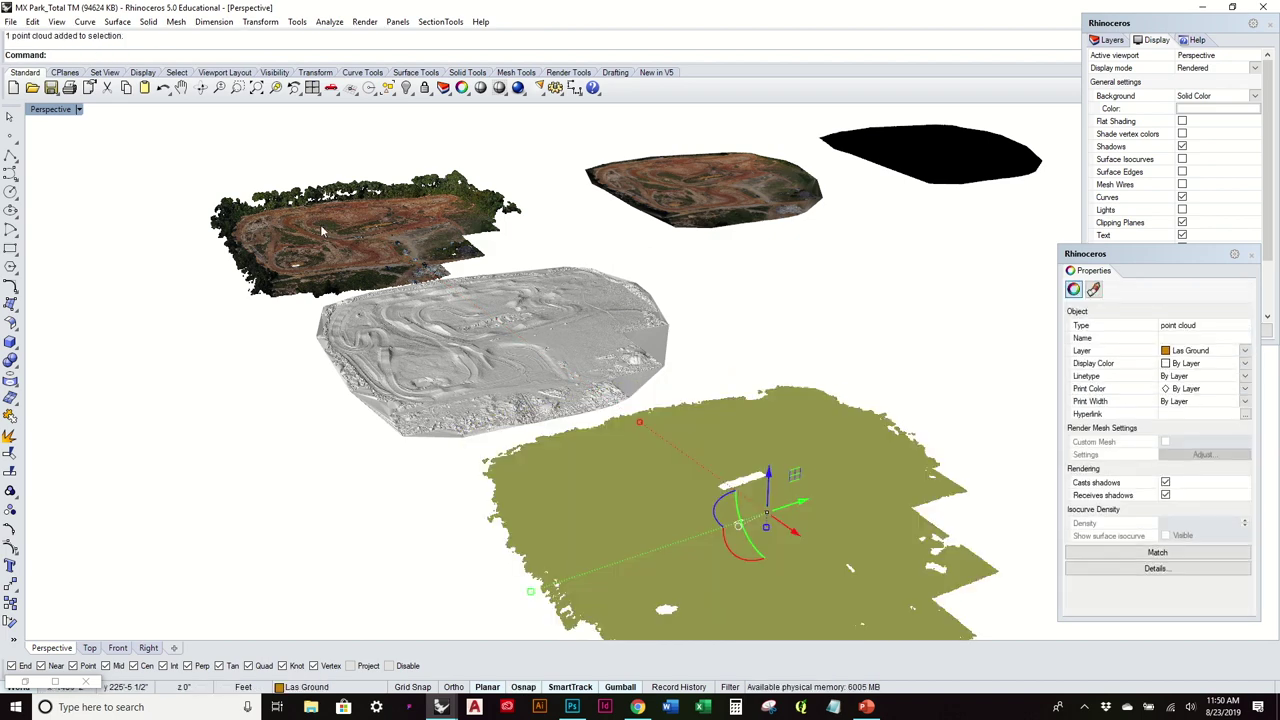
pyautogui.click(323, 232)
pyautogui.click(849, 472)
pyautogui.write('EXPLODE')
pyautogui.press('Return')
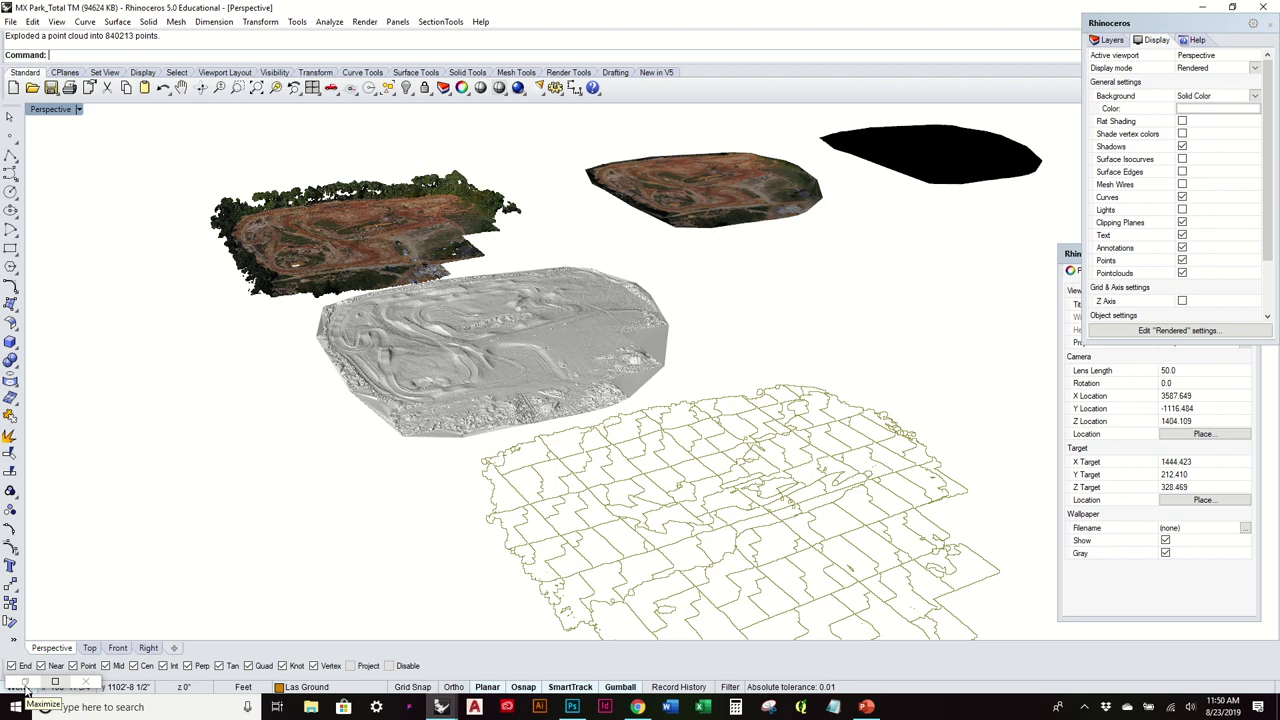
# Bring Grasshopper back, add a Point parameter below the existing definition, and set it to reference all of the exploded ground points
pyautogui.click(26, 688)
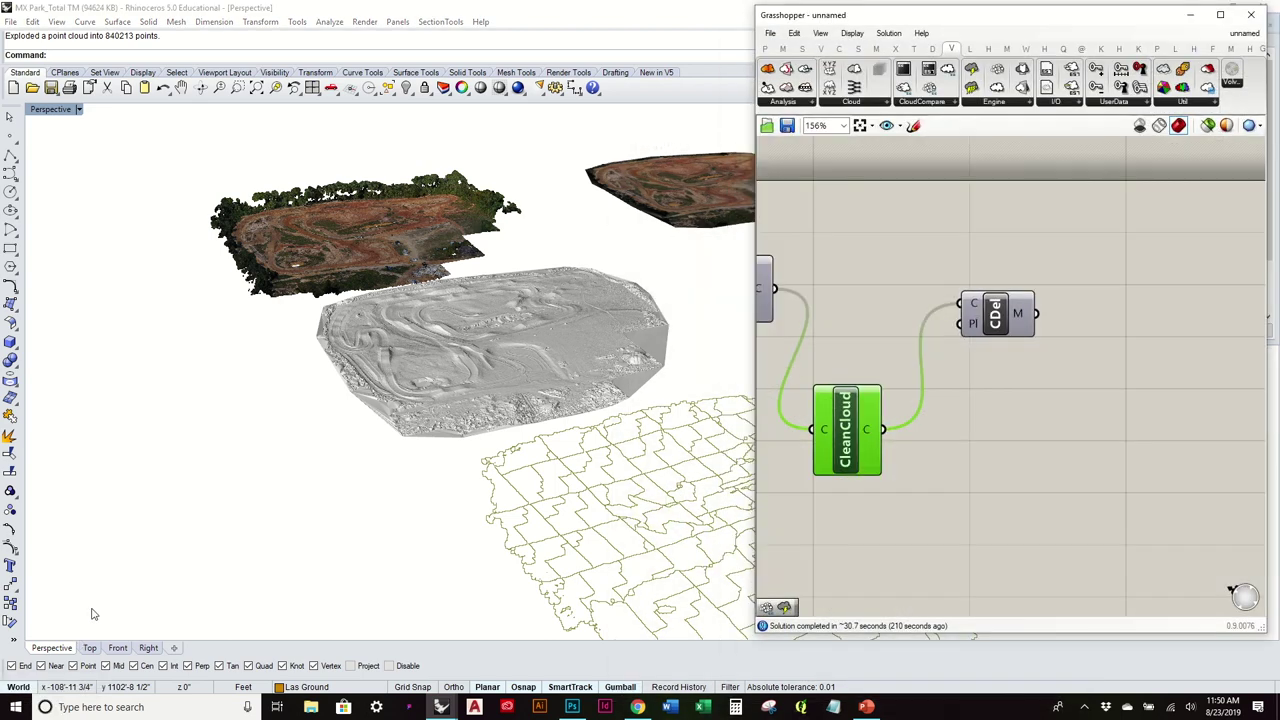
pyautogui.click(765, 50)
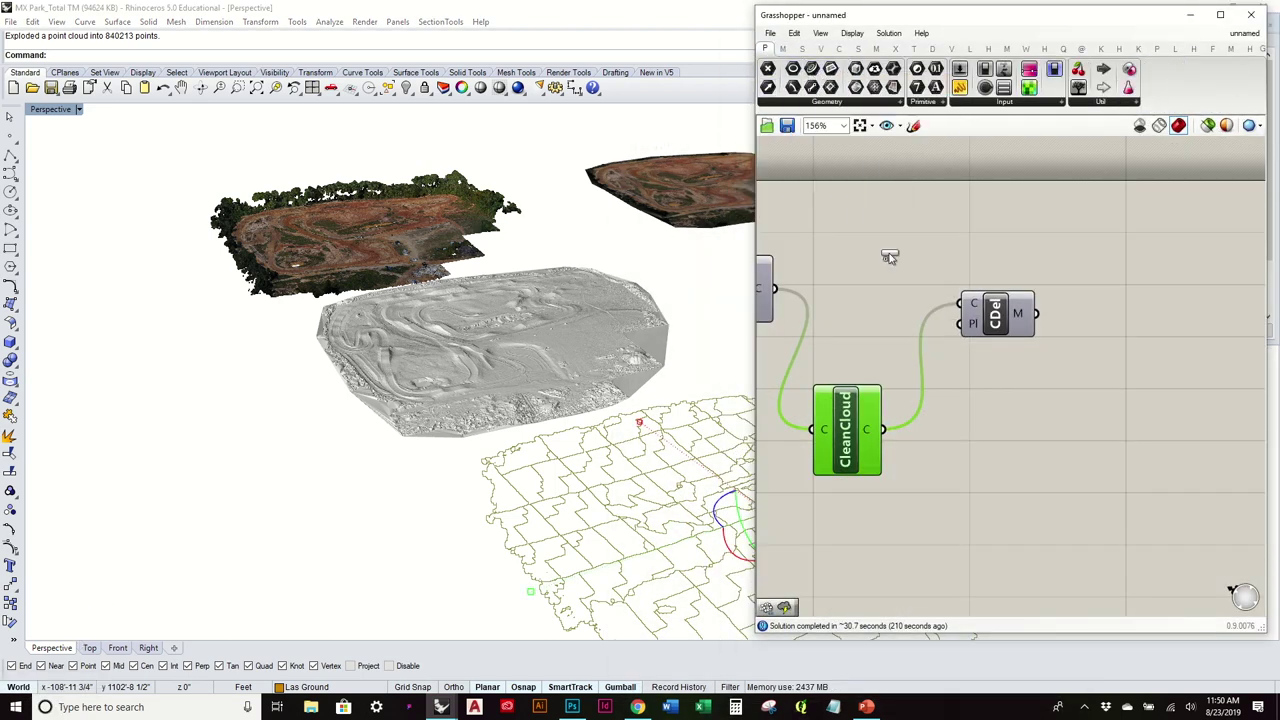
pyautogui.scroll(-3, 952, 385)
pyautogui.moveTo(889, 257); pyautogui.dragTo(877, 427)
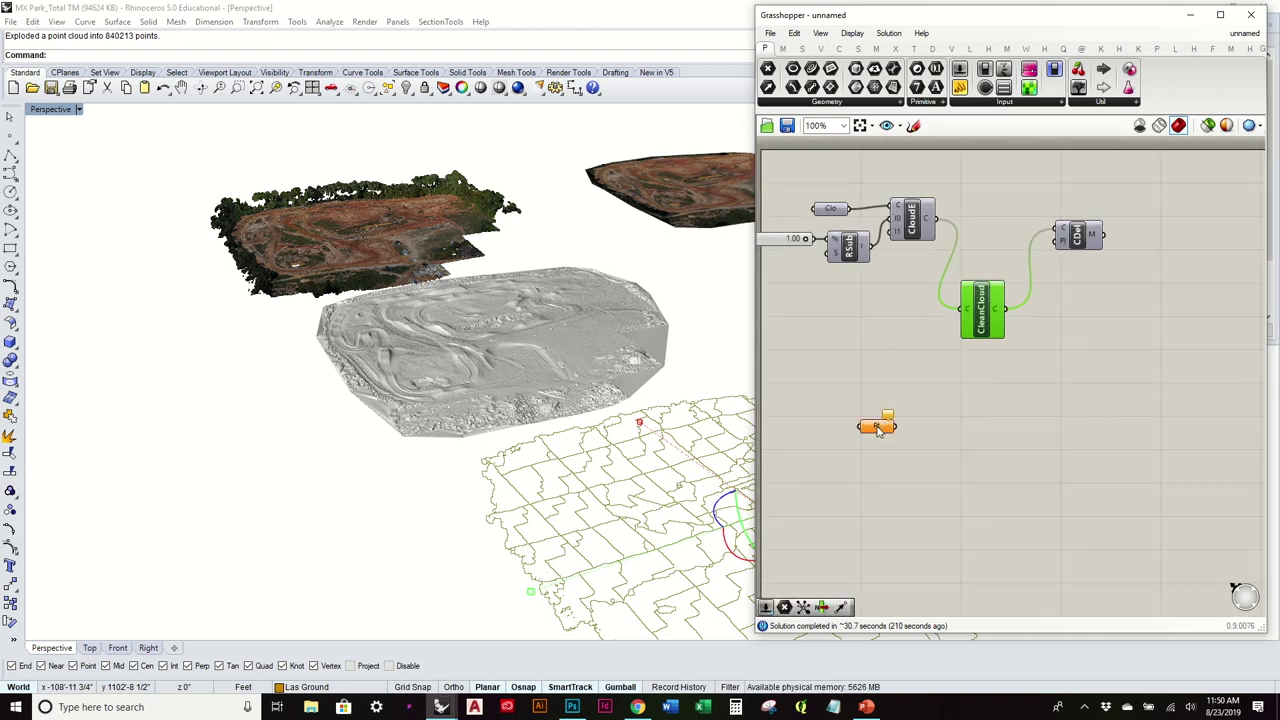
pyautogui.rightClick(877, 427)
pyautogui.click(955, 588)
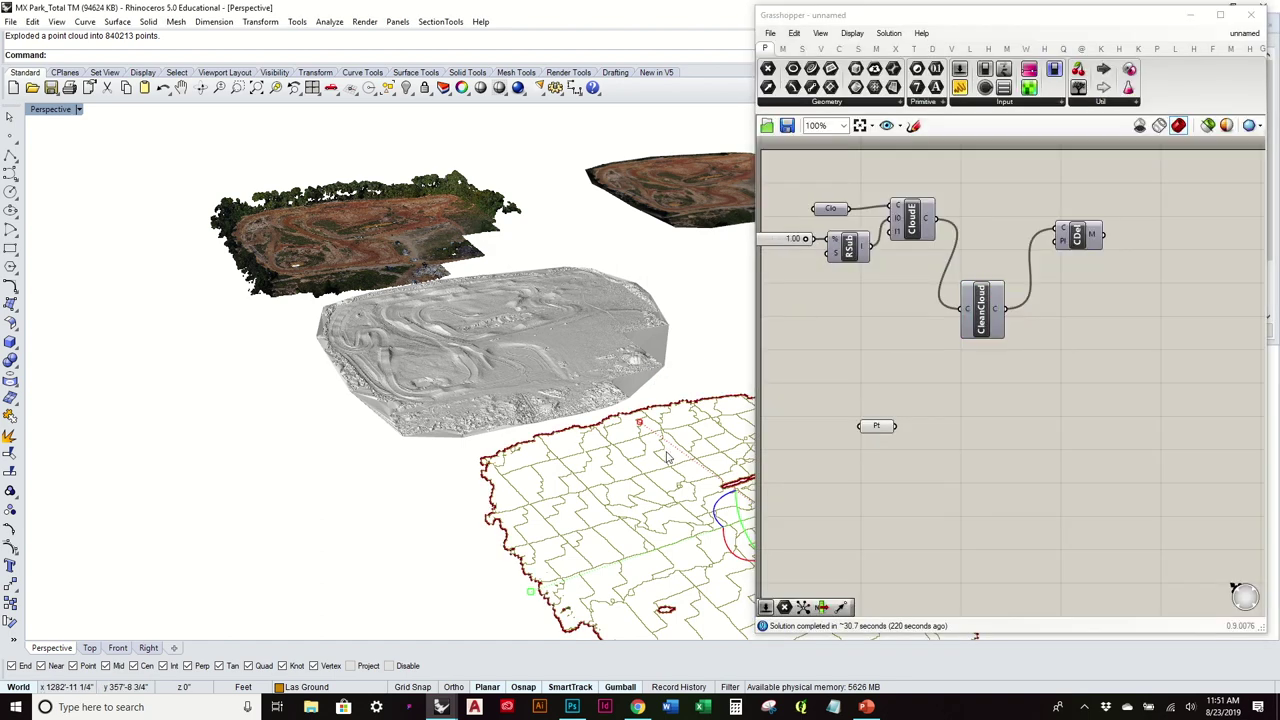
pyautogui.scroll(3, 668, 455)
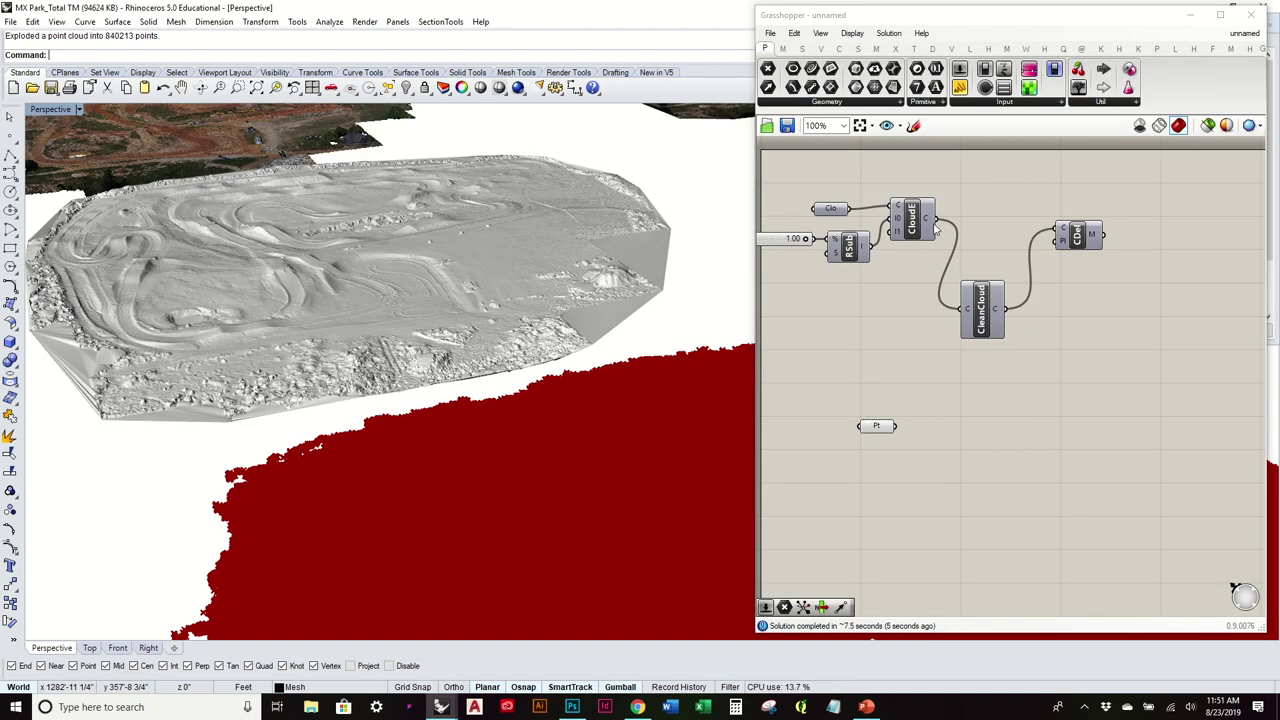
# Add a Delaunay Mesh component and feed the Point parameter into its points input
pyautogui.click(876, 48)
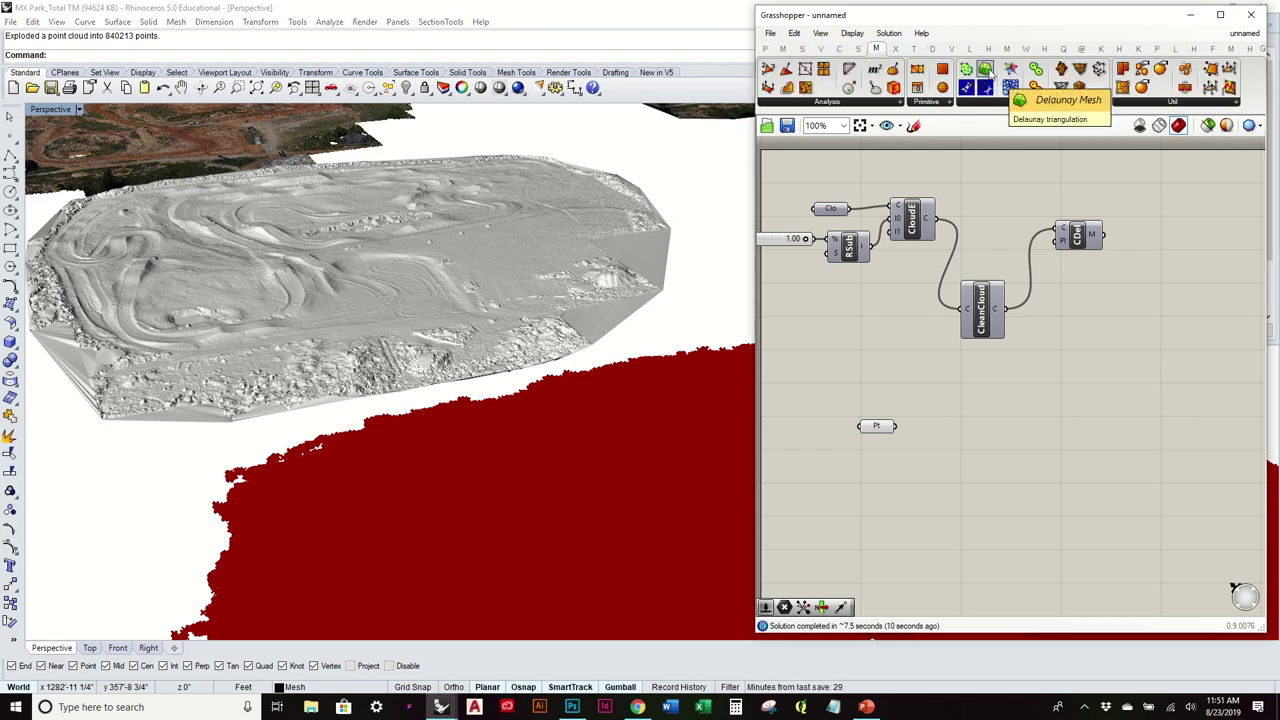
pyautogui.moveTo(985, 70); pyautogui.dragTo(1008, 470)
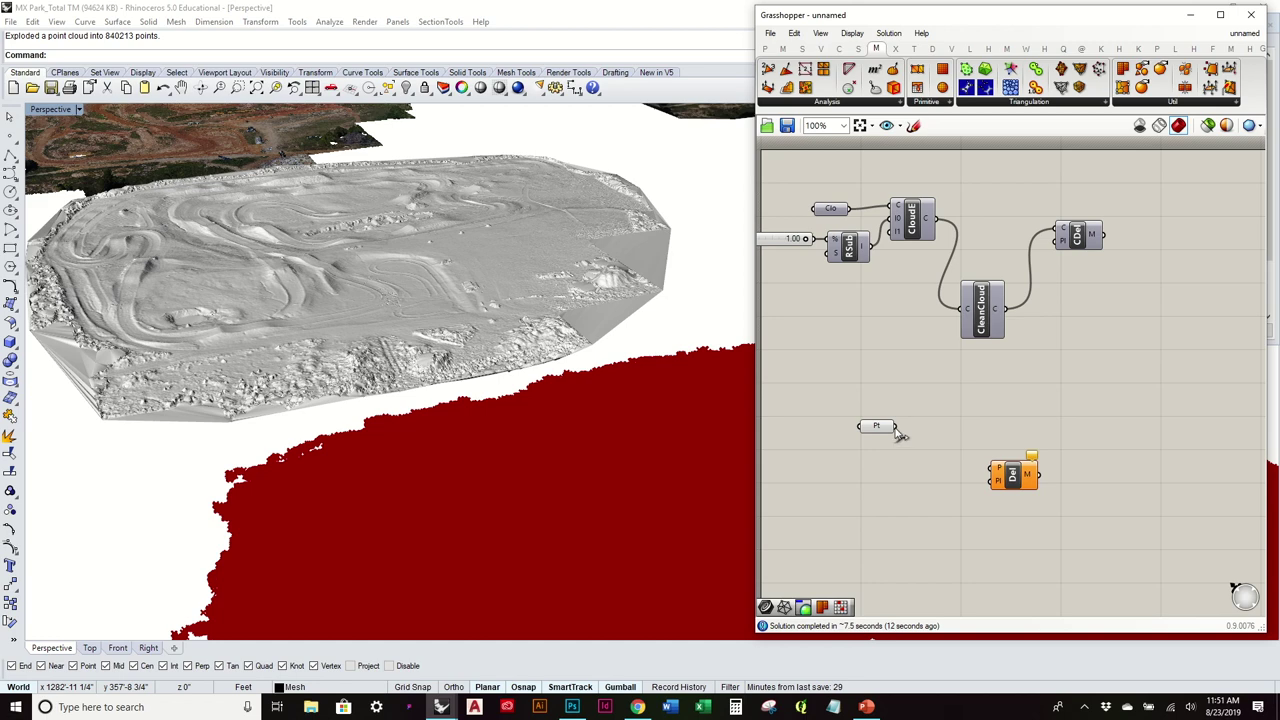
pyautogui.moveTo(896, 426); pyautogui.dragTo(994, 467)
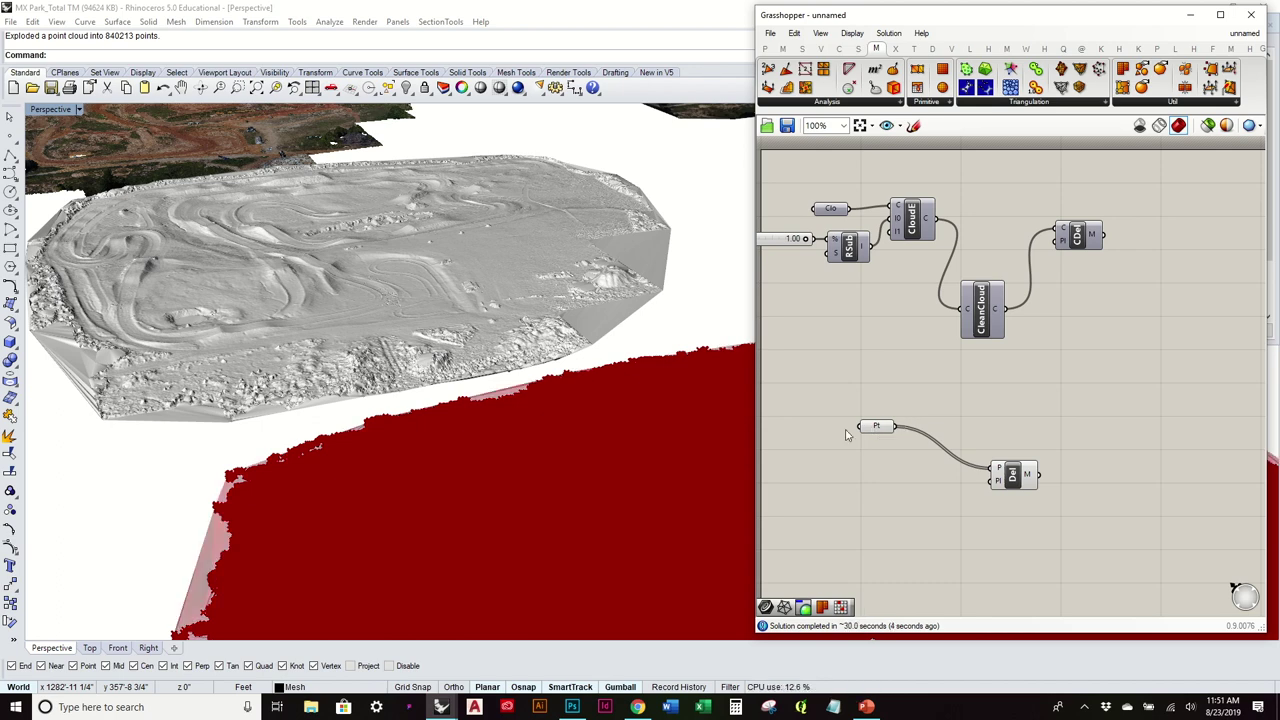
# Turn off the preview of the Point parameter
pyautogui.click(872, 427)
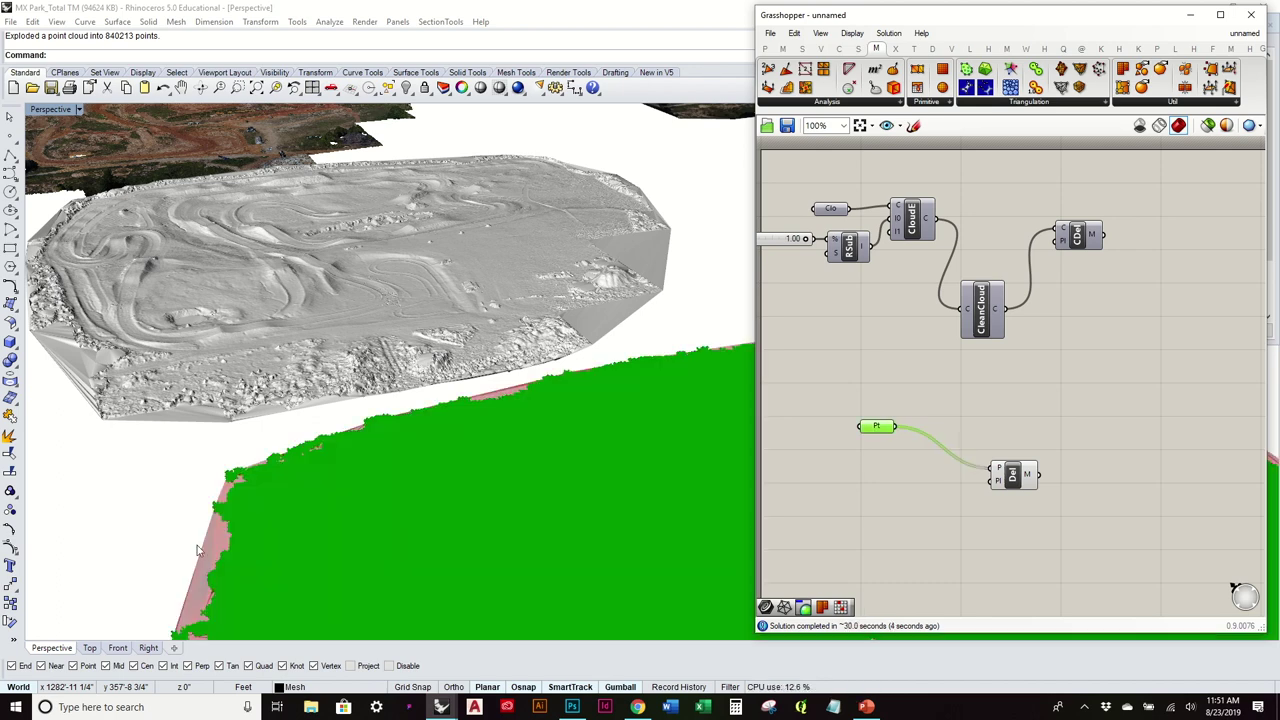
pyautogui.rightClick(883, 426)
pyautogui.click(930, 393)
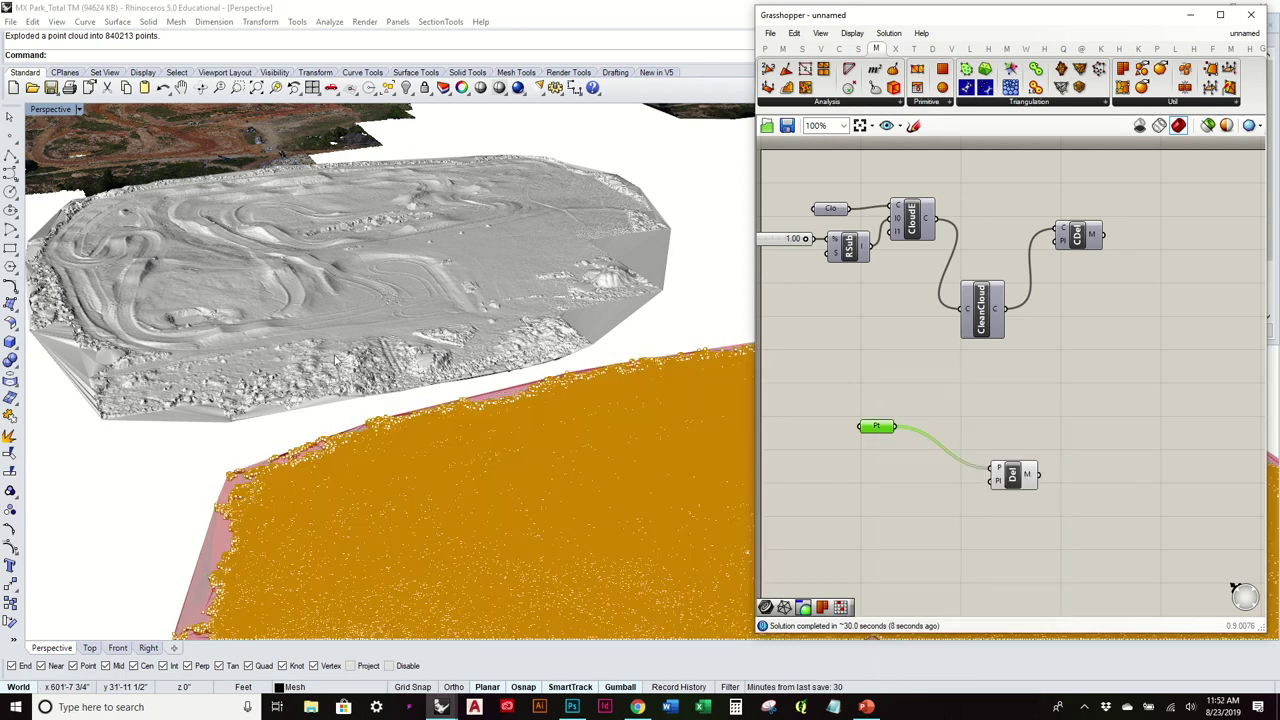
pyautogui.scroll(-3, 335, 359)
pyautogui.scroll(-1, 557, 436)
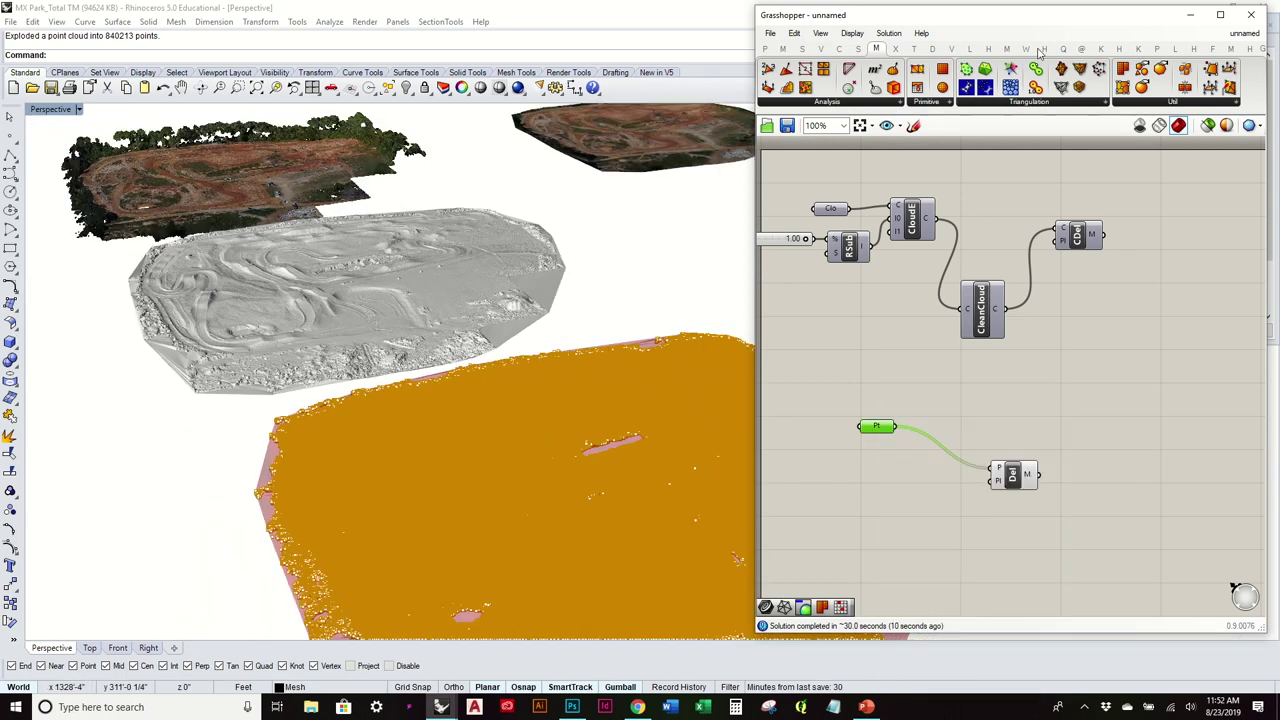
# Bake the Delaunay Mesh component's output into Rhino on the Mesh layer
pyautogui.click(1015, 478)
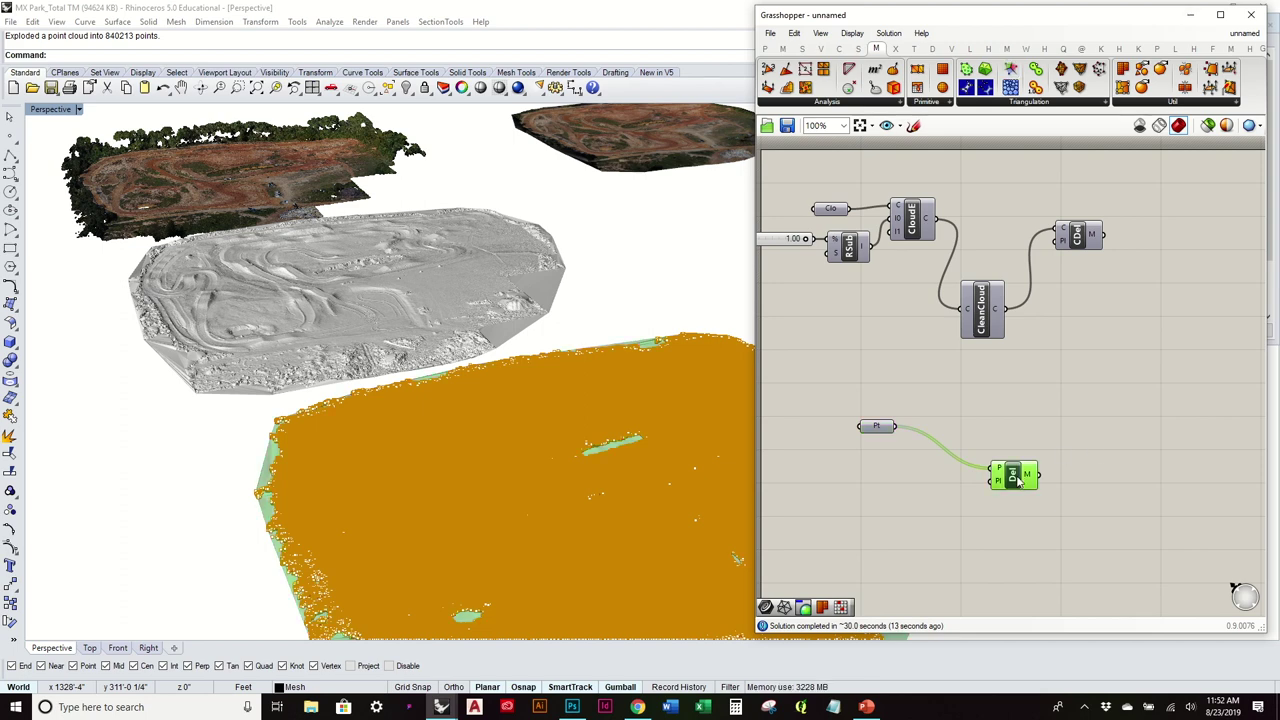
pyautogui.rightClick(1016, 478)
pyautogui.click(1053, 539)
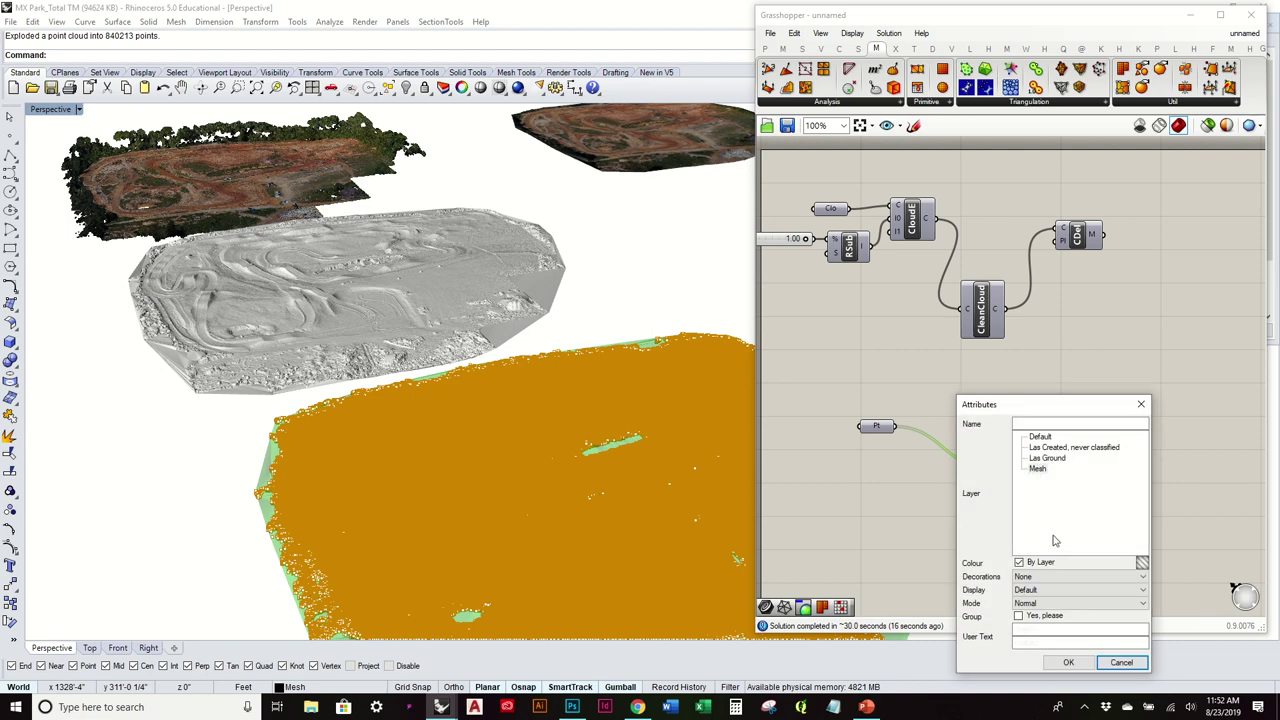
pyautogui.click(1041, 437)
pyautogui.click(1039, 469)
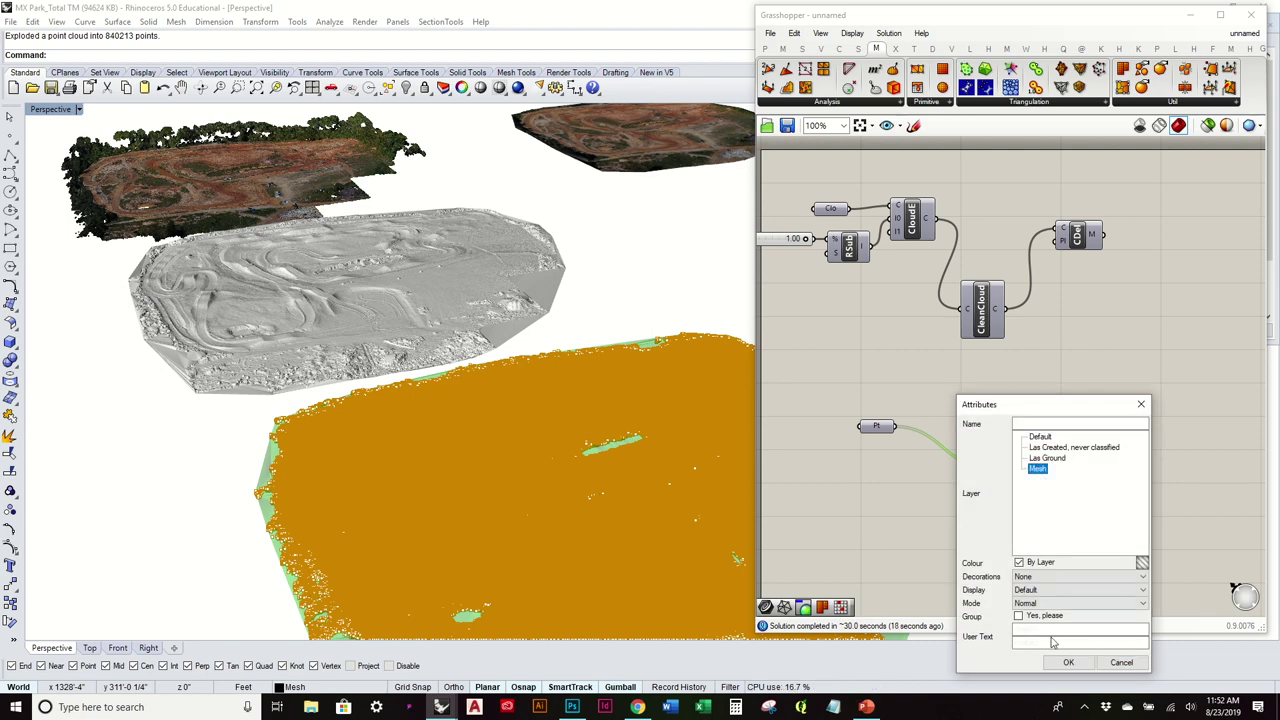
pyautogui.click(1068, 662)
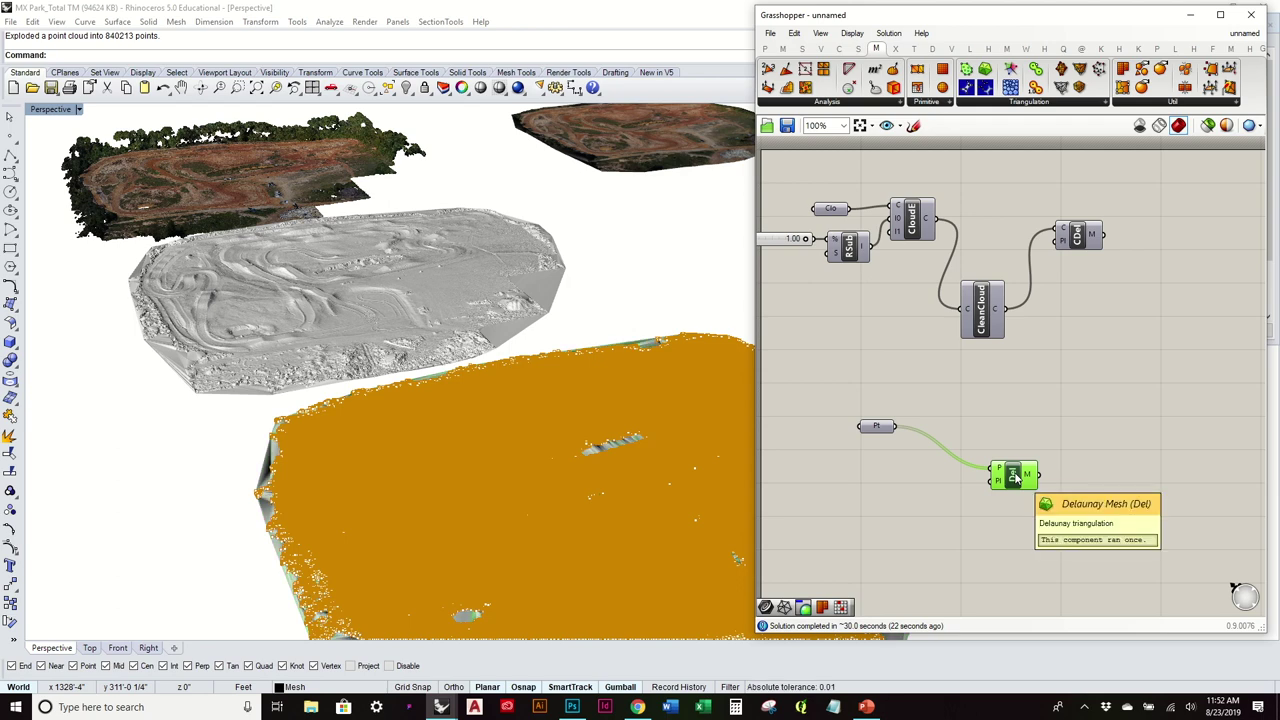
# Turn off the Delaunay Mesh component's preview and minimize Grasshopper
pyautogui.rightClick(1014, 476)
pyautogui.click(1069, 505)
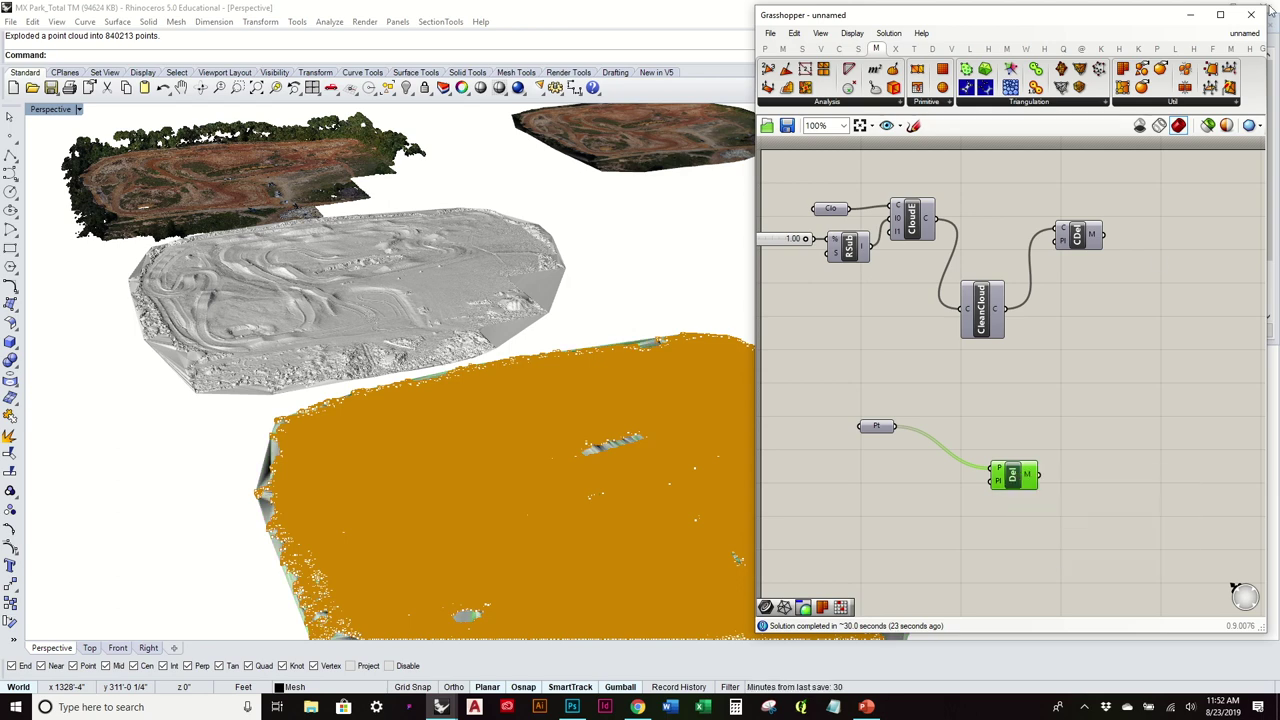
pyautogui.click(1188, 15)
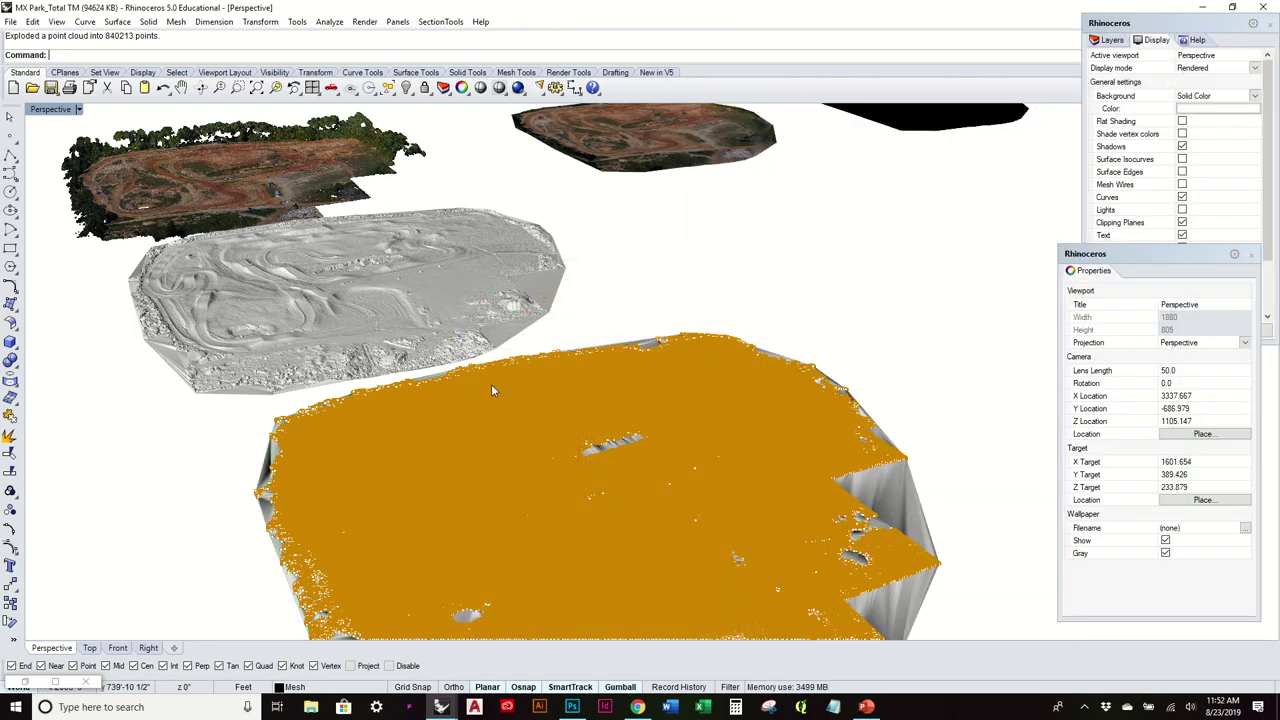
# Select the newly baked mesh, move it along the Y axis clear of the exploded points, and deselect it
pyautogui.click(491, 385)
pyautogui.scroll(-2, 491, 384)
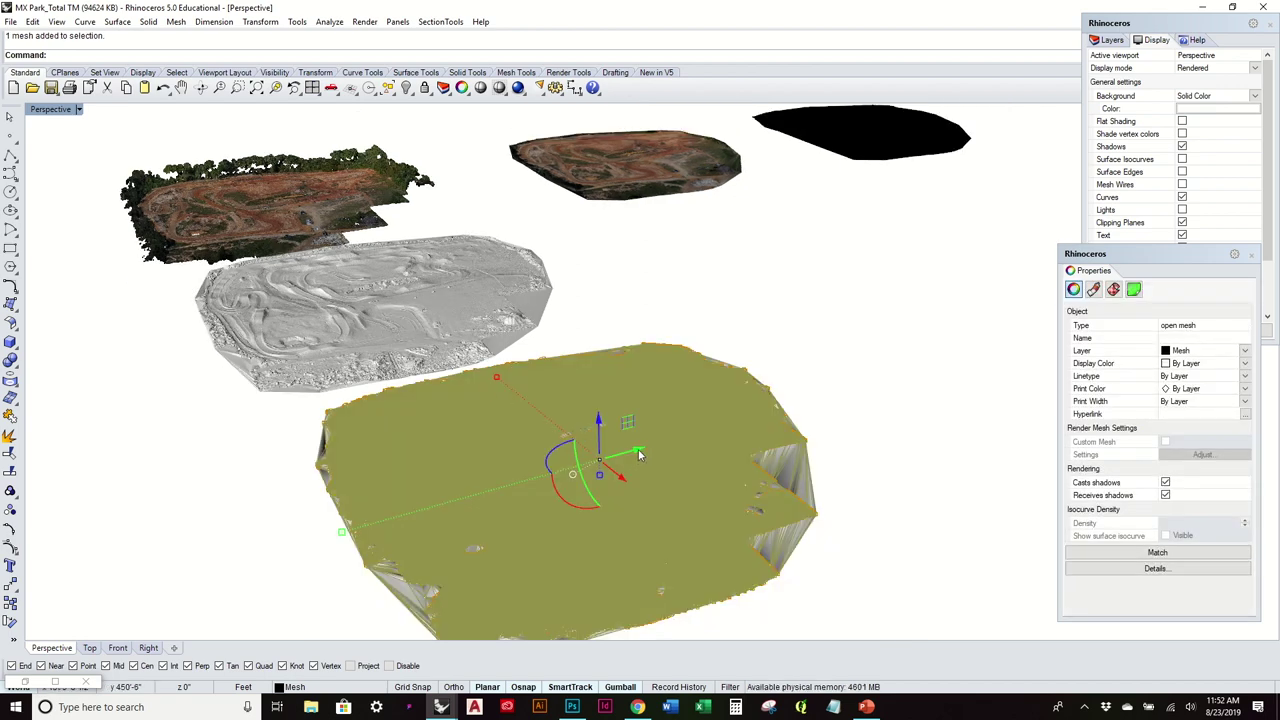
pyautogui.moveTo(829, 389); pyautogui.dragTo(1020, 312)
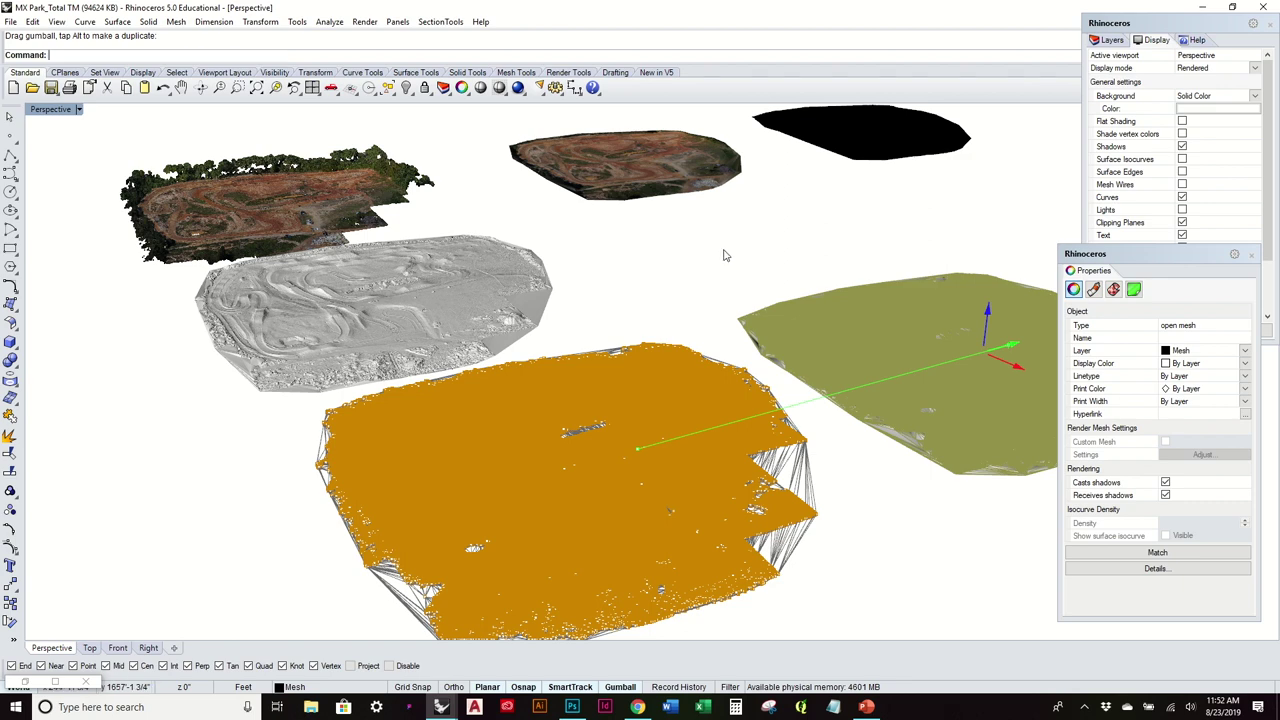
pyautogui.press('Escape')
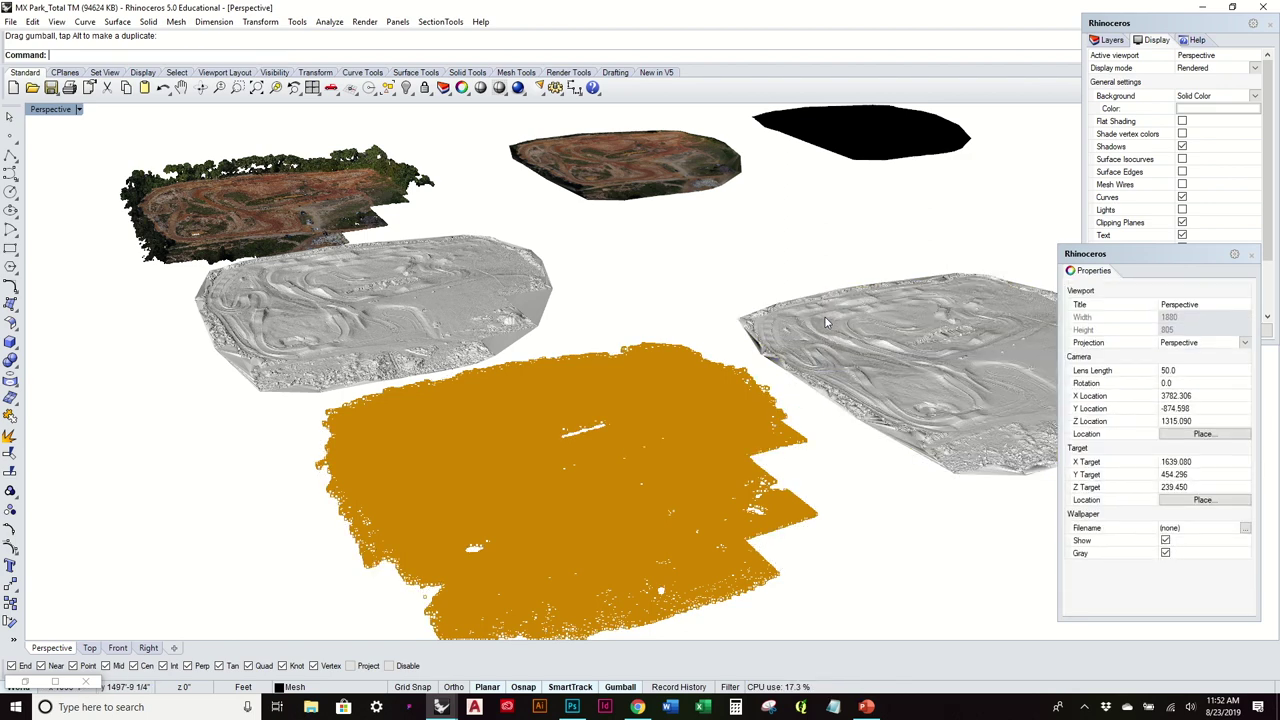
# Examine the newly baked mesh's track and mound relief from above, at an angle, and from close up
pyautogui.keyDown('shift'); pyautogui.moveTo(525, 378); pyautogui.dragTo(366, 468, button='right'); pyautogui.keyUp('shift')
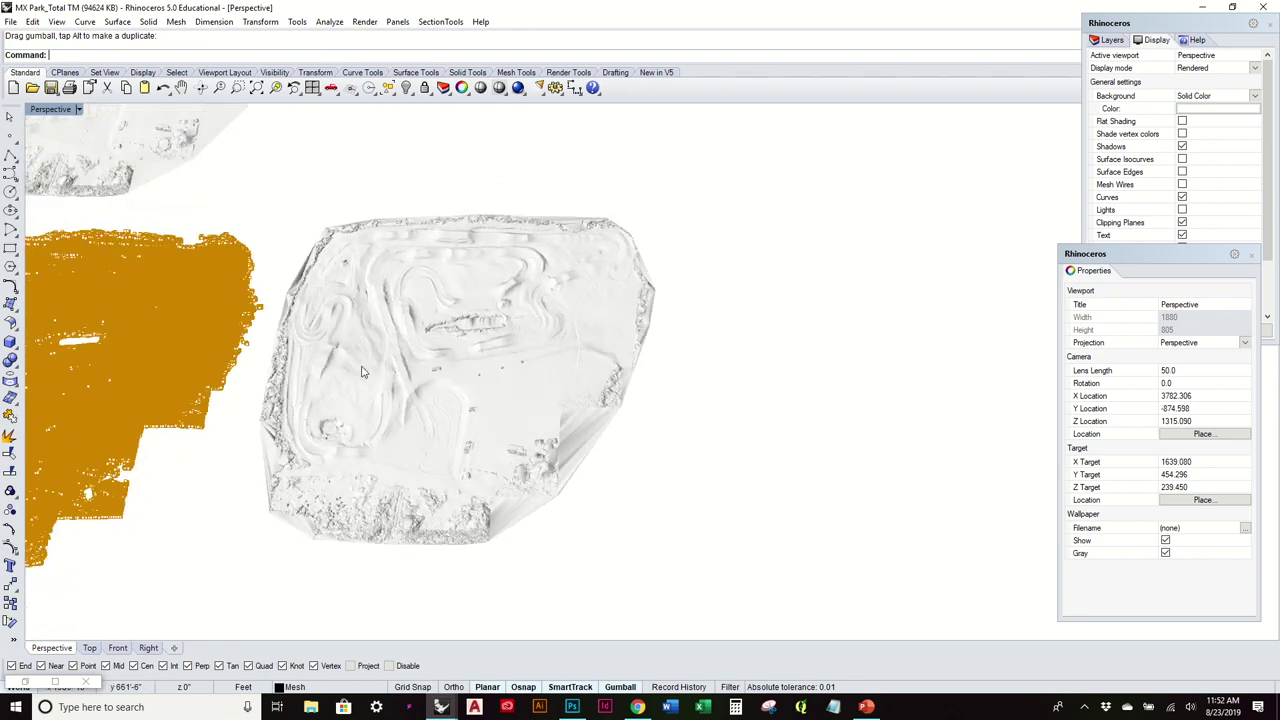
pyautogui.scroll(2, 362, 371)
pyautogui.scroll(2, 363, 372)
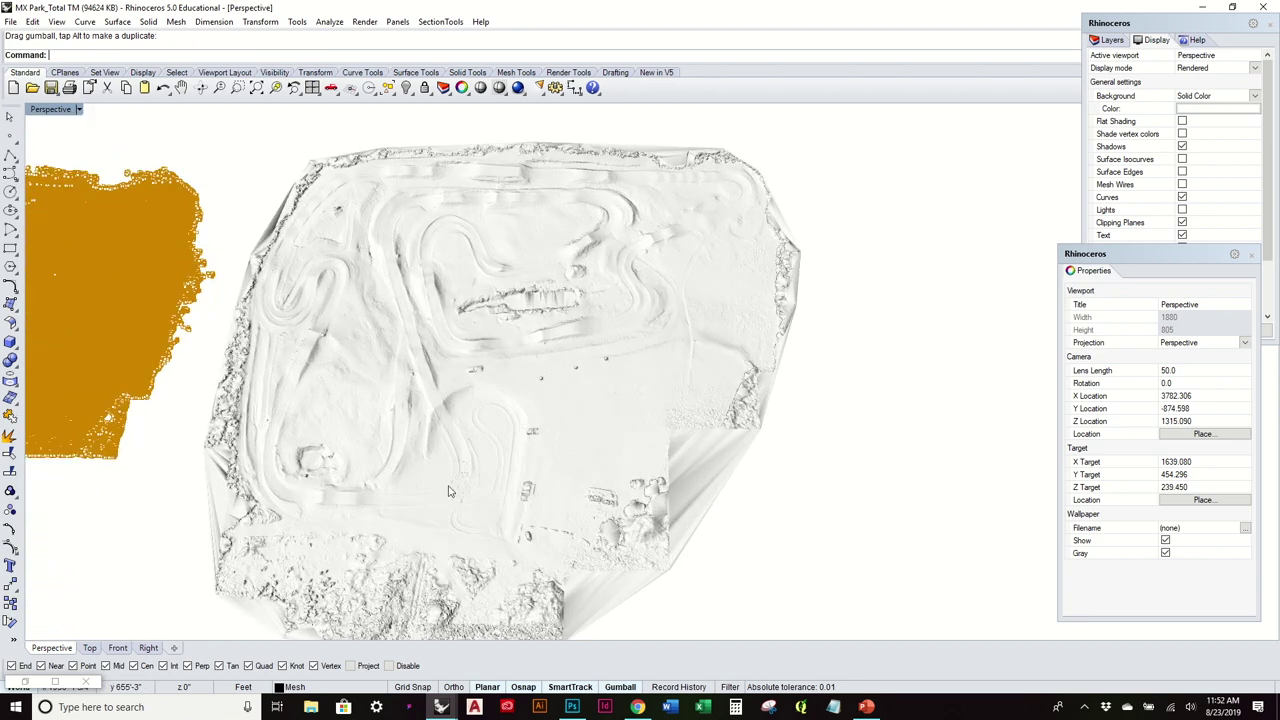
pyautogui.scroll(1, 454, 497)
pyautogui.moveTo(488, 400); pyautogui.dragTo(412, 405, button='right')
pyautogui.scroll(6, 409, 410)
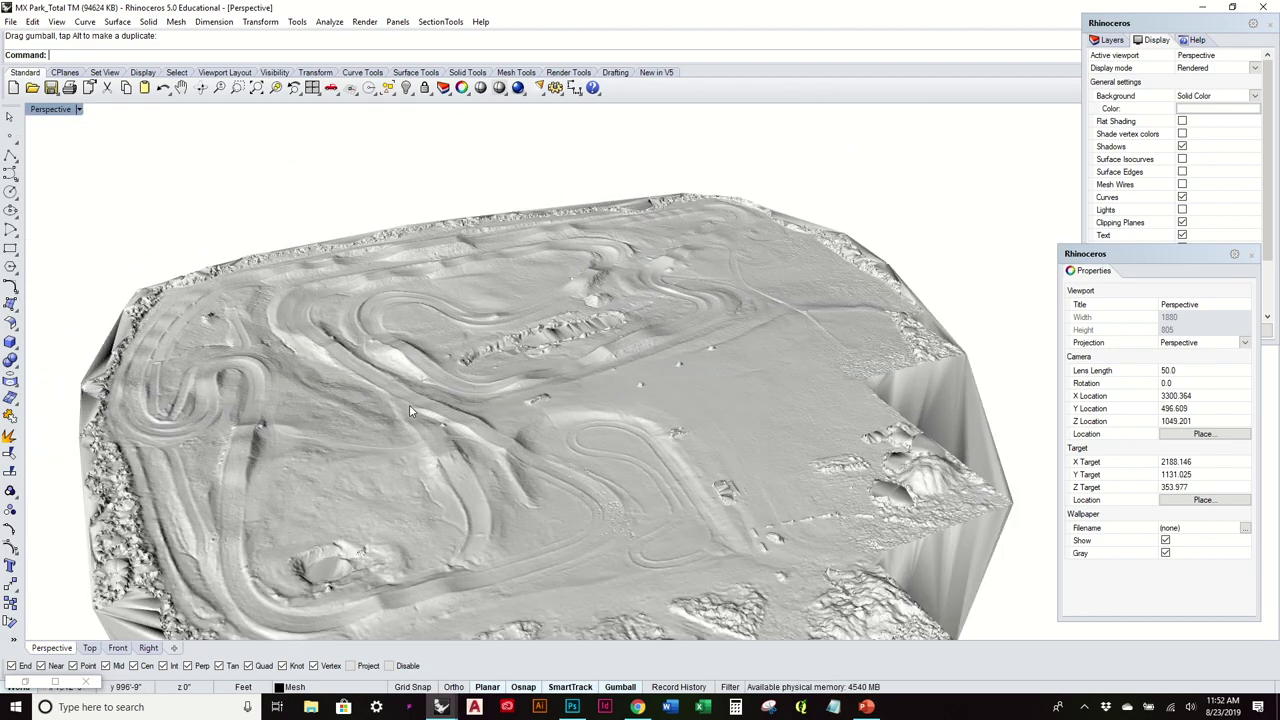
pyautogui.scroll(3, 673, 413)
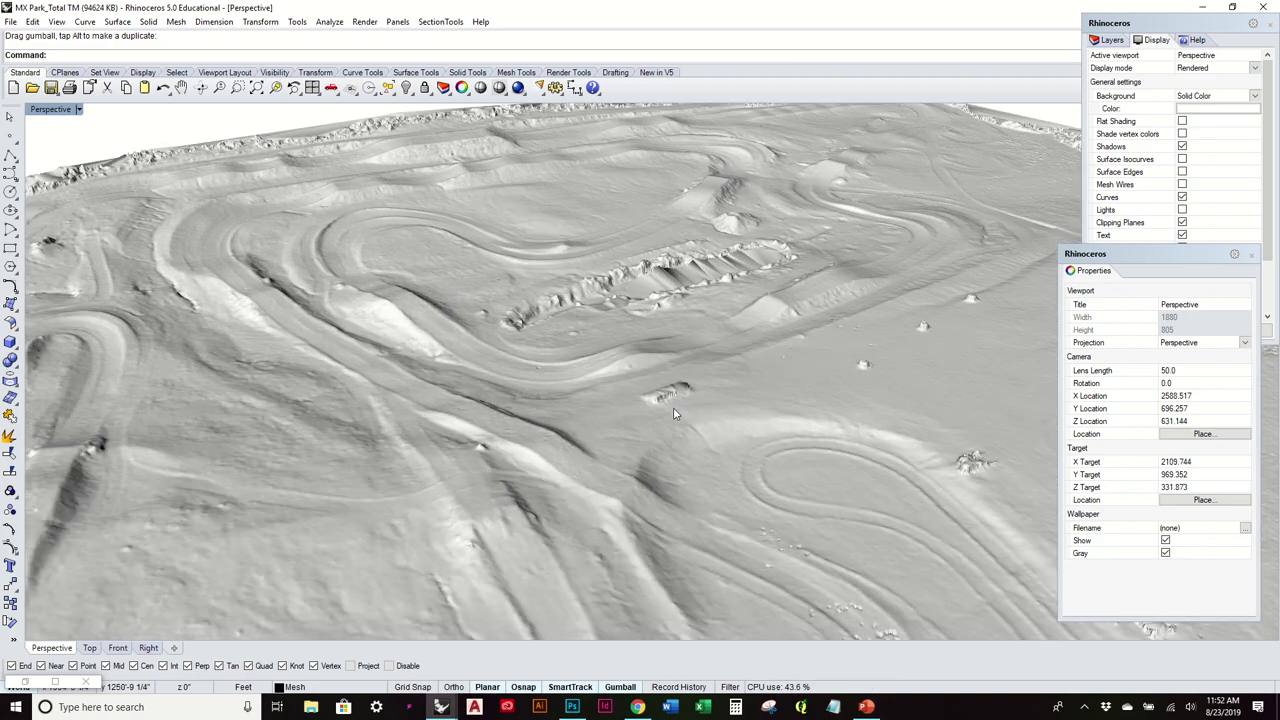
pyautogui.scroll(-5, 676, 411)
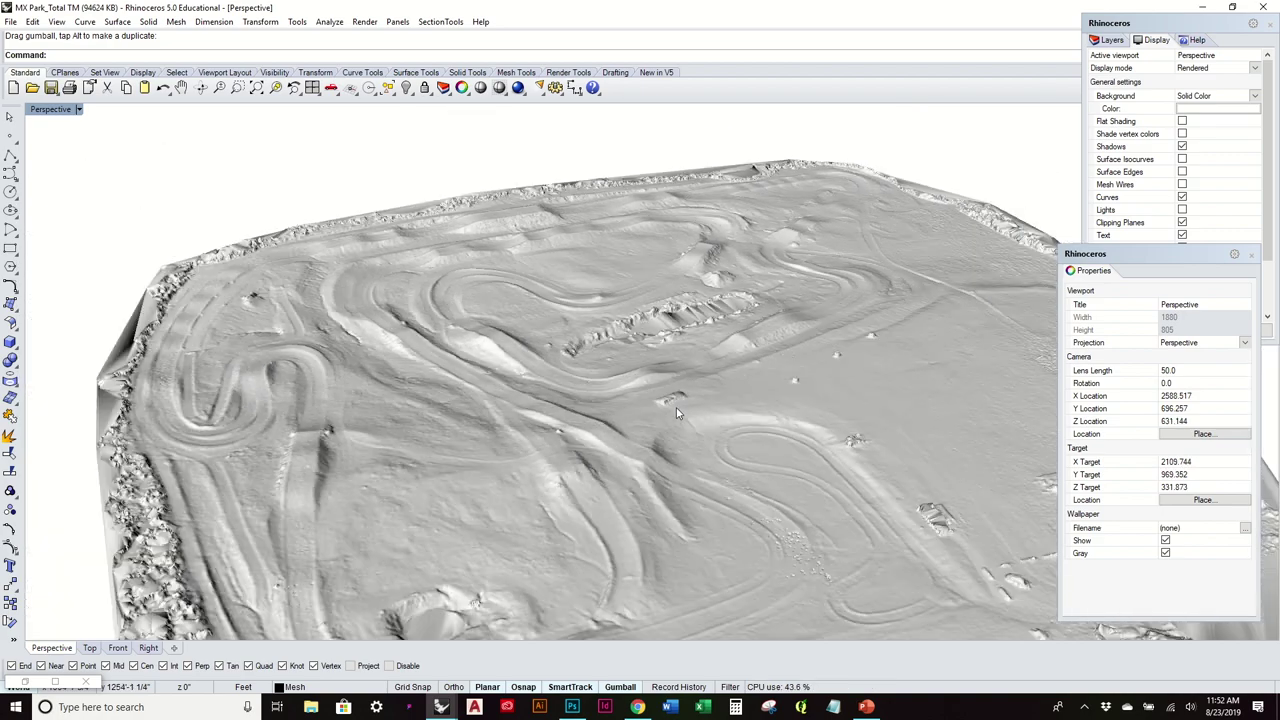
pyautogui.scroll(-2, 676, 411)
pyautogui.scroll(-6, 676, 411)
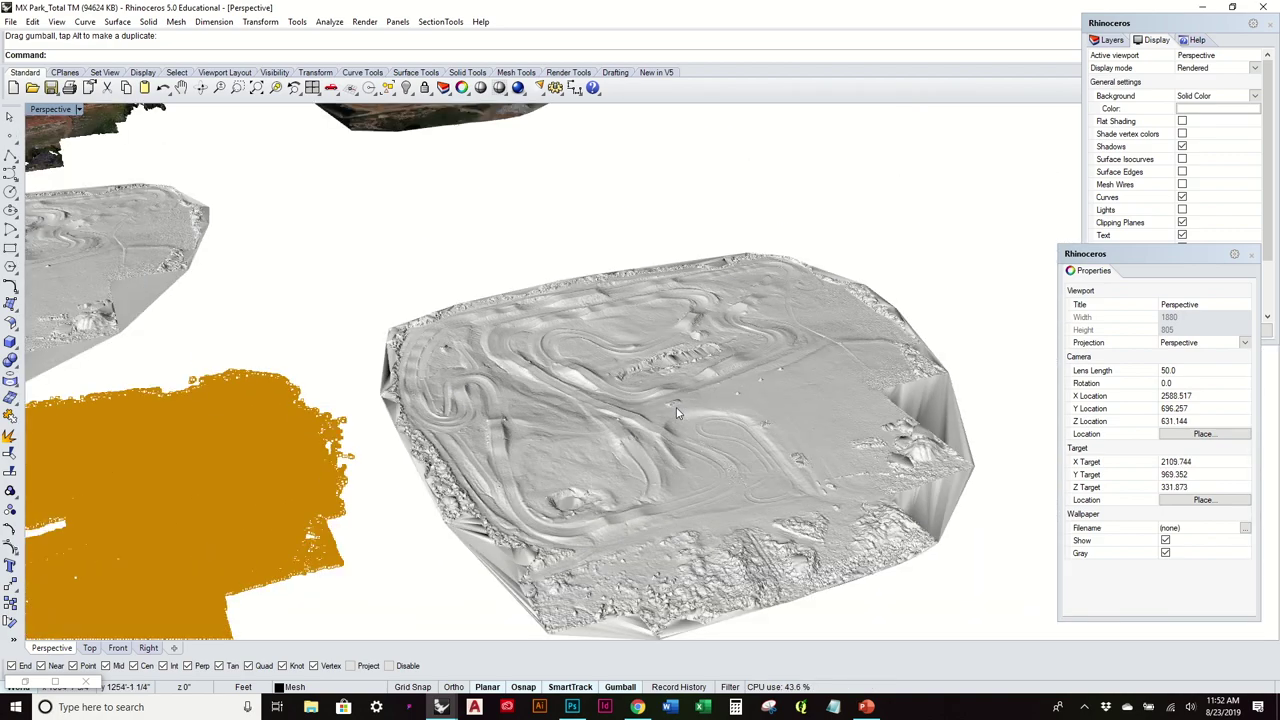
# Switch to the Kinetic Sand Model Rhino document and bring its whole point terrain into view
pyautogui.click(24, 683)
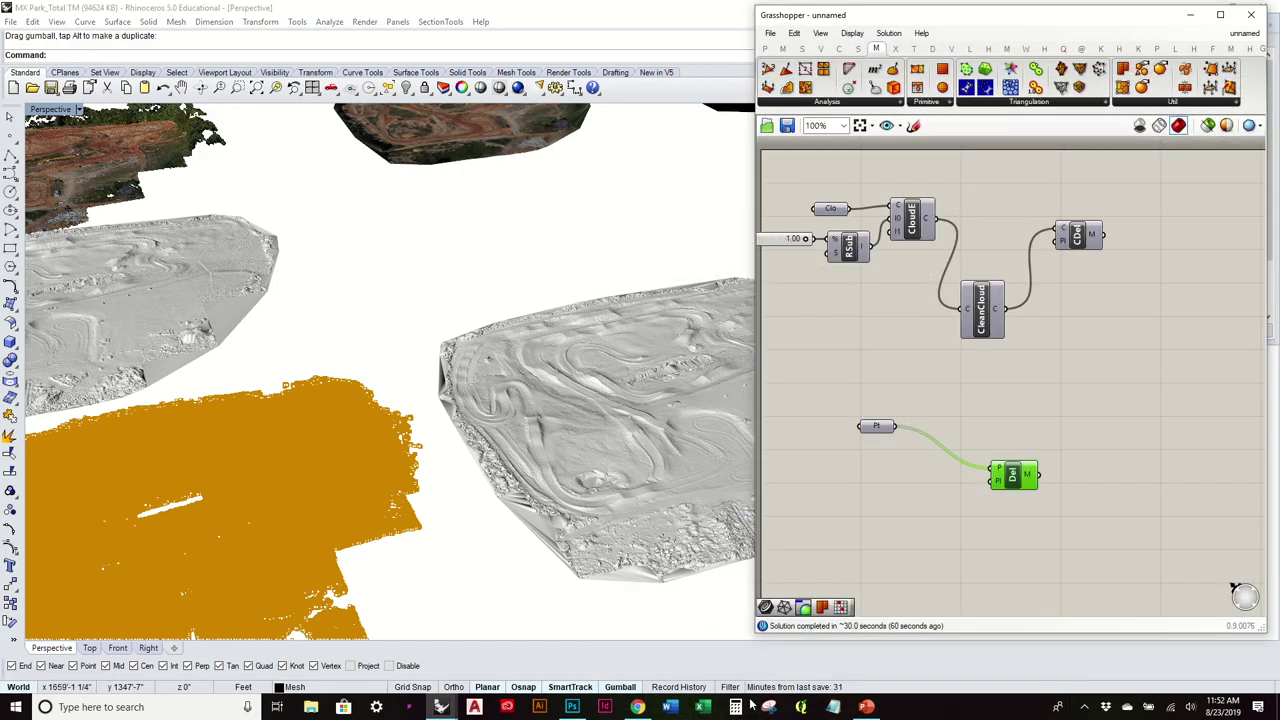
pyautogui.click(638, 707)
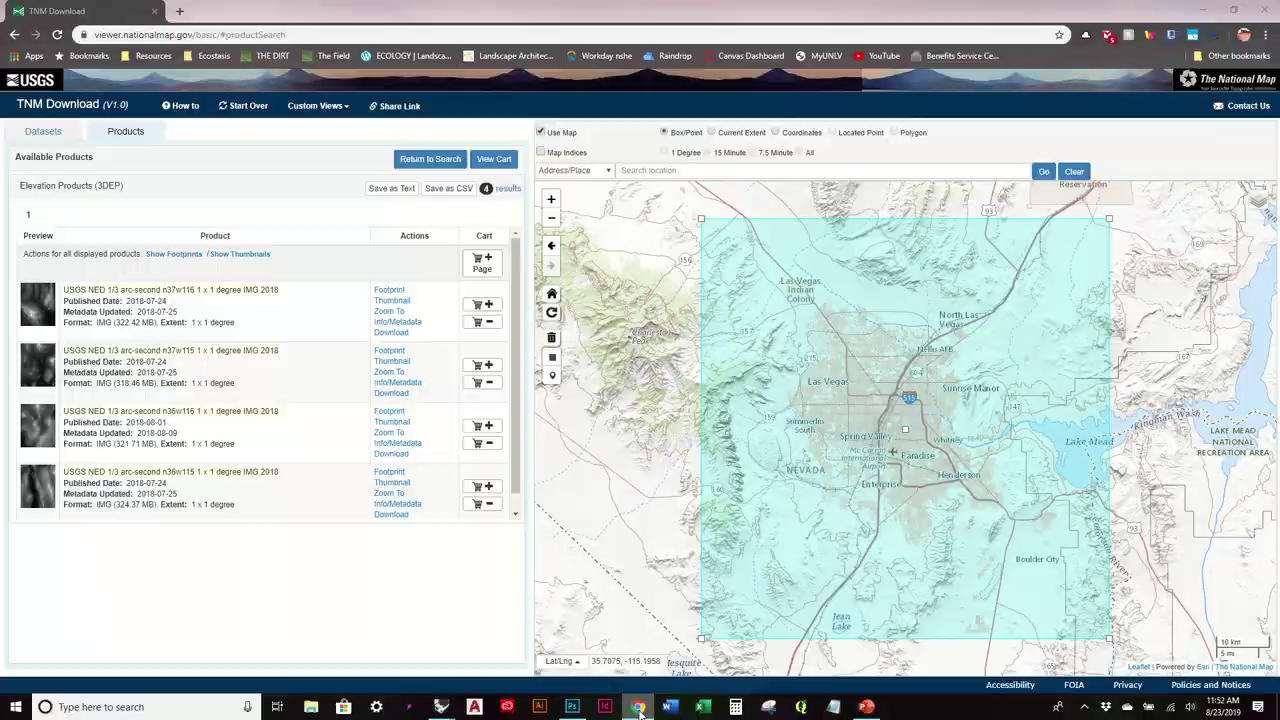
pyautogui.click(640, 711)
pyautogui.click(441, 707)
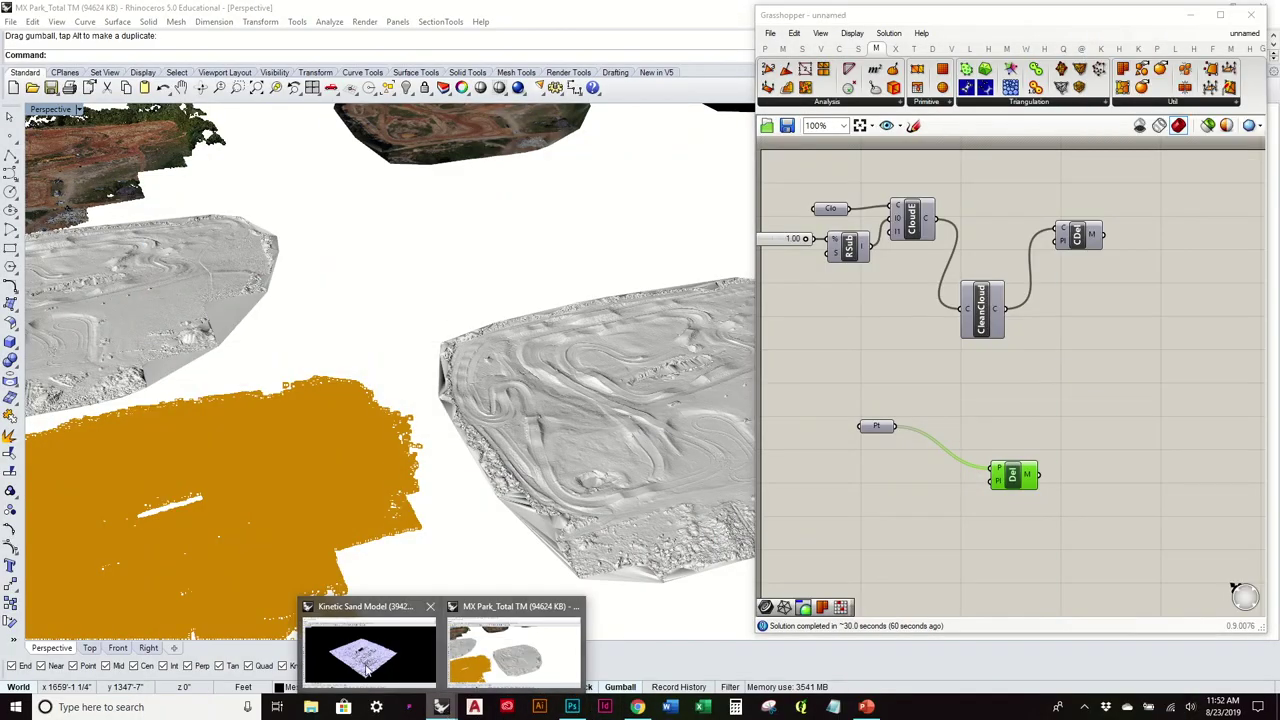
pyautogui.click(365, 668)
pyautogui.moveTo(473, 536); pyautogui.dragTo(770, 491, button='right')
pyautogui.scroll(-4, 682, 358)
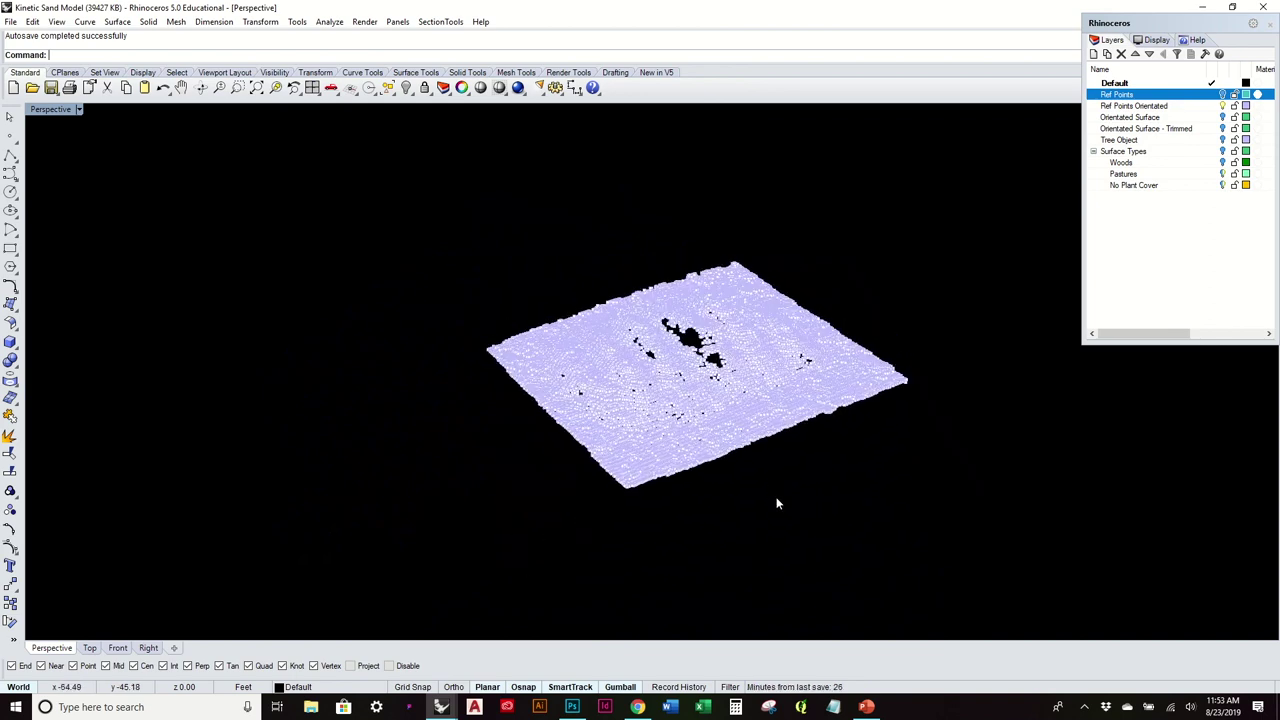
# Launch Grasshopper in the Kinetic Sand Model document and select all of the terrain's points
pyautogui.write('Grasshopper')
pyautogui.press('Return')
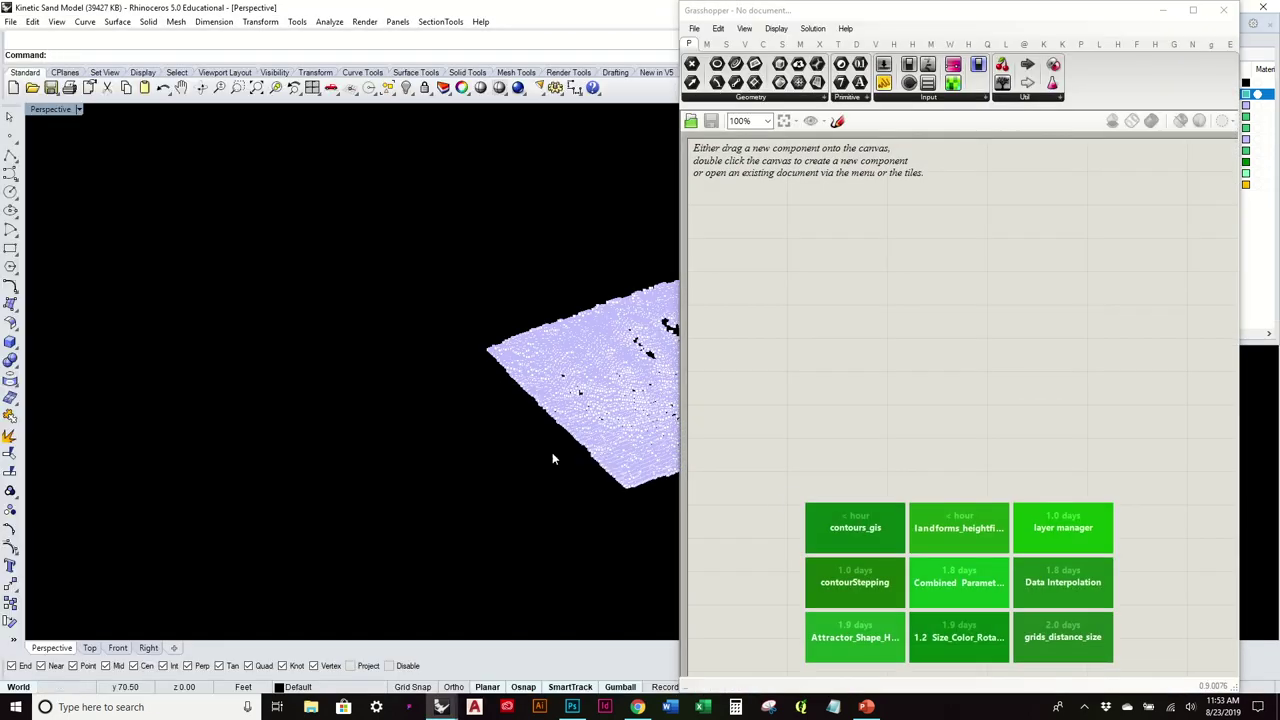
pyautogui.moveTo(552, 452); pyautogui.dragTo(432, 410, button='right')
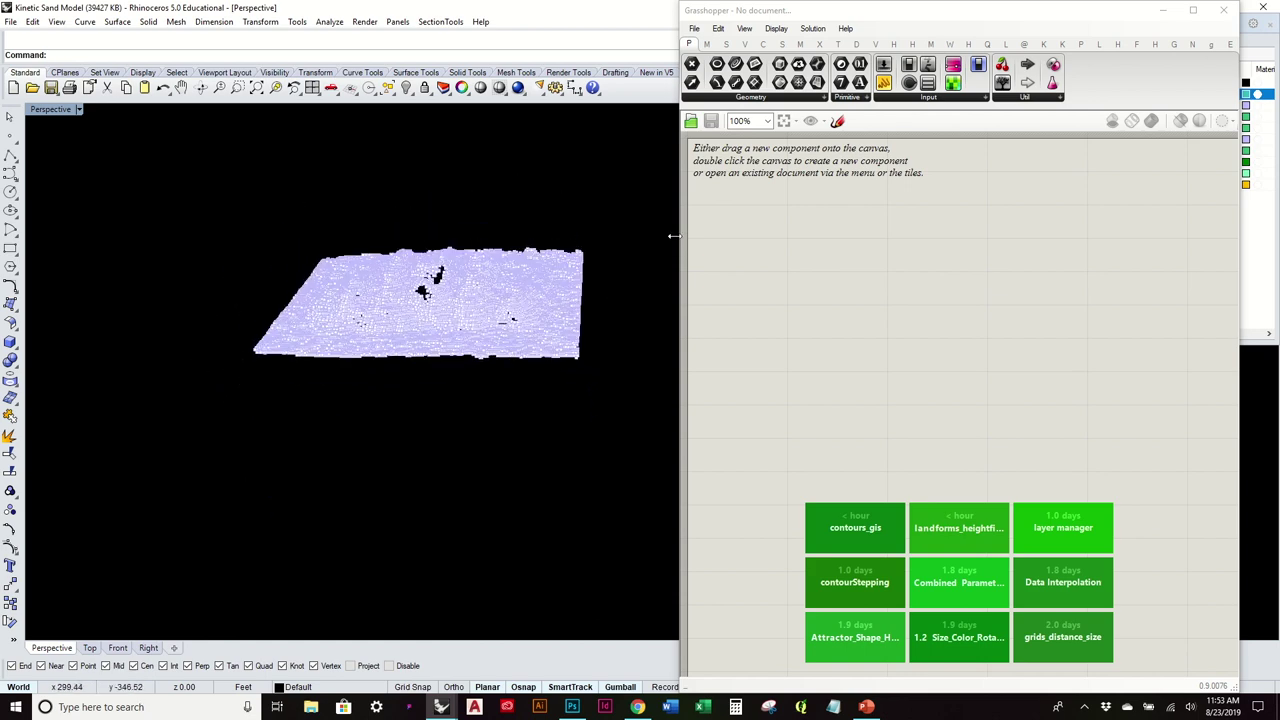
pyautogui.moveTo(226, 199); pyautogui.dragTo(624, 416)
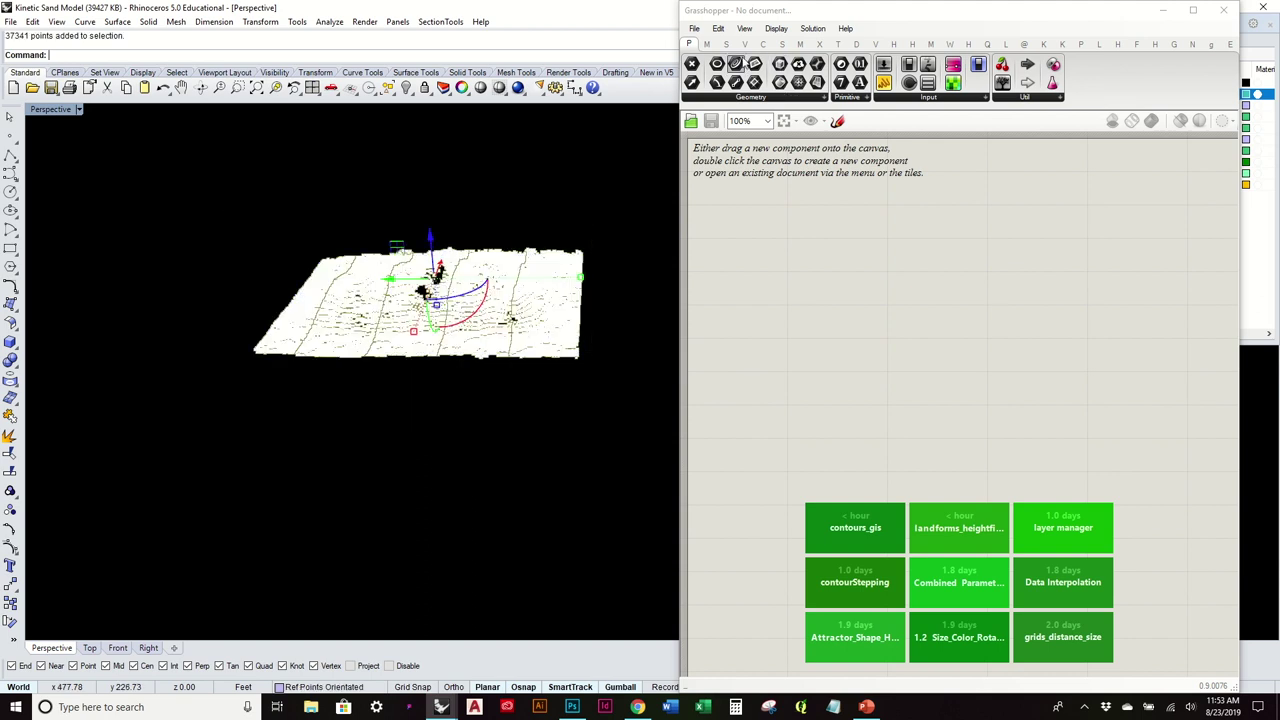
# Add a Point parameter to the Grasshopper canvas and assign all of the selected terrain points to it
pyautogui.moveTo(790, 66); pyautogui.dragTo(771, 269)
pyautogui.rightClick(772, 268)
pyautogui.click(829, 497)
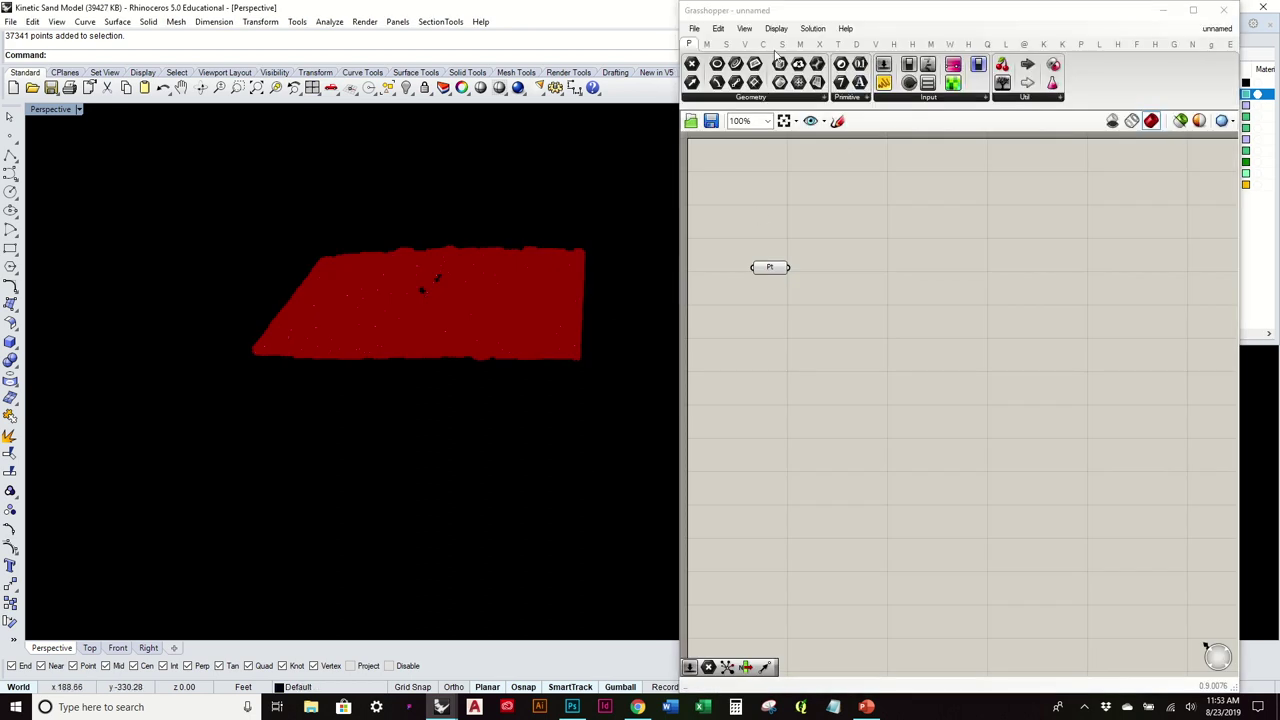
# Add a Delaunay Mesh component fed by the Point parameter and turn off the Point parameter's preview
pyautogui.click(800, 44)
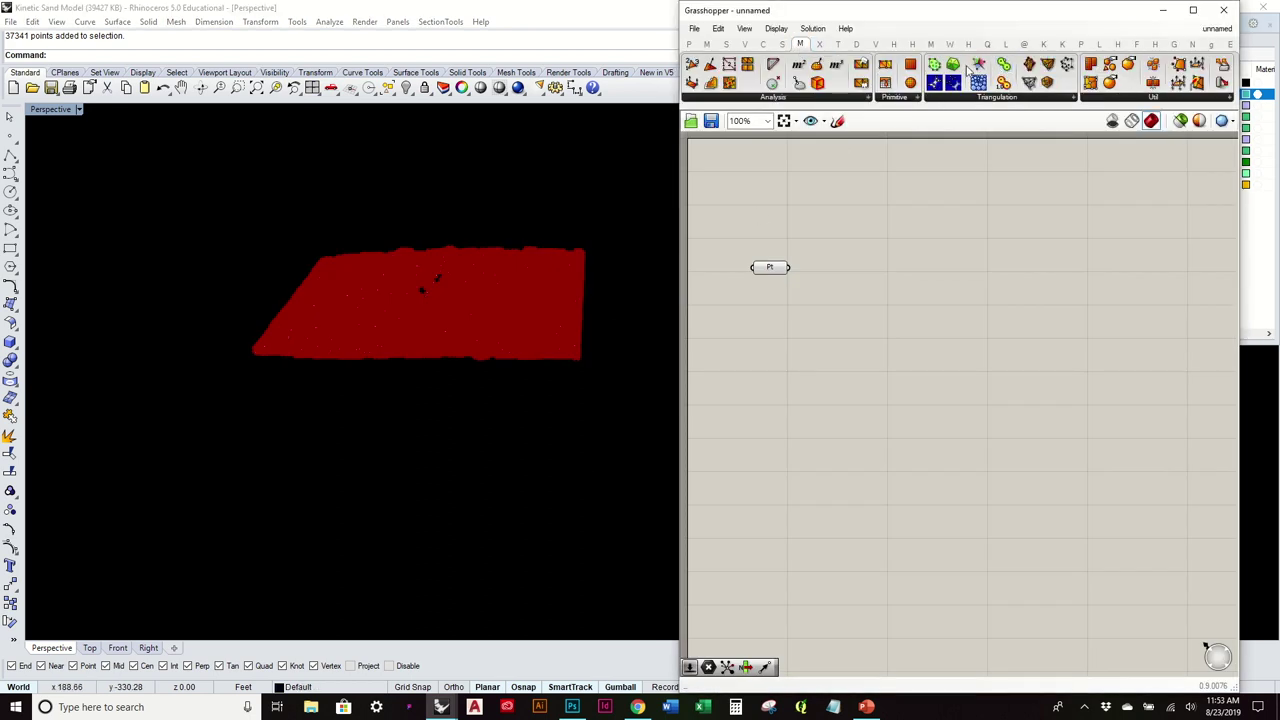
pyautogui.moveTo(968, 66); pyautogui.dragTo(831, 272)
pyautogui.scroll(3, 825, 280)
pyautogui.click(743, 275)
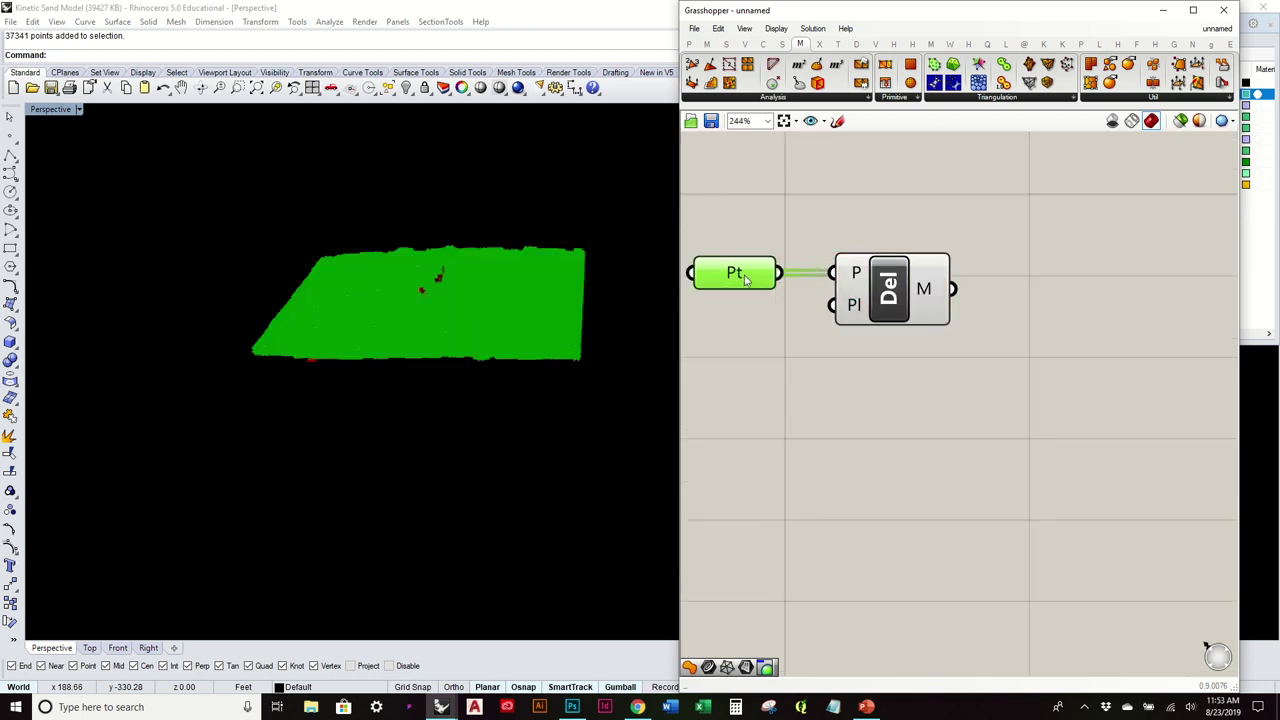
pyautogui.rightClick(744, 274)
pyautogui.click(806, 301)
pyautogui.moveTo(414, 336); pyautogui.dragTo(433, 361, button='right')
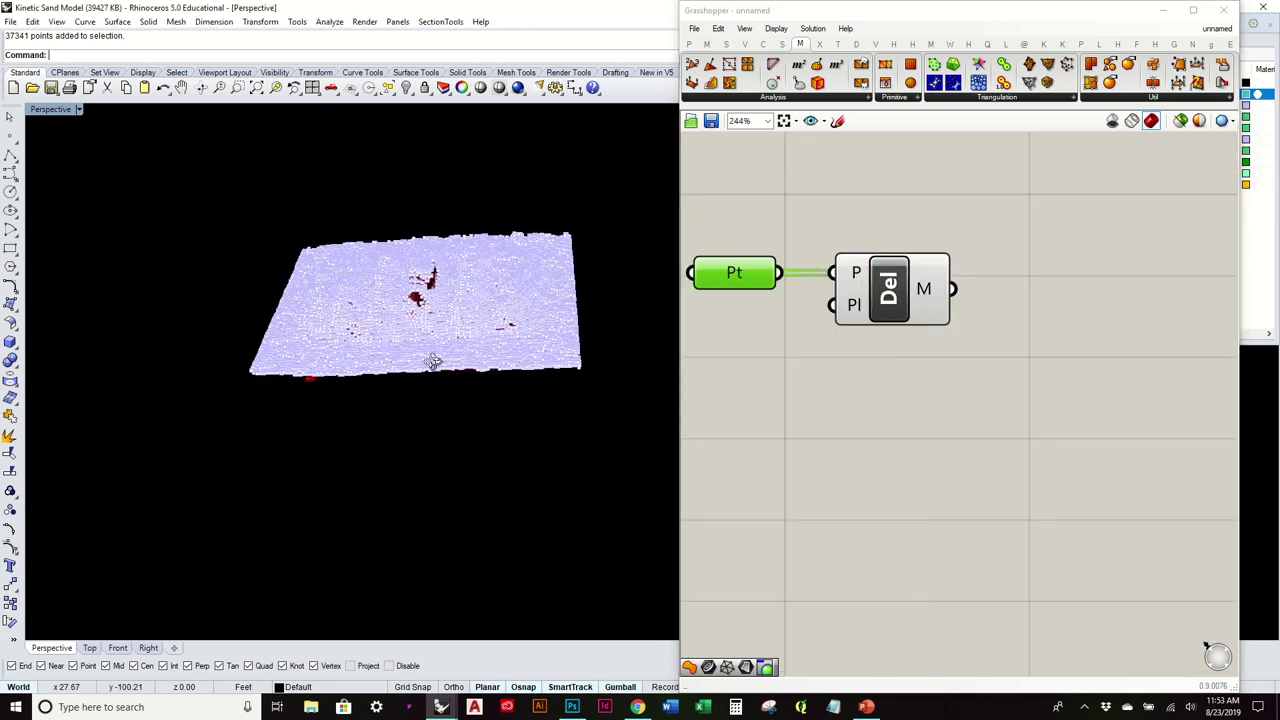
# Bake the Delaunay mesh onto the Default layer
pyautogui.click(944, 260)
pyautogui.rightClick(886, 290)
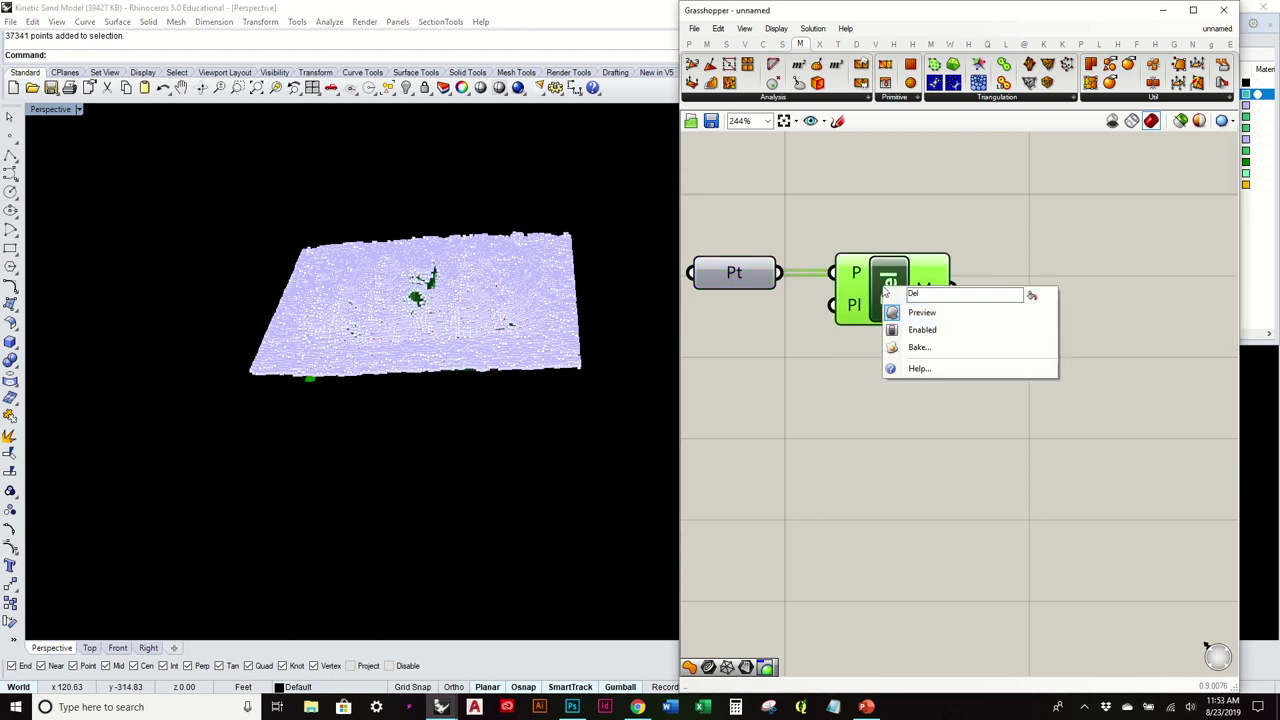
pyautogui.click(966, 346)
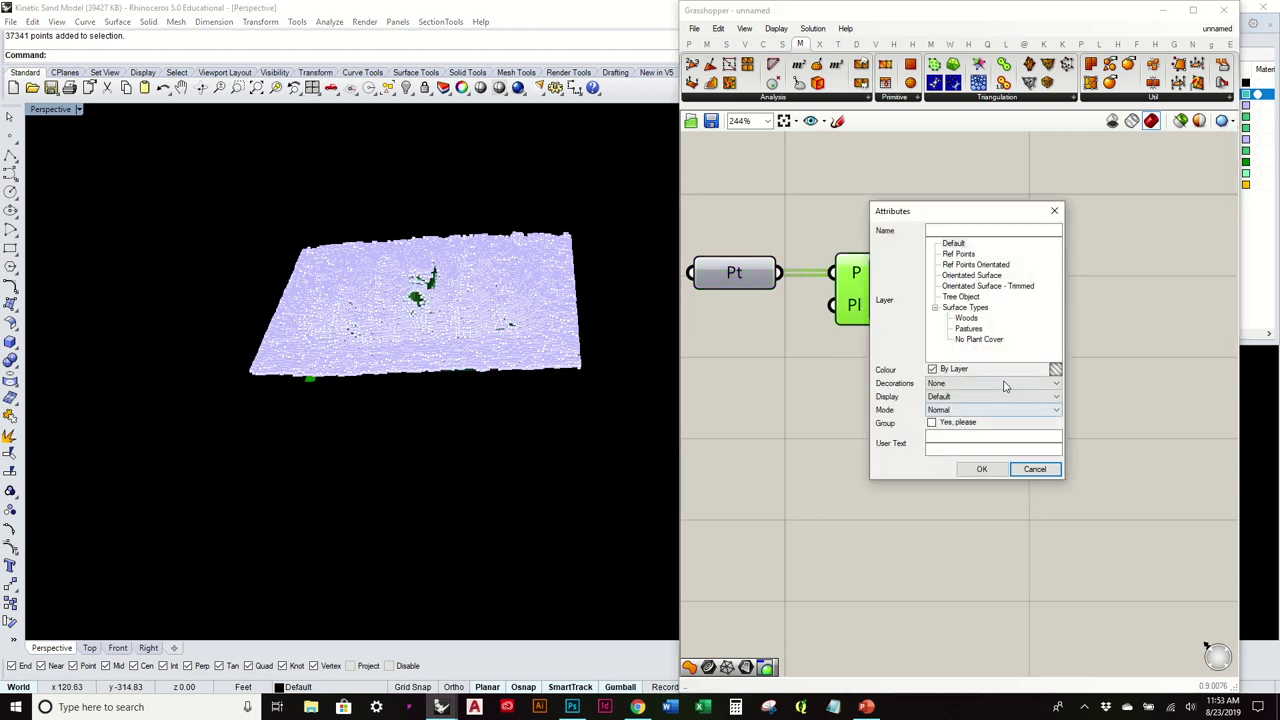
pyautogui.click(954, 244)
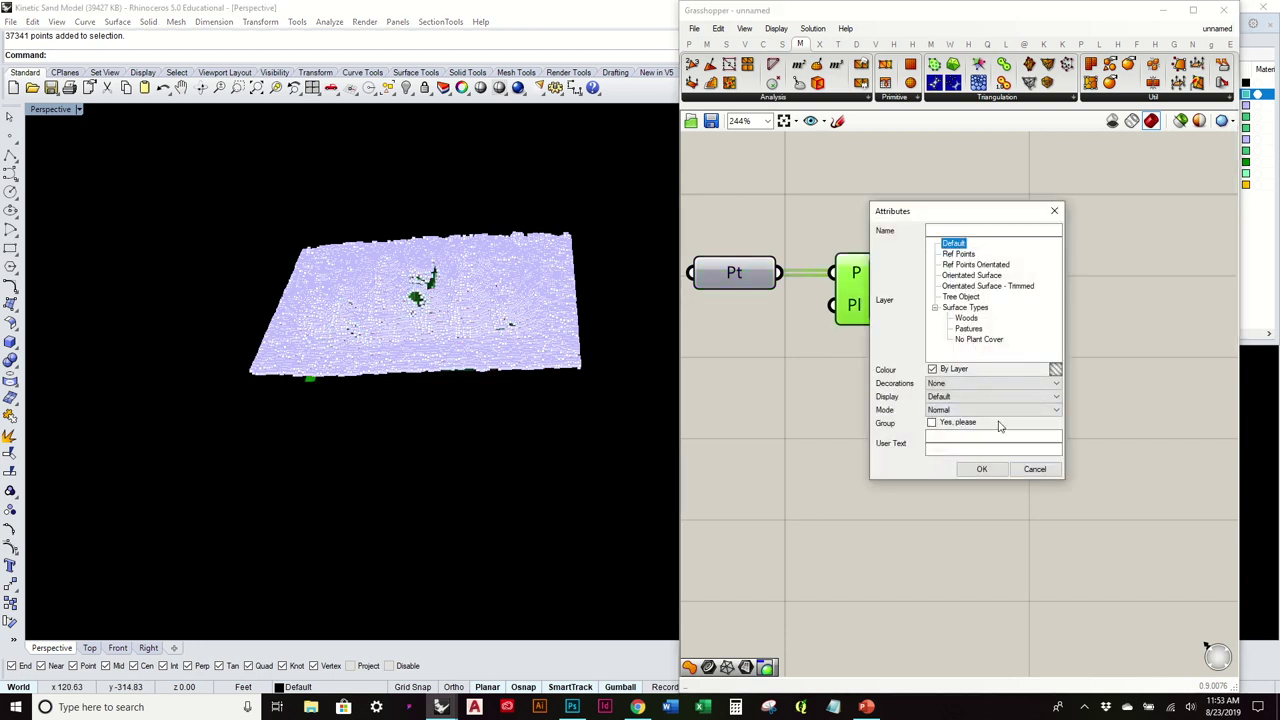
pyautogui.click(982, 471)
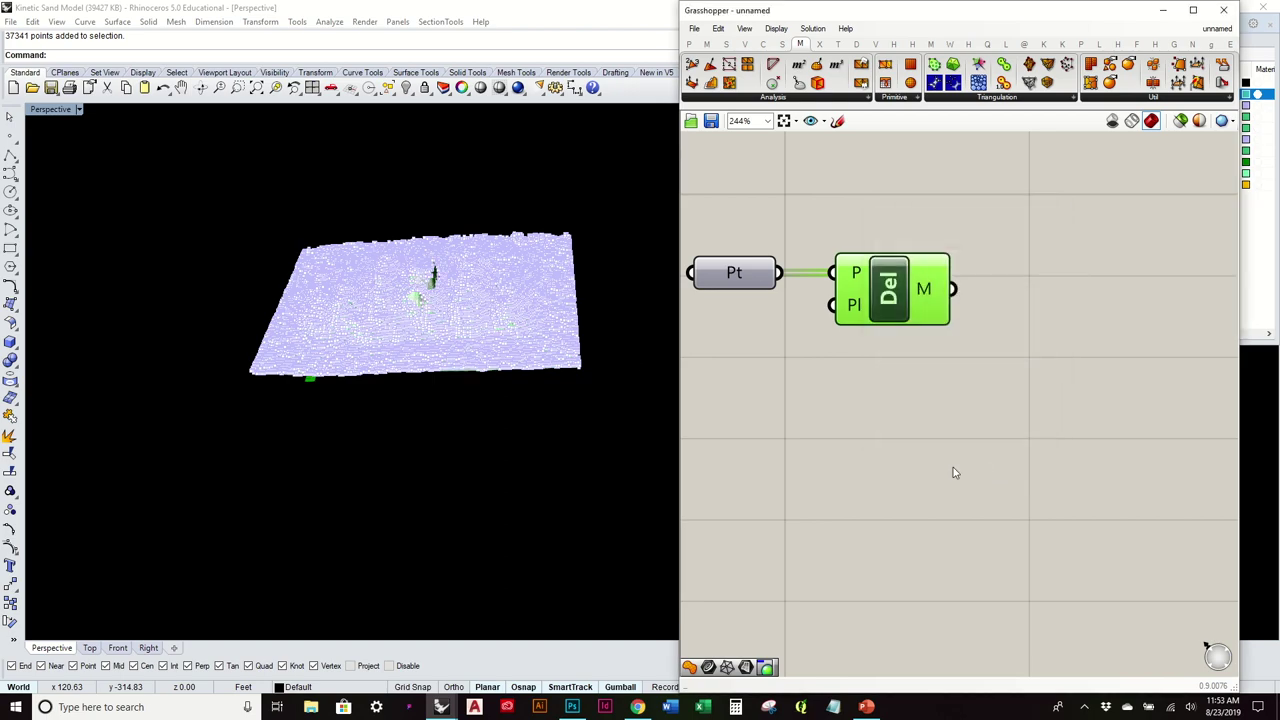
# Select the baked mesh, move it along the X axis clear of the terrain points, and deselect it
pyautogui.scroll(3, 436, 282)
pyautogui.click(436, 282)
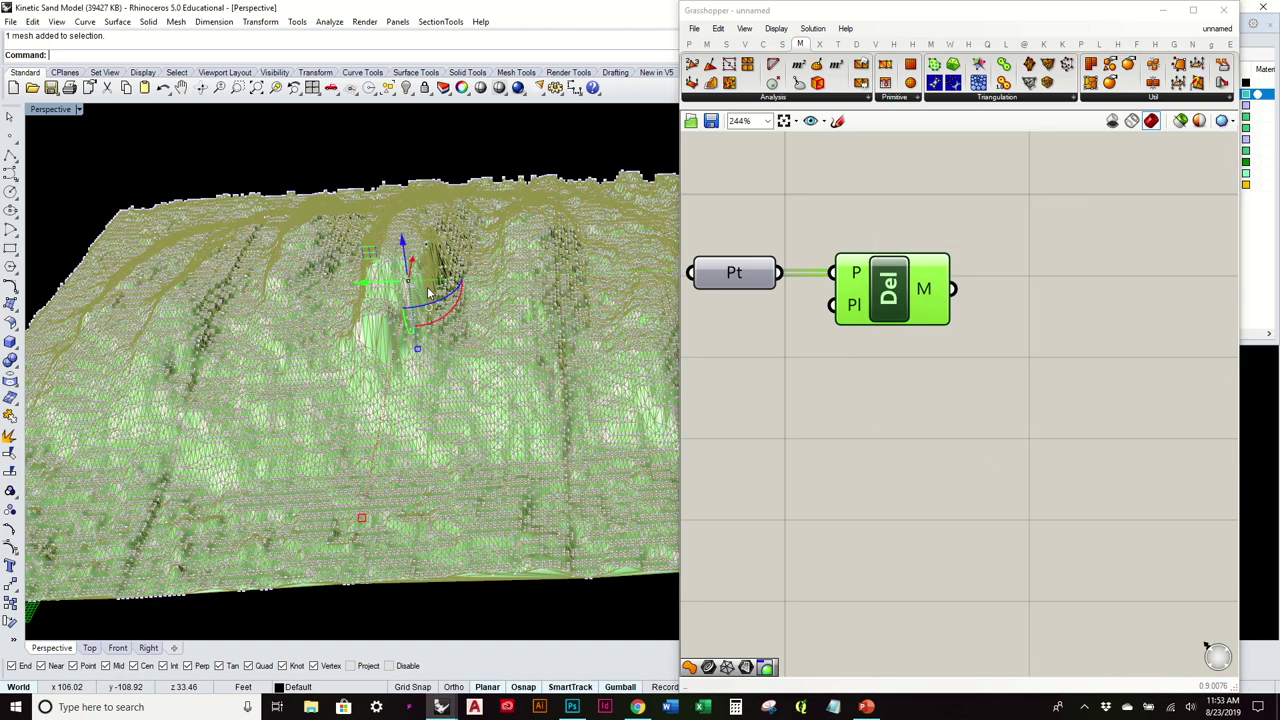
pyautogui.scroll(-5, 436, 278)
pyautogui.moveTo(436, 272); pyautogui.dragTo(522, 198, button='right')
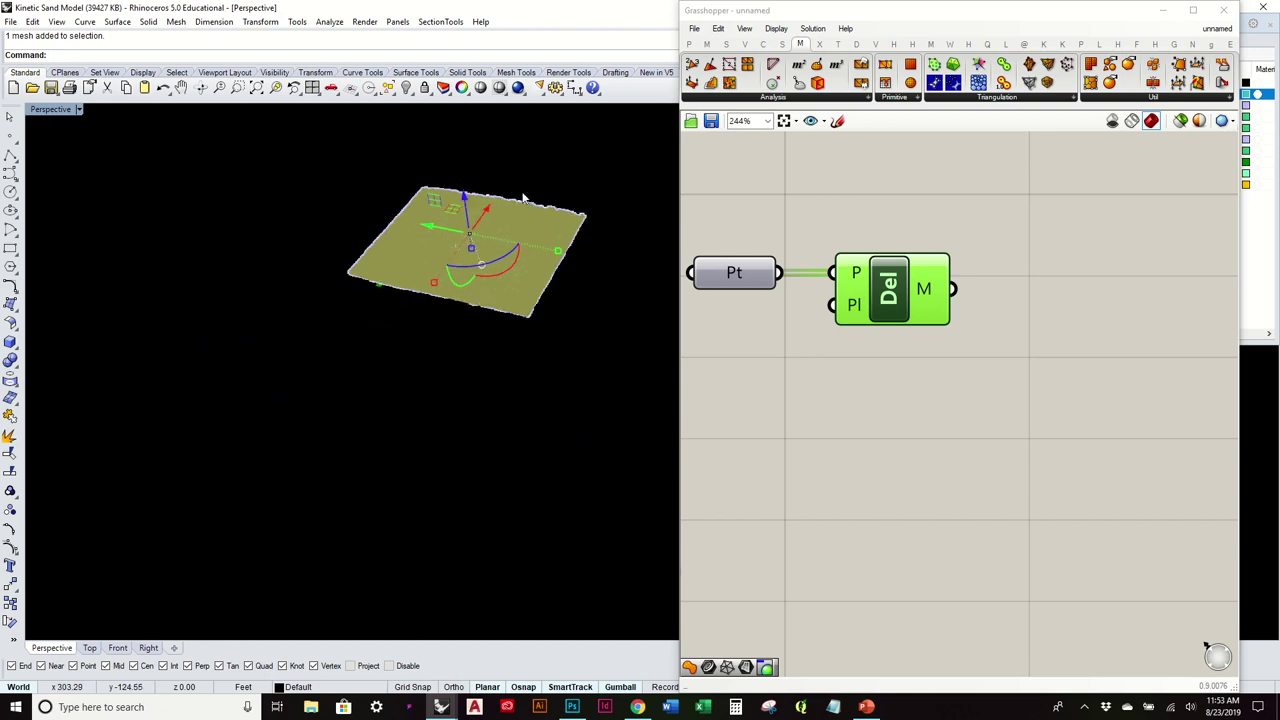
pyautogui.moveTo(486, 213); pyautogui.dragTo(408, 357)
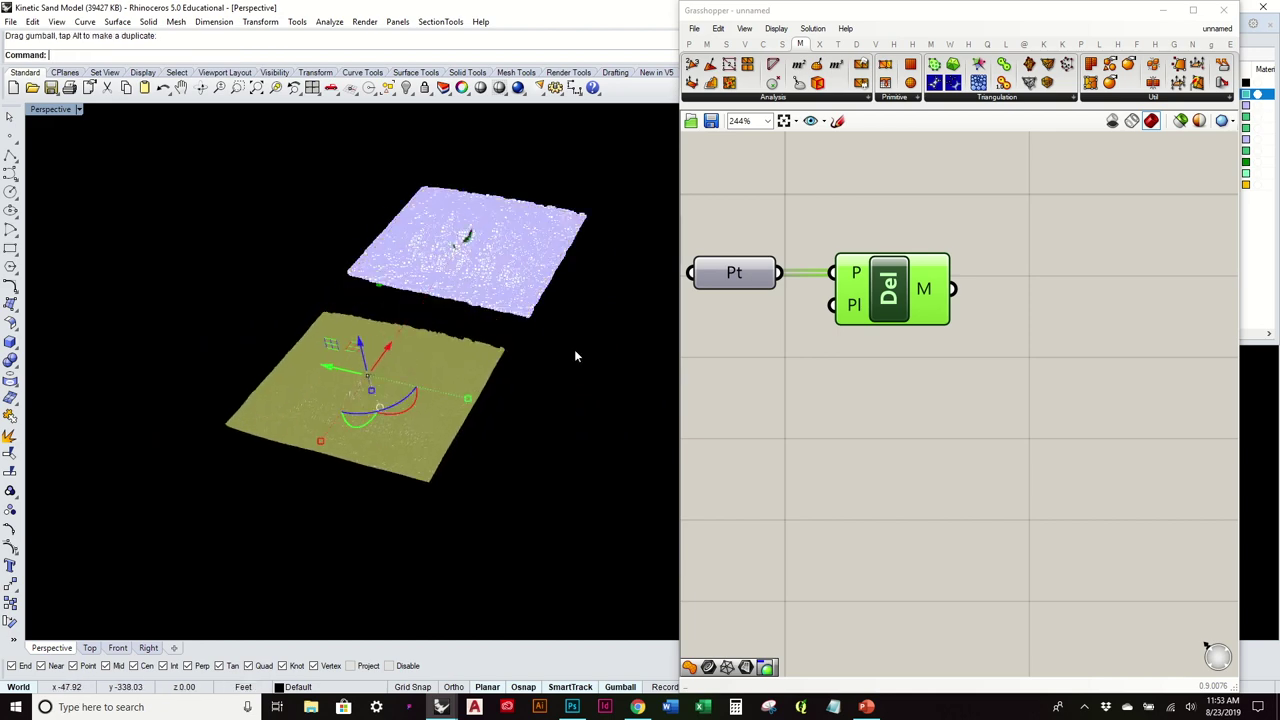
pyautogui.click(576, 354)
# Examine the baked sand model mesh's ridges, grooves and jagged steep face from several angles and close up
pyautogui.scroll(3, 370, 358)
pyautogui.moveTo(388, 365); pyautogui.dragTo(451, 364, button='right')
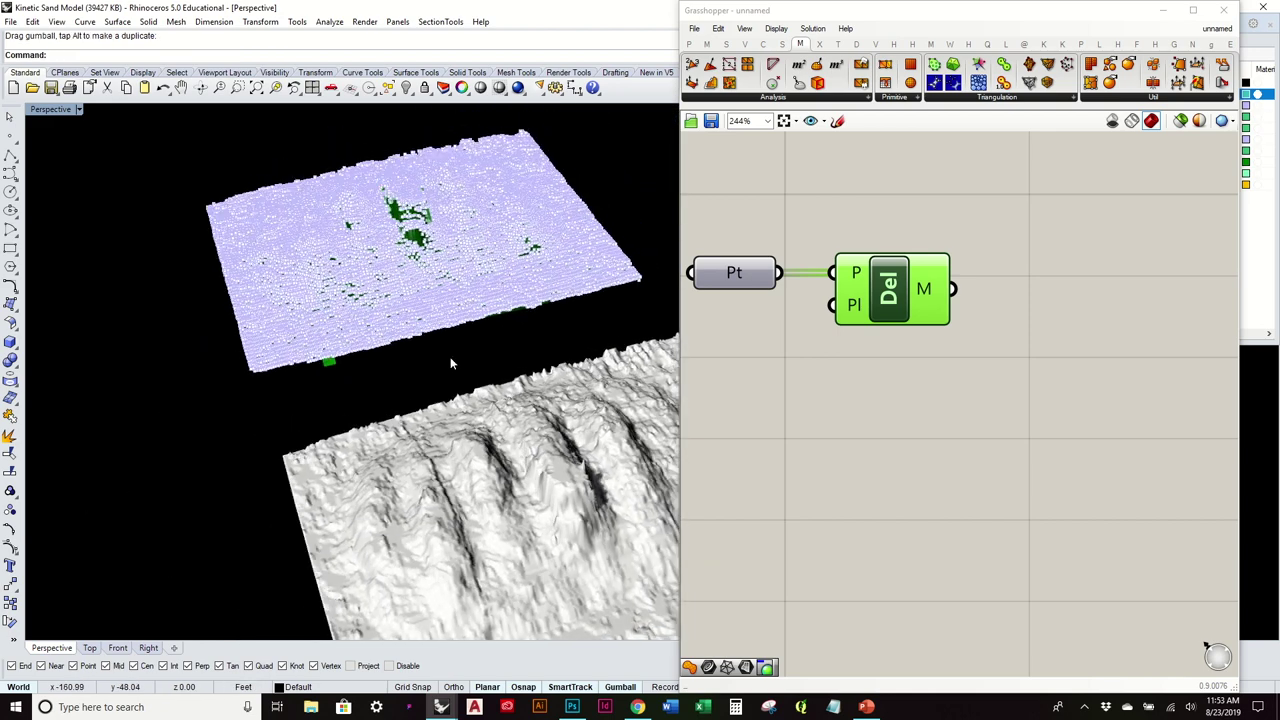
pyautogui.moveTo(533, 457); pyautogui.dragTo(376, 320, button='right')
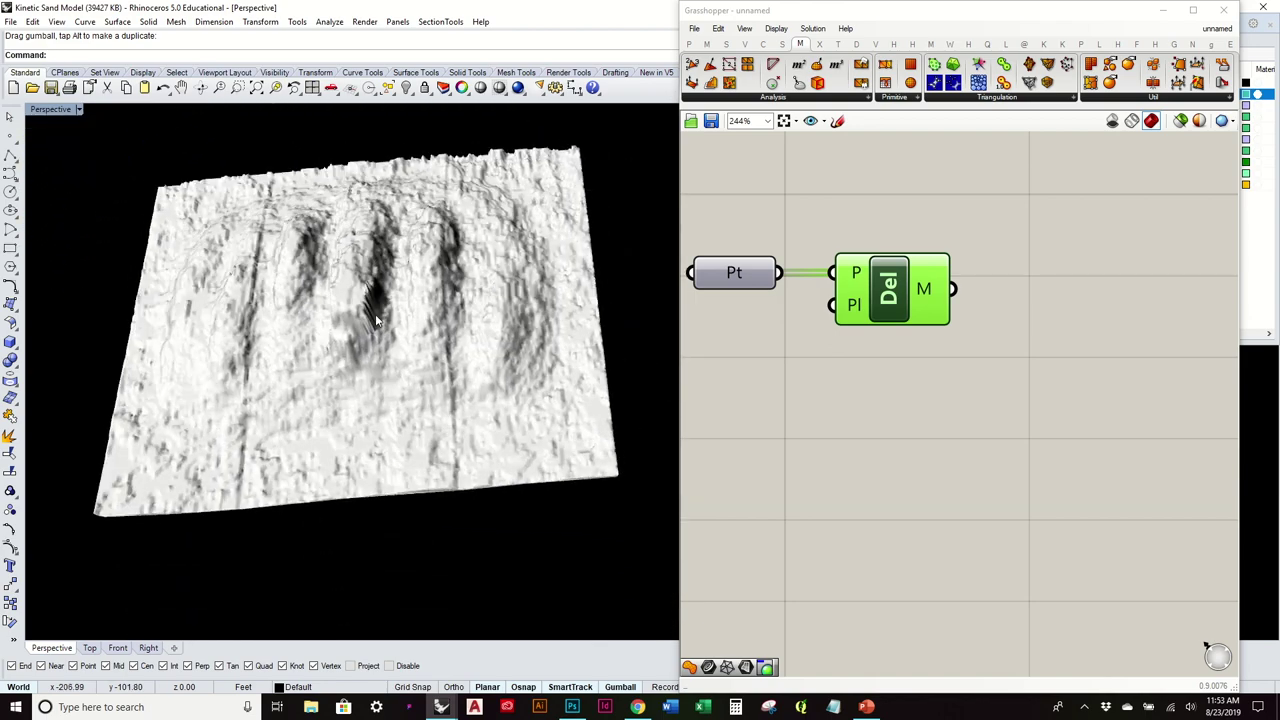
pyautogui.scroll(5, 376, 320)
pyautogui.scroll(-6, 376, 320)
pyautogui.moveTo(434, 374)
pyautogui.mouseDown(button='right')
pyautogui.moveTo(420, 289)
pyautogui.moveTo(419, 383)
pyautogui.mouseUp(button='right')
pyautogui.scroll(6, 420, 383)
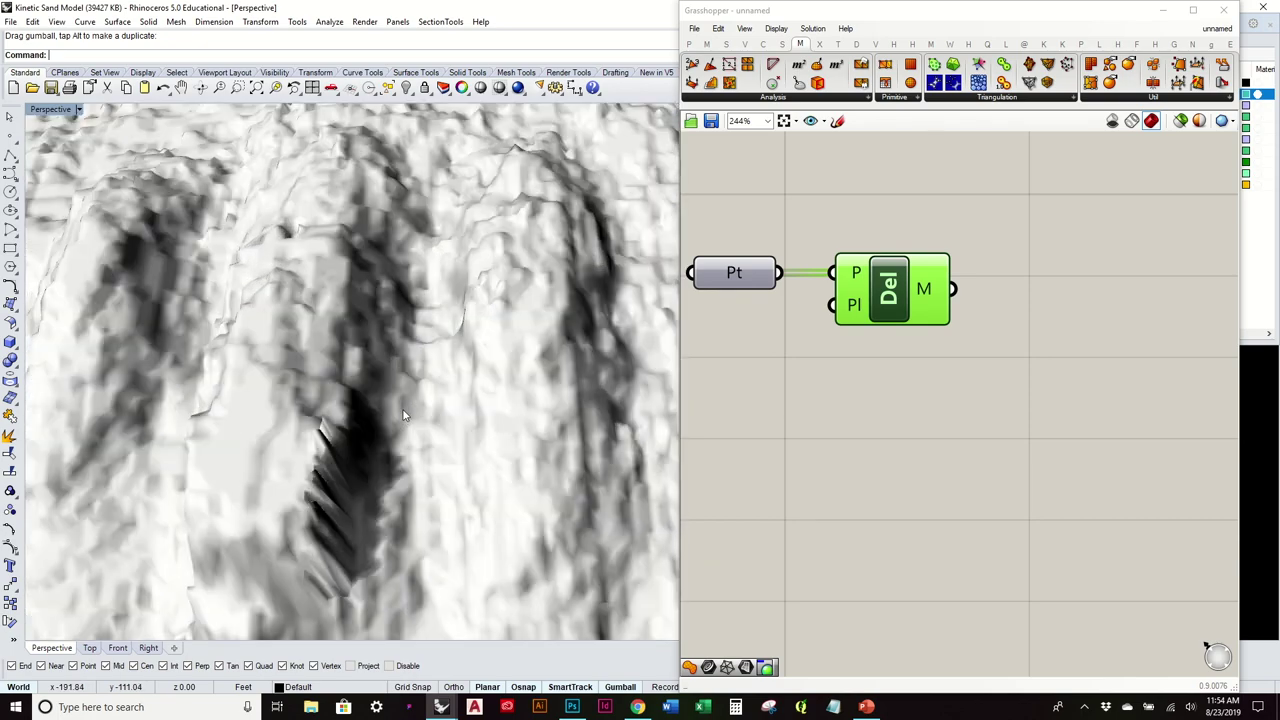
pyautogui.scroll(-1, 405, 418)
pyautogui.scroll(-8, 444, 358)
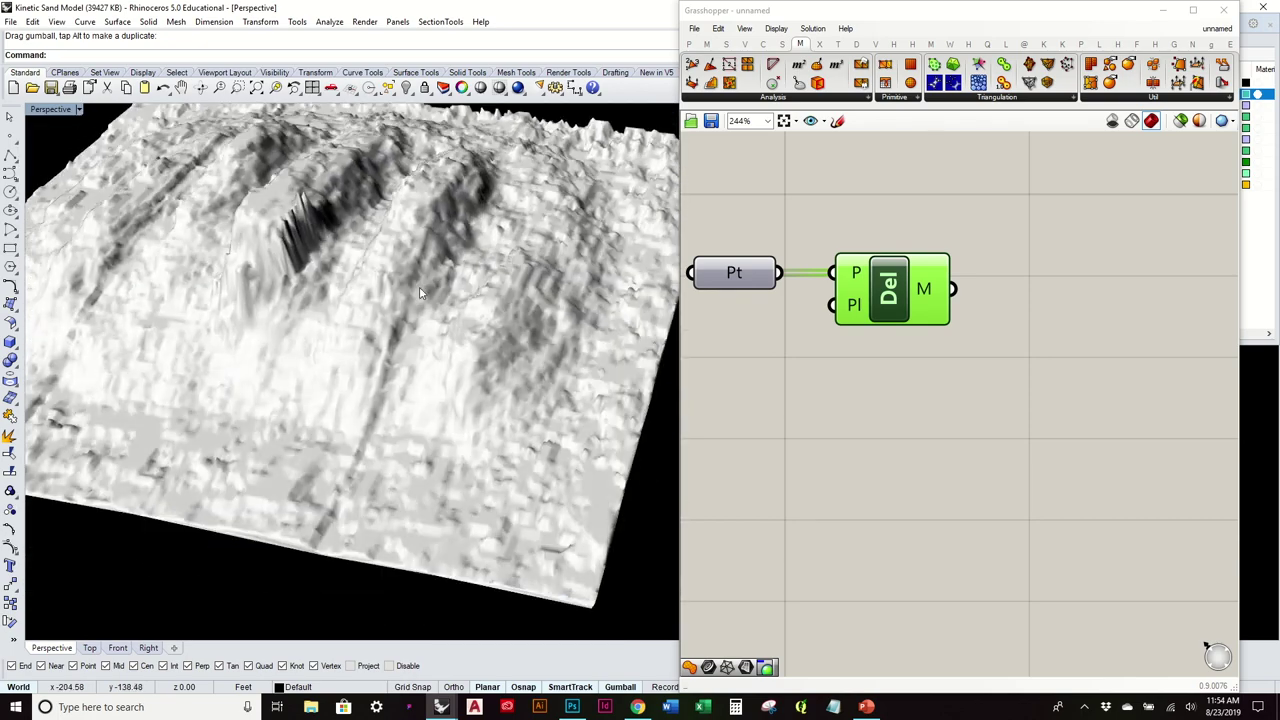
pyautogui.moveTo(418, 272); pyautogui.dragTo(500, 240, button='right')
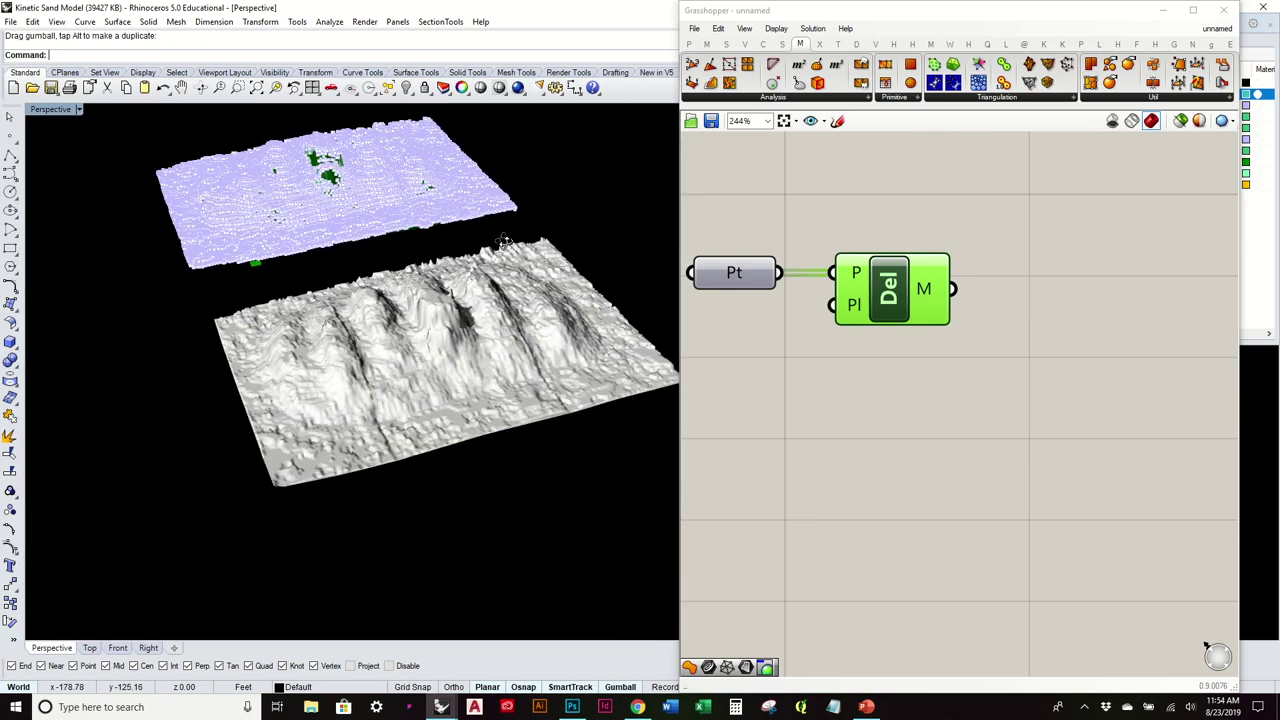
# Delete the baked mesh, then shift the Delaunay Mesh component slightly farther from the Point parameter and deselect it
pyautogui.click(465, 325)
pyautogui.press('Delete')
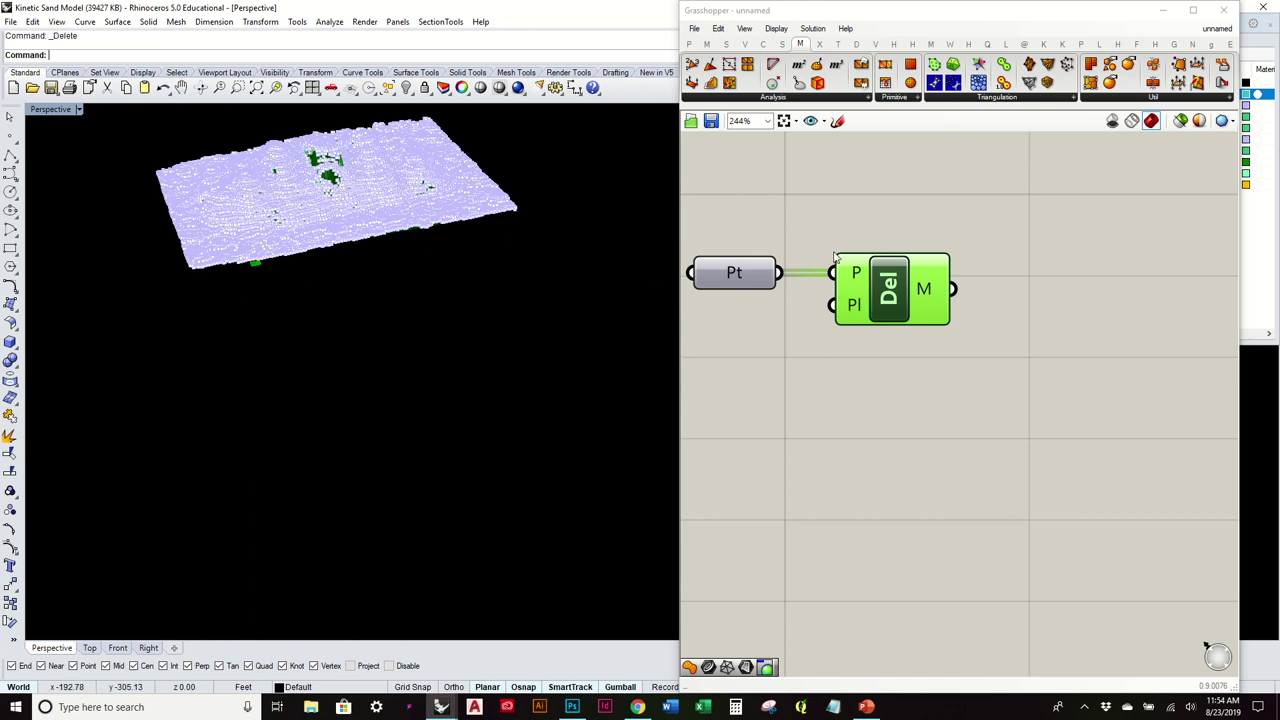
pyautogui.moveTo(903, 295); pyautogui.dragTo(939, 295)
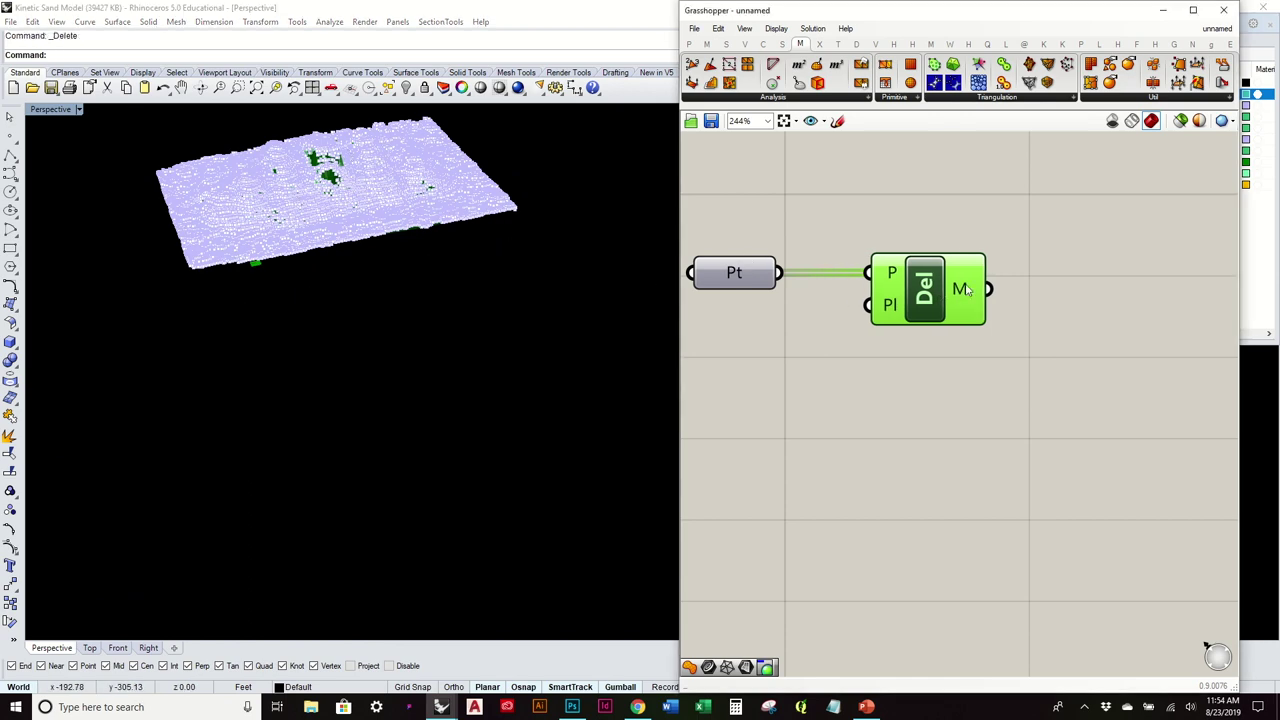
pyautogui.moveTo(966, 291); pyautogui.dragTo(868, 318, button='right')
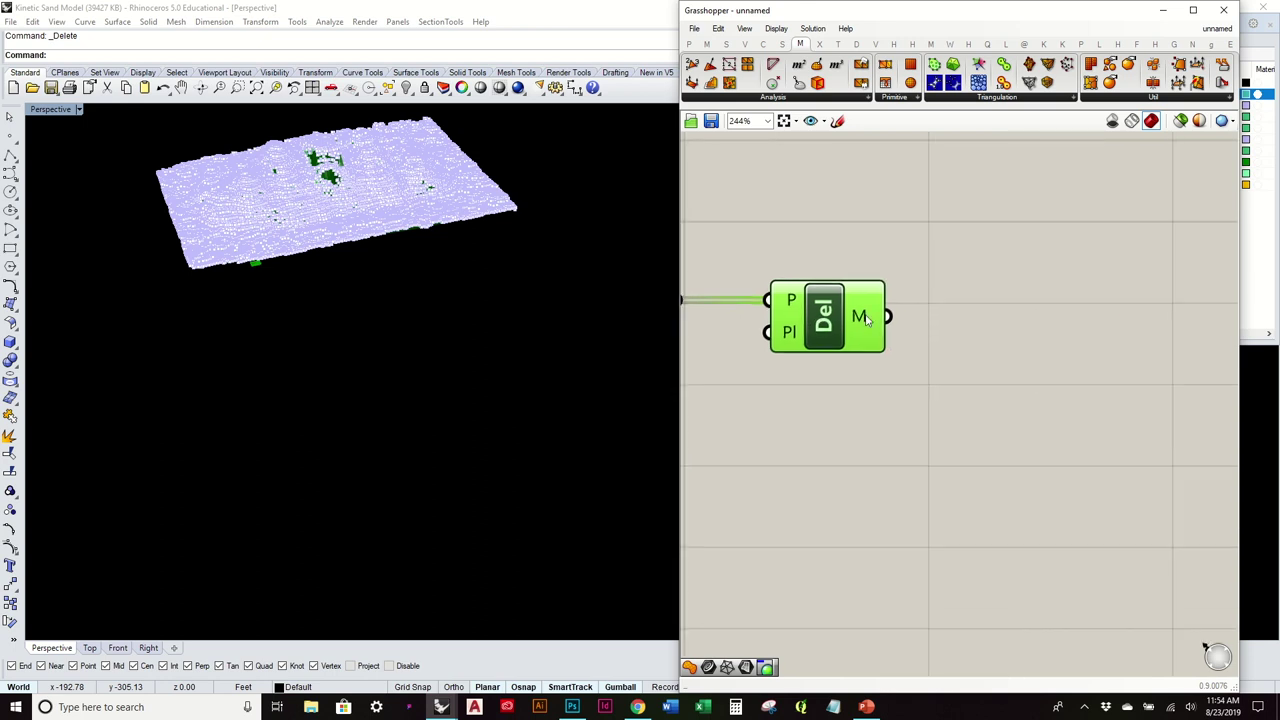
pyautogui.click(907, 223)
# Examine the sand model's terrain points and the mesh preview showing through their gaps
pyautogui.moveTo(606, 229); pyautogui.dragTo(480, 274, button='right')
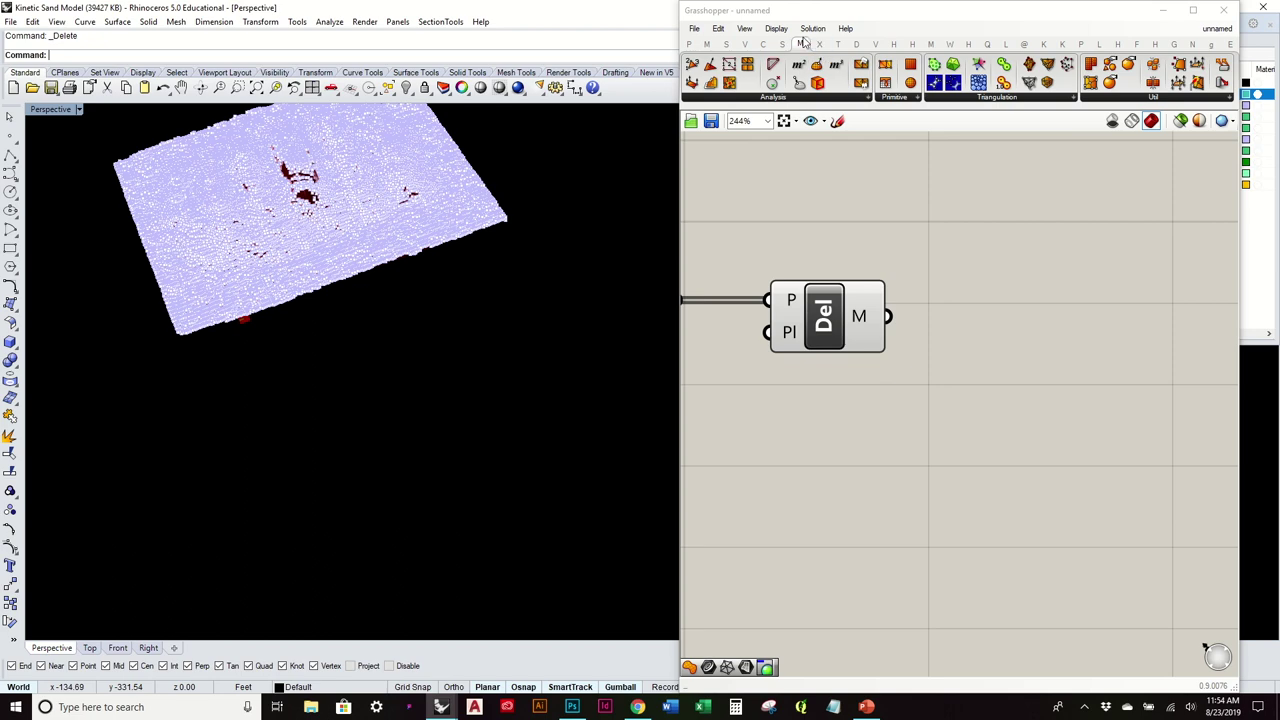
pyautogui.moveTo(446, 314); pyautogui.dragTo(551, 414, button='right')
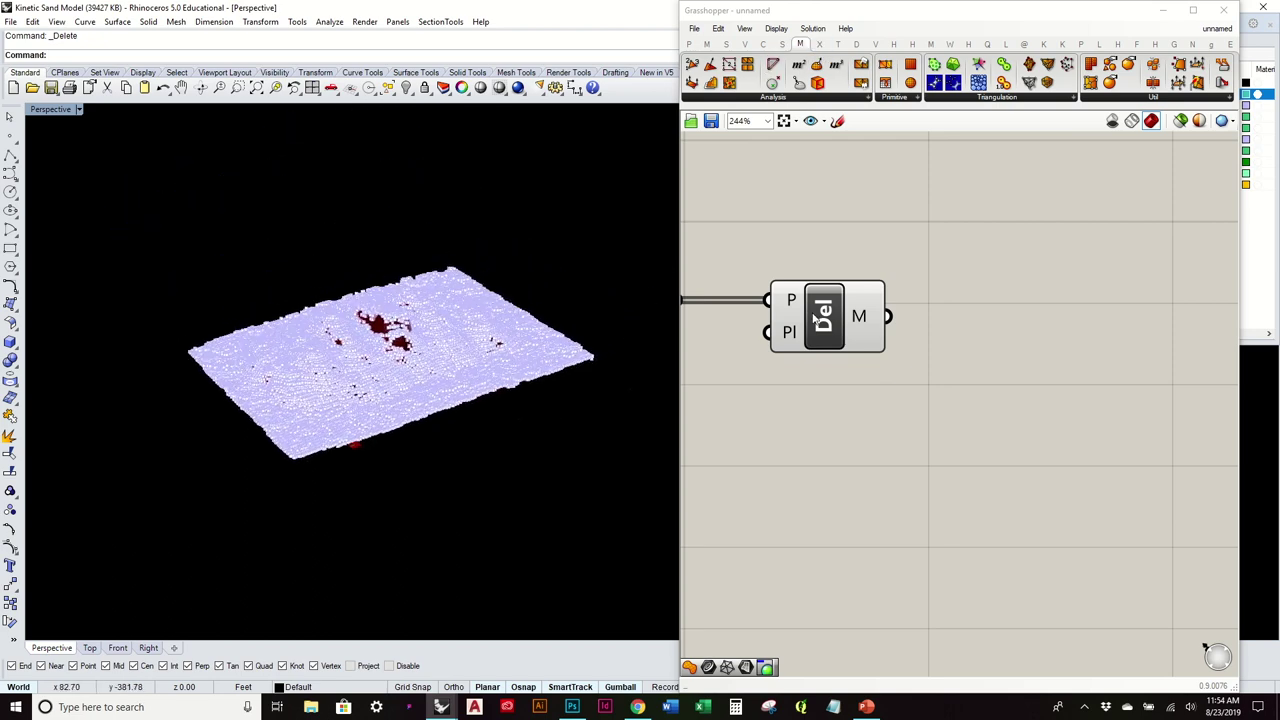
pyautogui.moveTo(550, 296); pyautogui.dragTo(455, 330, button='right')
pyautogui.scroll(3, 370, 283)
pyautogui.scroll(-1, 370, 283)
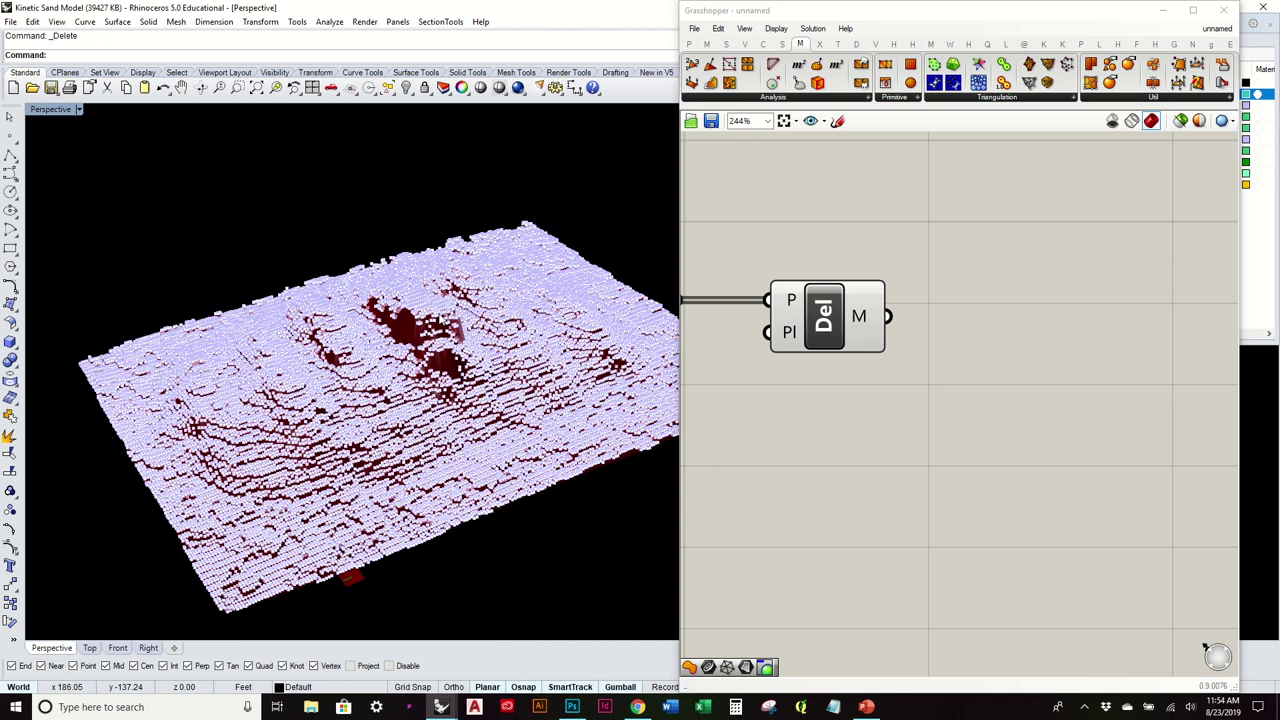